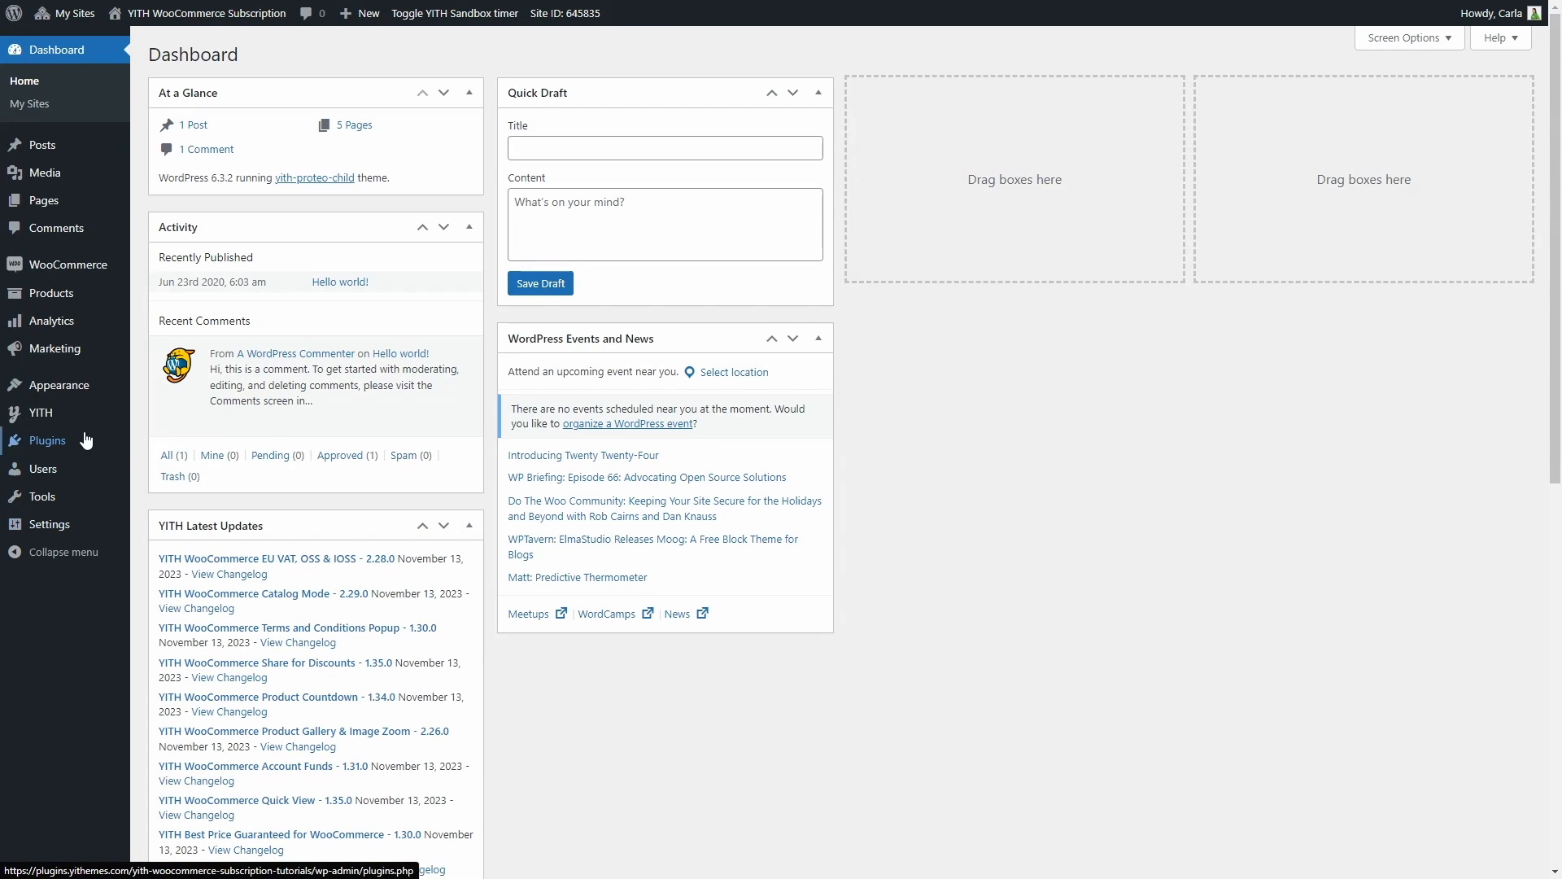
# Open the YITH Subscription plugin's dashboard, and collapse and re-expand the plugin's side navigation
pyautogui.moveTo(85, 419)
pyautogui.click(153, 420)
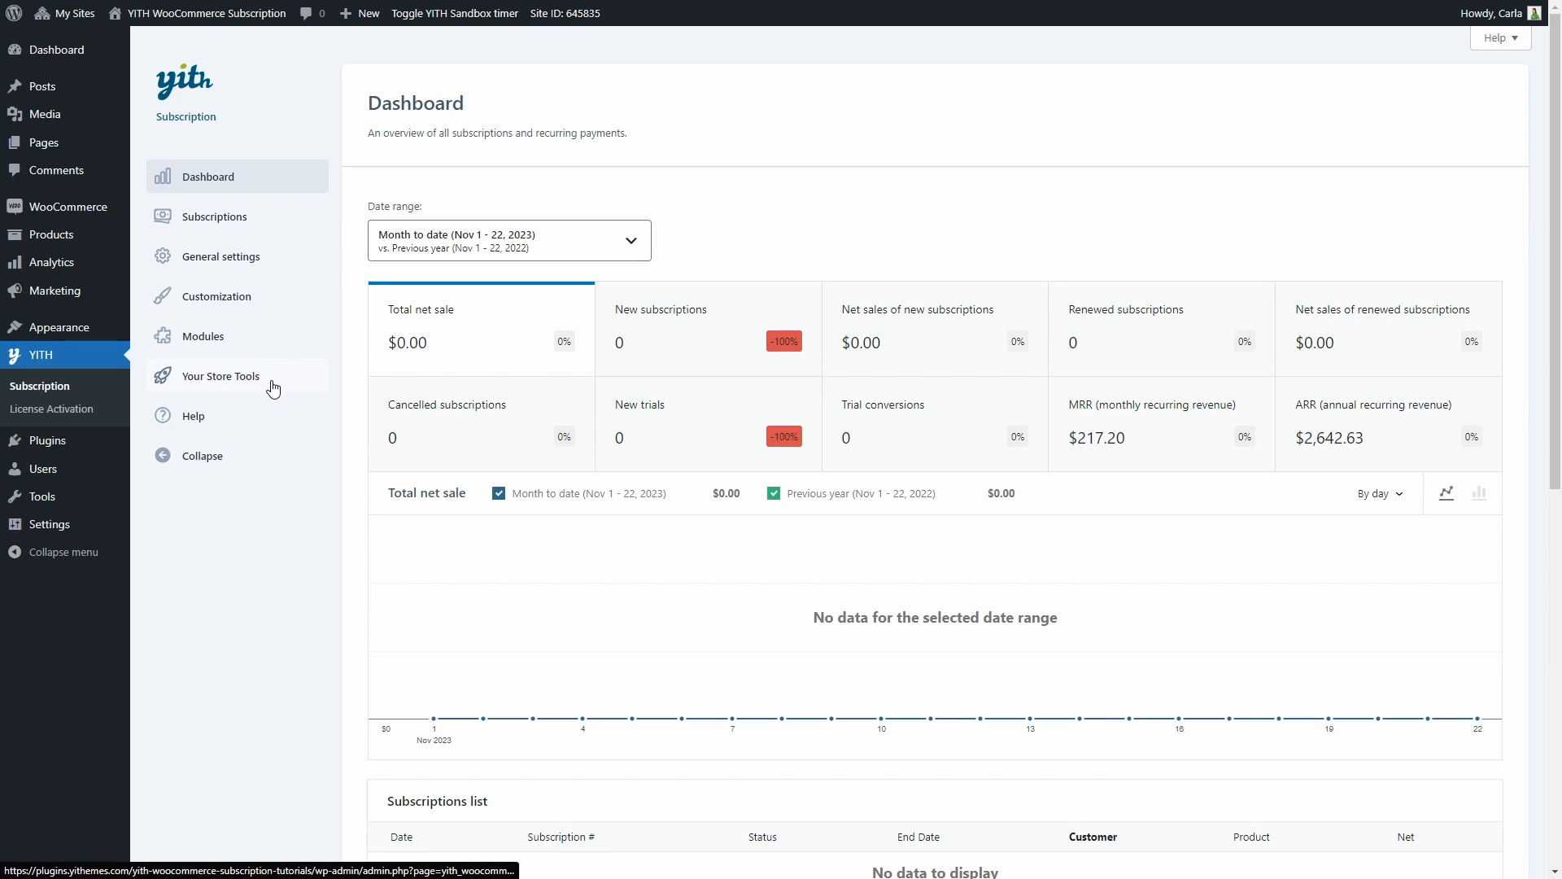
pyautogui.click(188, 454)
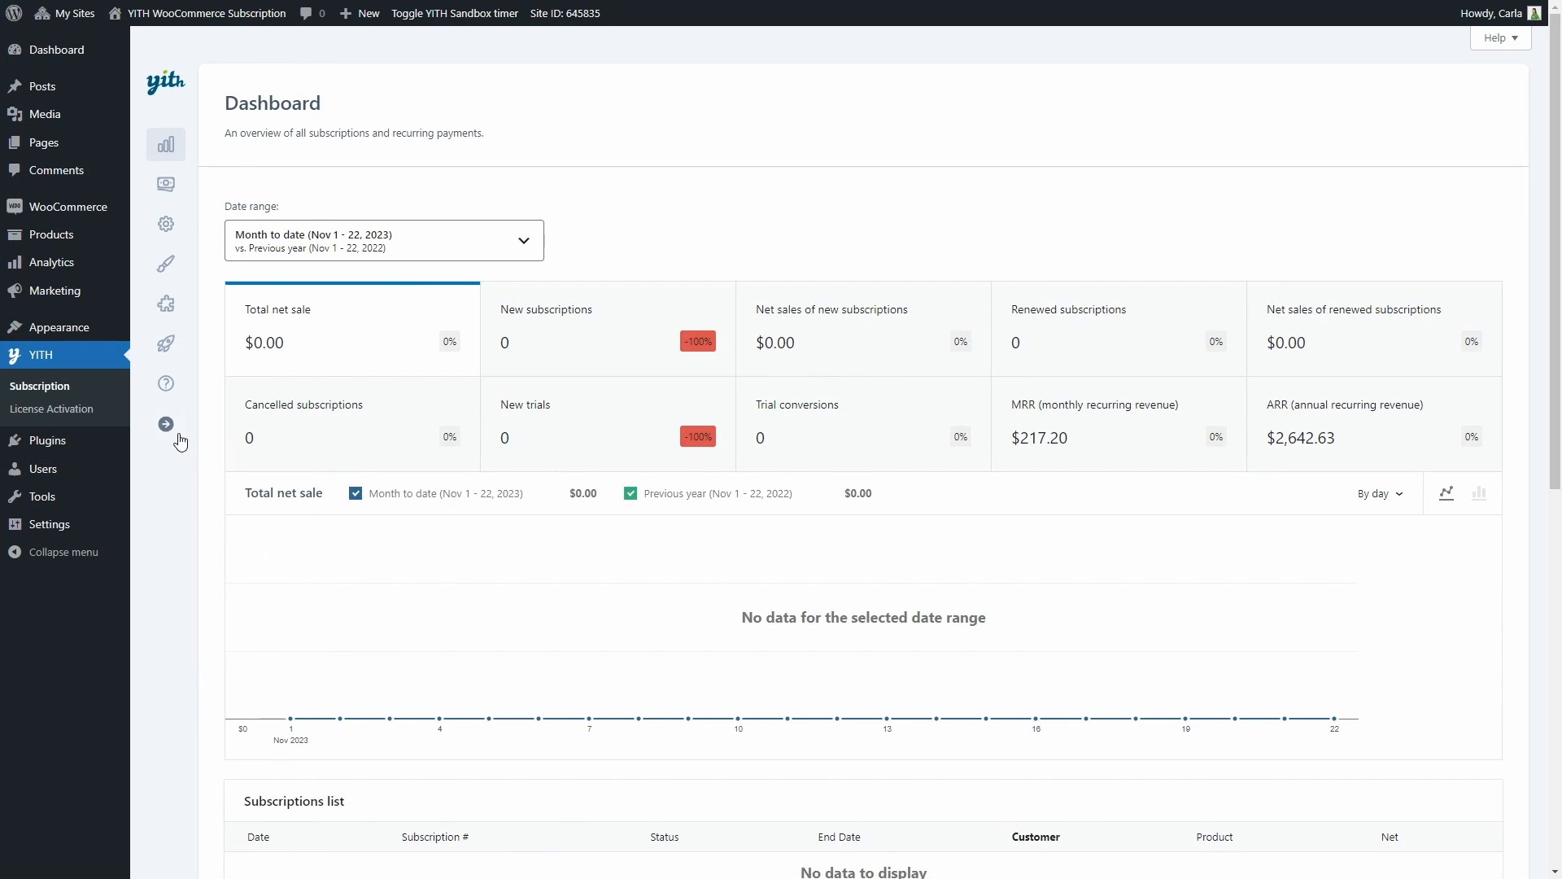
pyautogui.click(177, 434)
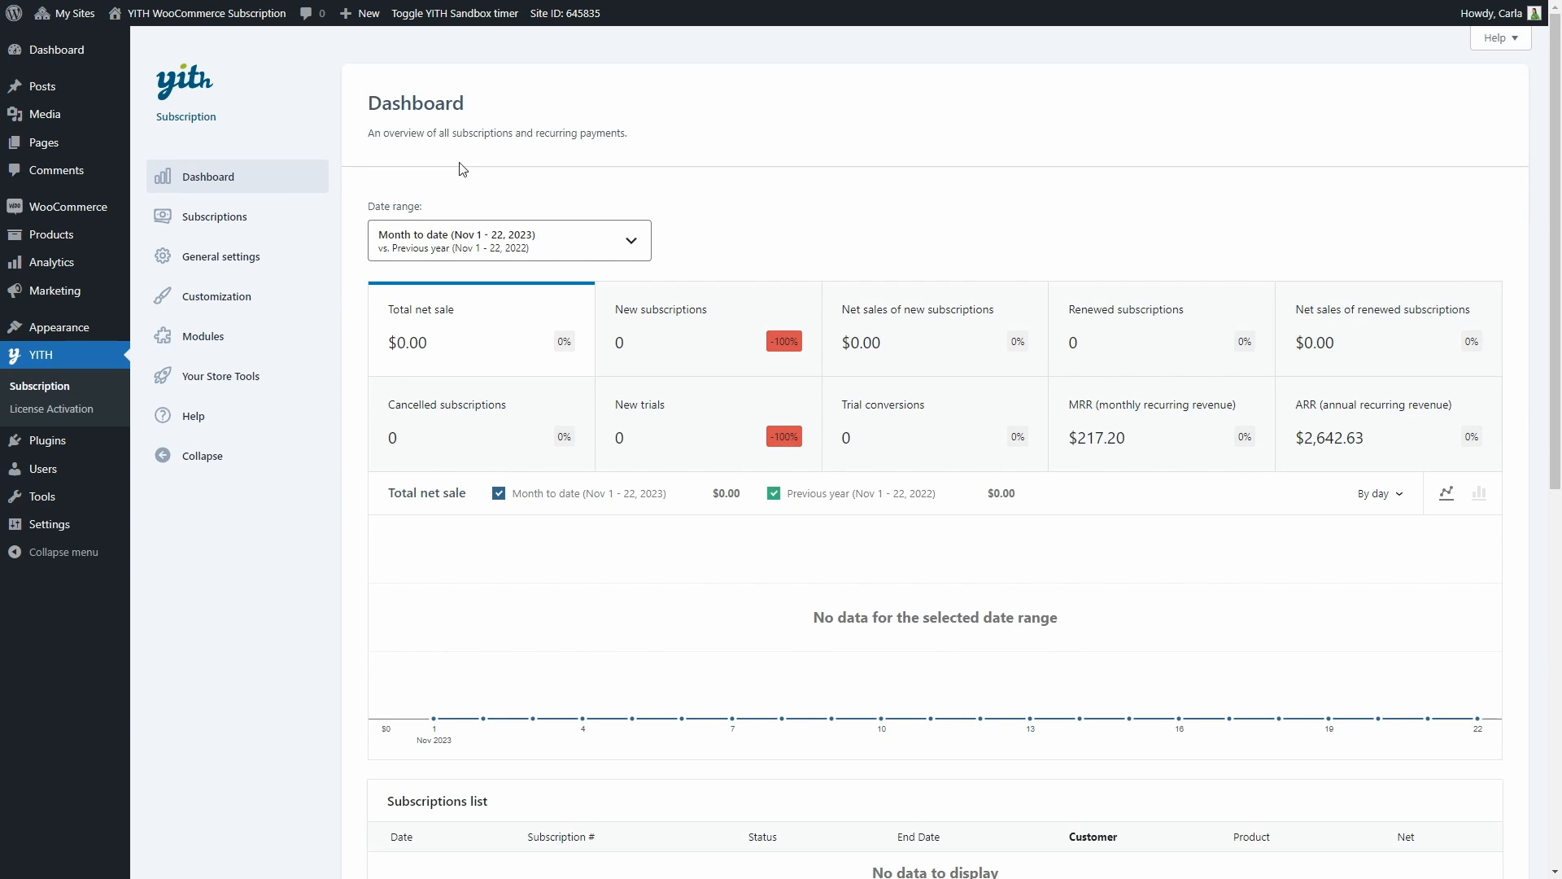
# Set the dashboard's date range to Year to date, compared with the Previous period
pyautogui.click(631, 246)
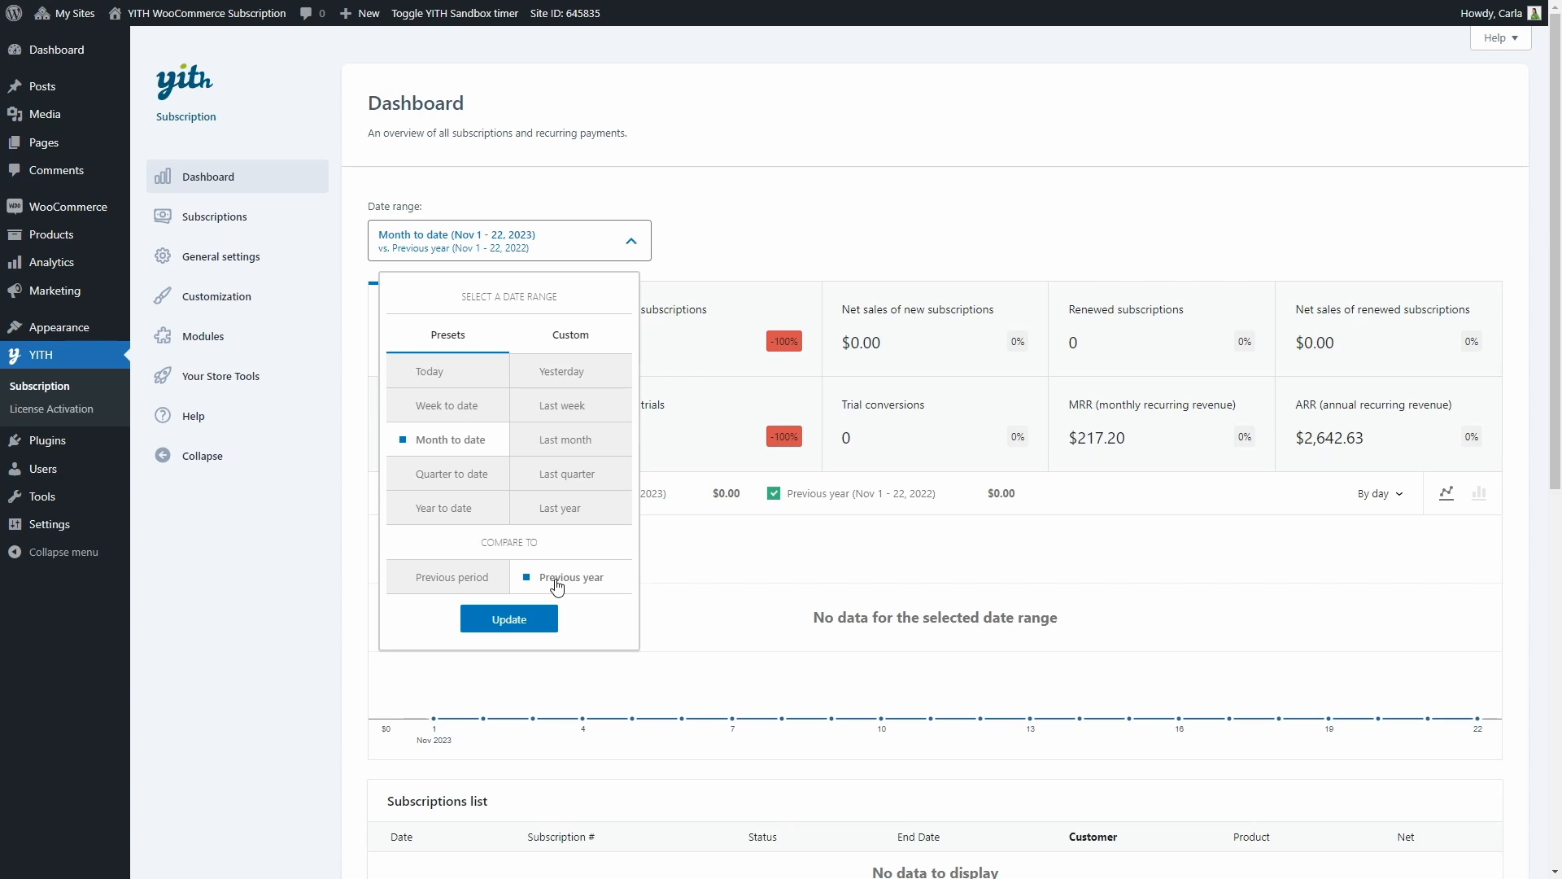
pyautogui.click(448, 510)
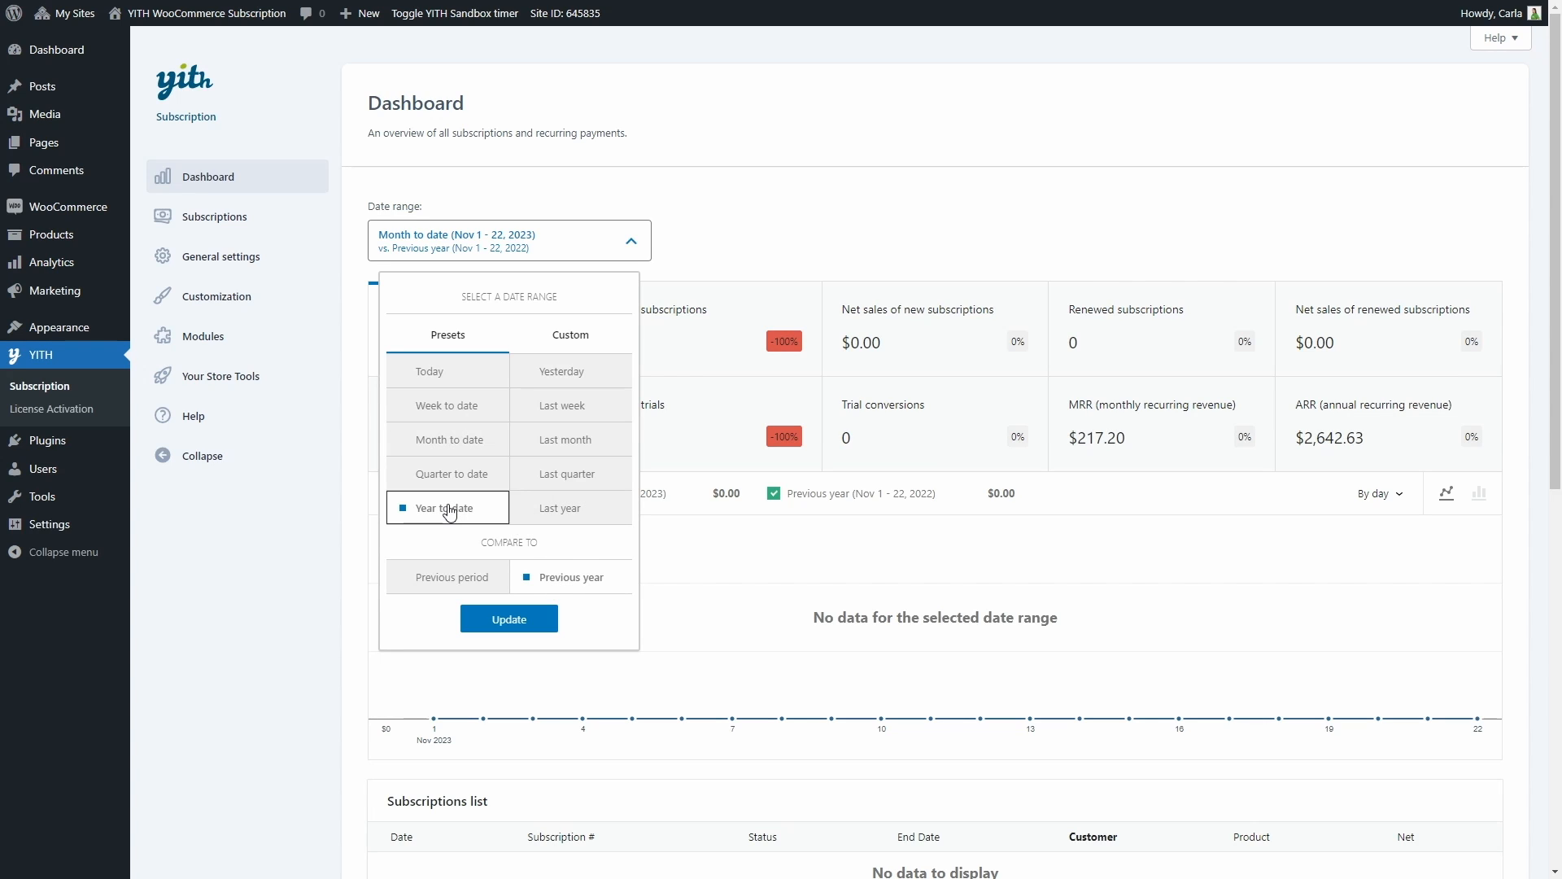
pyautogui.click(438, 586)
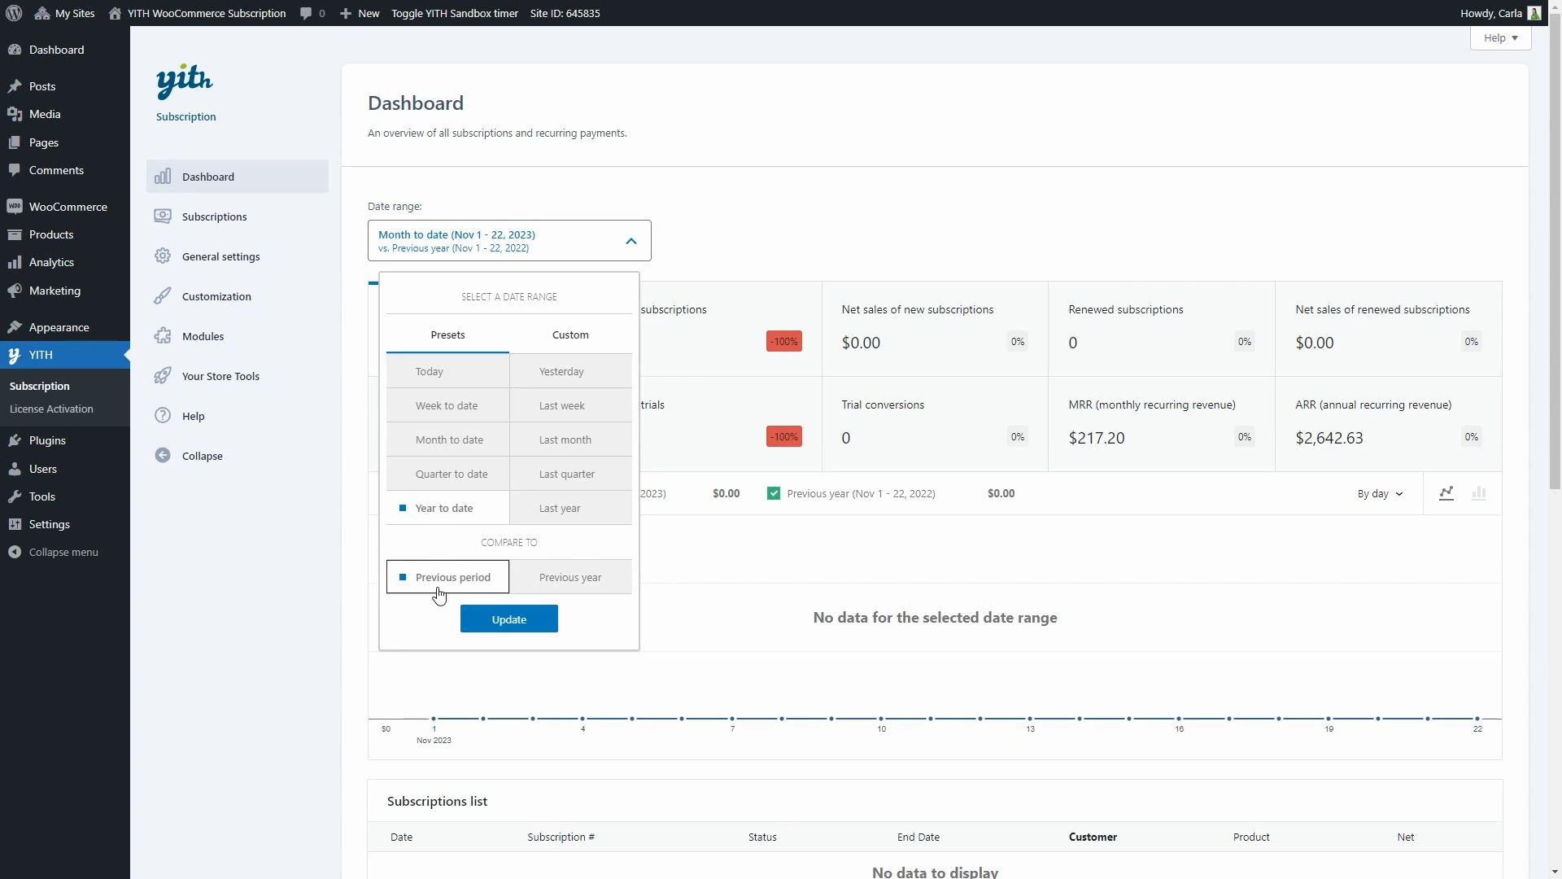
pyautogui.click(509, 619)
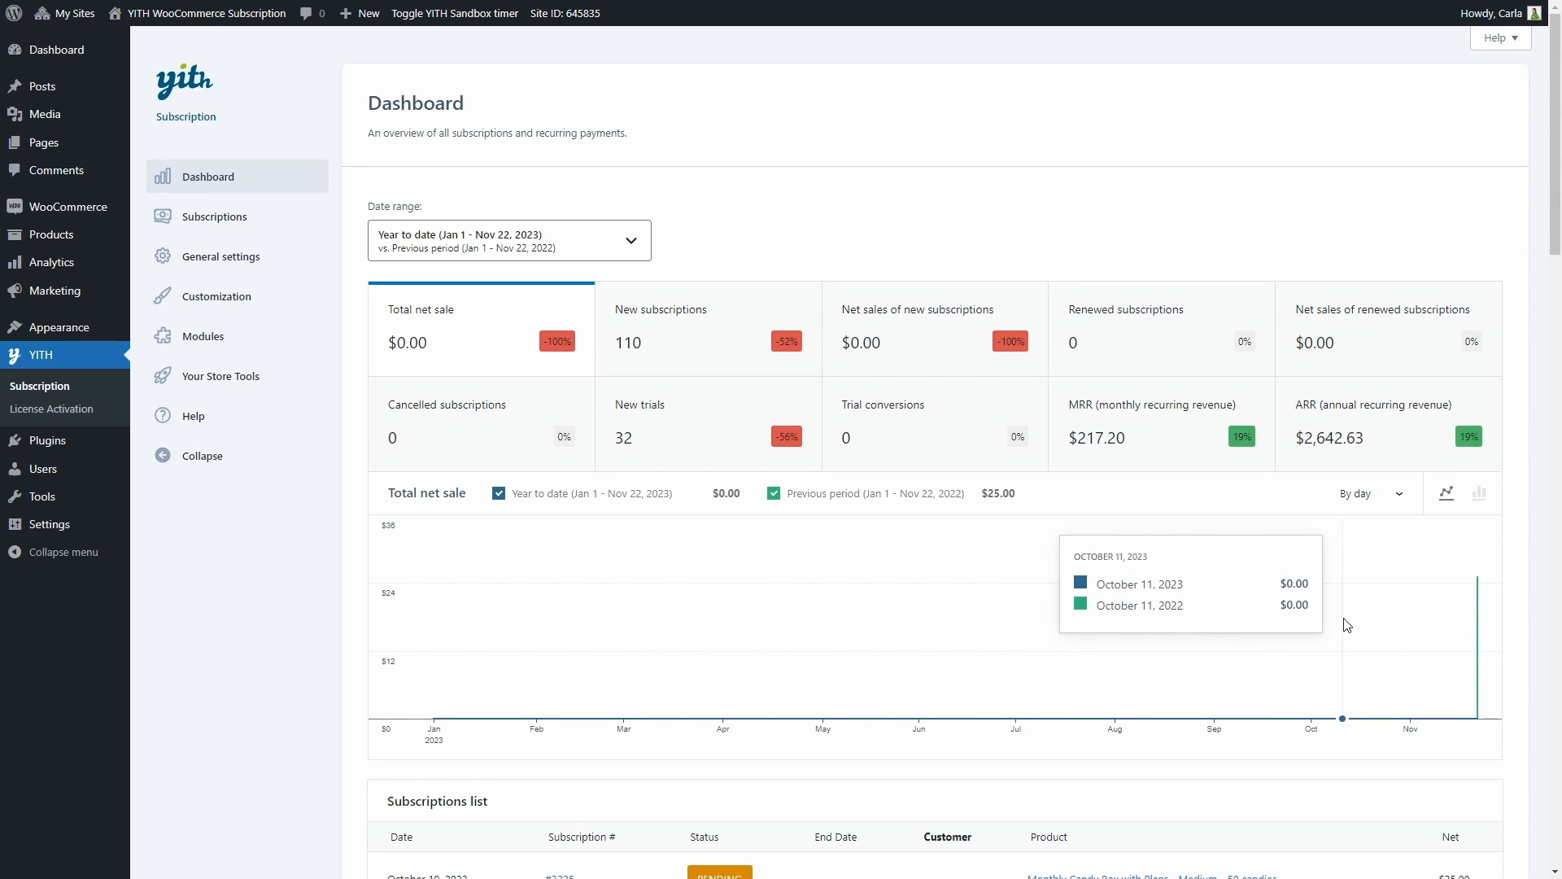
# Group the total net sale chart by quarter and display it as a bar chart
pyautogui.click(1376, 497)
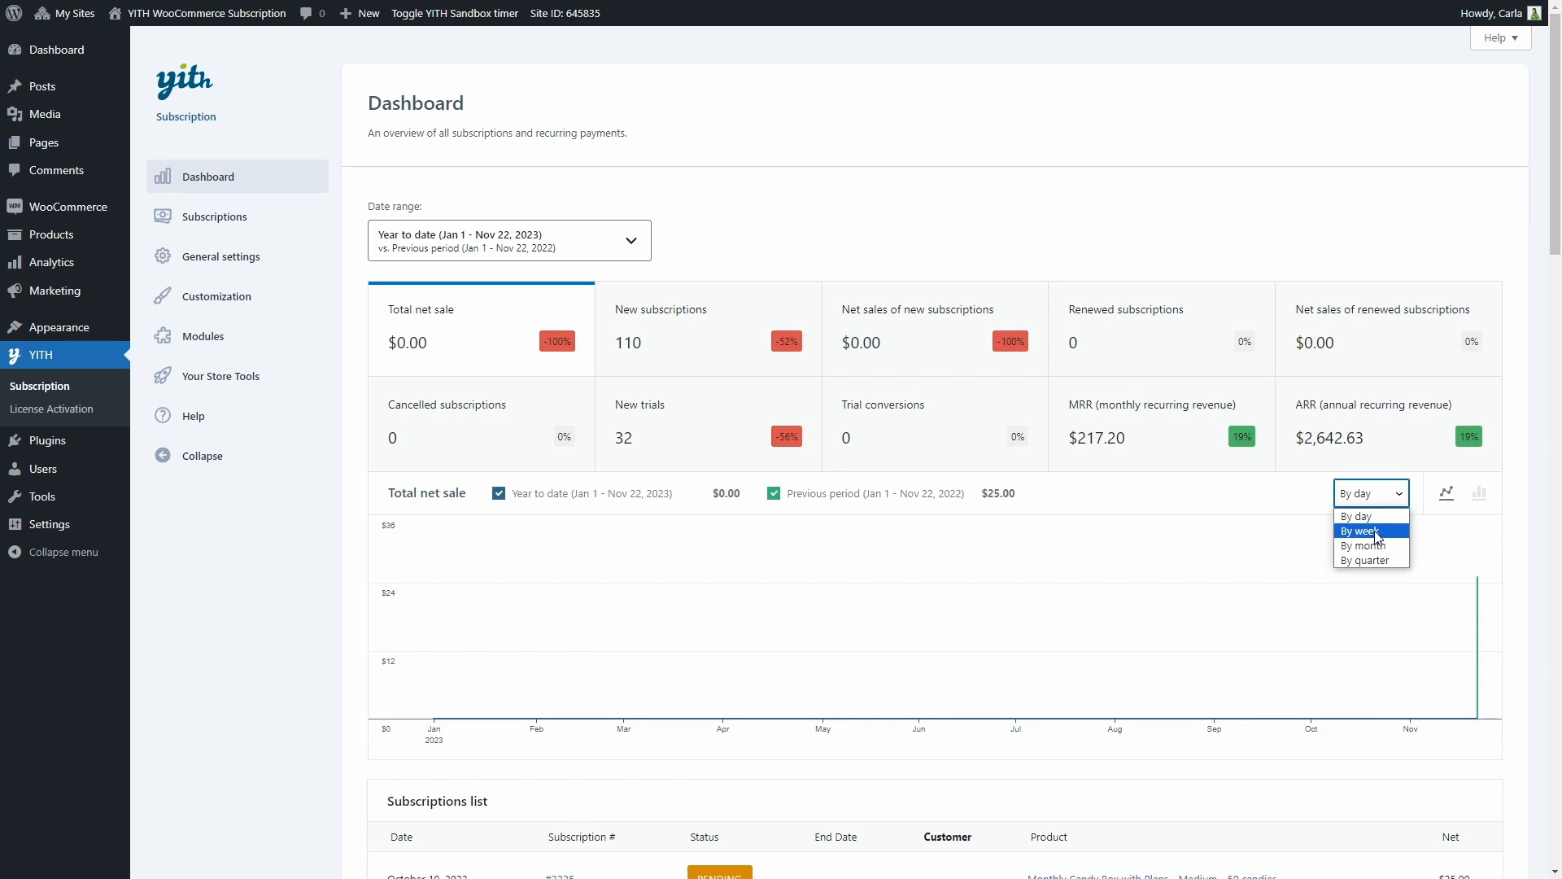
pyautogui.click(1377, 561)
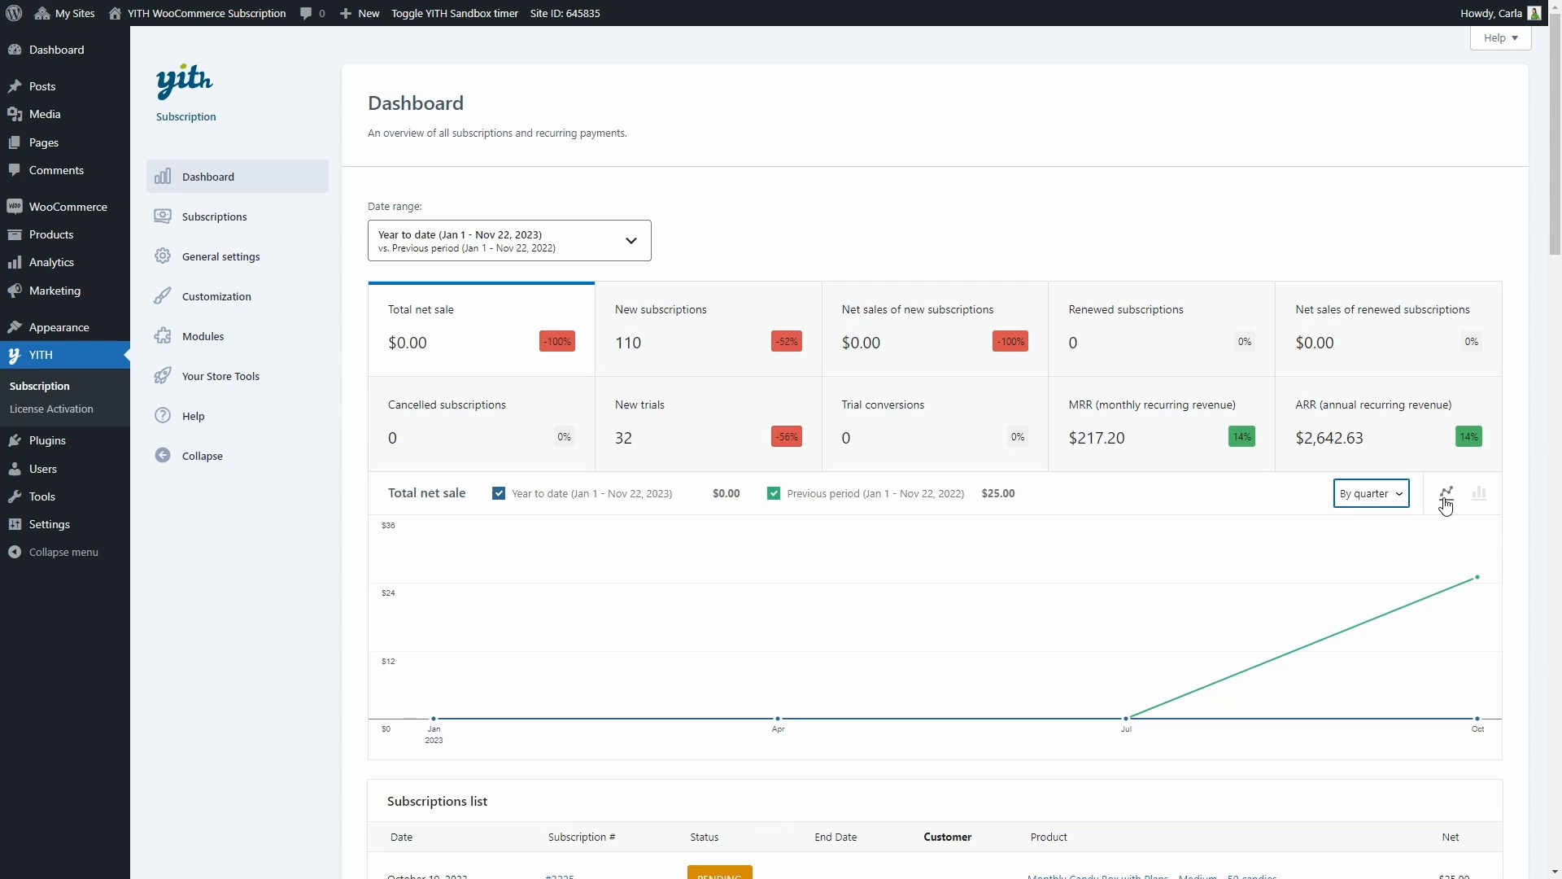
pyautogui.click(1480, 494)
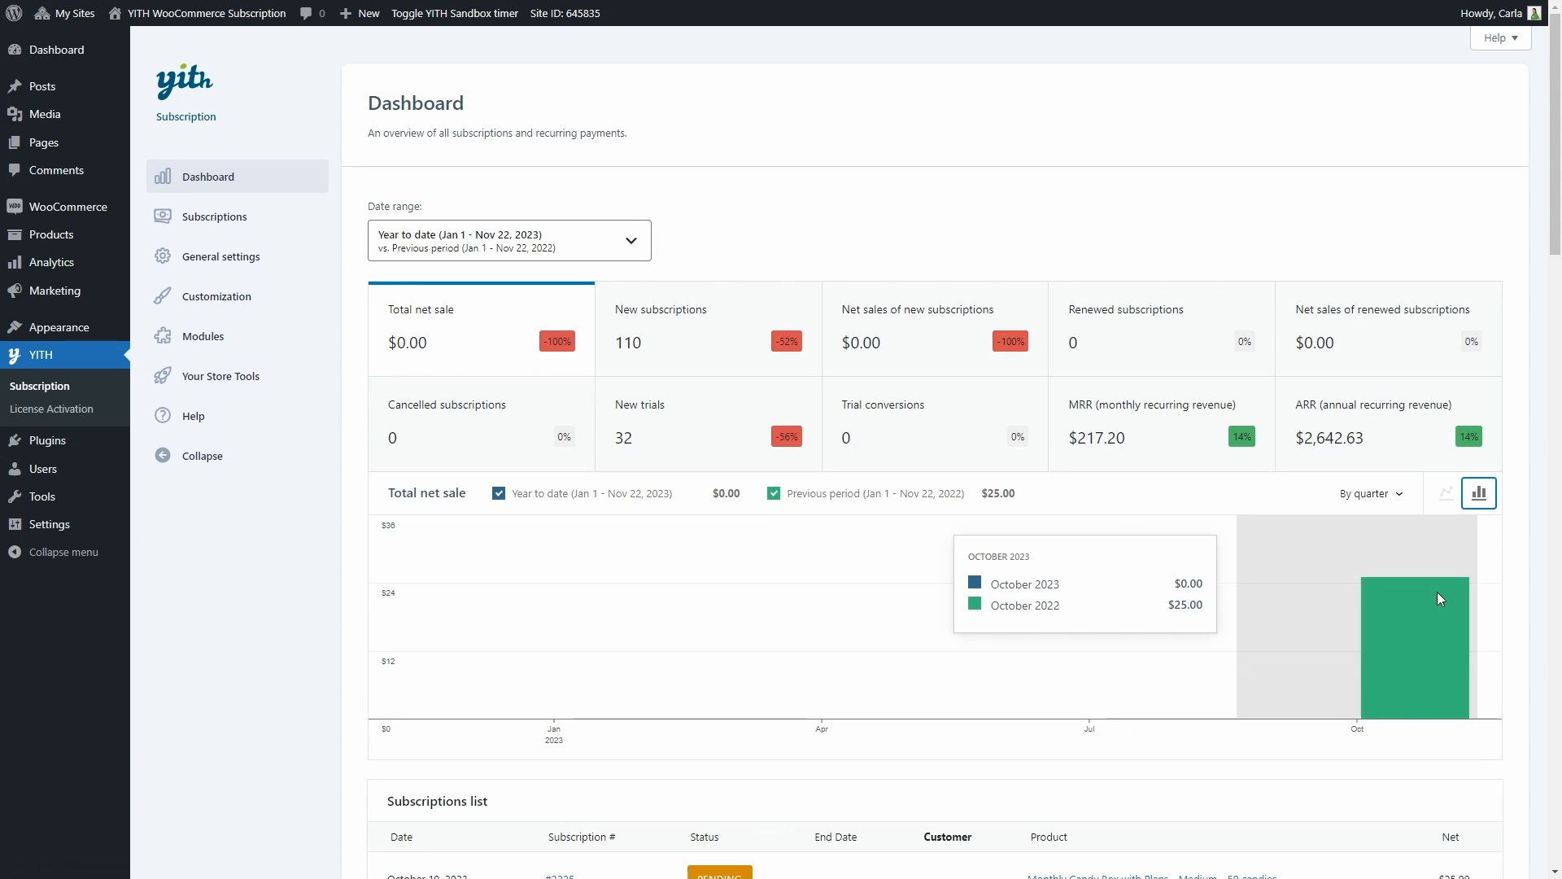
# Review the dashboard's subscriptions list, top subscription products, top subscribers and latest lost subscribers
pyautogui.scroll(-1, 1283, 516)
pyautogui.scroll(-5, 1283, 517)
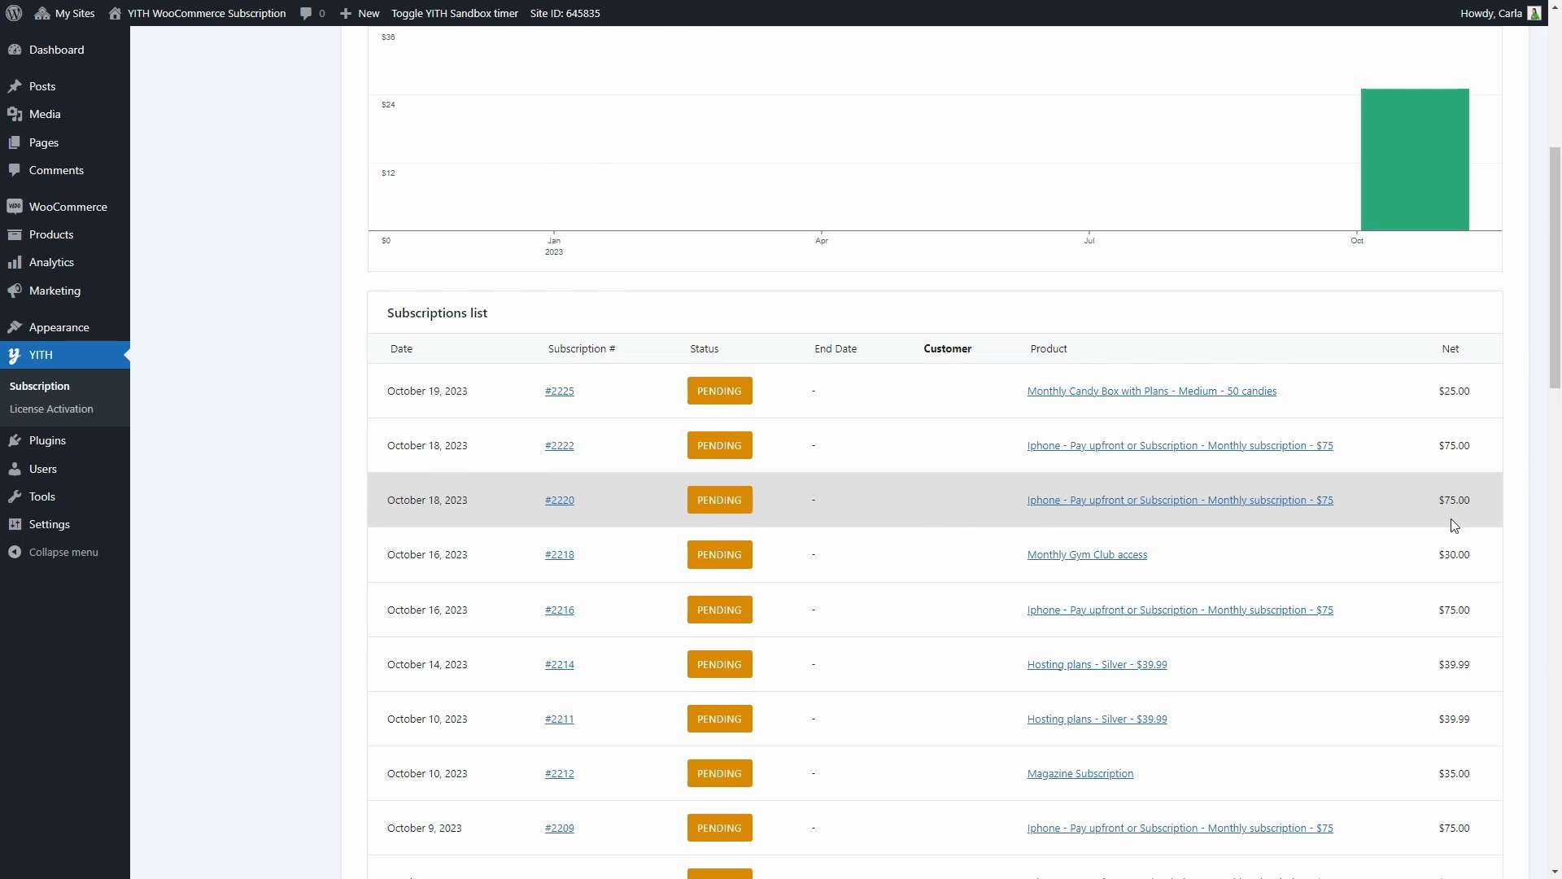
pyautogui.scroll(-15, 1448, 573)
pyautogui.scroll(-2, 1449, 574)
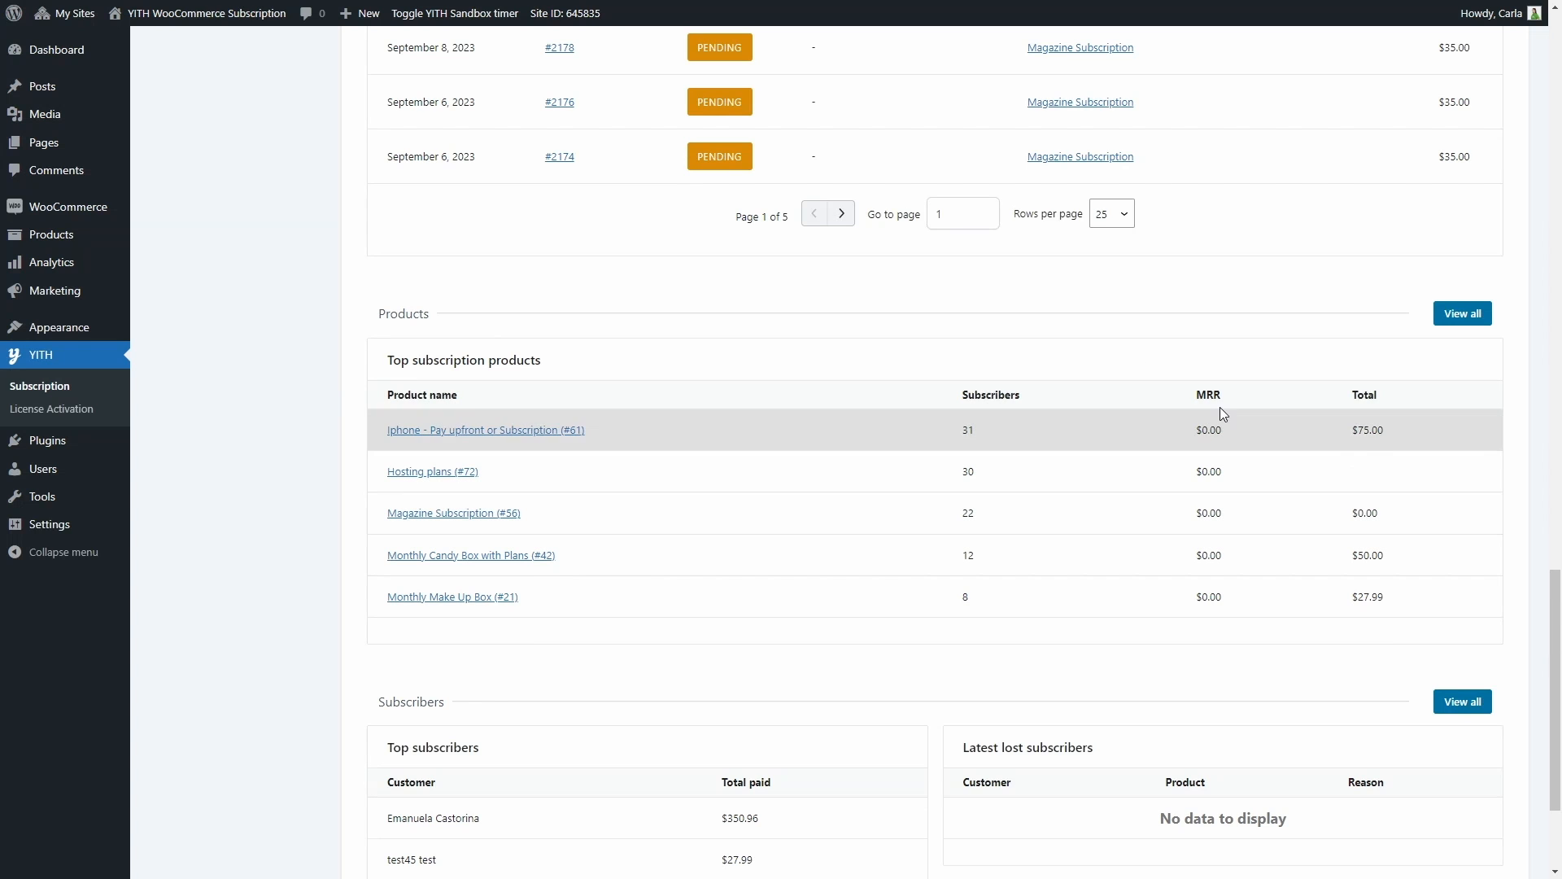
pyautogui.scroll(-2, 1361, 553)
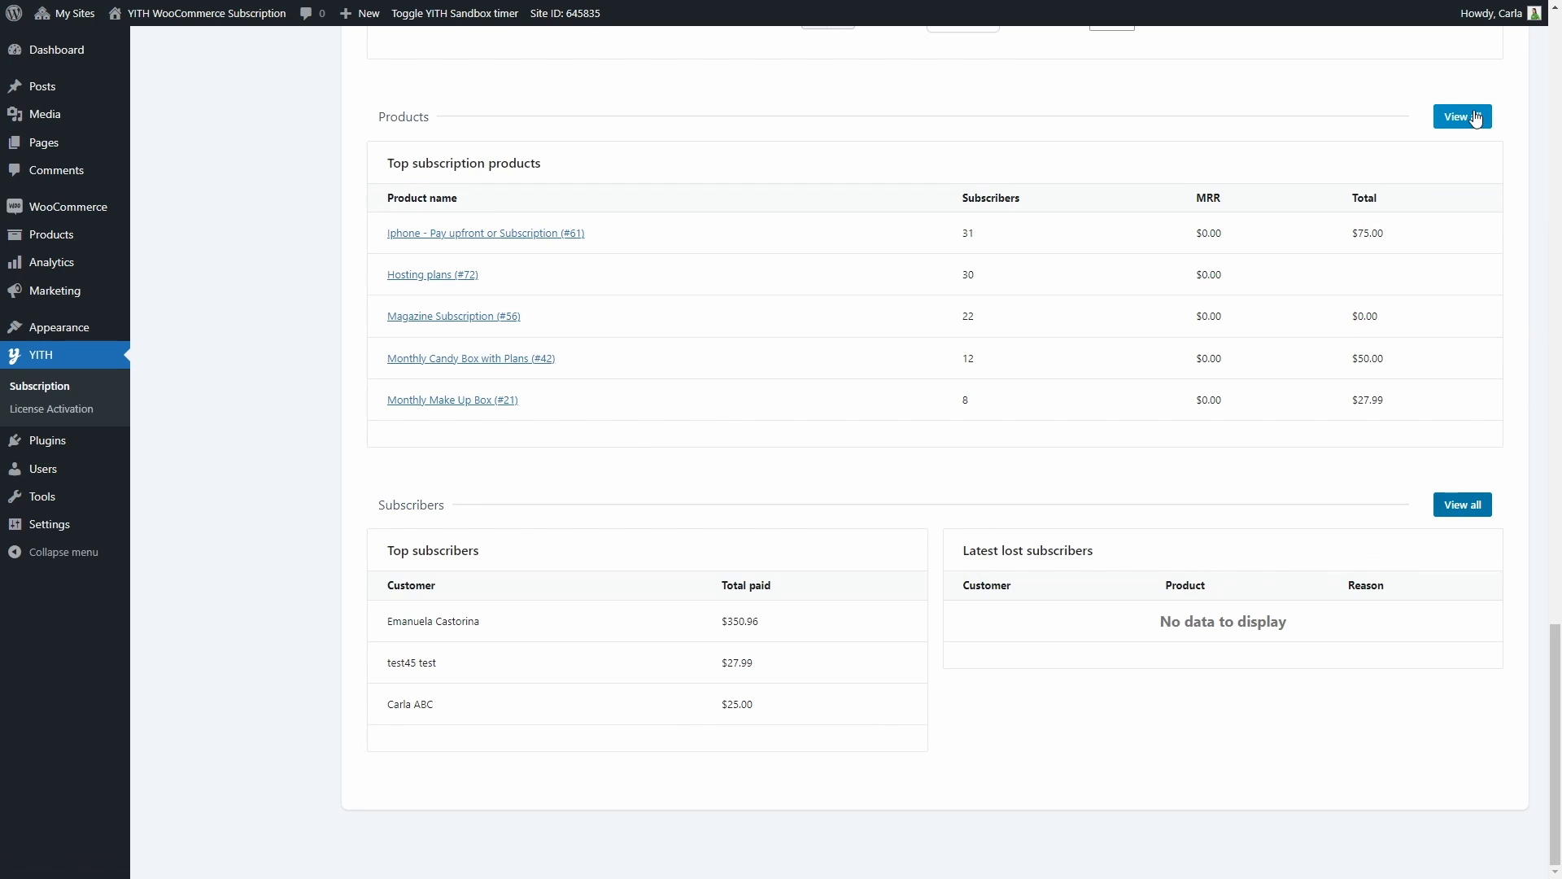
pyautogui.scroll(2, 1503, 333)
pyautogui.scroll(20, 1503, 334)
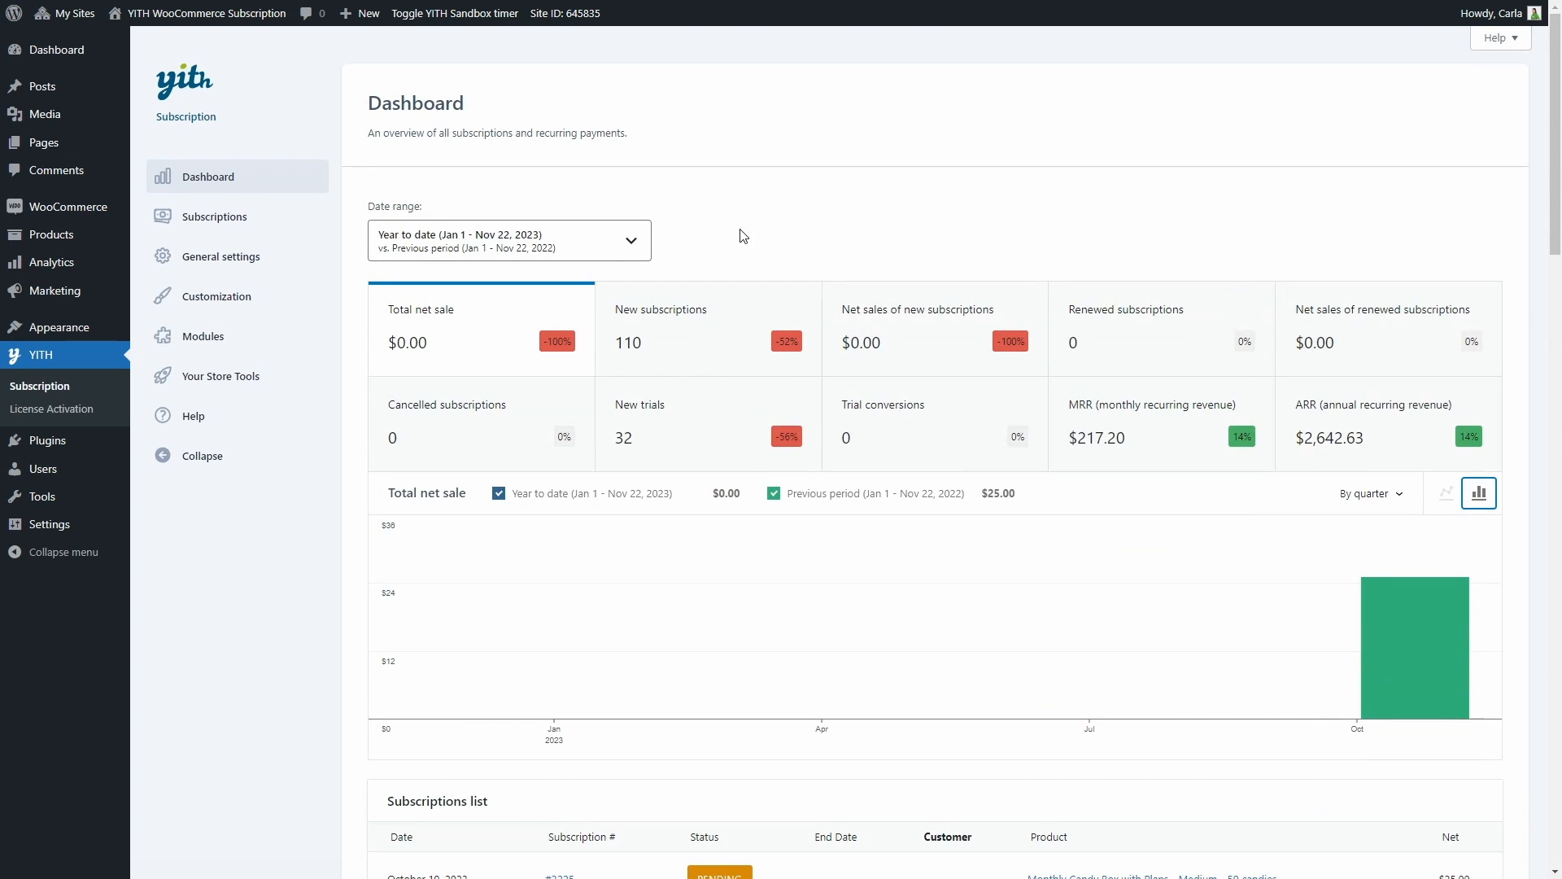
# Open the list of all subscriptions and examine its columns, bulk actions, and date, status, payment method and customer filters
pyautogui.click(198, 217)
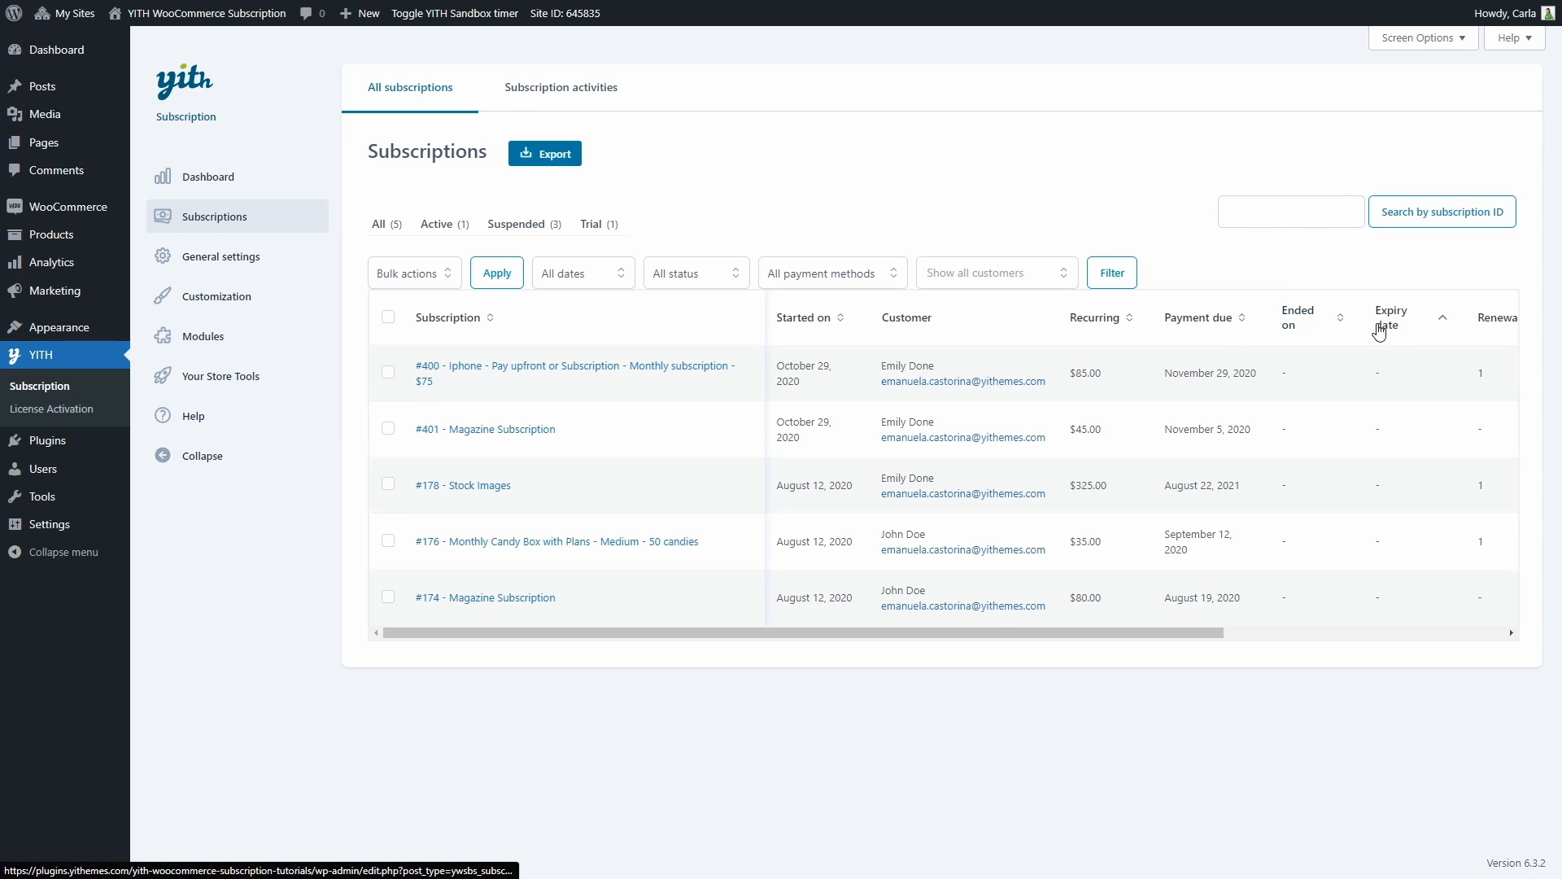
pyautogui.hscroll(10, 1289, 503)
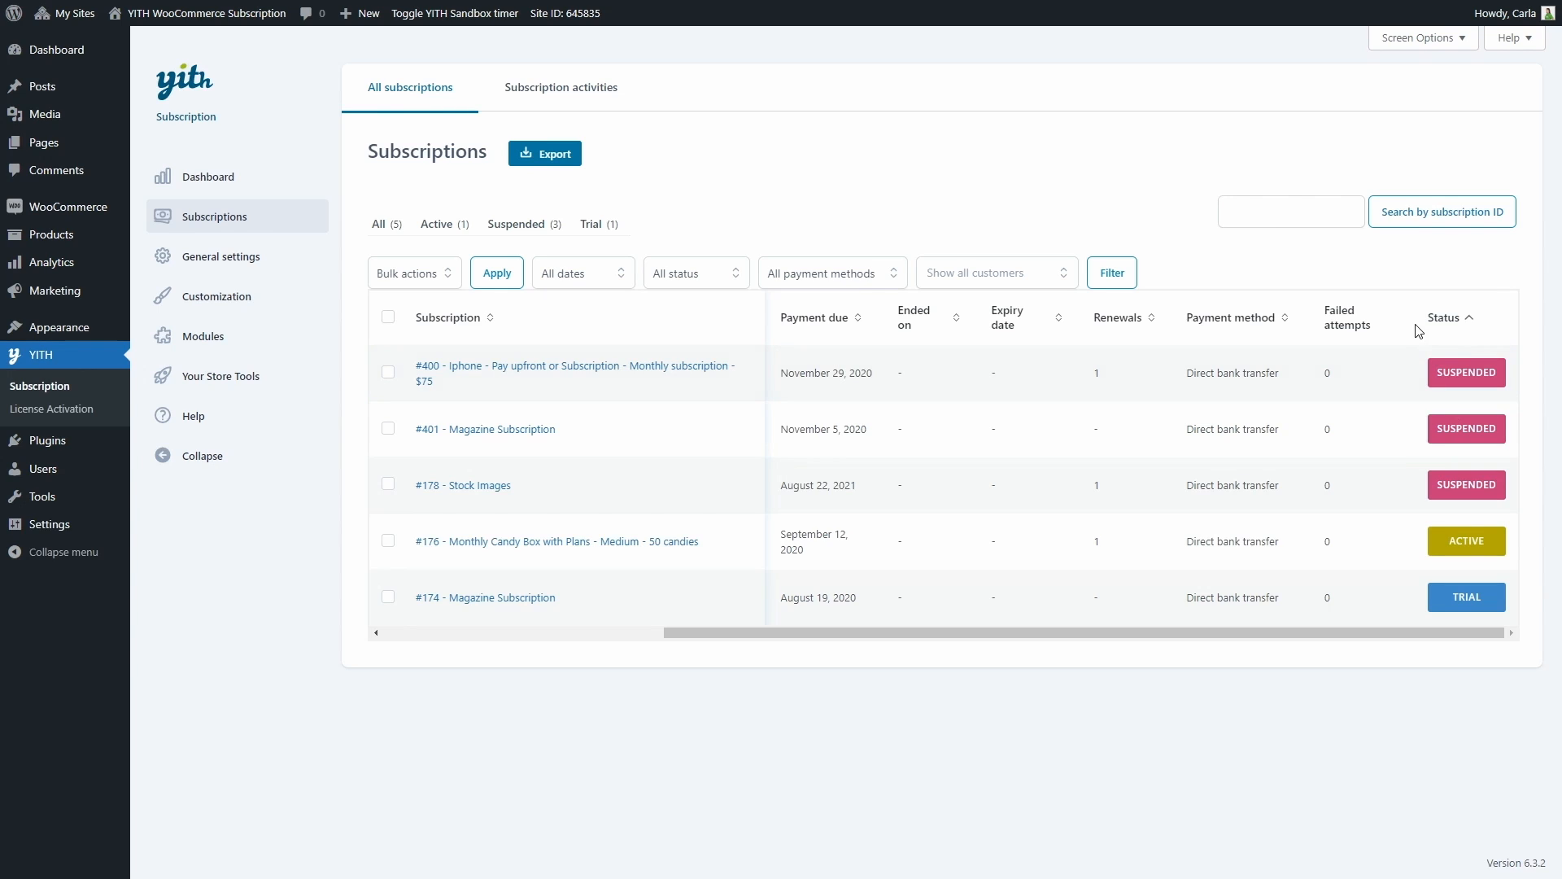
pyautogui.click(429, 278)
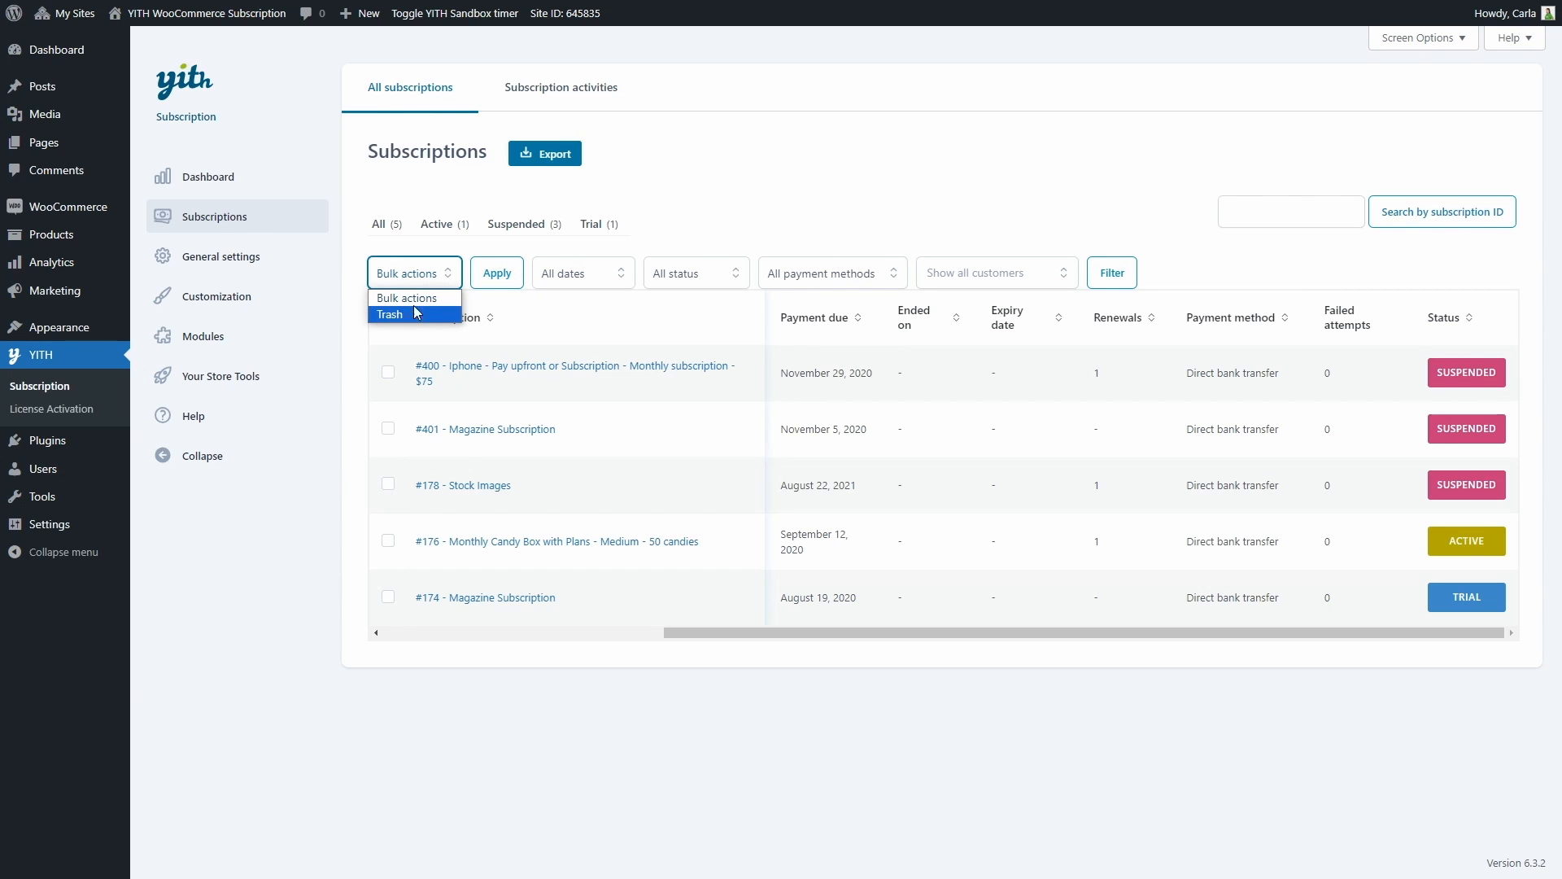
pyautogui.click(421, 281)
pyautogui.click(607, 278)
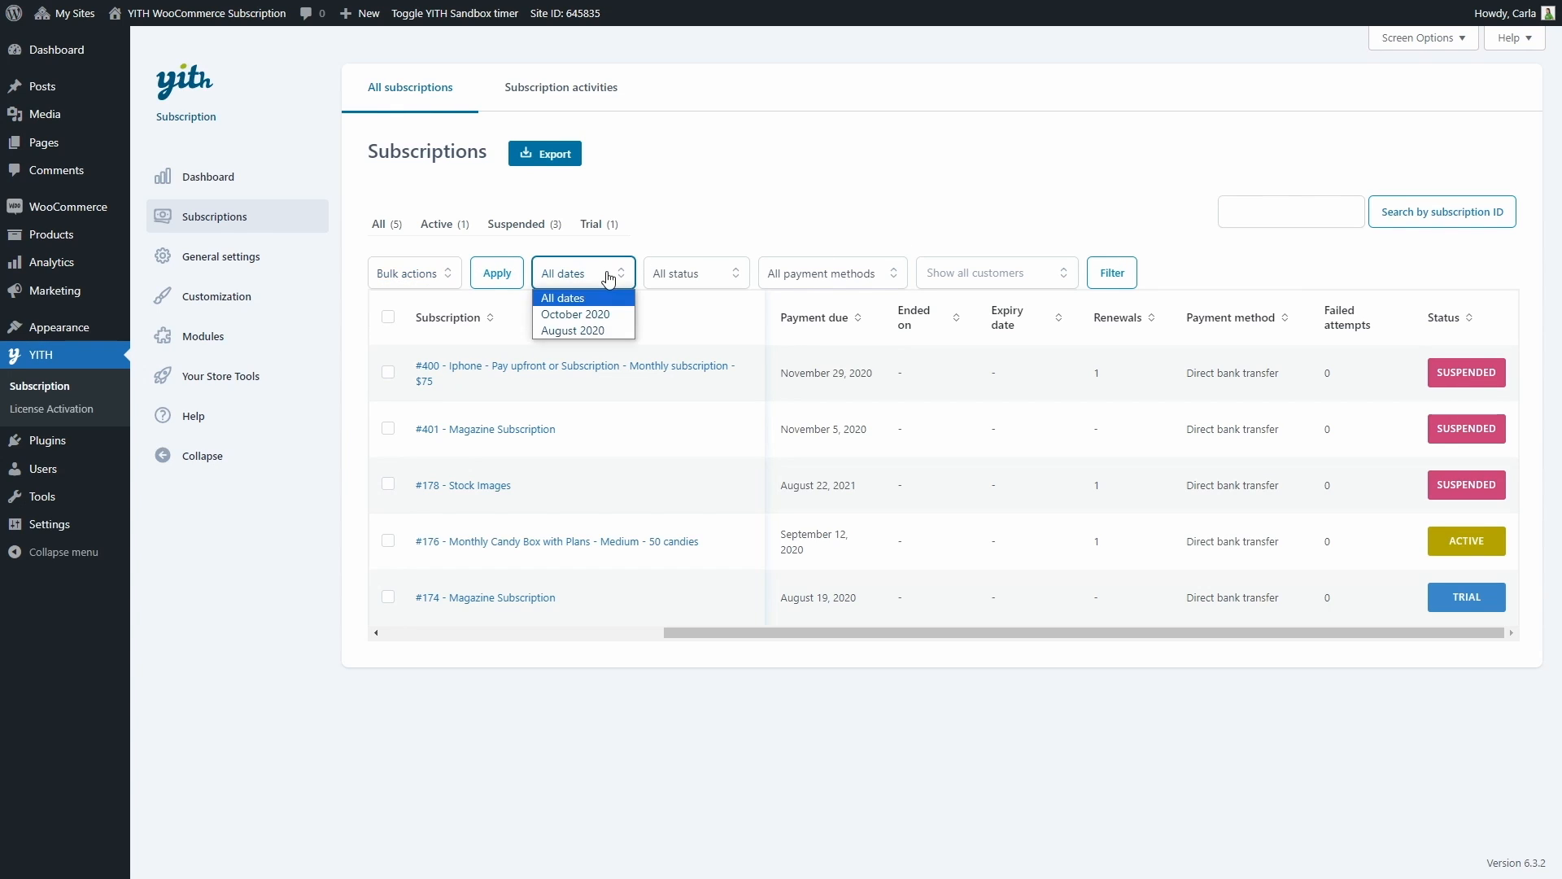
pyautogui.click(612, 274)
pyautogui.click(700, 276)
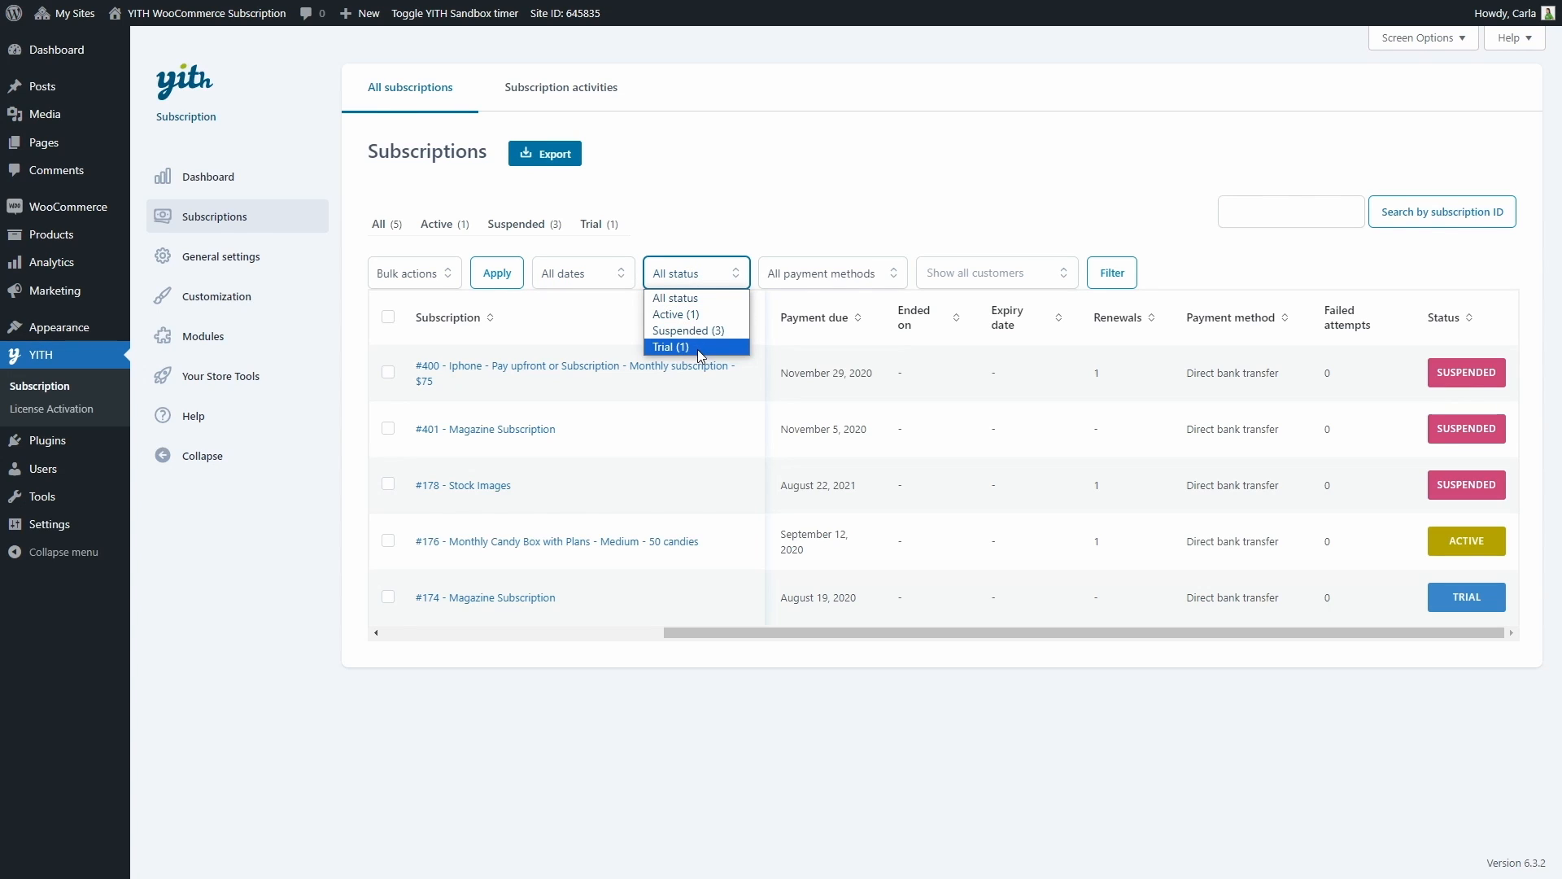
pyautogui.click(697, 279)
pyautogui.click(838, 274)
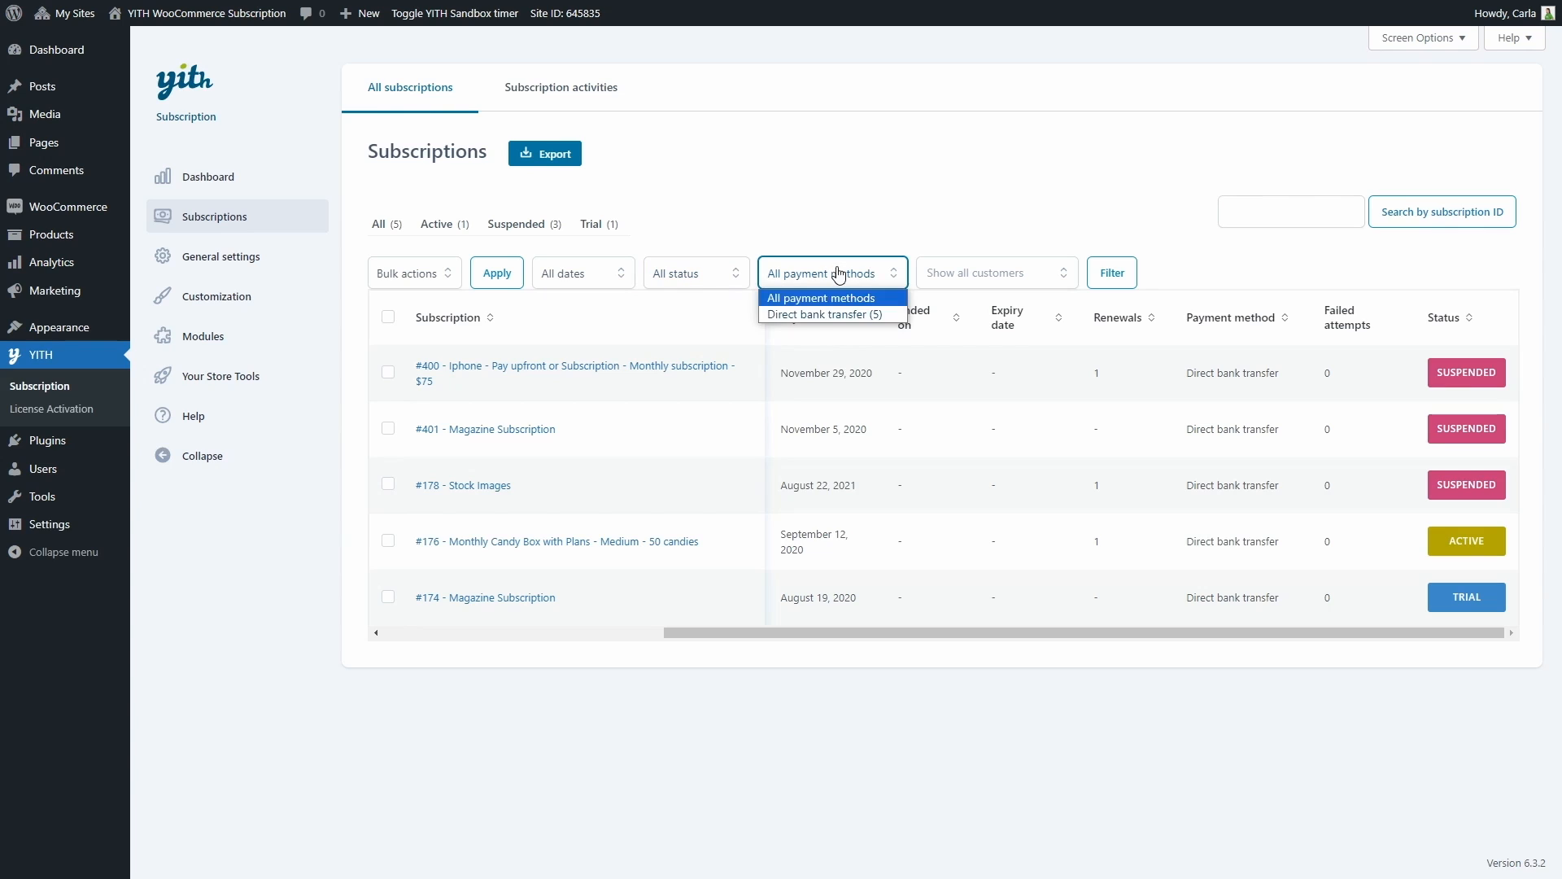
pyautogui.click(838, 273)
pyautogui.click(993, 285)
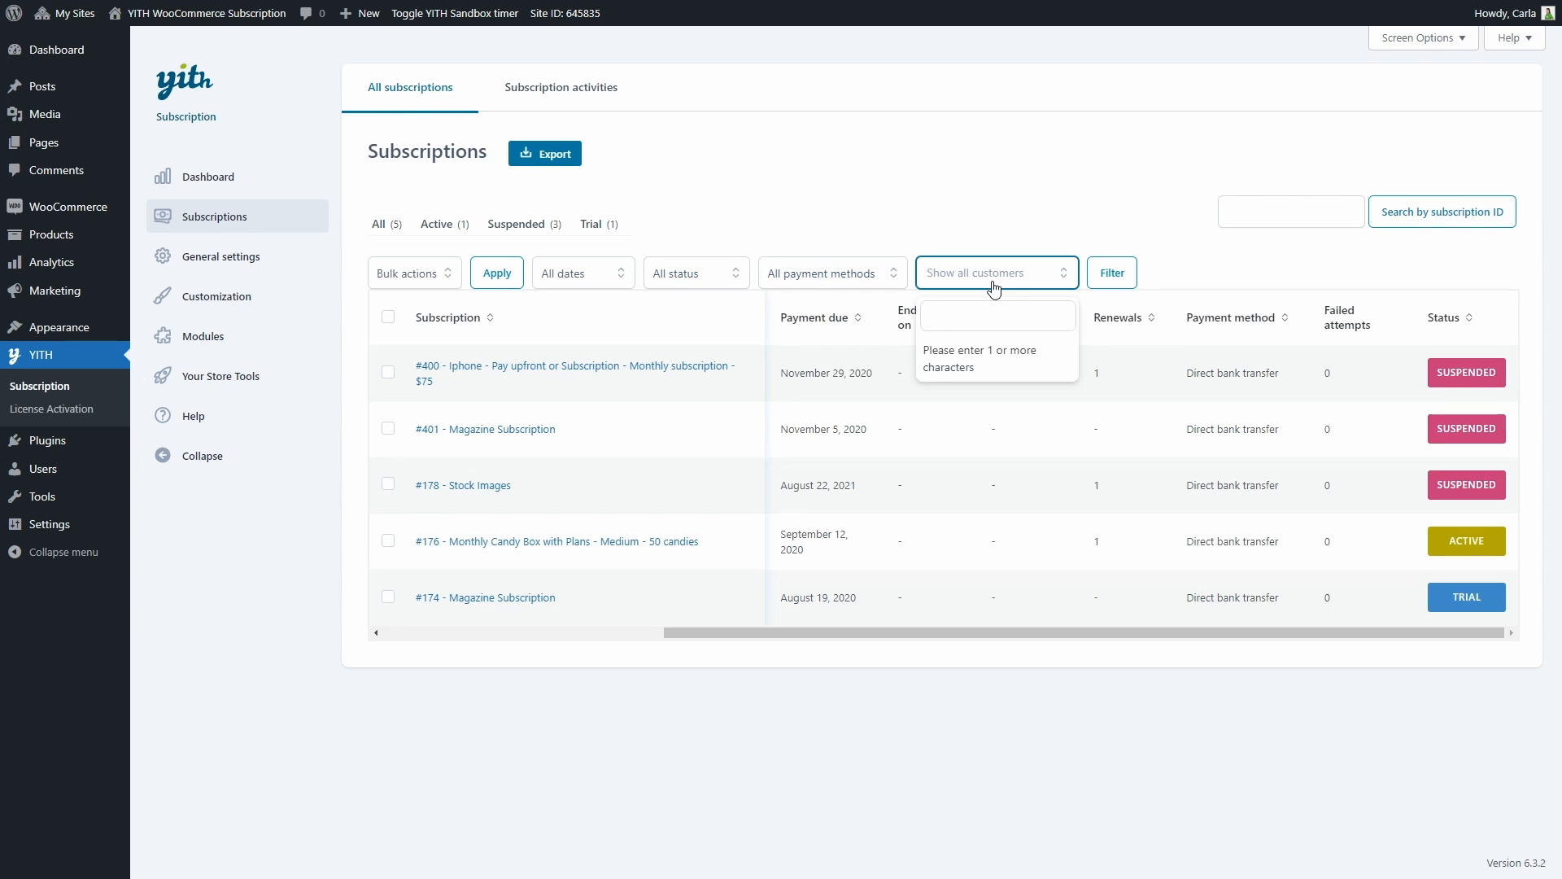
pyautogui.click(996, 278)
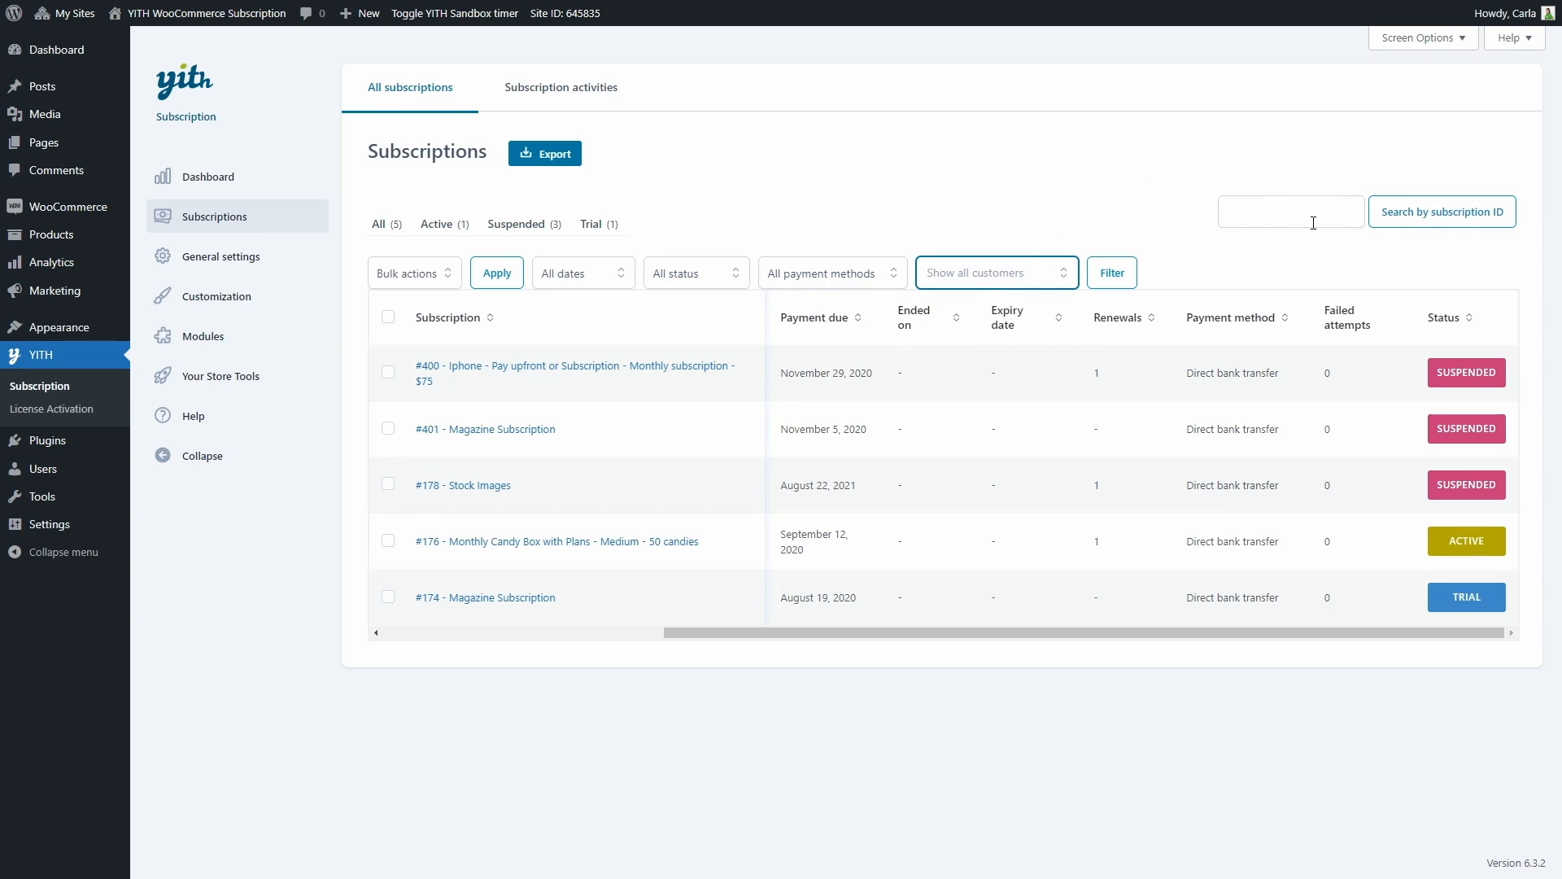
# Export the list of subscriptions
pyautogui.click(551, 166)
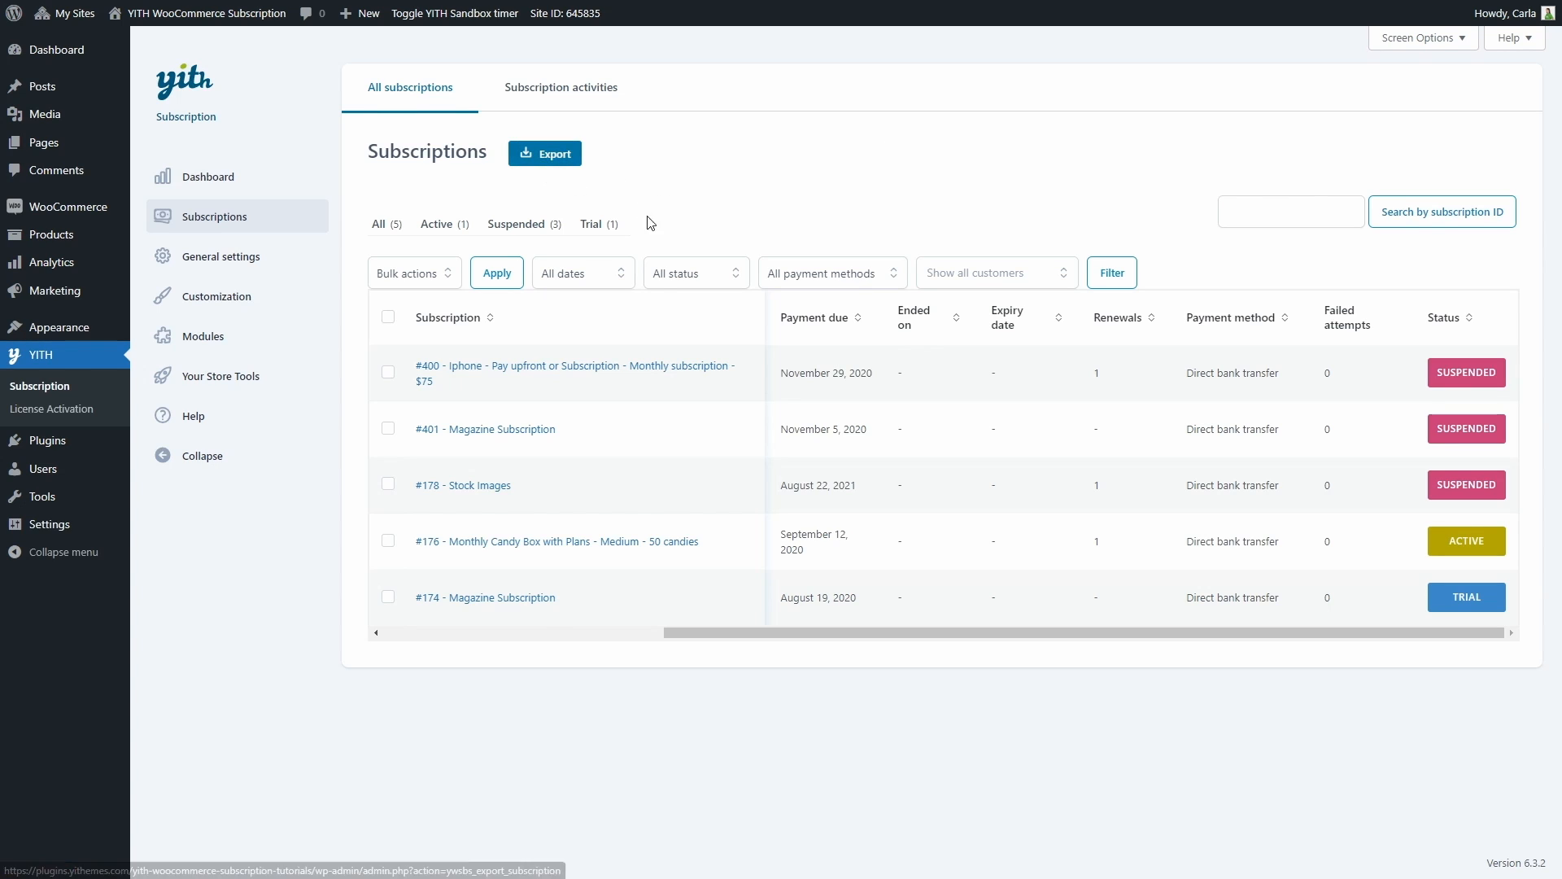
# Open the suspended Iphone monthly subscription and review its info, product, related orders, activities and schedule
pyautogui.click(430, 373)
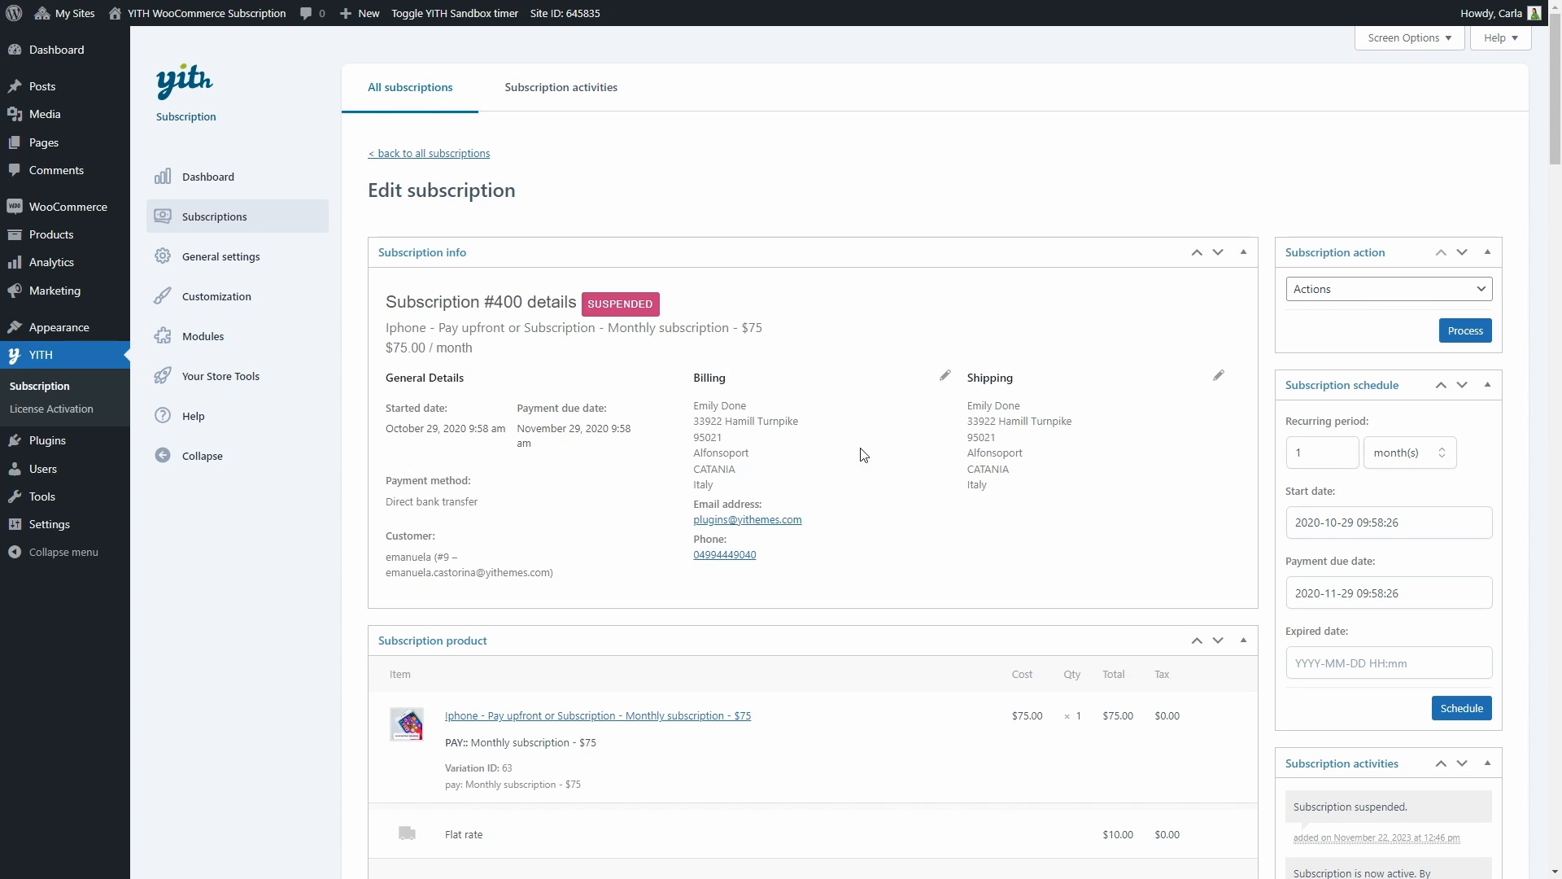
pyautogui.scroll(-2, 603, 617)
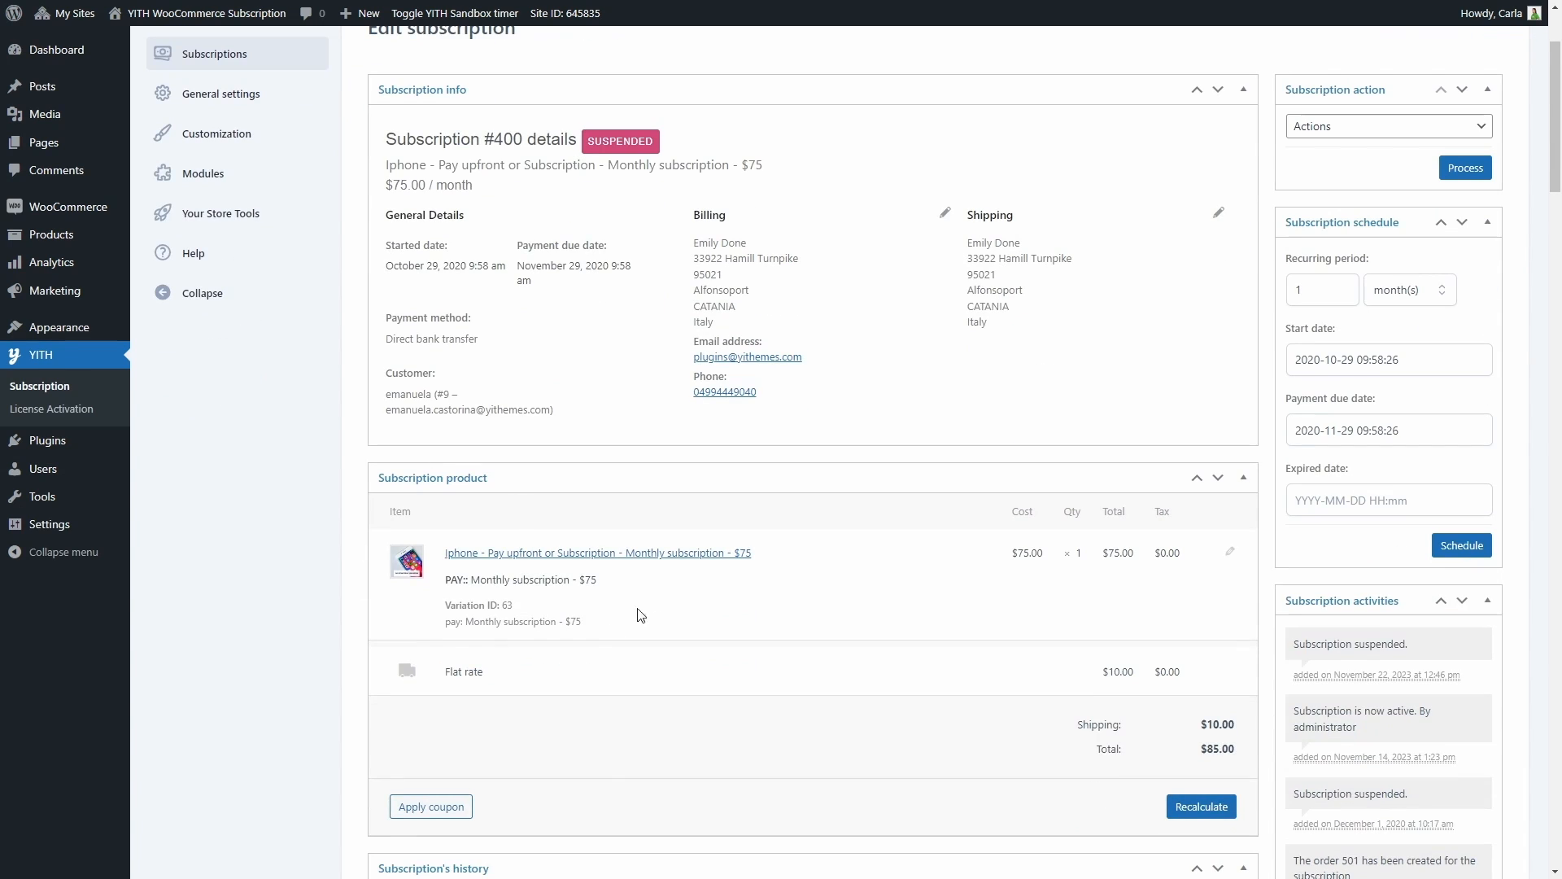
pyautogui.scroll(-4, 634, 533)
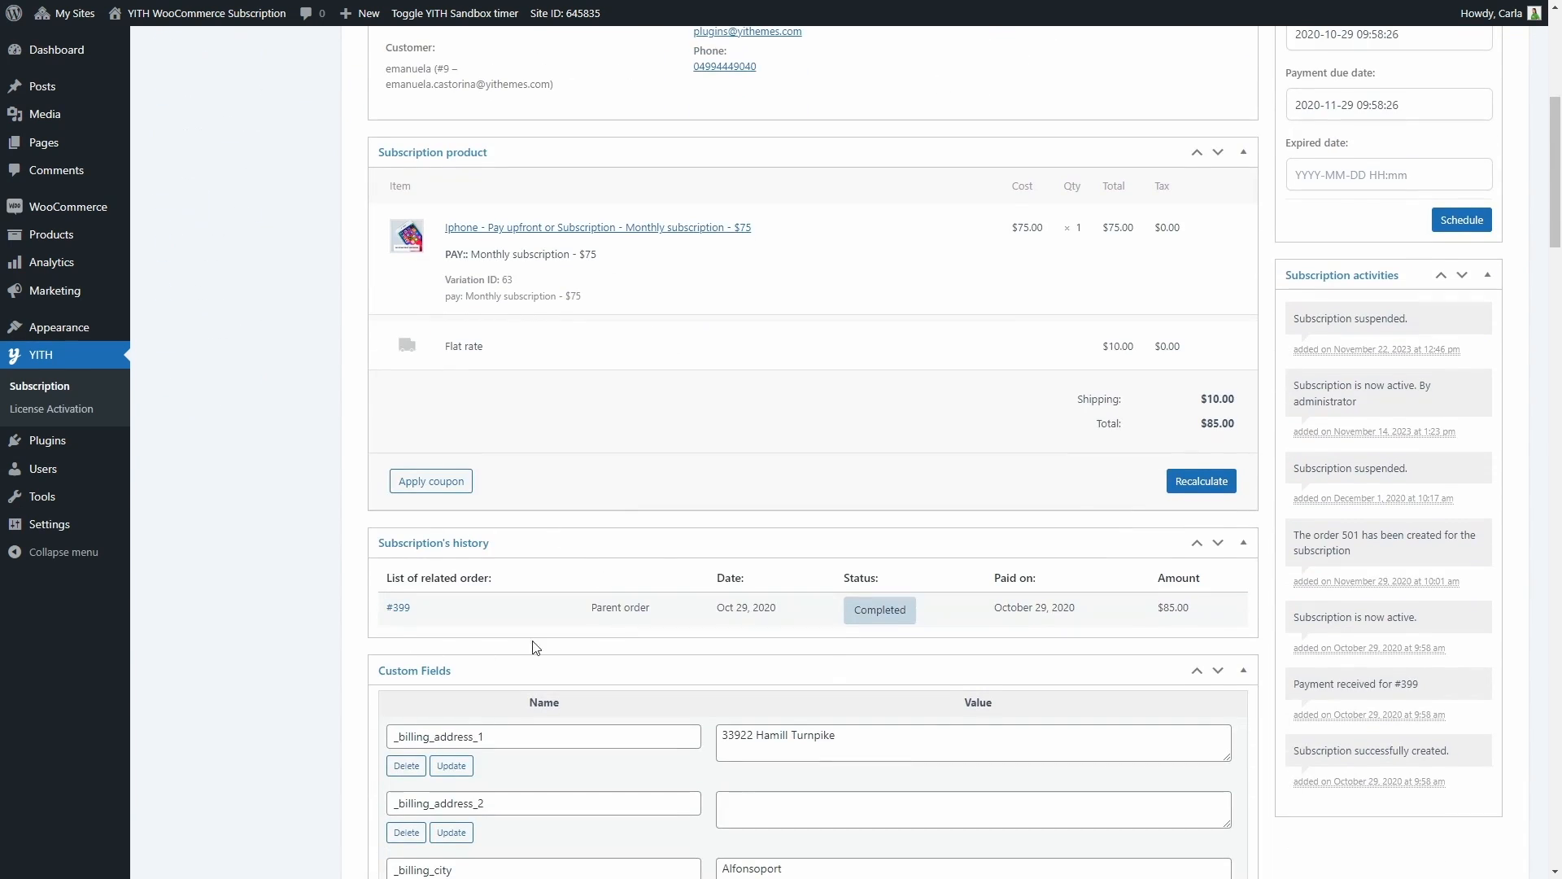
pyautogui.scroll(-1, 652, 540)
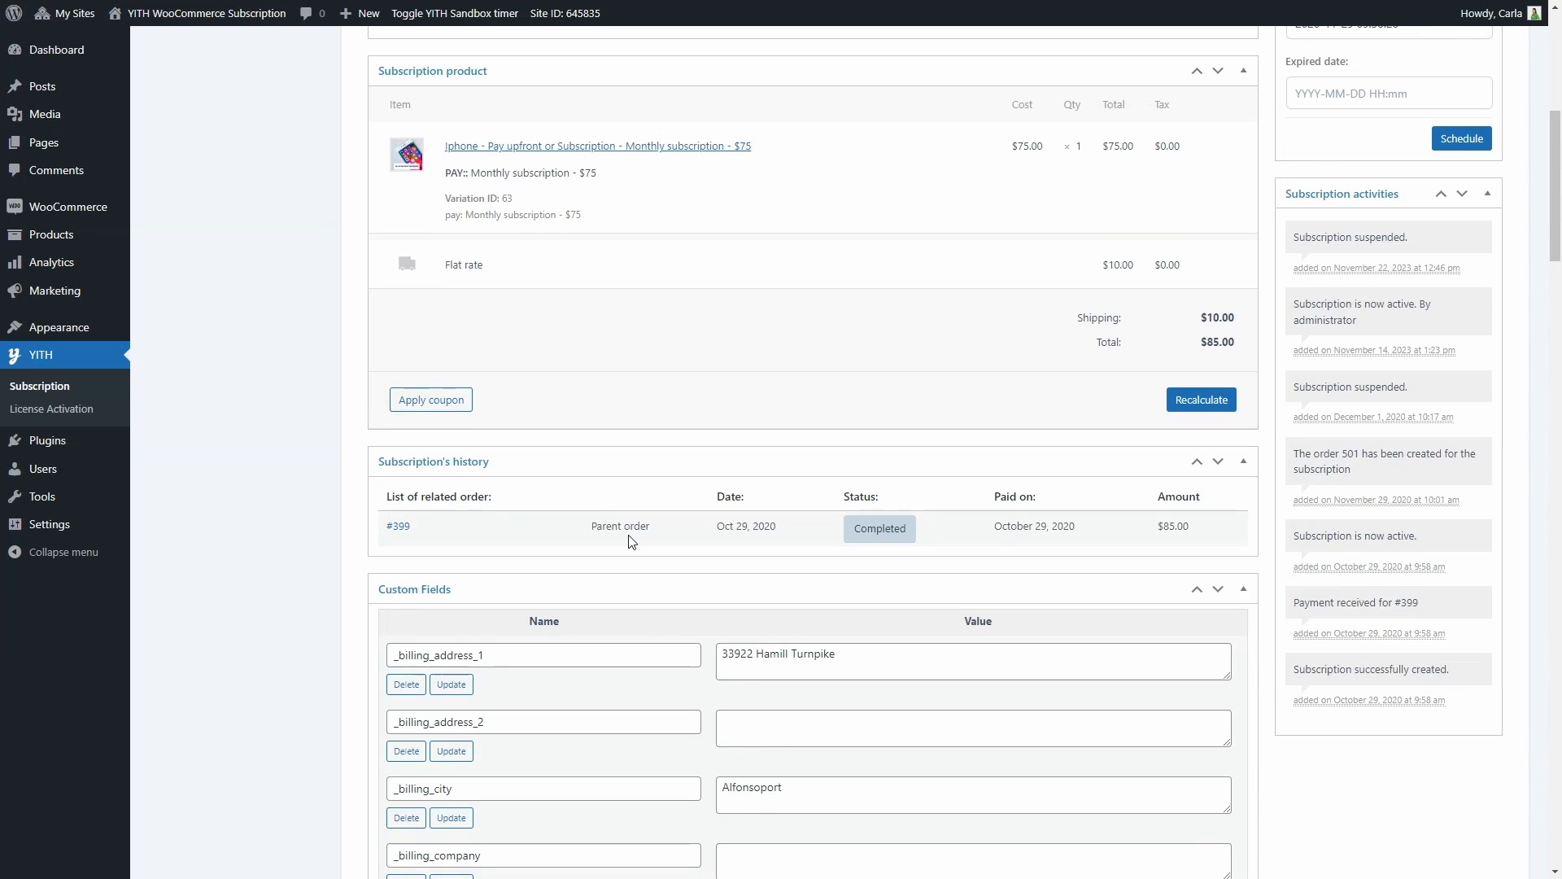
pyautogui.scroll(2, 631, 541)
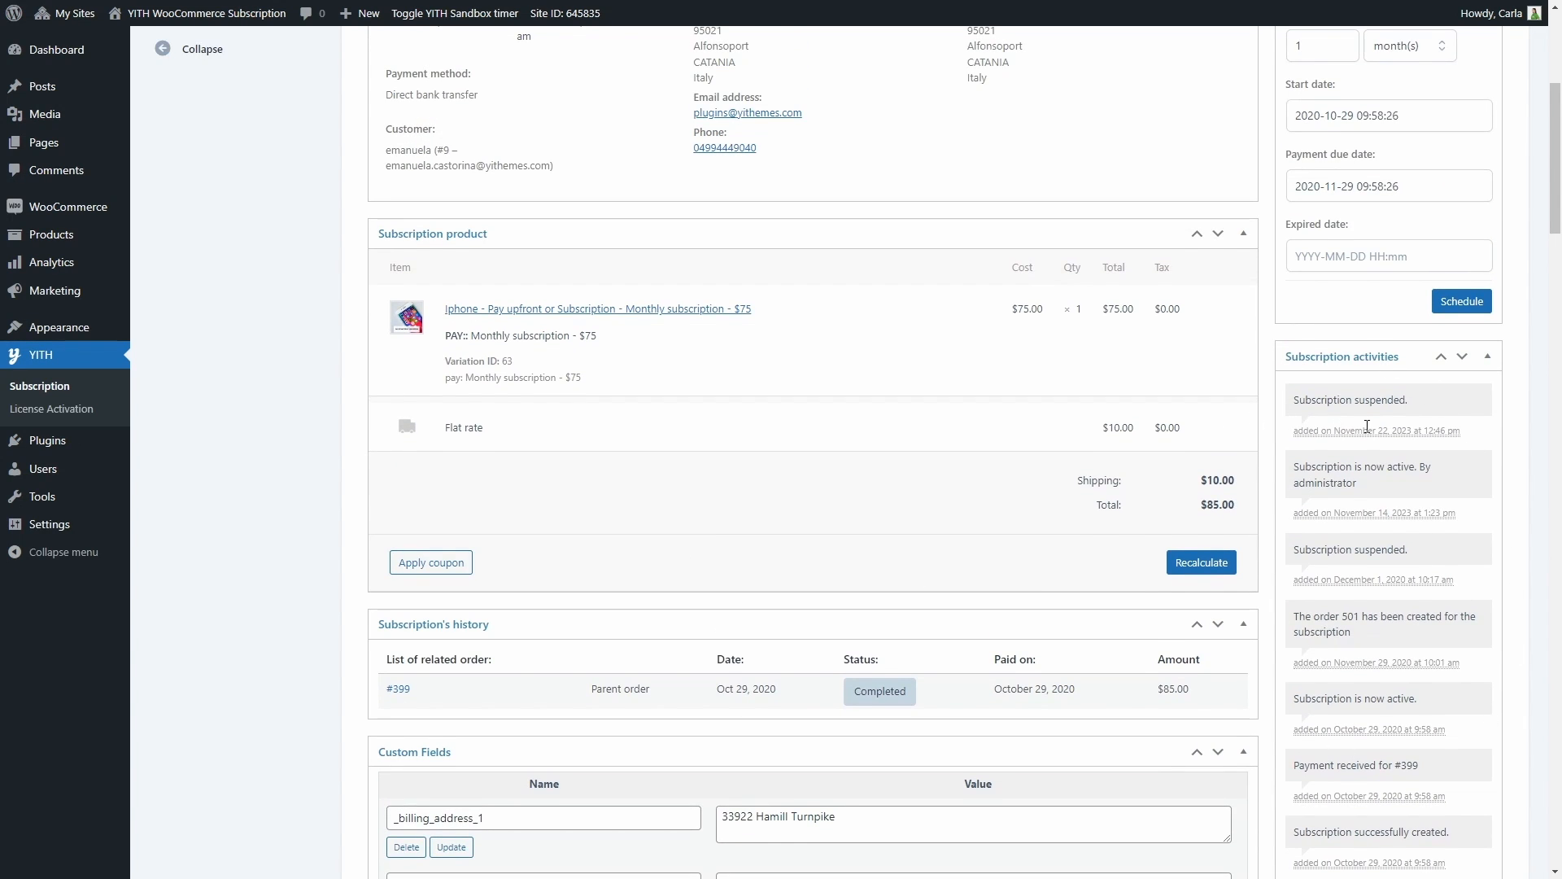
pyautogui.scroll(4, 1367, 427)
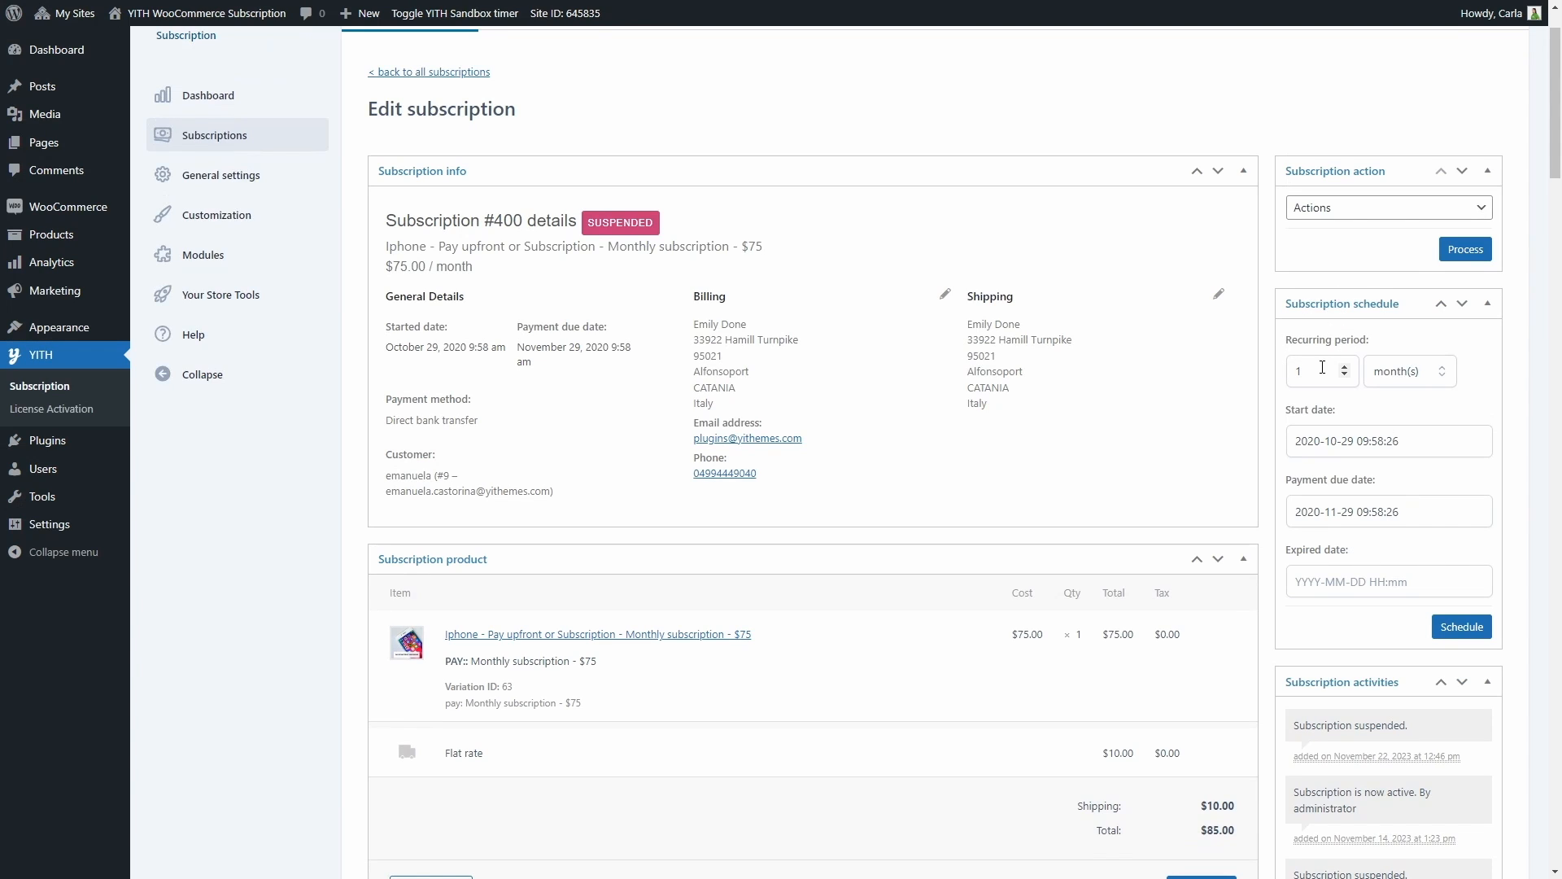
# Examine the unit choices for the recurring period and the actions available for this subscription
pyautogui.click(1397, 379)
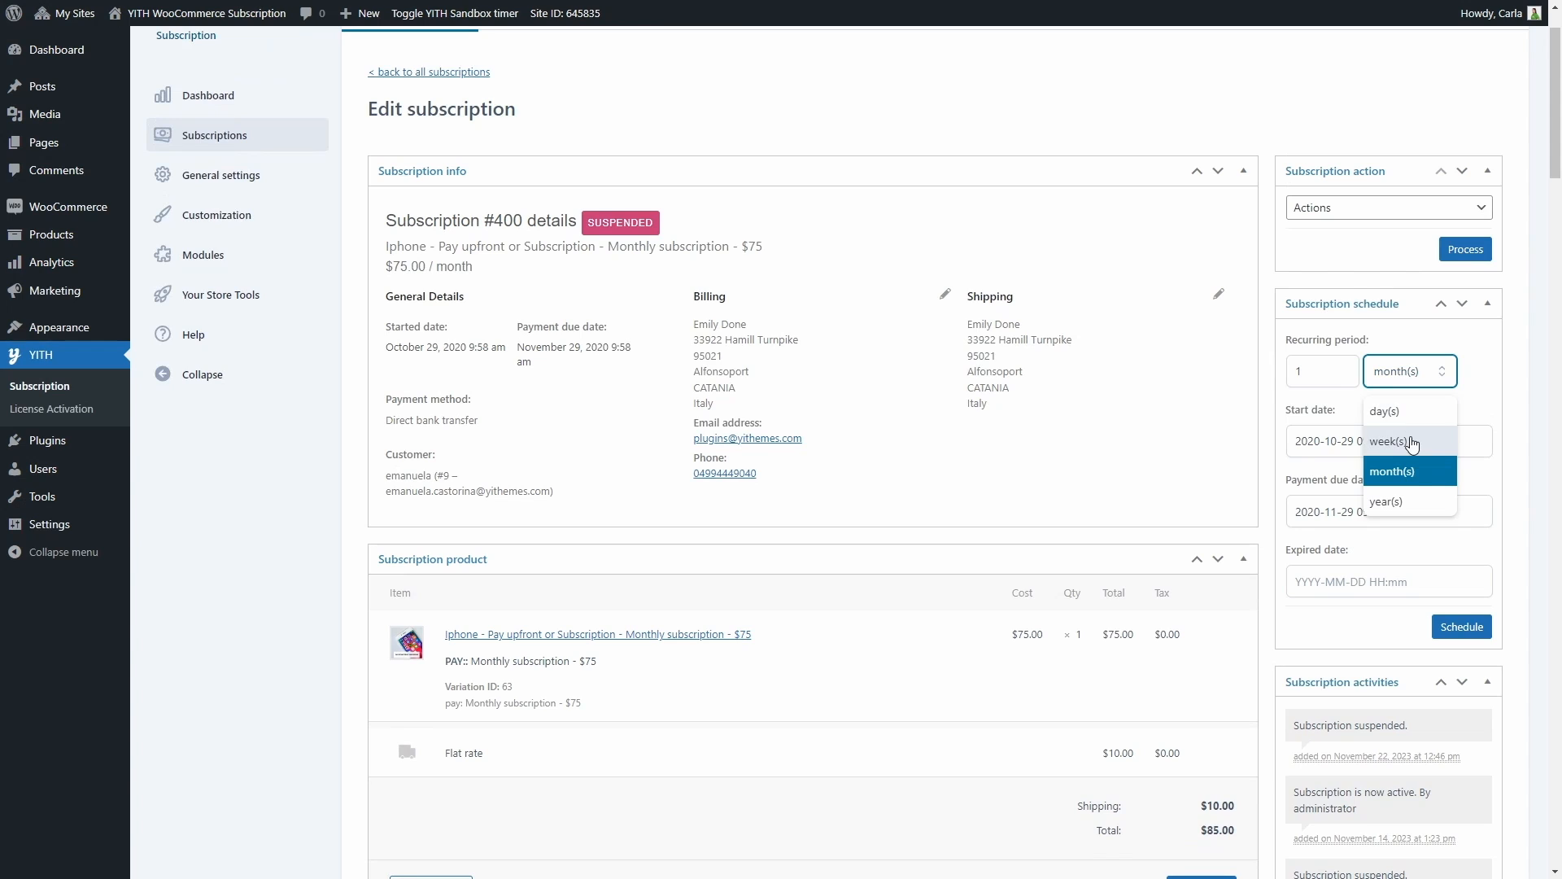
pyautogui.click(1420, 379)
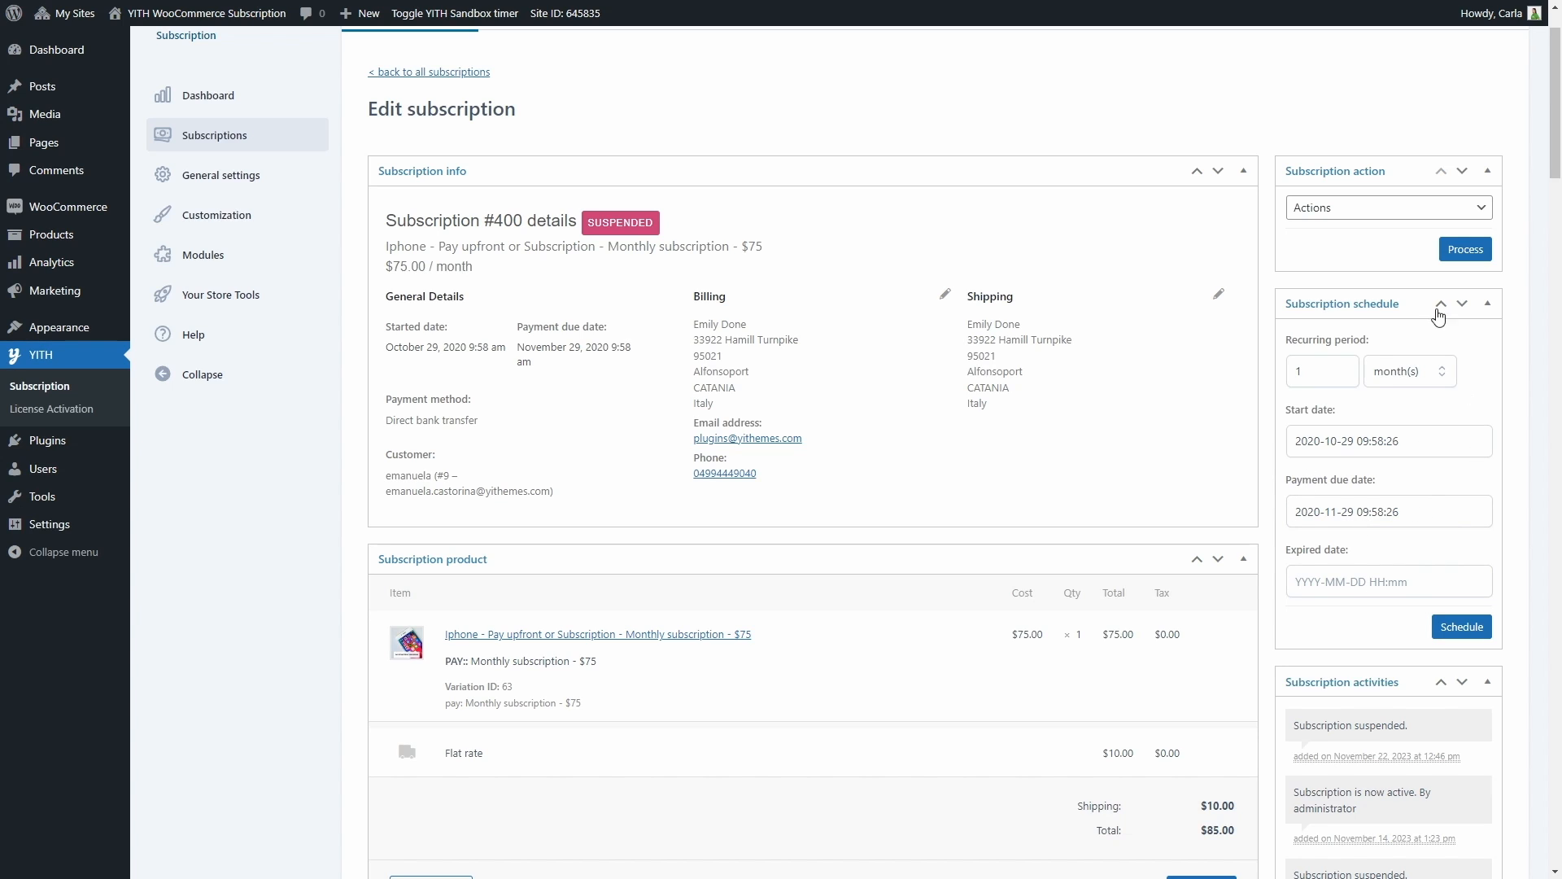
pyautogui.click(1353, 220)
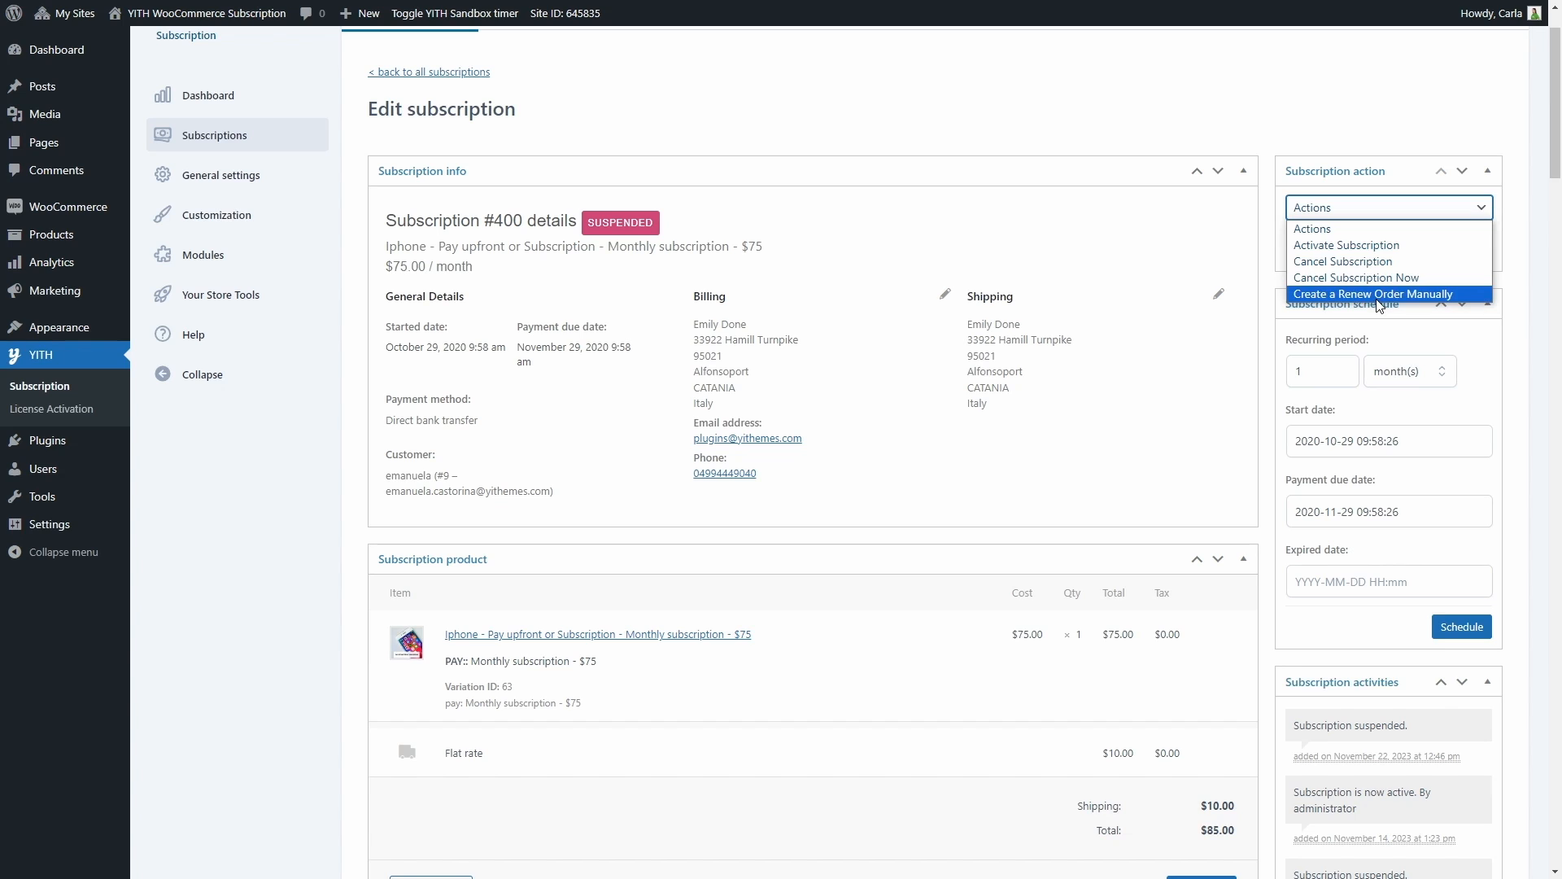
pyautogui.click(1375, 229)
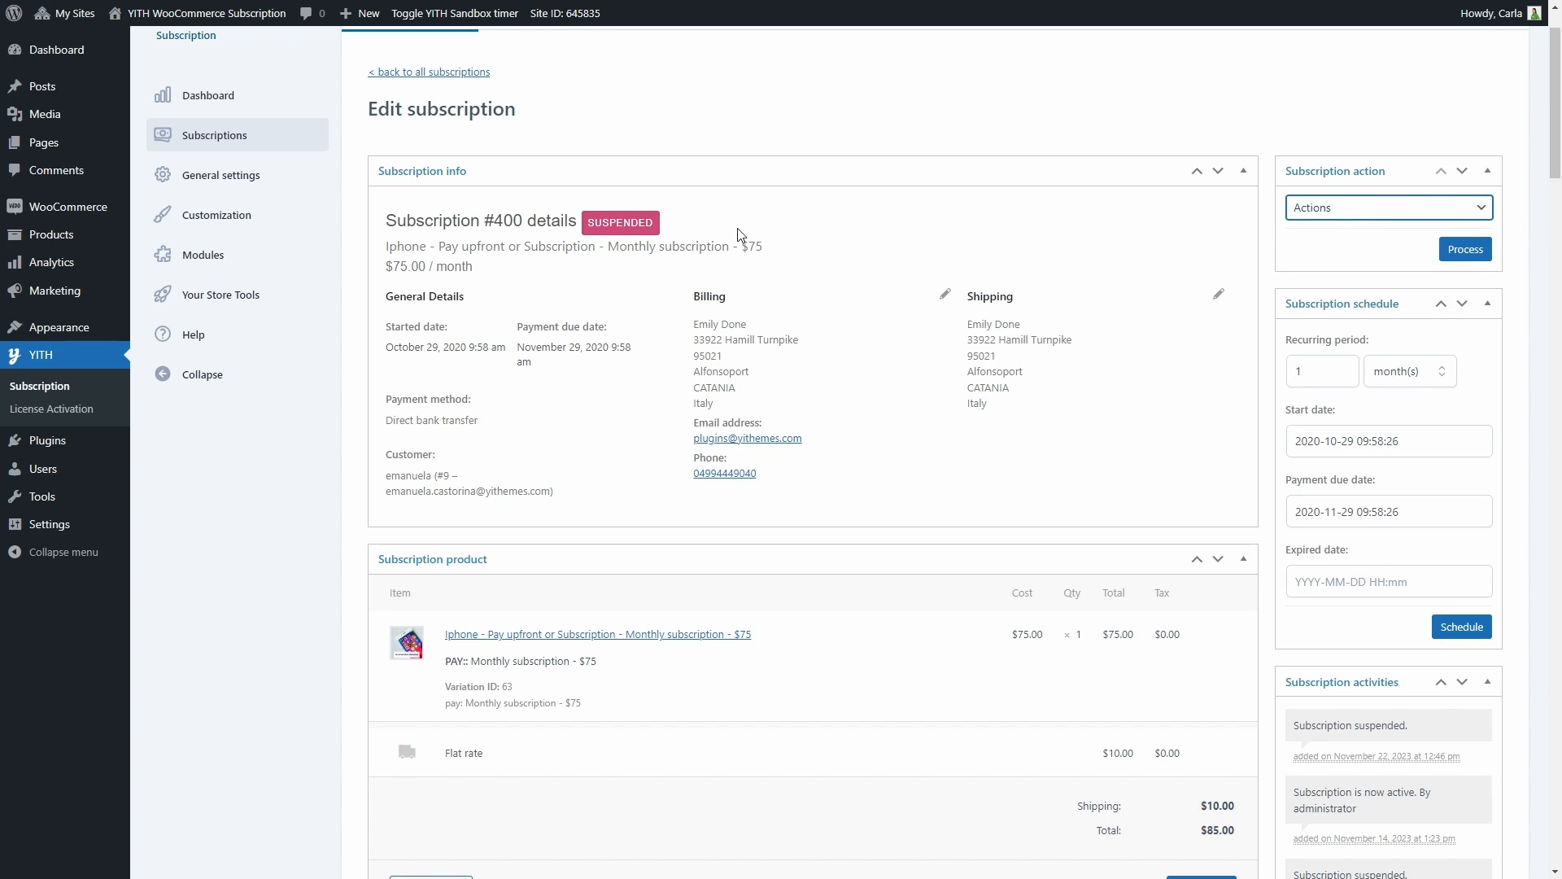
# Process the Activate Subscription action on the suspended Iphone subscription and check its activity log
pyautogui.click(1310, 210)
pyautogui.click(1348, 246)
pyautogui.click(1460, 249)
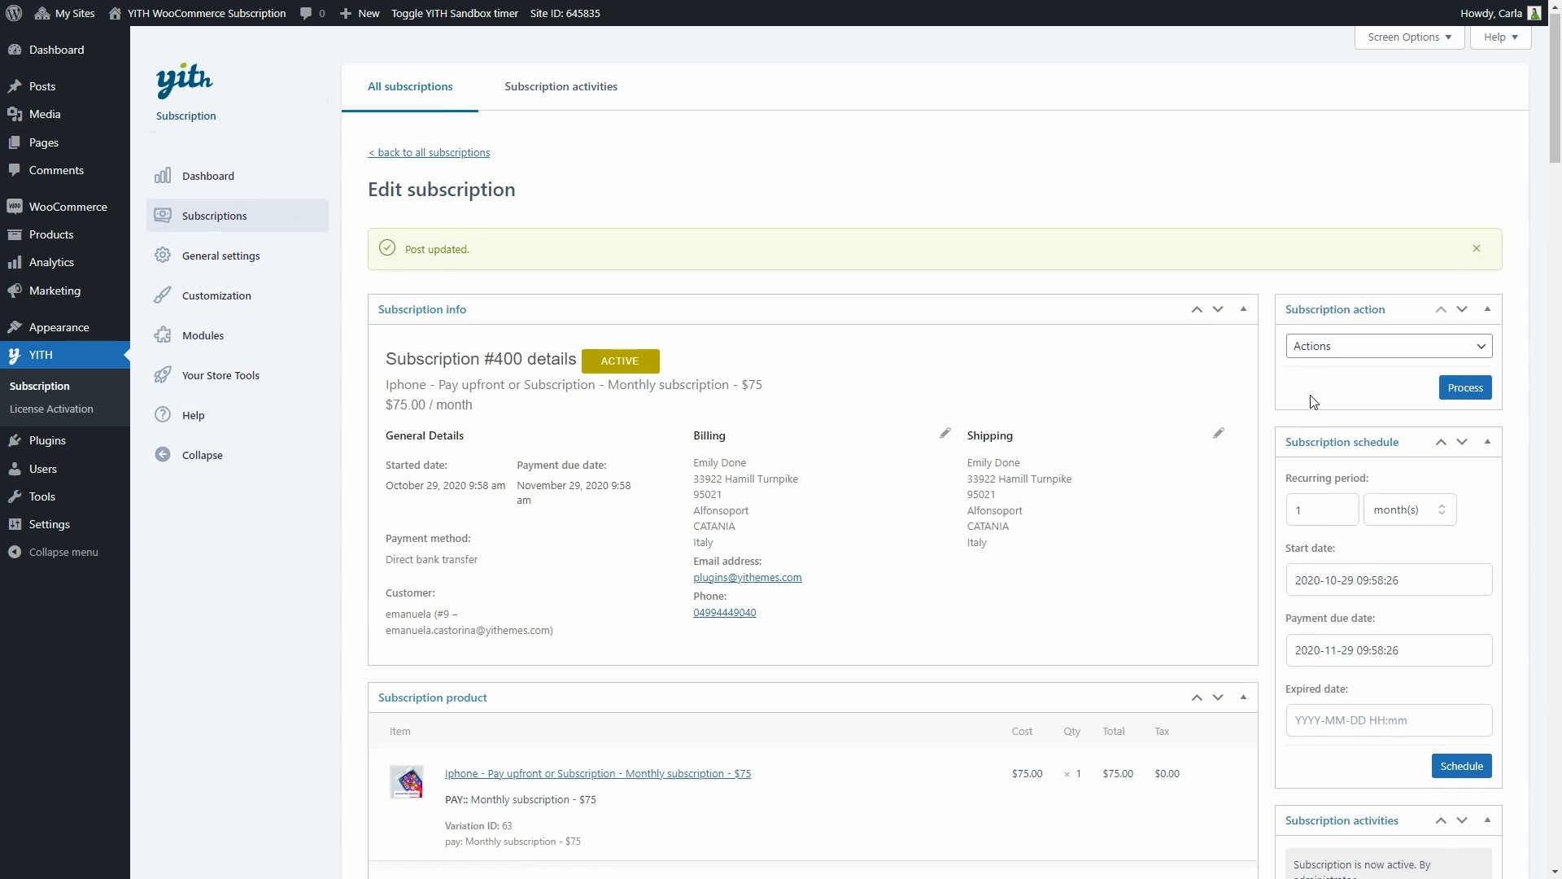
pyautogui.scroll(-2, 1333, 658)
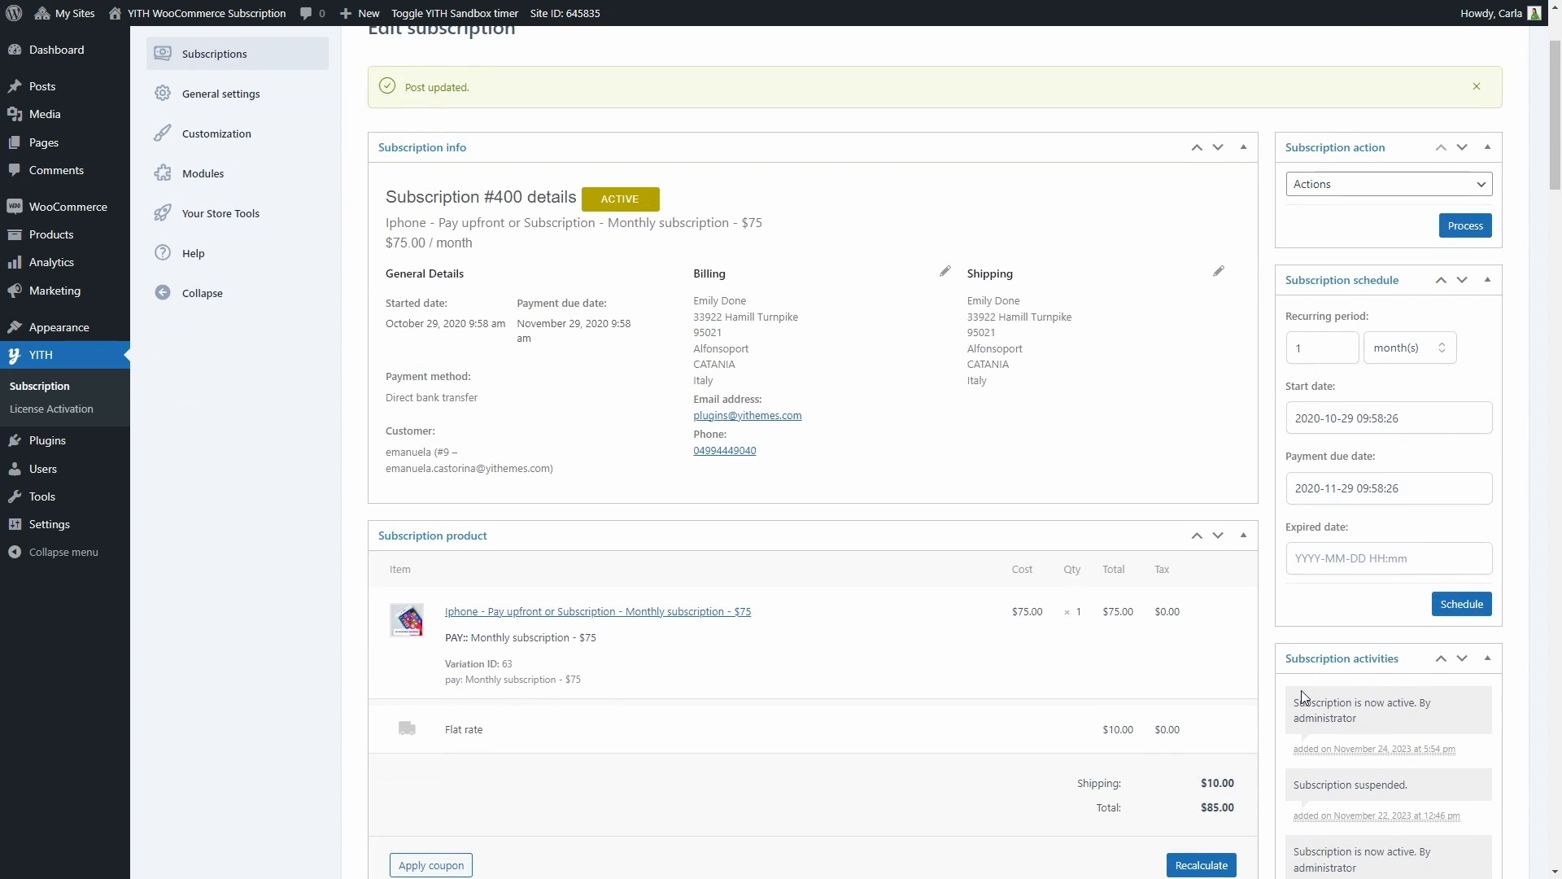
# Return to the full subscriptions list to check the status column, and view the subscription activities log
pyautogui.scroll(2, 1302, 696)
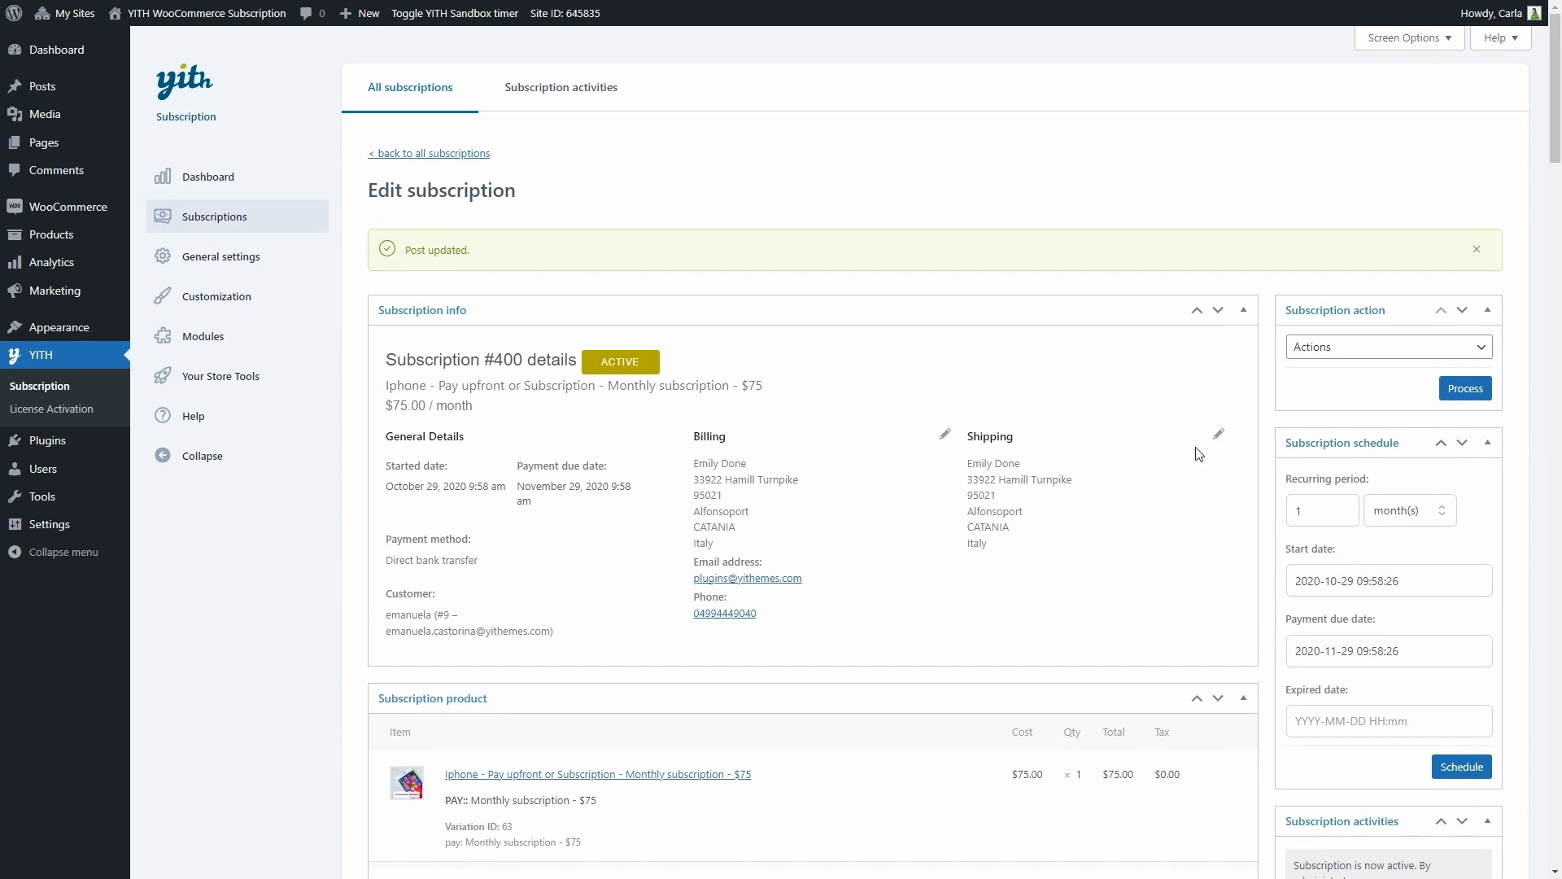
pyautogui.click(429, 154)
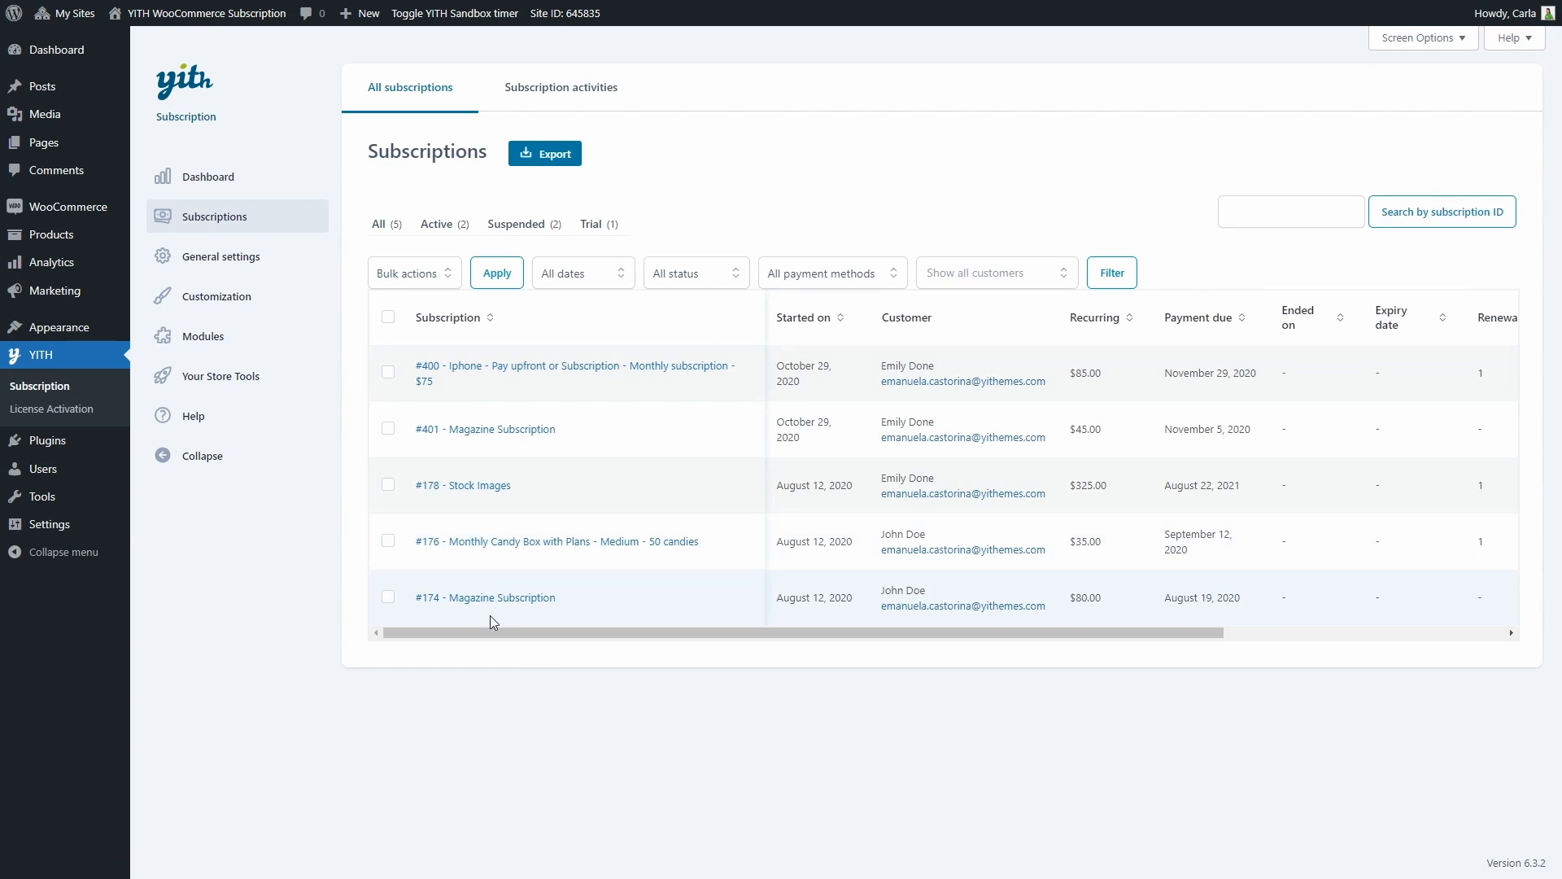
pyautogui.moveTo(488, 632); pyautogui.dragTo(838, 634)
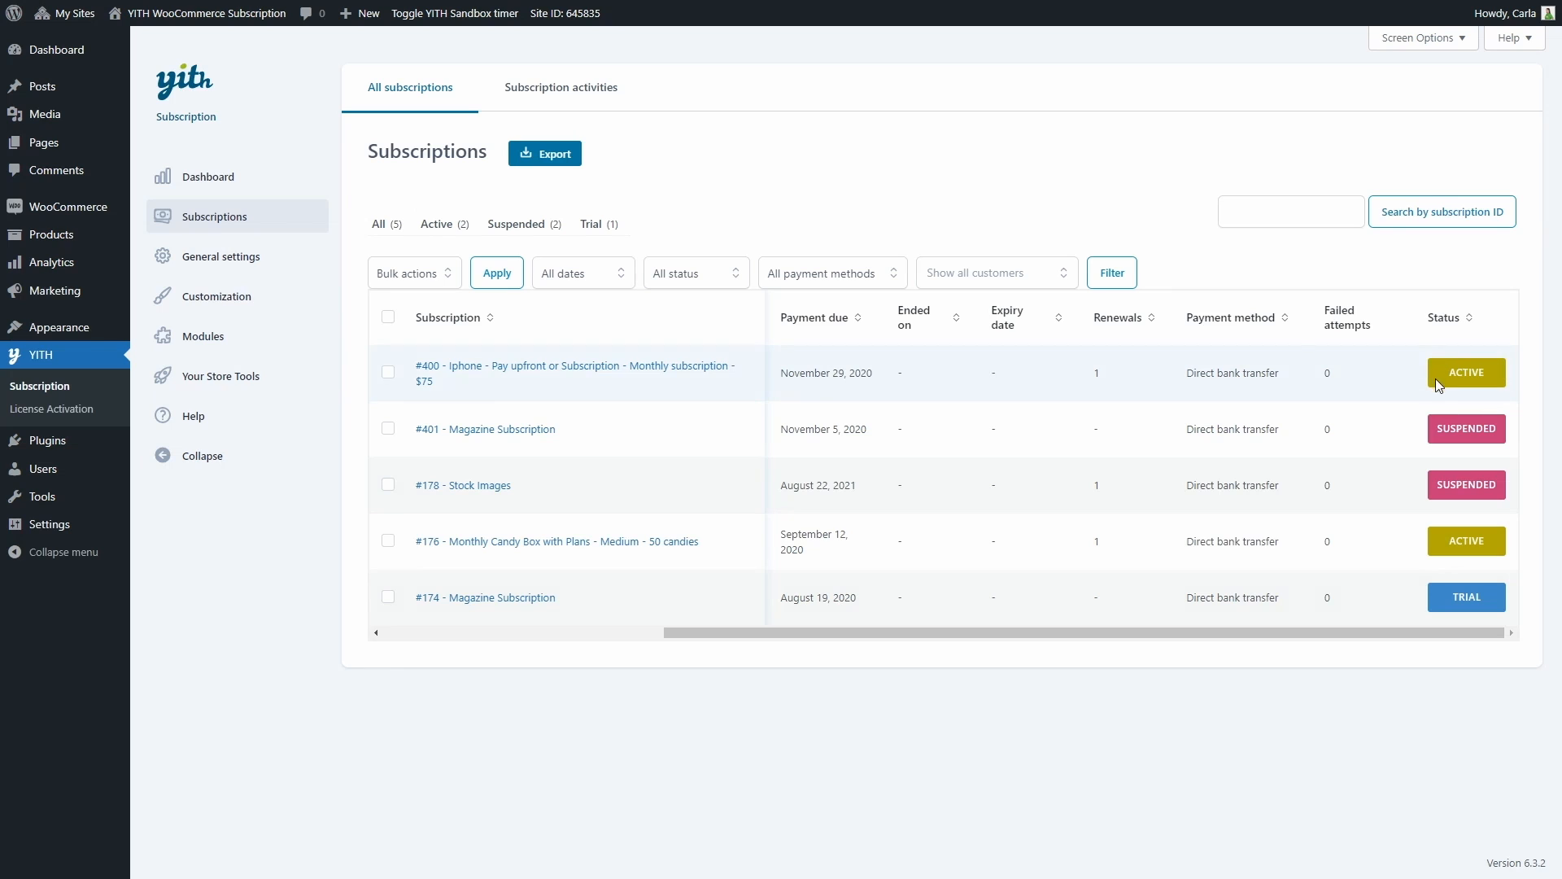
pyautogui.click(556, 89)
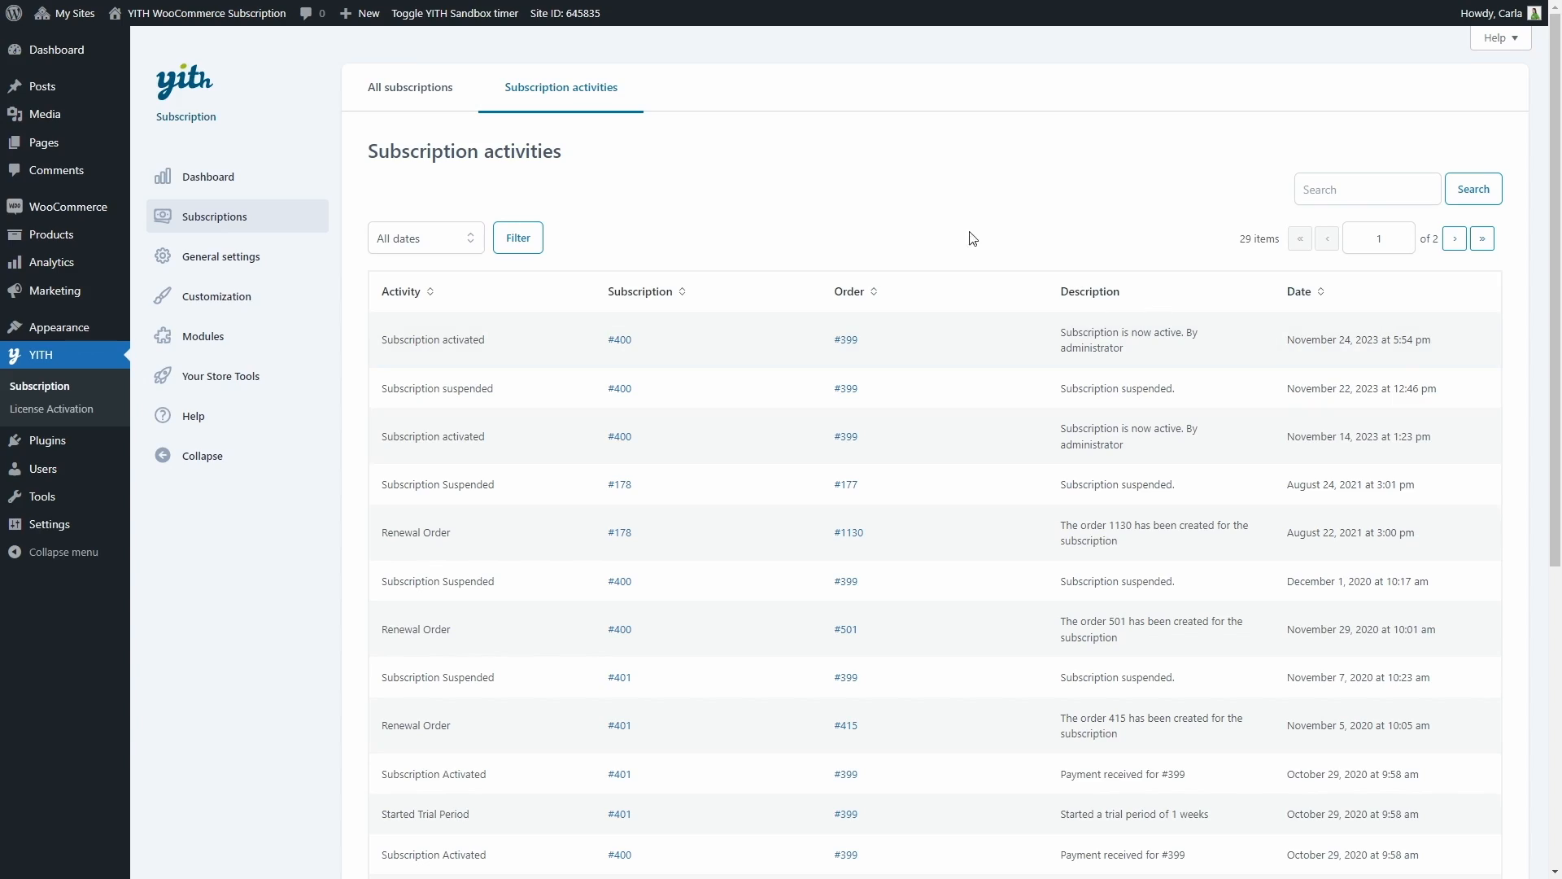
# Open the general settings and review the cart, manual renewal, stock and account registration options
pyautogui.click(210, 259)
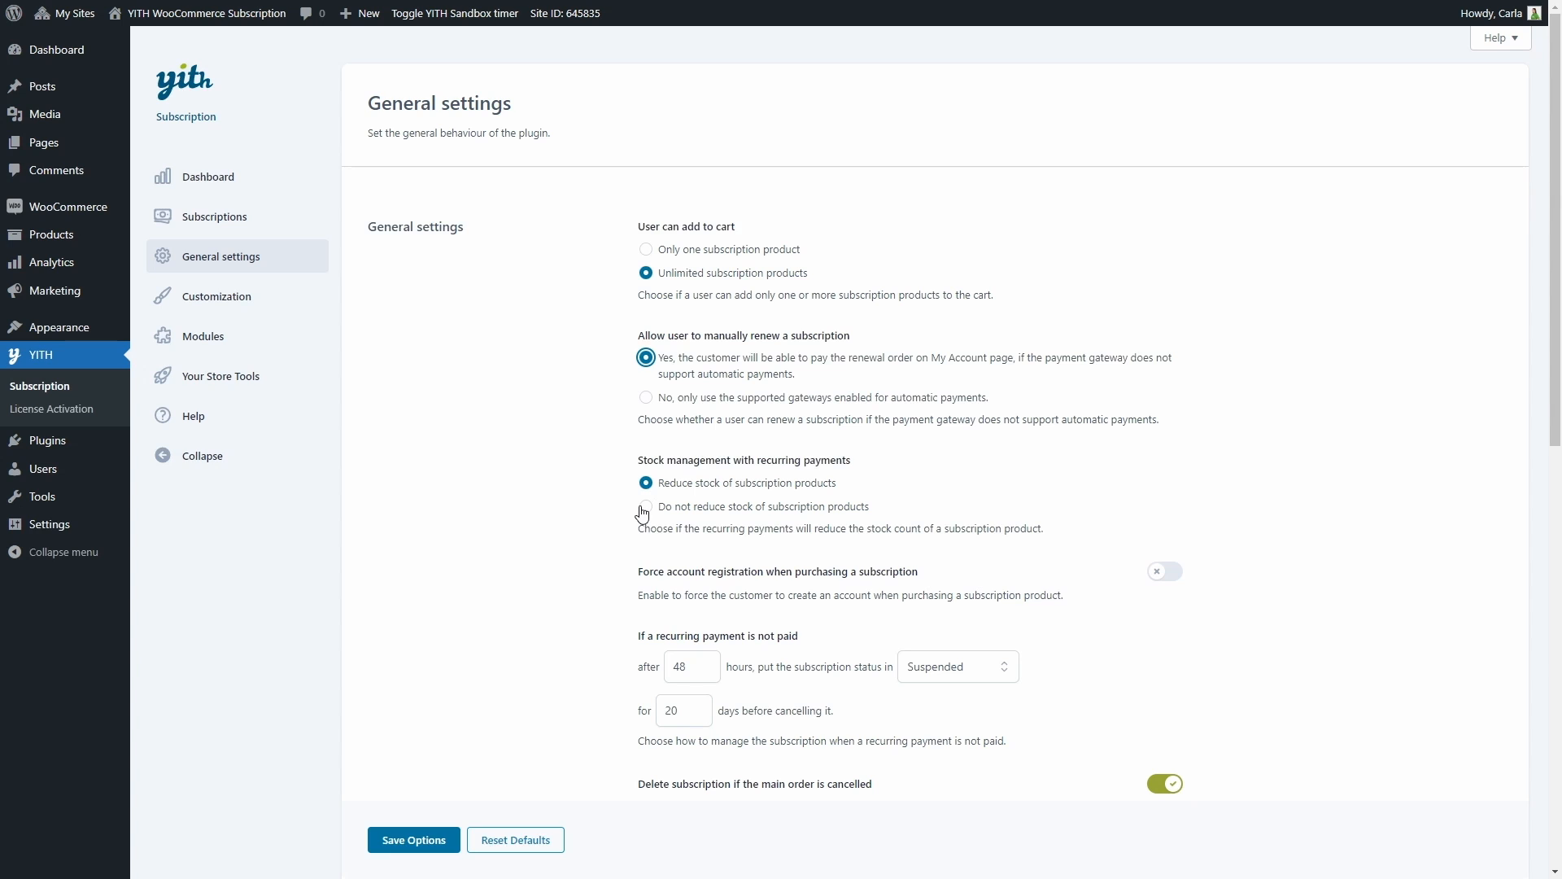
pyautogui.scroll(-3, 642, 513)
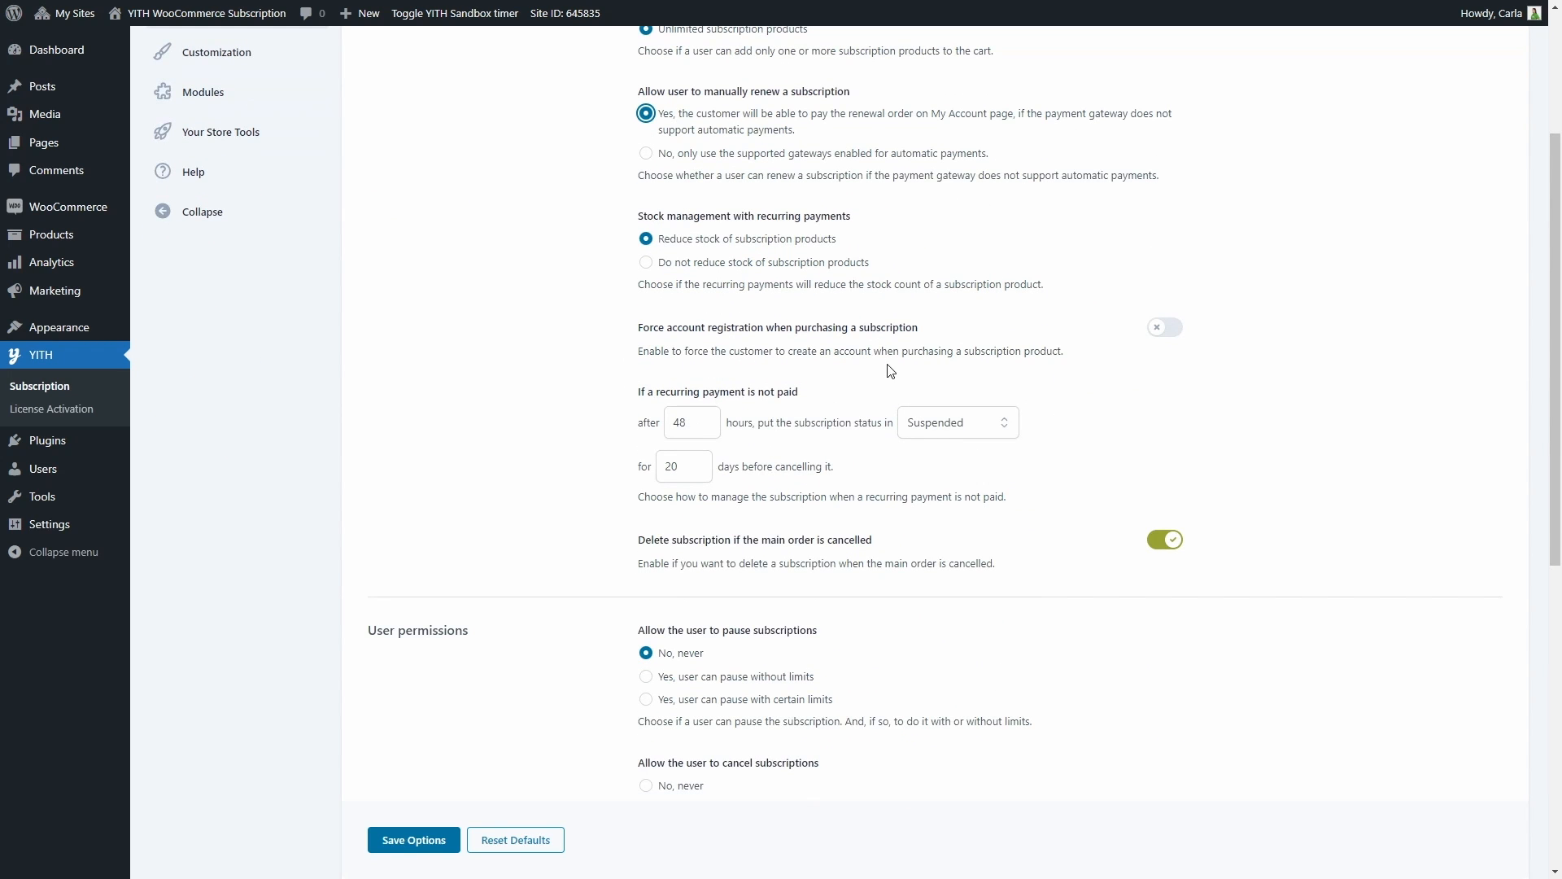
pyautogui.click(846, 362)
# Try Cancelled as the status for unpaid recurring payments, and switch it back to Suspended
pyautogui.click(934, 423)
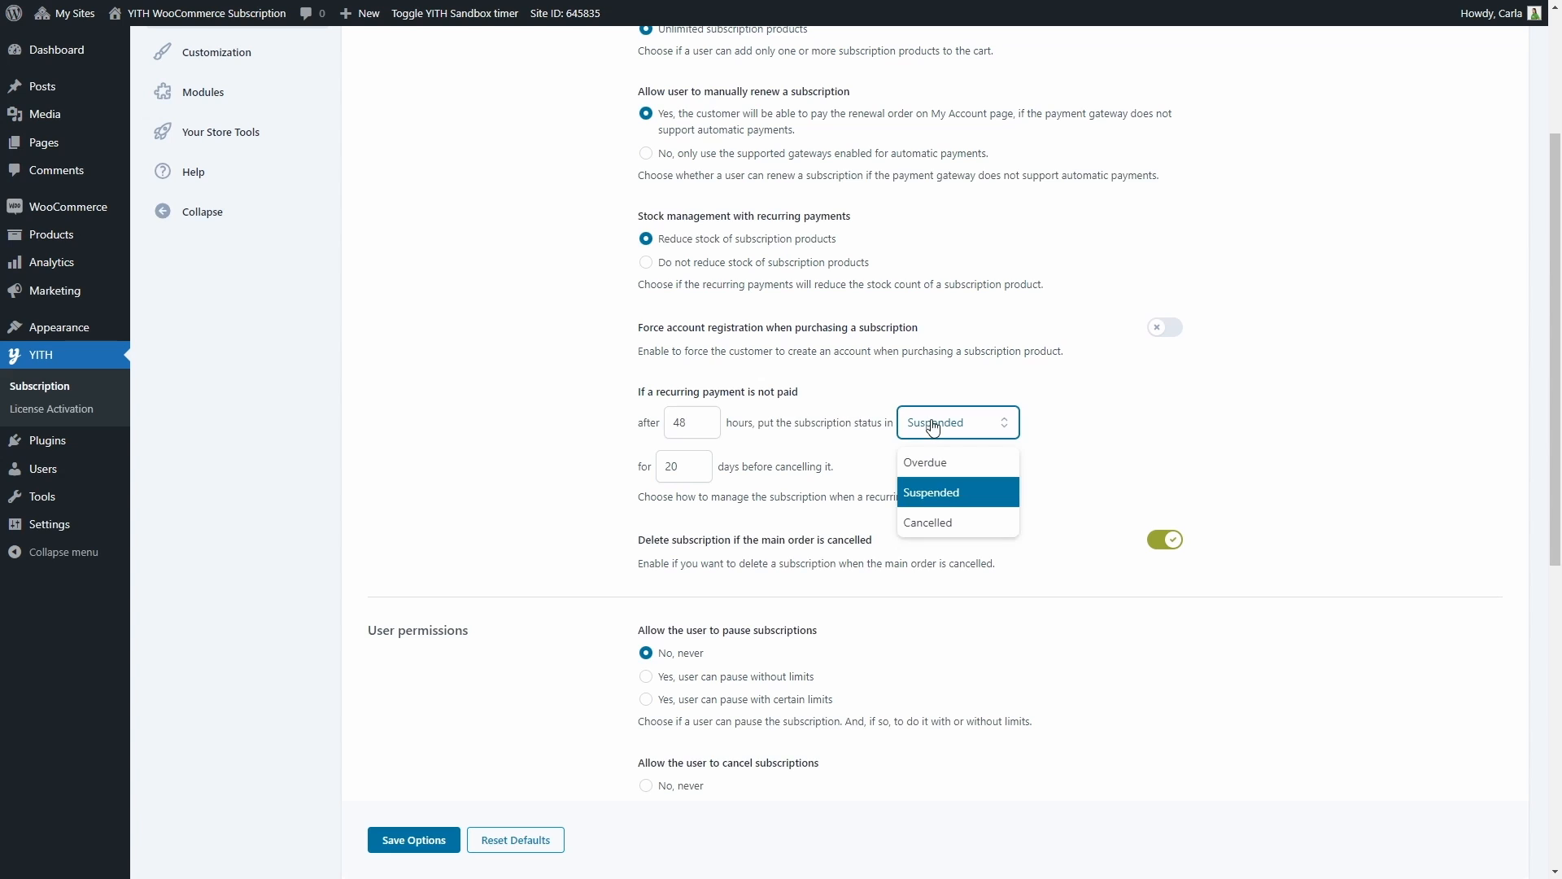
pyautogui.click(940, 523)
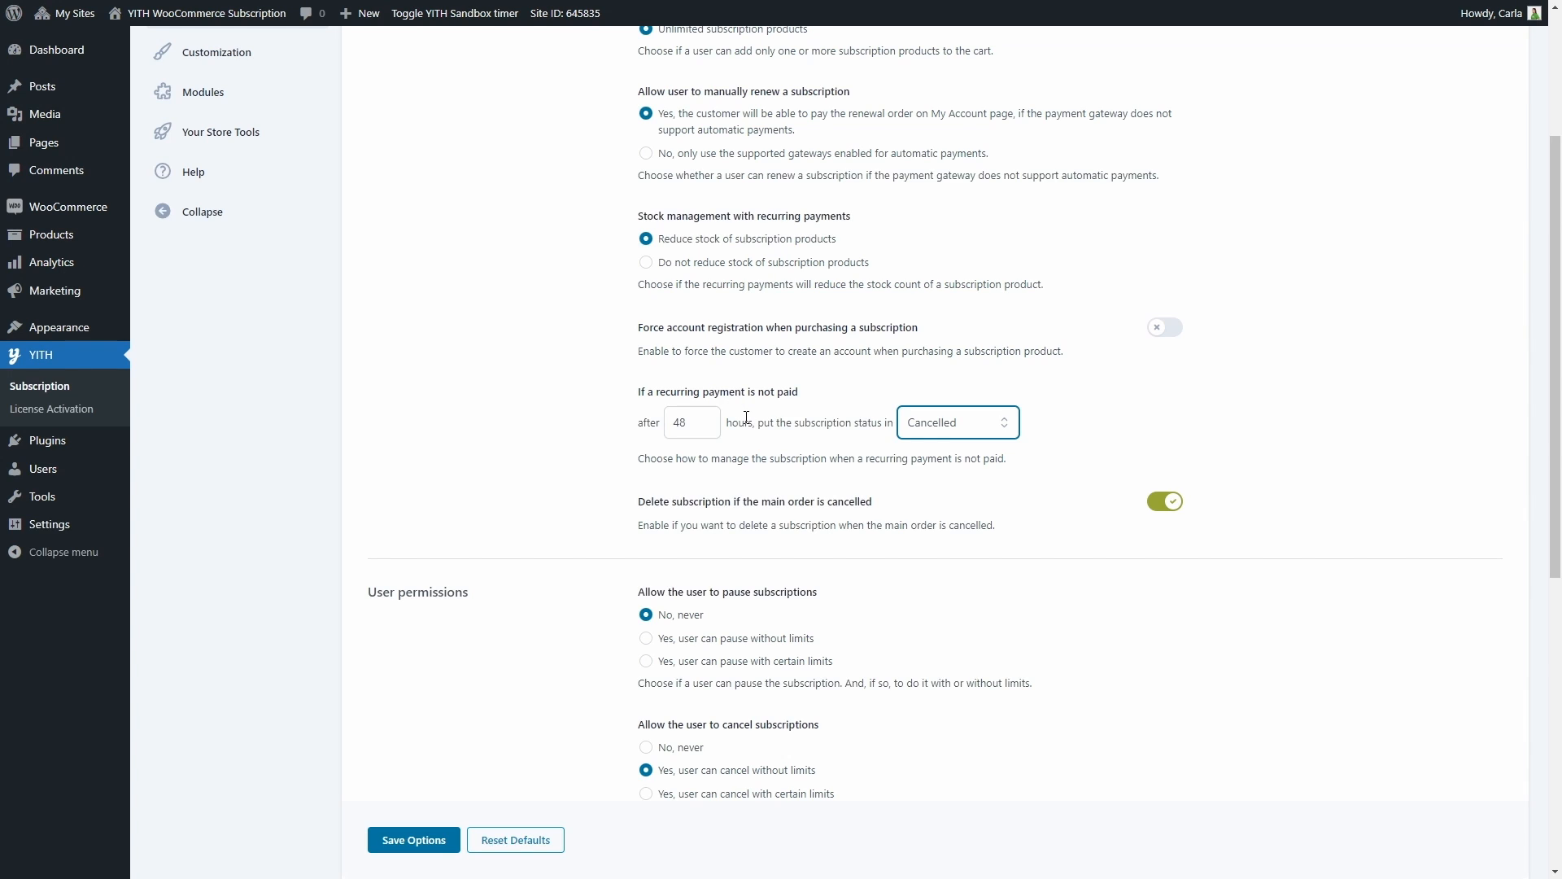
pyautogui.click(916, 427)
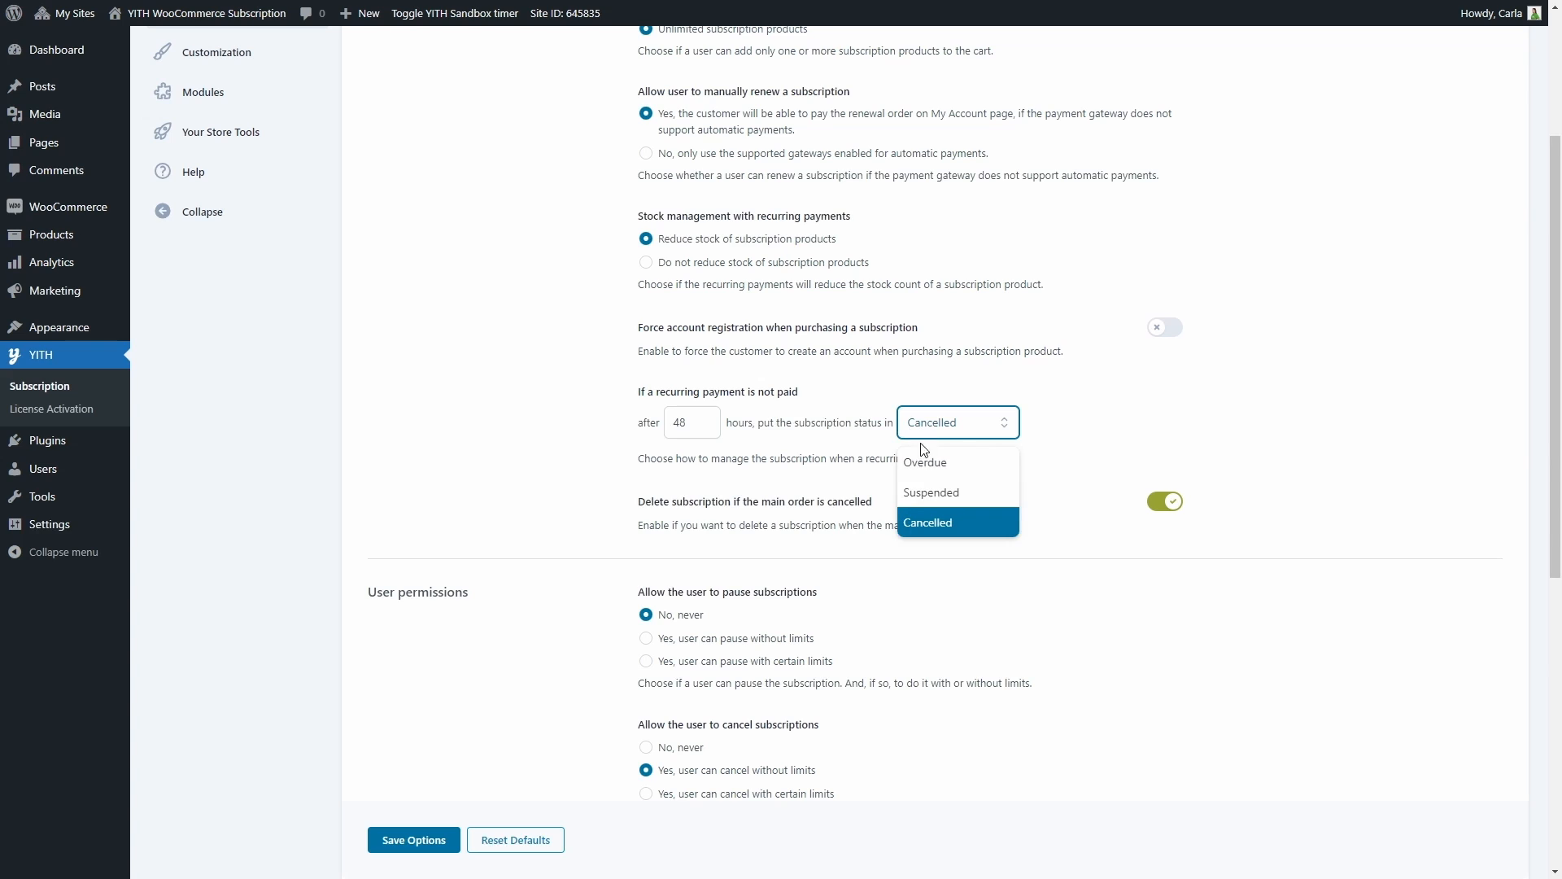
pyautogui.click(931, 492)
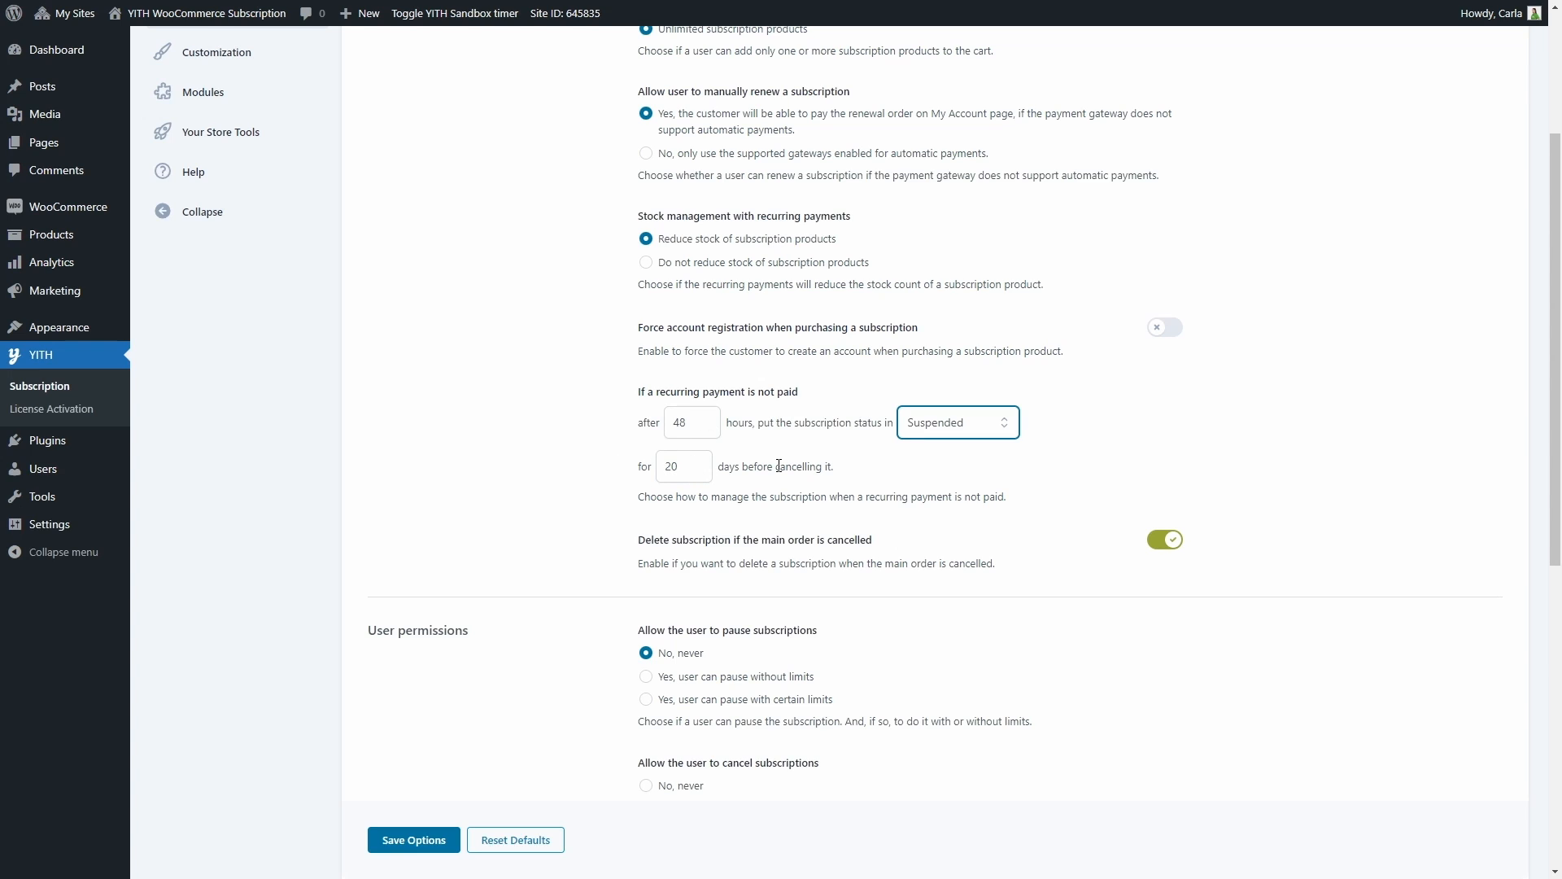
# Set the status for unpaid recurring payments to Overdue, with Suspended as the follow-up status before cancelling
pyautogui.click(952, 438)
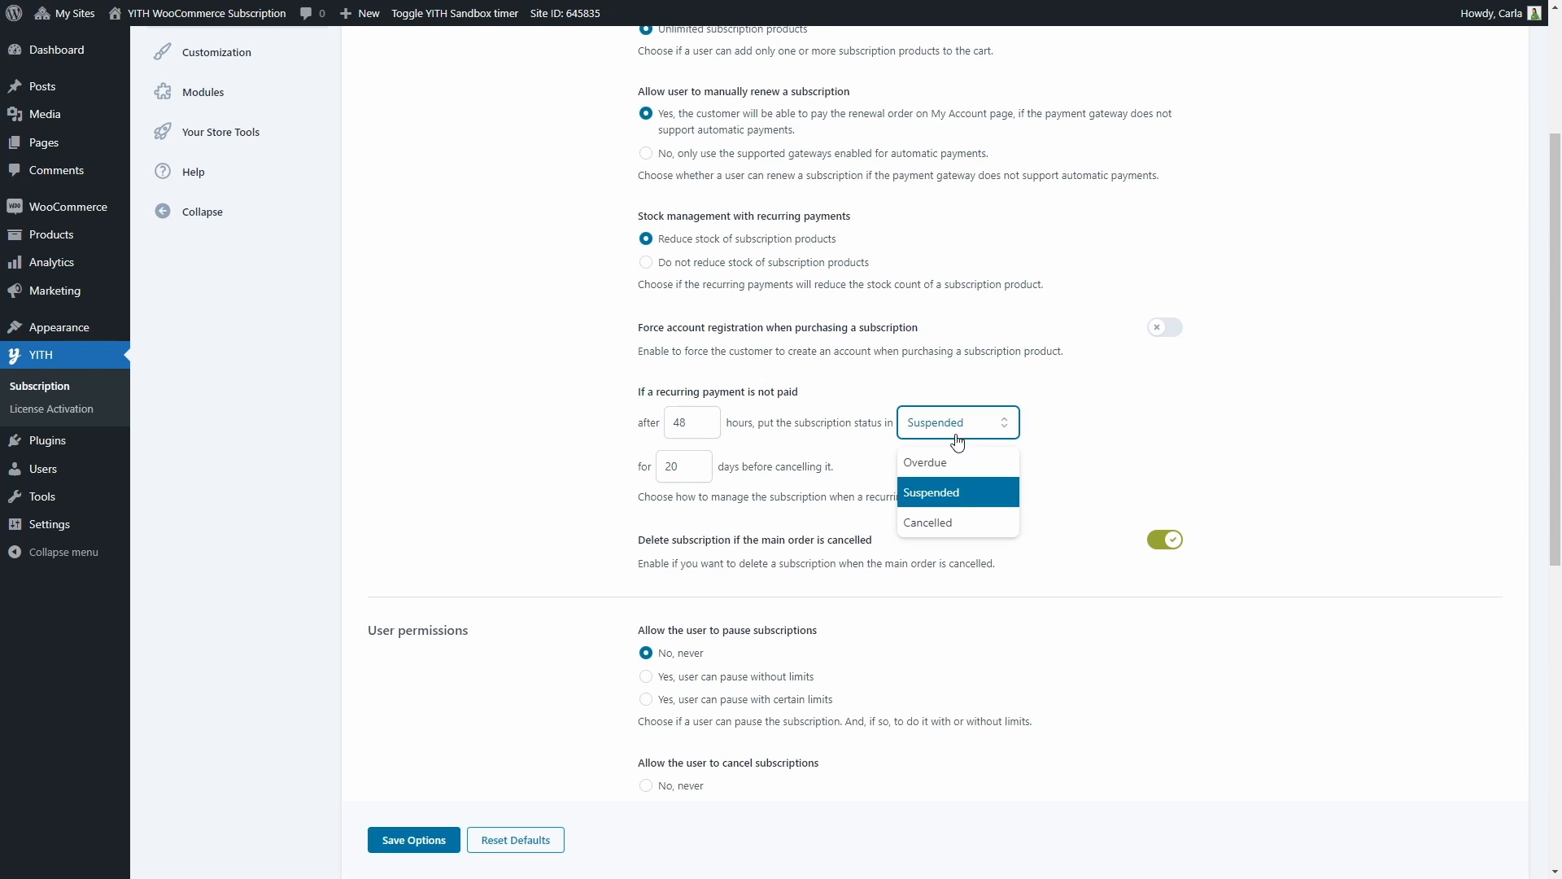
pyautogui.click(957, 464)
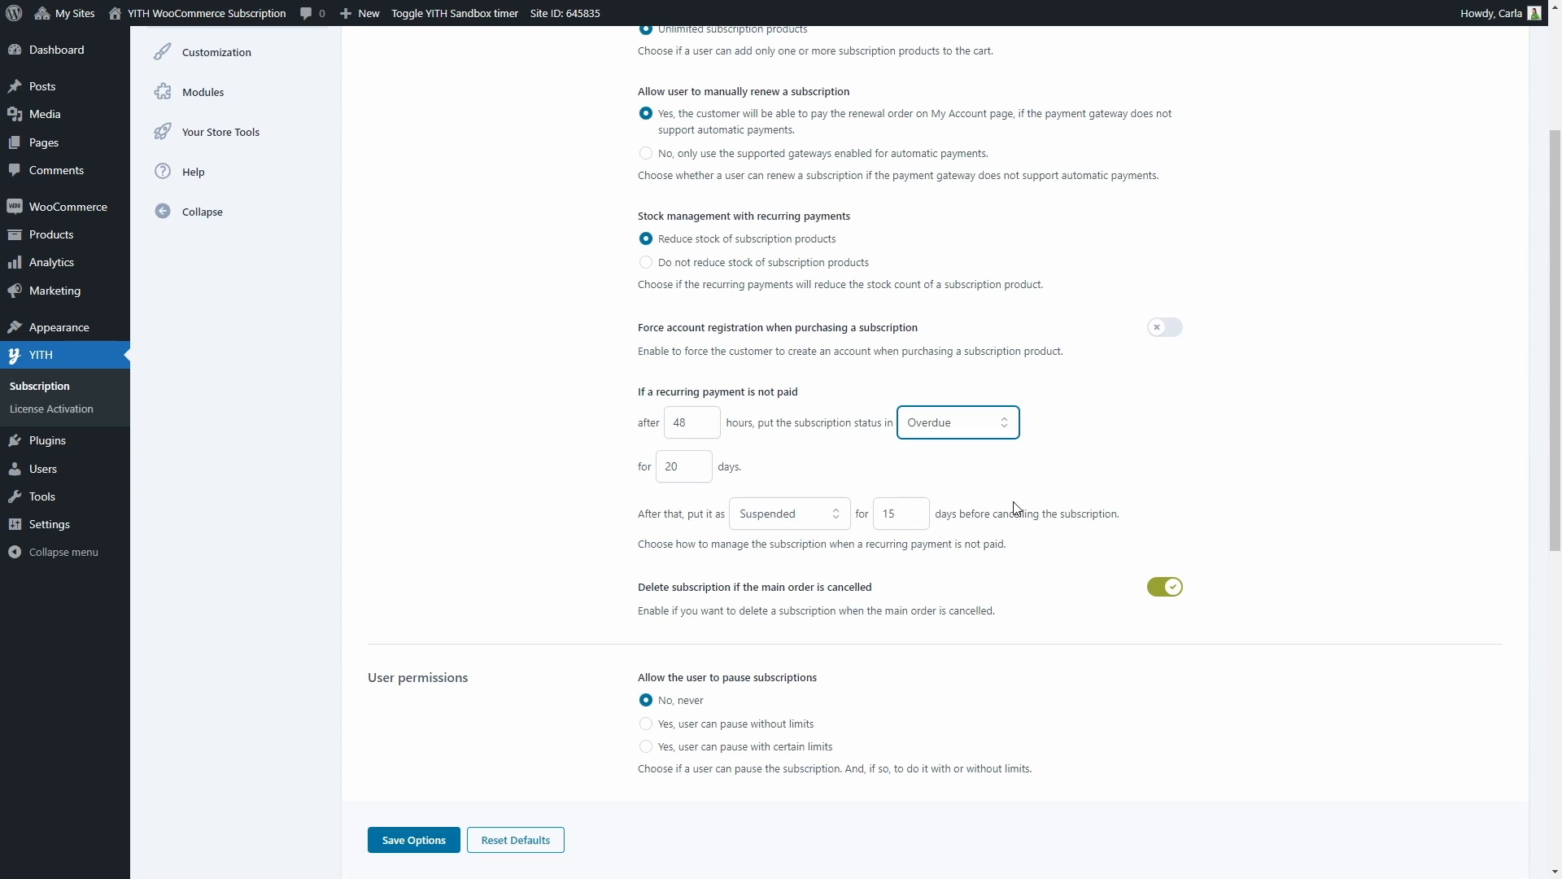
pyautogui.click(905, 516)
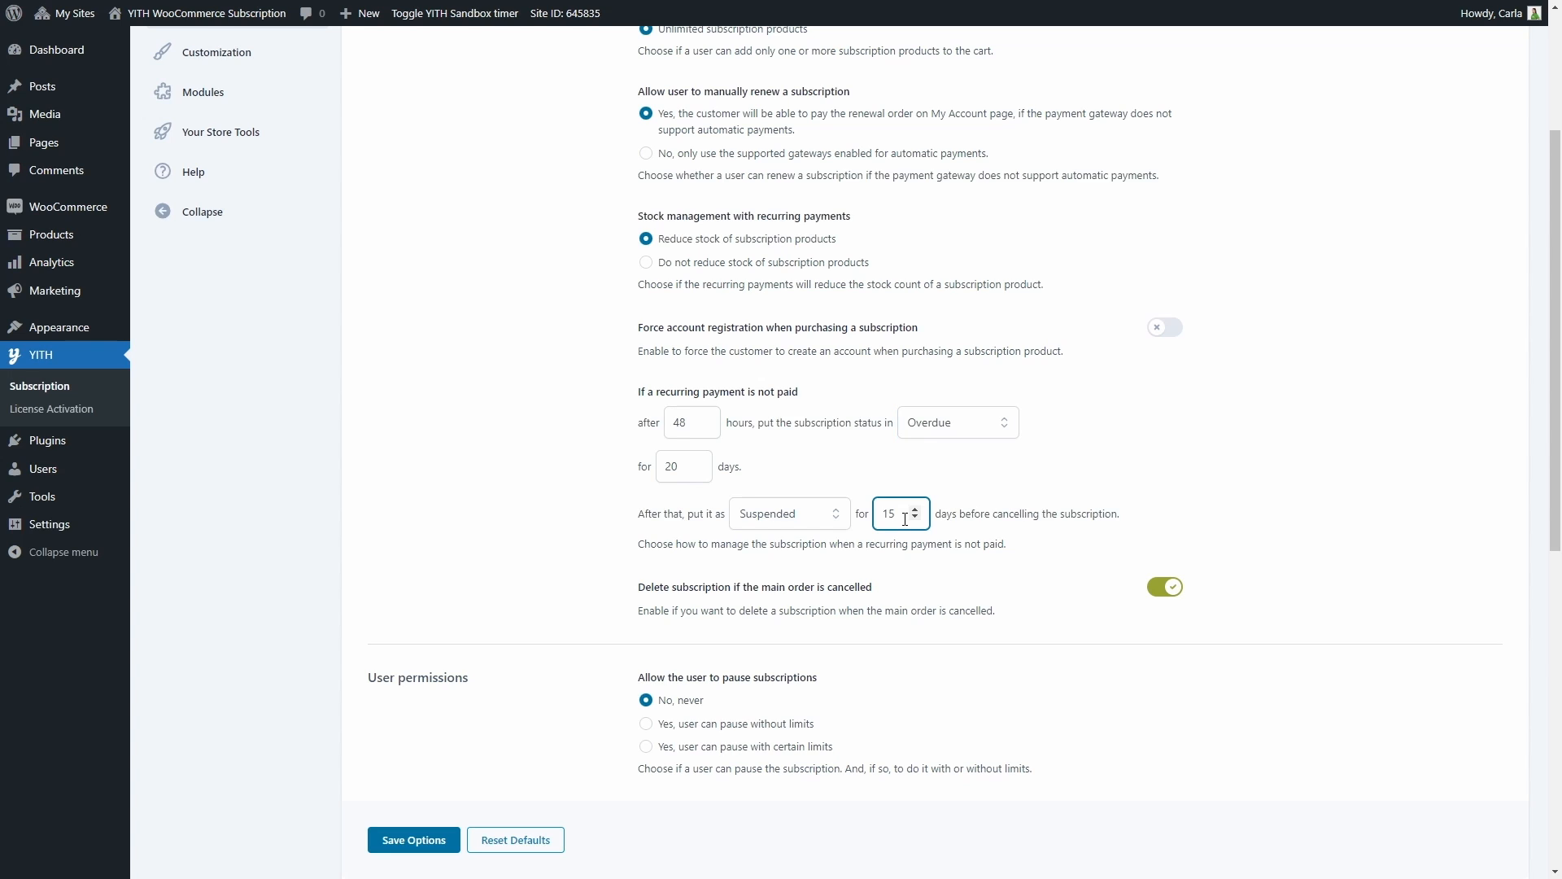
pyautogui.click(831, 521)
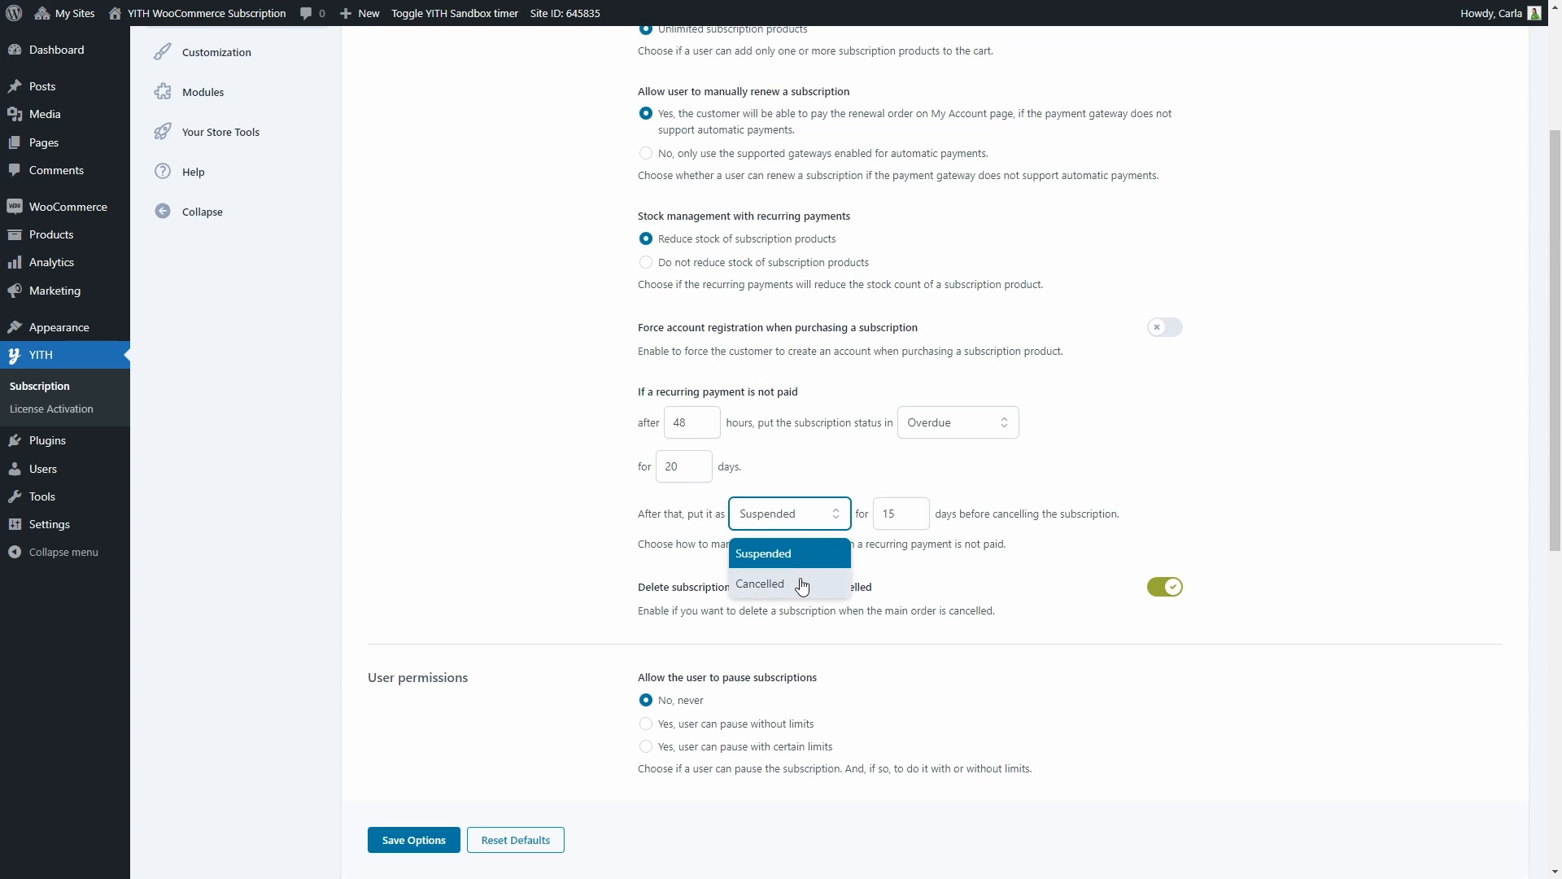
pyautogui.click(802, 581)
pyautogui.click(820, 521)
pyautogui.click(814, 551)
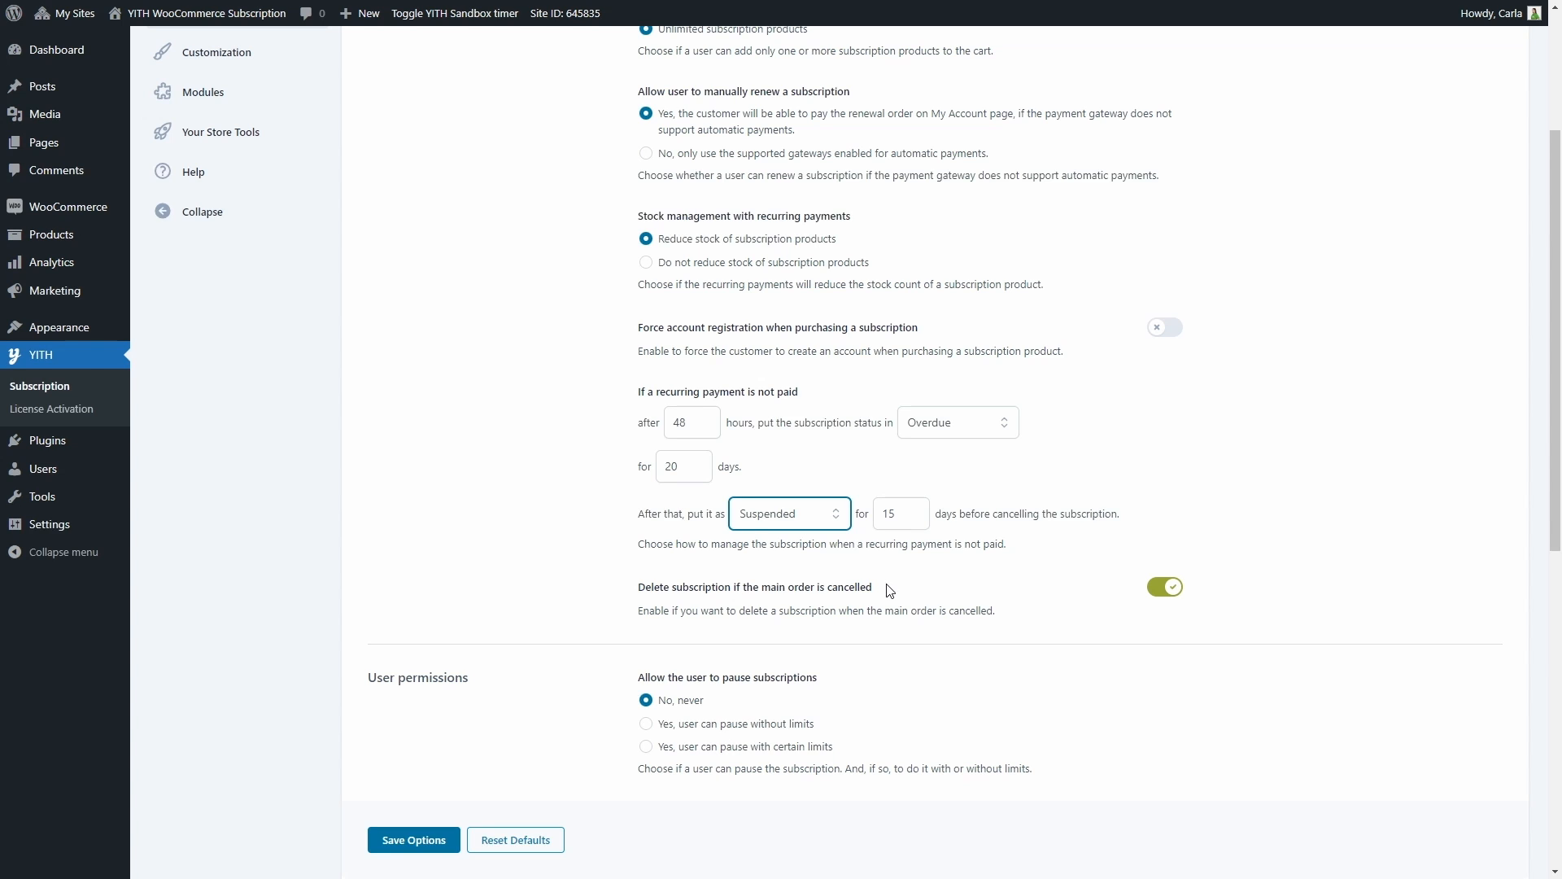
# Allow users to pause subscriptions with certain limits in the user permissions
pyautogui.scroll(-2, 935, 497)
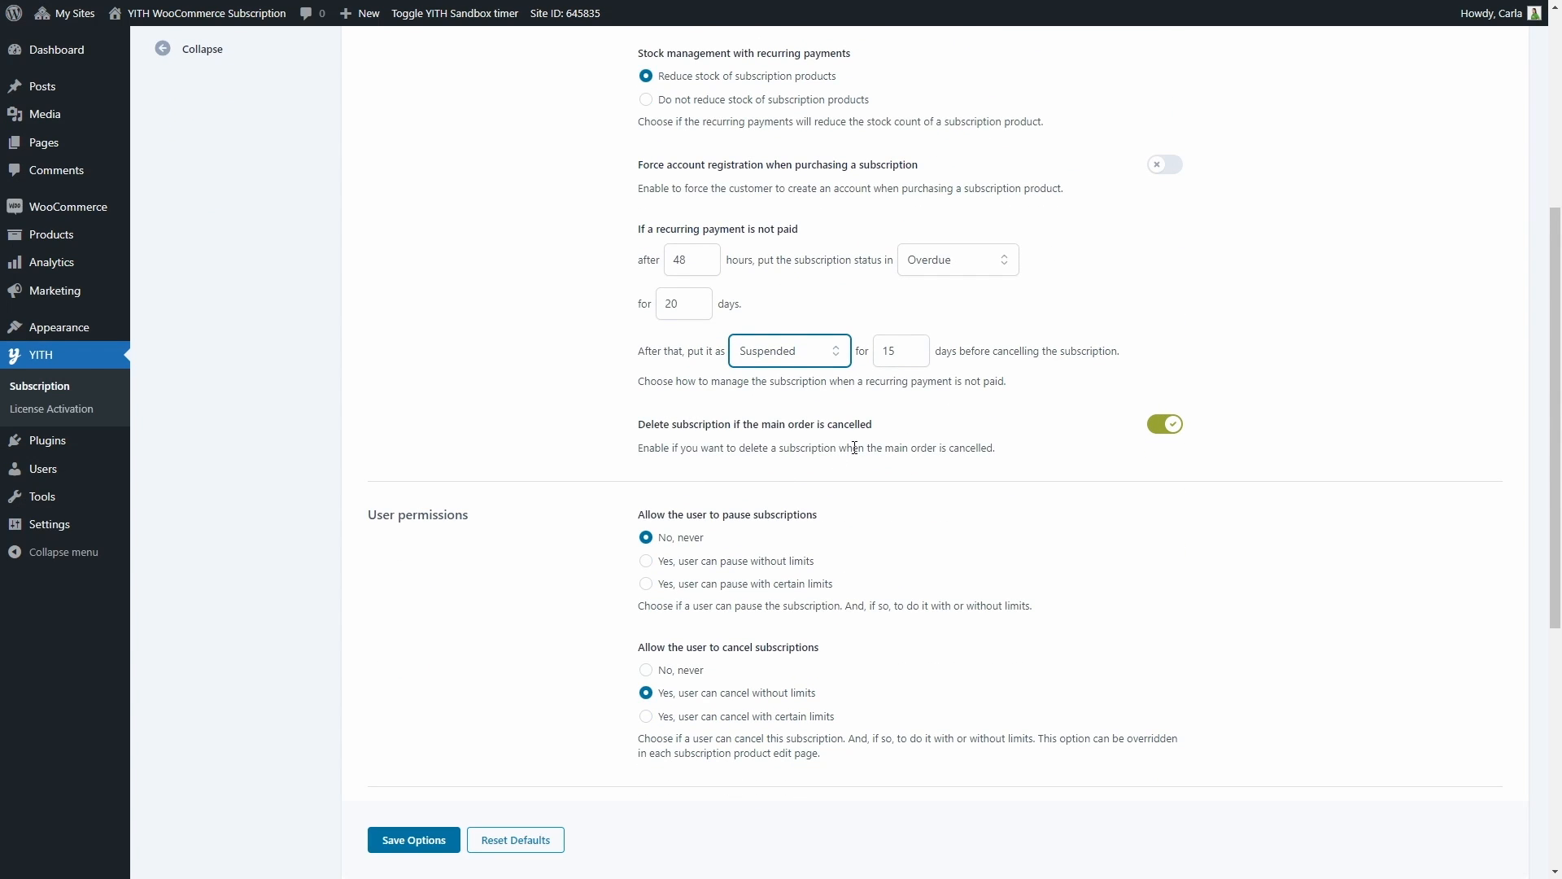
pyautogui.scroll(-4, 854, 448)
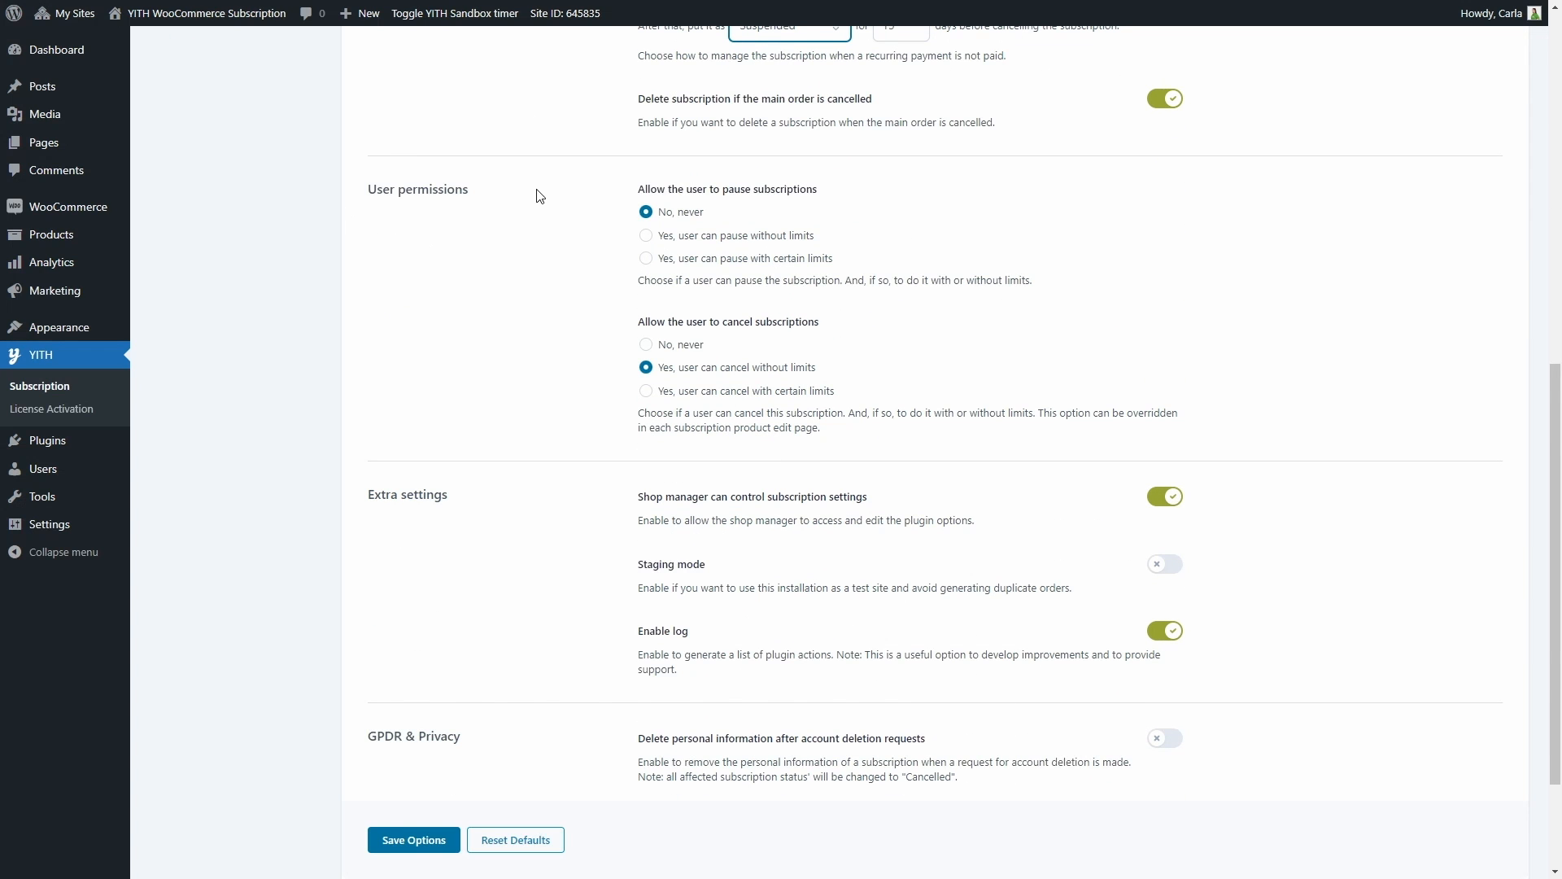
pyautogui.click(645, 237)
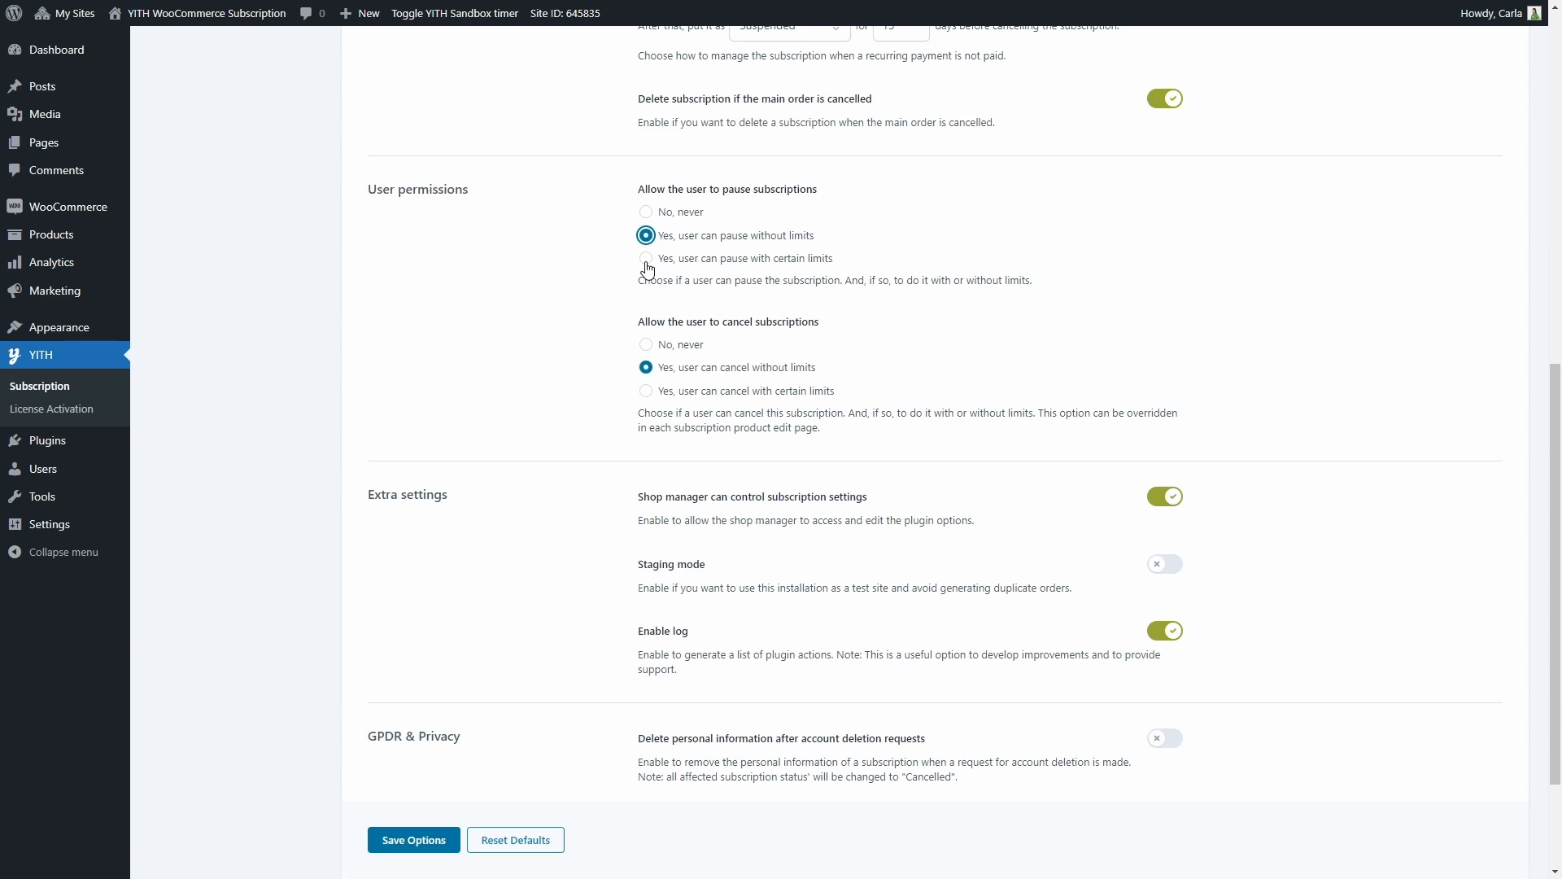
pyautogui.click(646, 260)
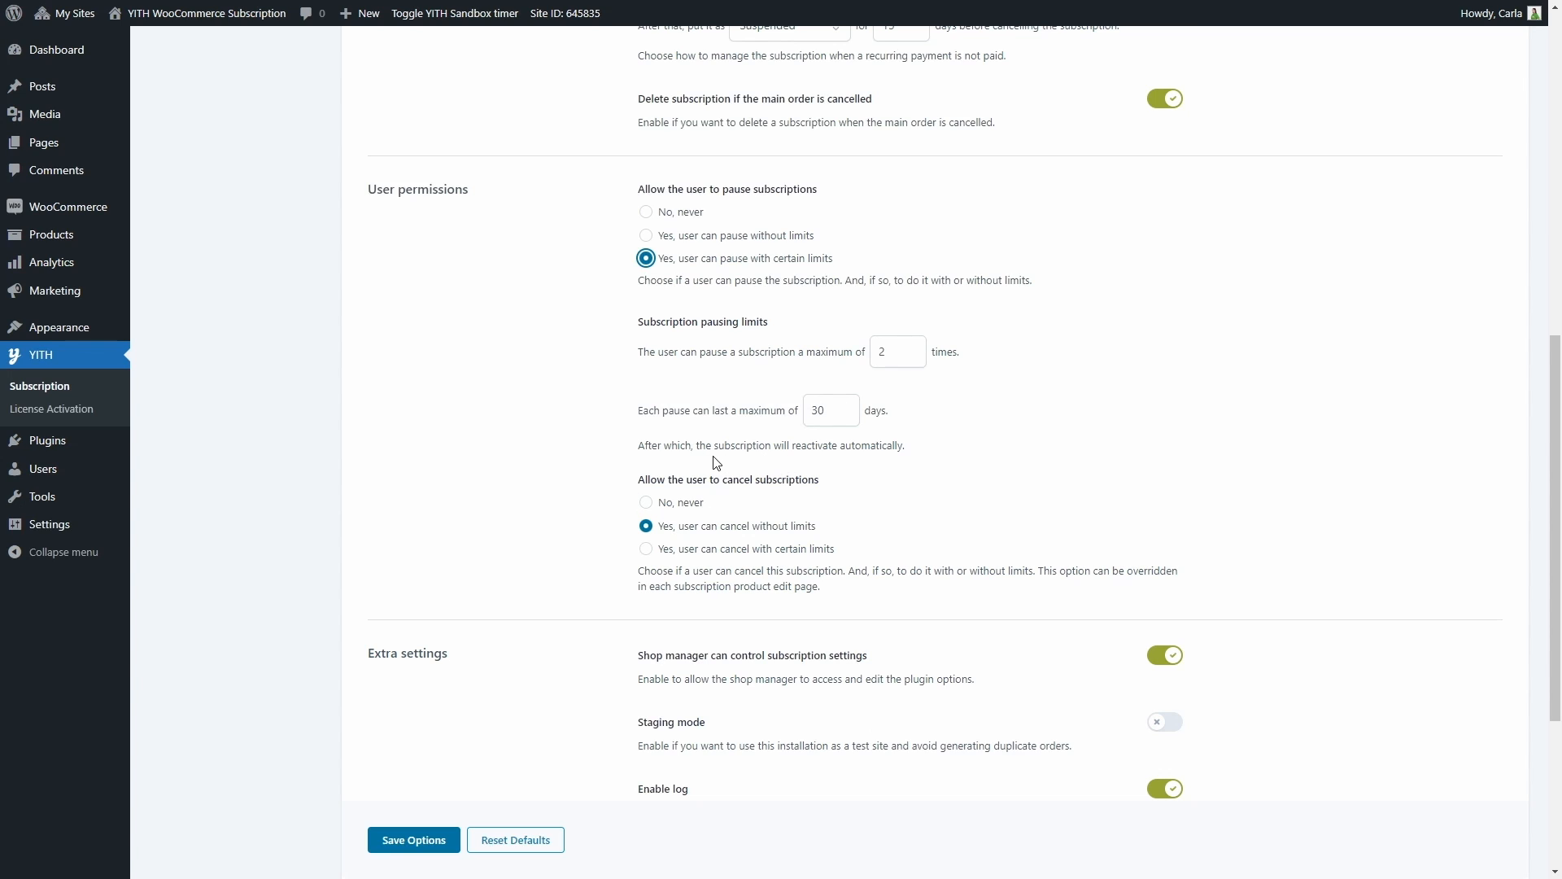
# Allow users to cancel subscriptions with certain limits: 70 days after creation and within 5 days before the renew date
pyautogui.click(646, 502)
pyautogui.click(647, 529)
pyautogui.click(647, 554)
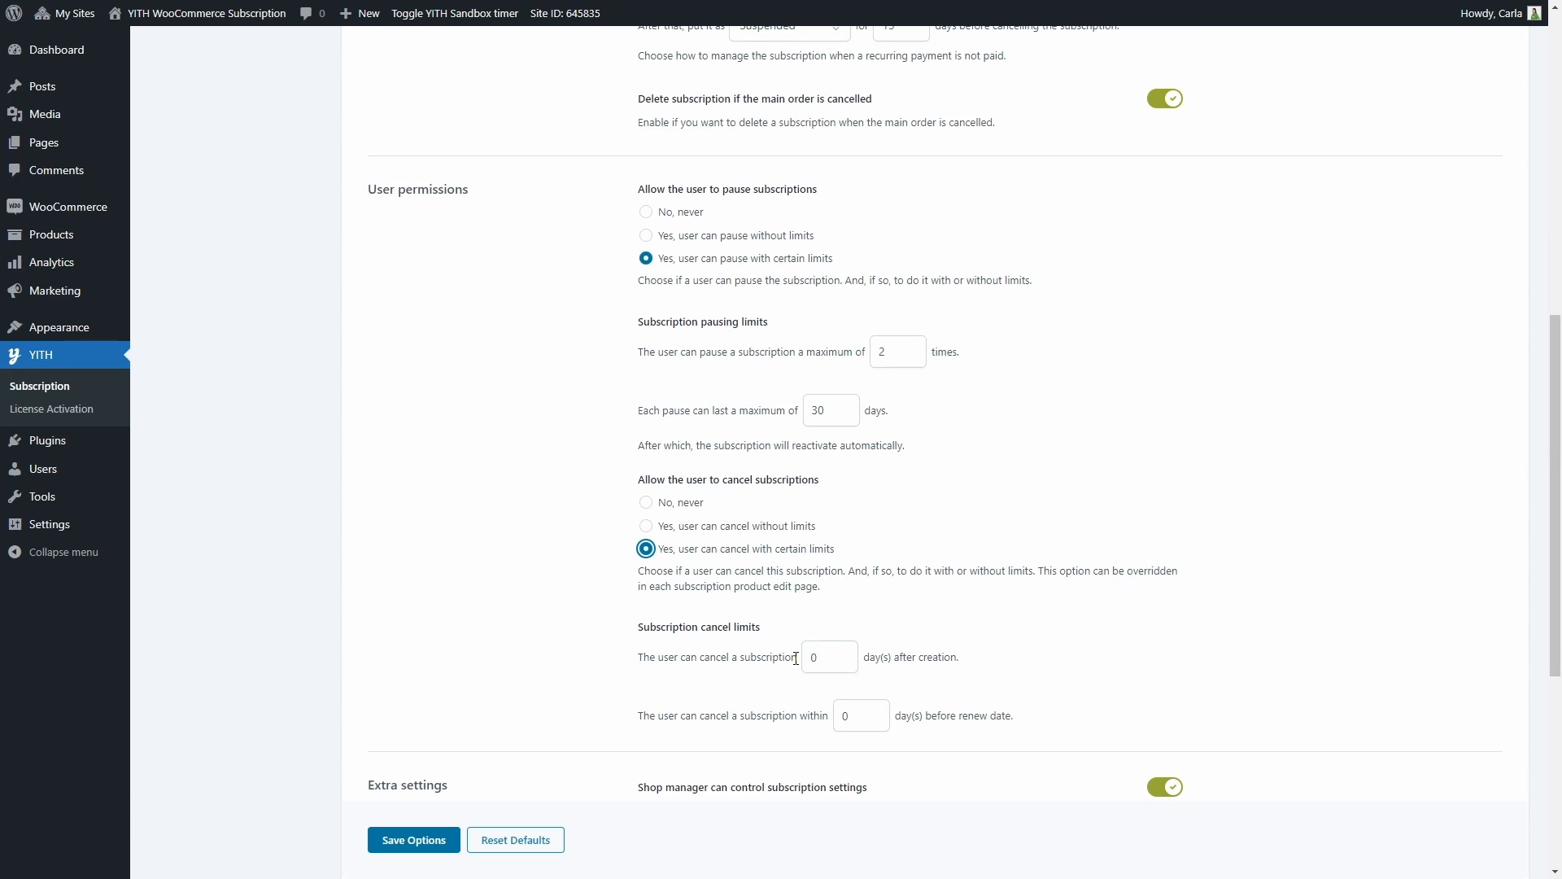
pyautogui.doubleClick(804, 664)
pyautogui.write('70')
pyautogui.click(844, 717)
pyautogui.click(843, 743)
# Enable deletion of pending and cancelled subscriptions in the privacy settings and examine the time-unit choices for both
pyautogui.scroll(-1, 844, 743)
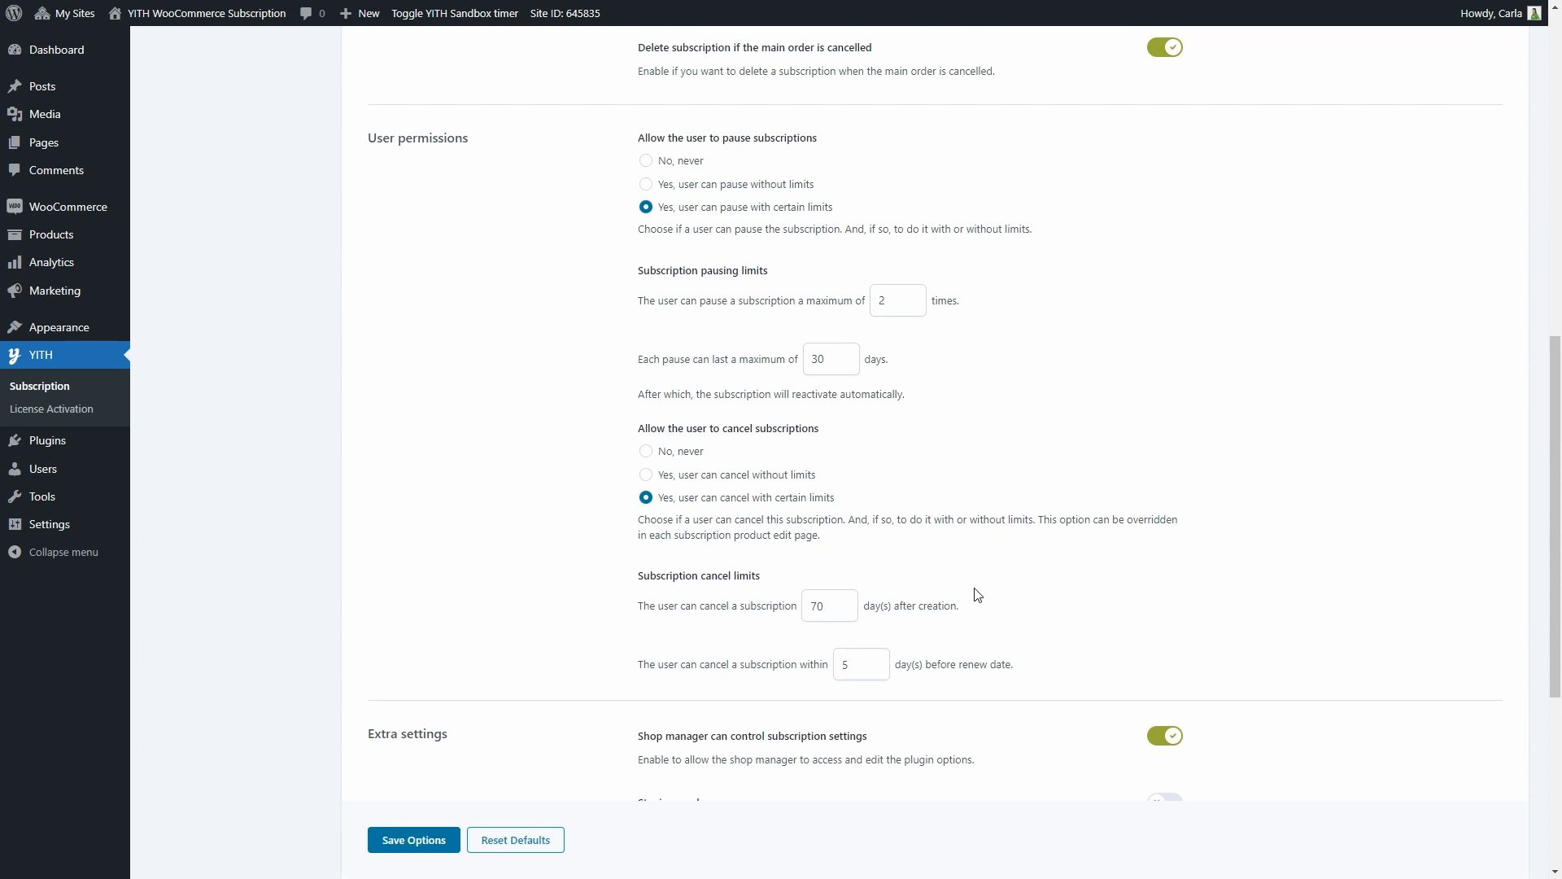
pyautogui.scroll(-4, 977, 595)
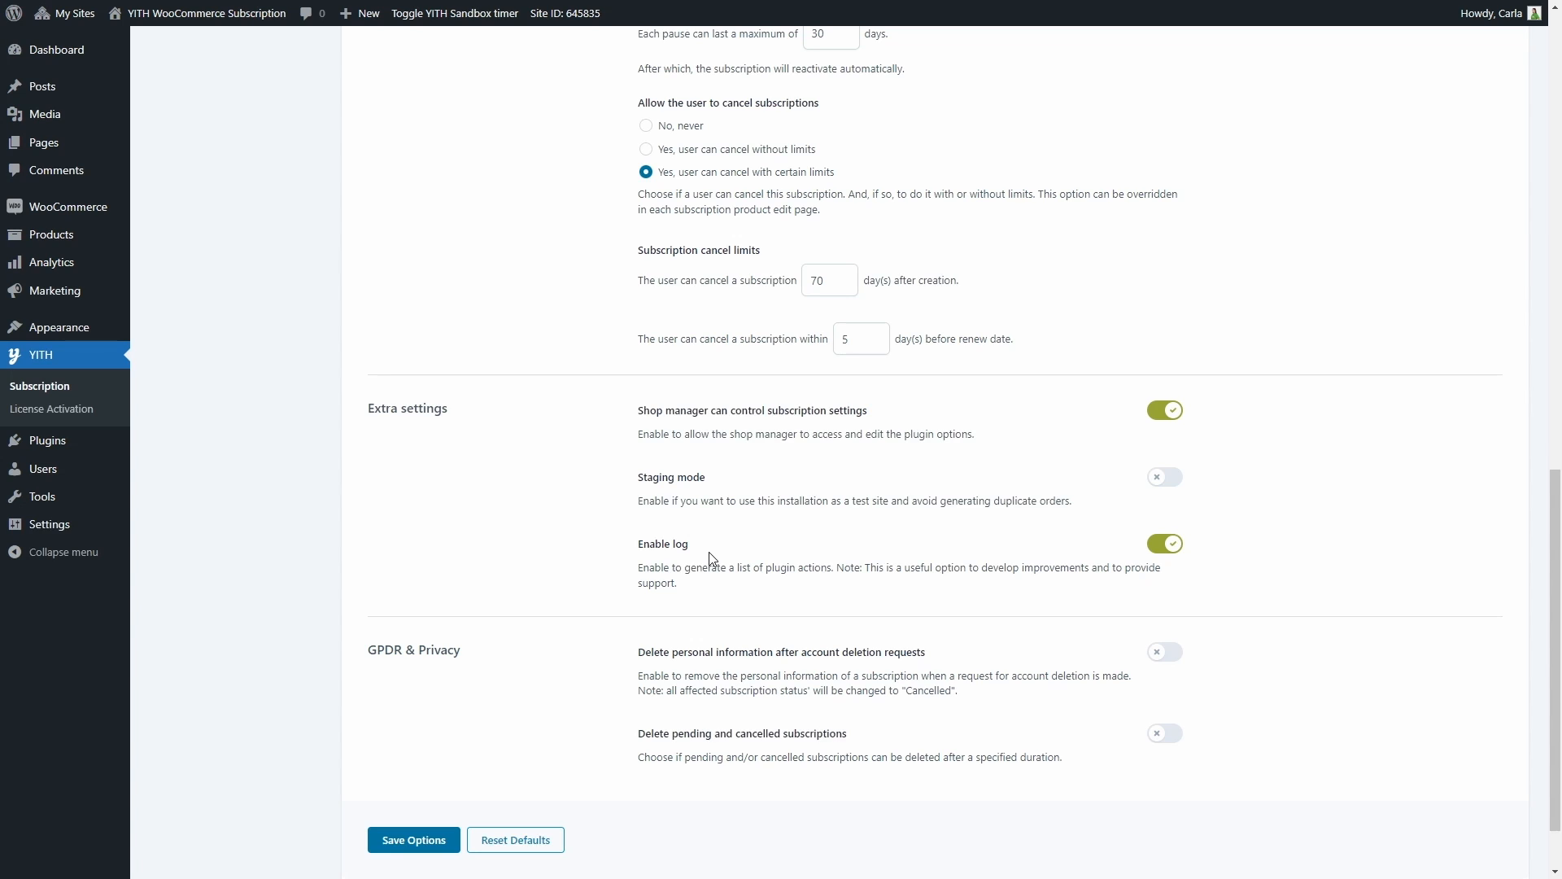
pyautogui.scroll(-1, 710, 558)
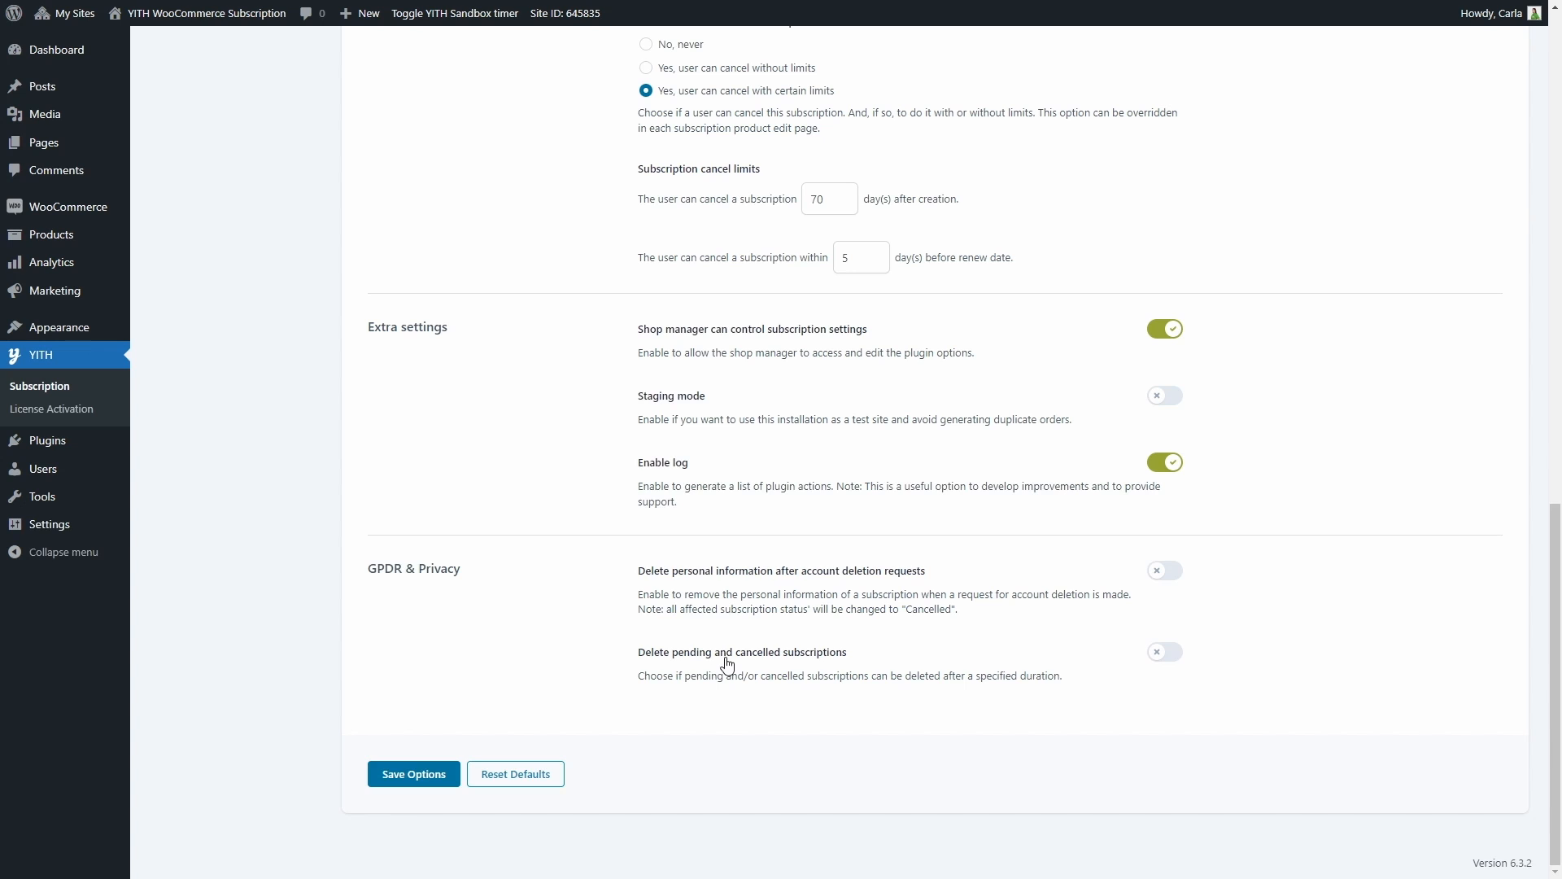
pyautogui.click(1164, 655)
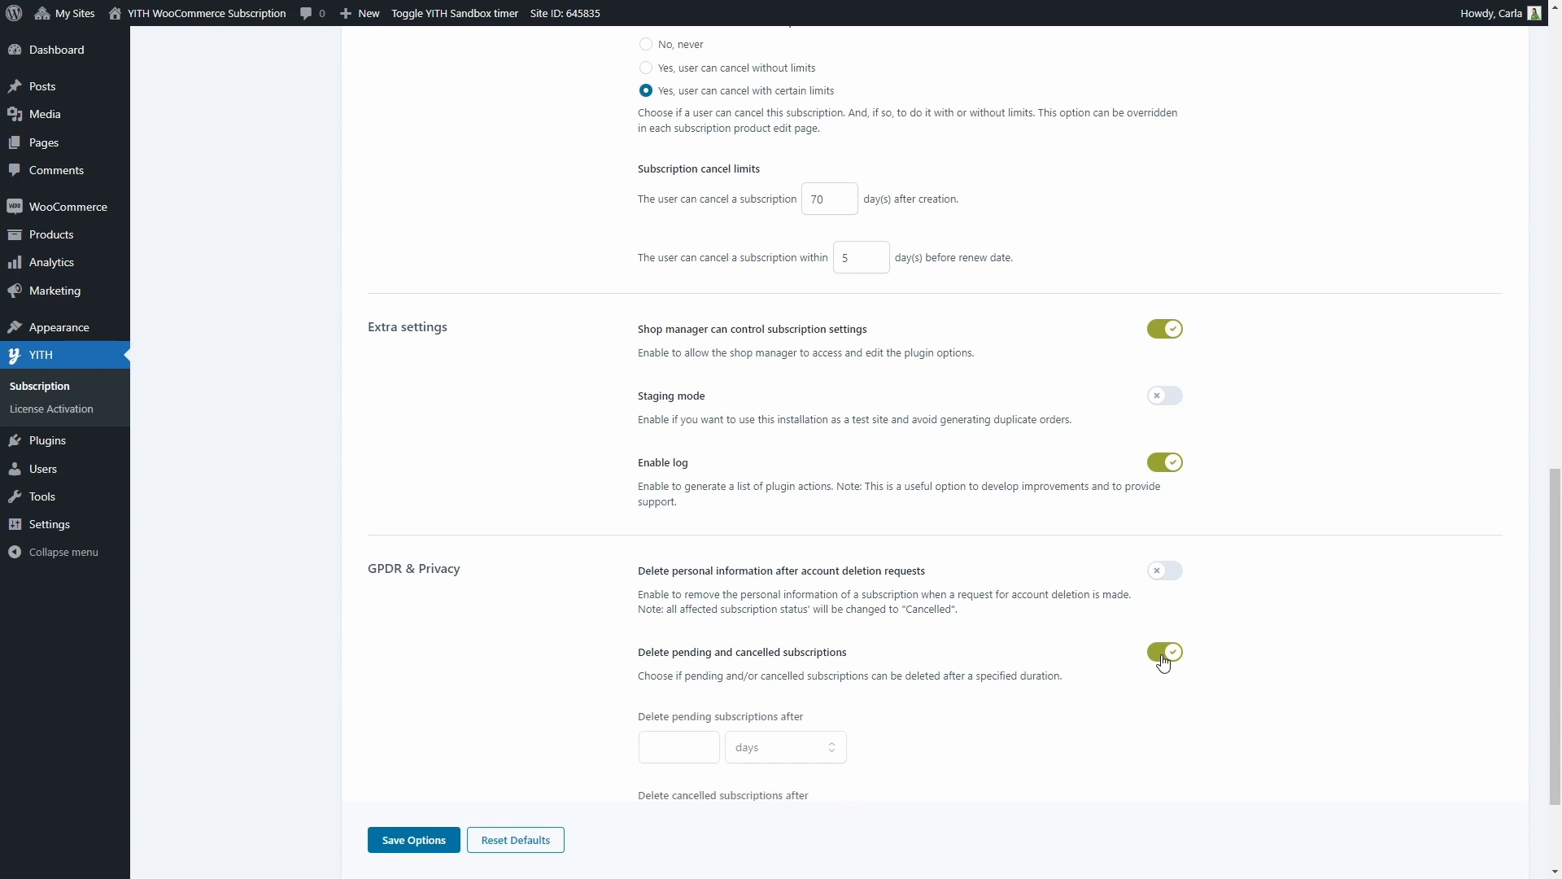
pyautogui.scroll(-3, 1126, 627)
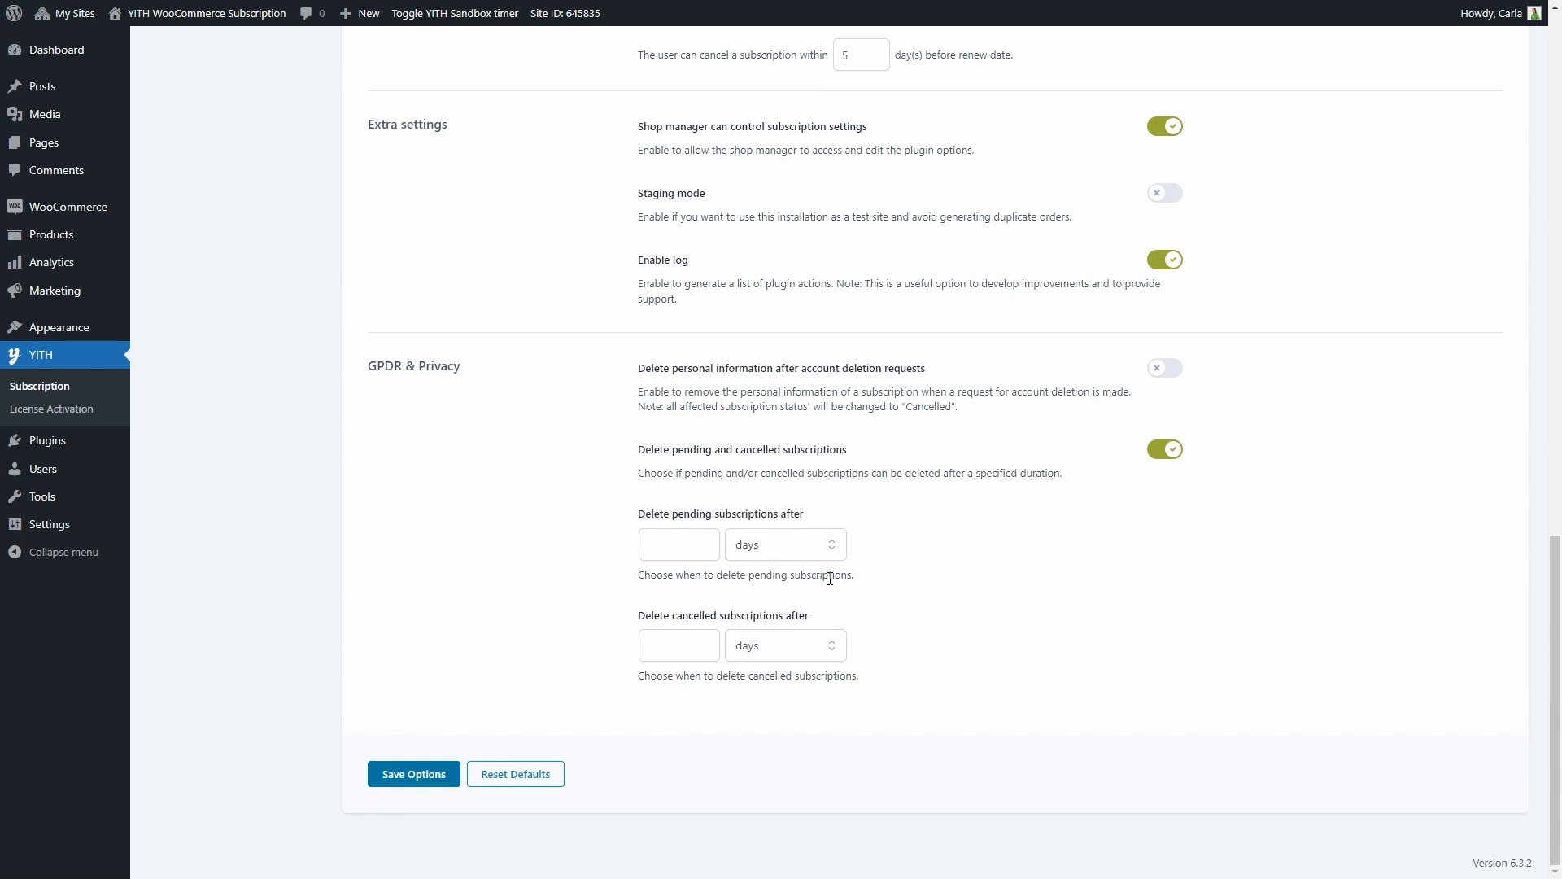
pyautogui.click(831, 551)
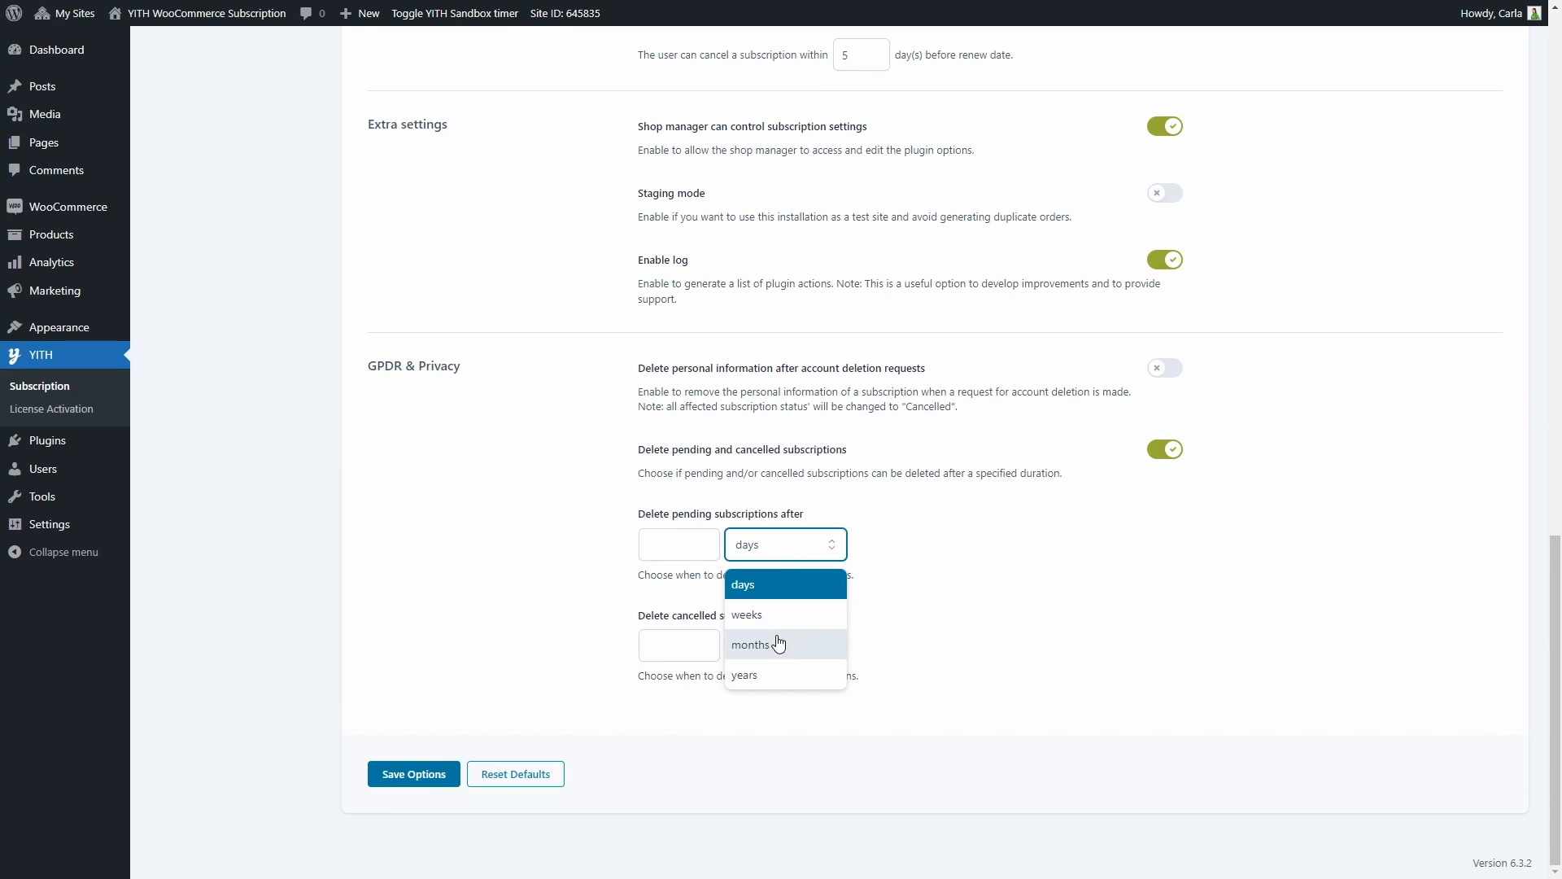
pyautogui.click(873, 567)
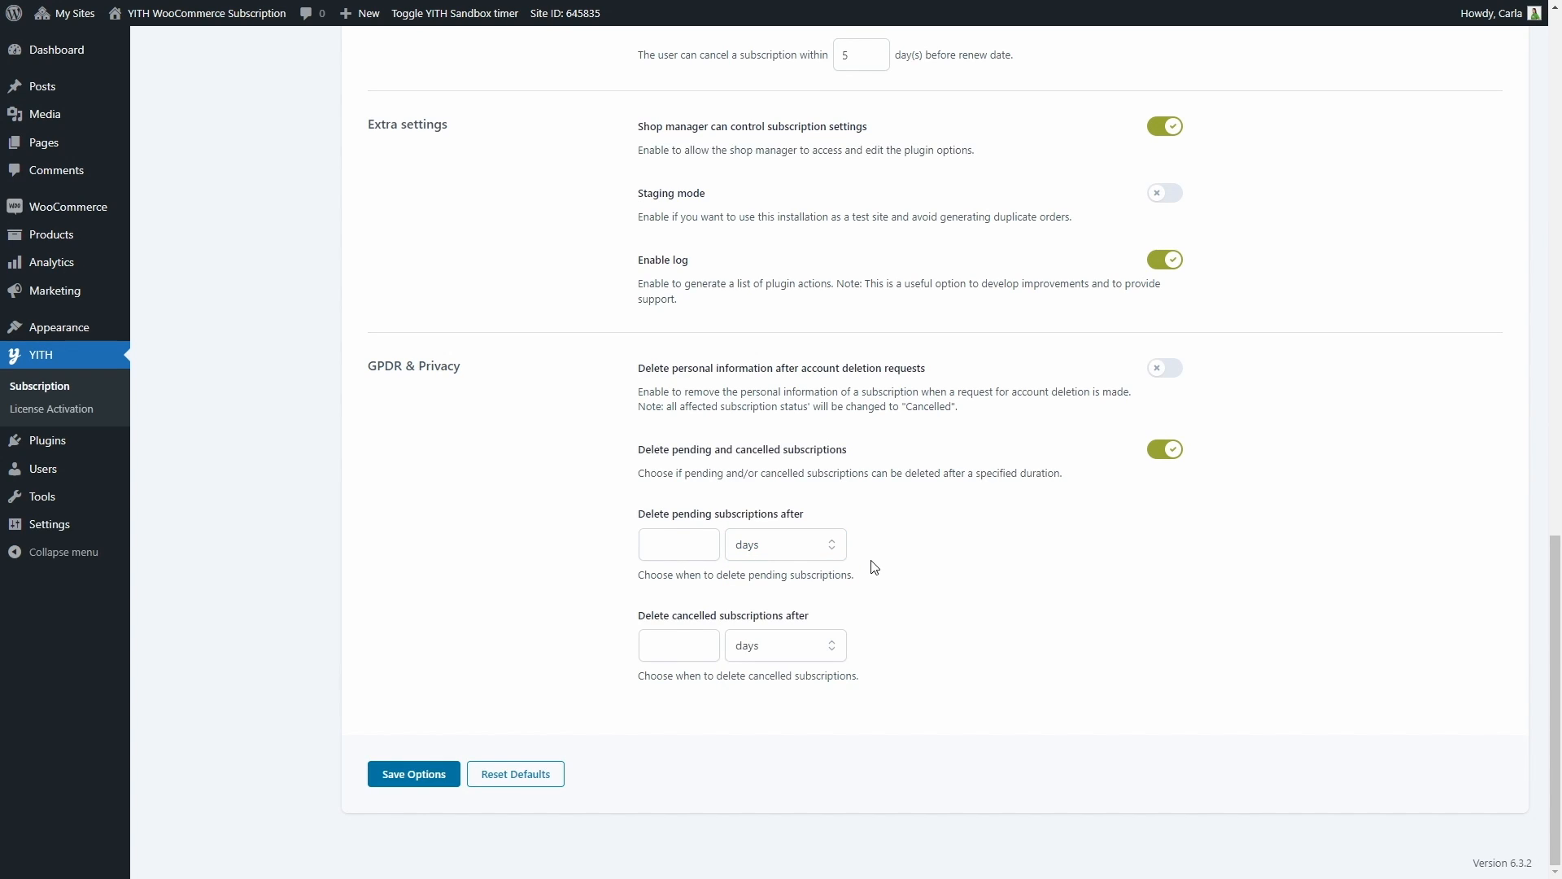
pyautogui.click(834, 644)
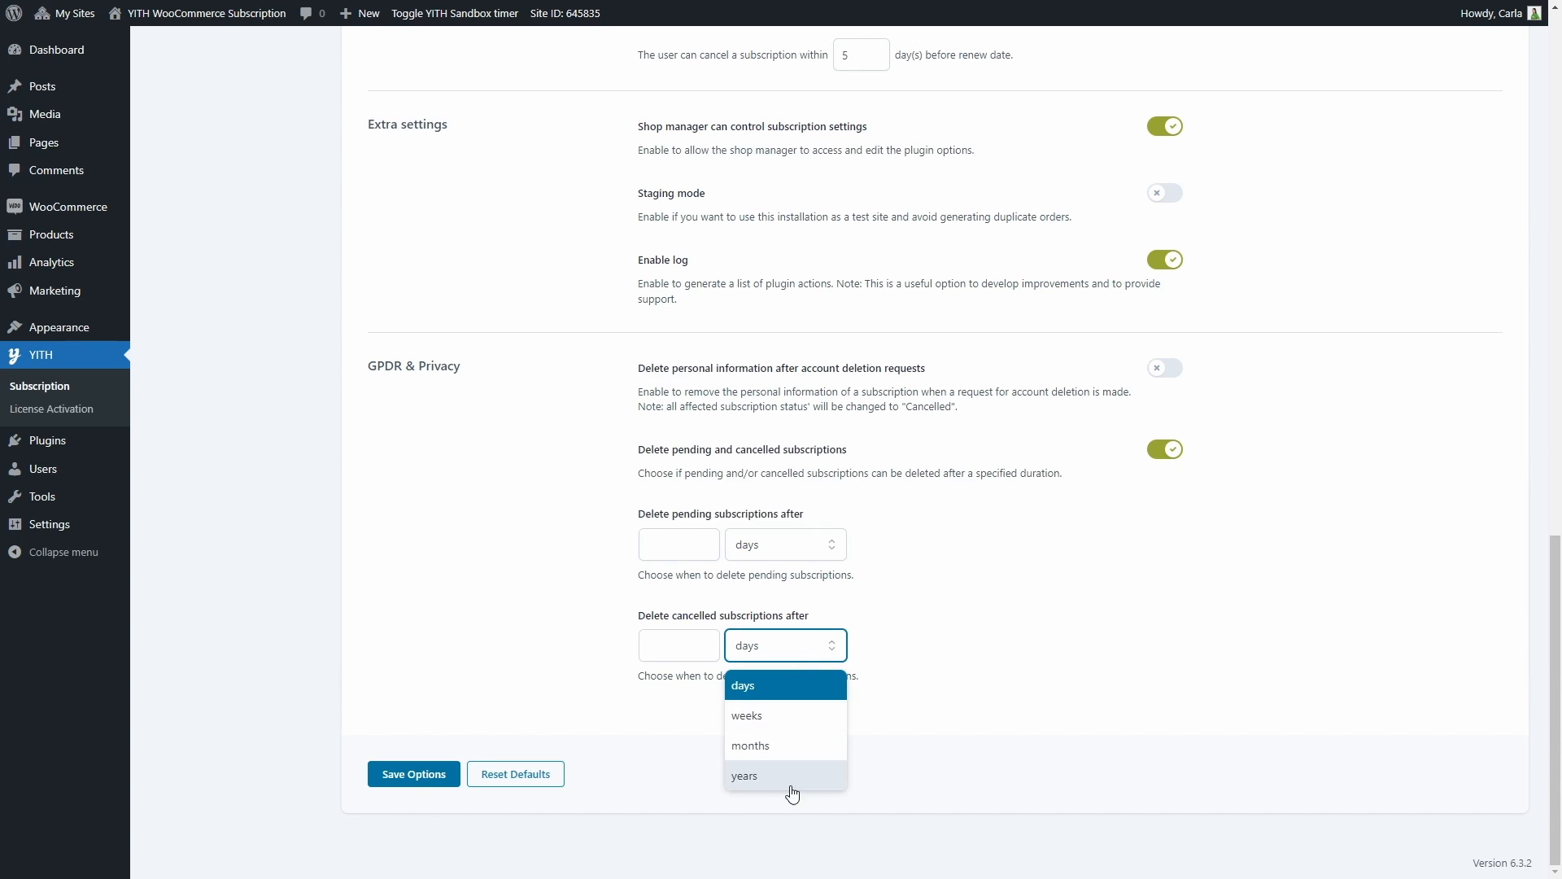
pyautogui.click(813, 649)
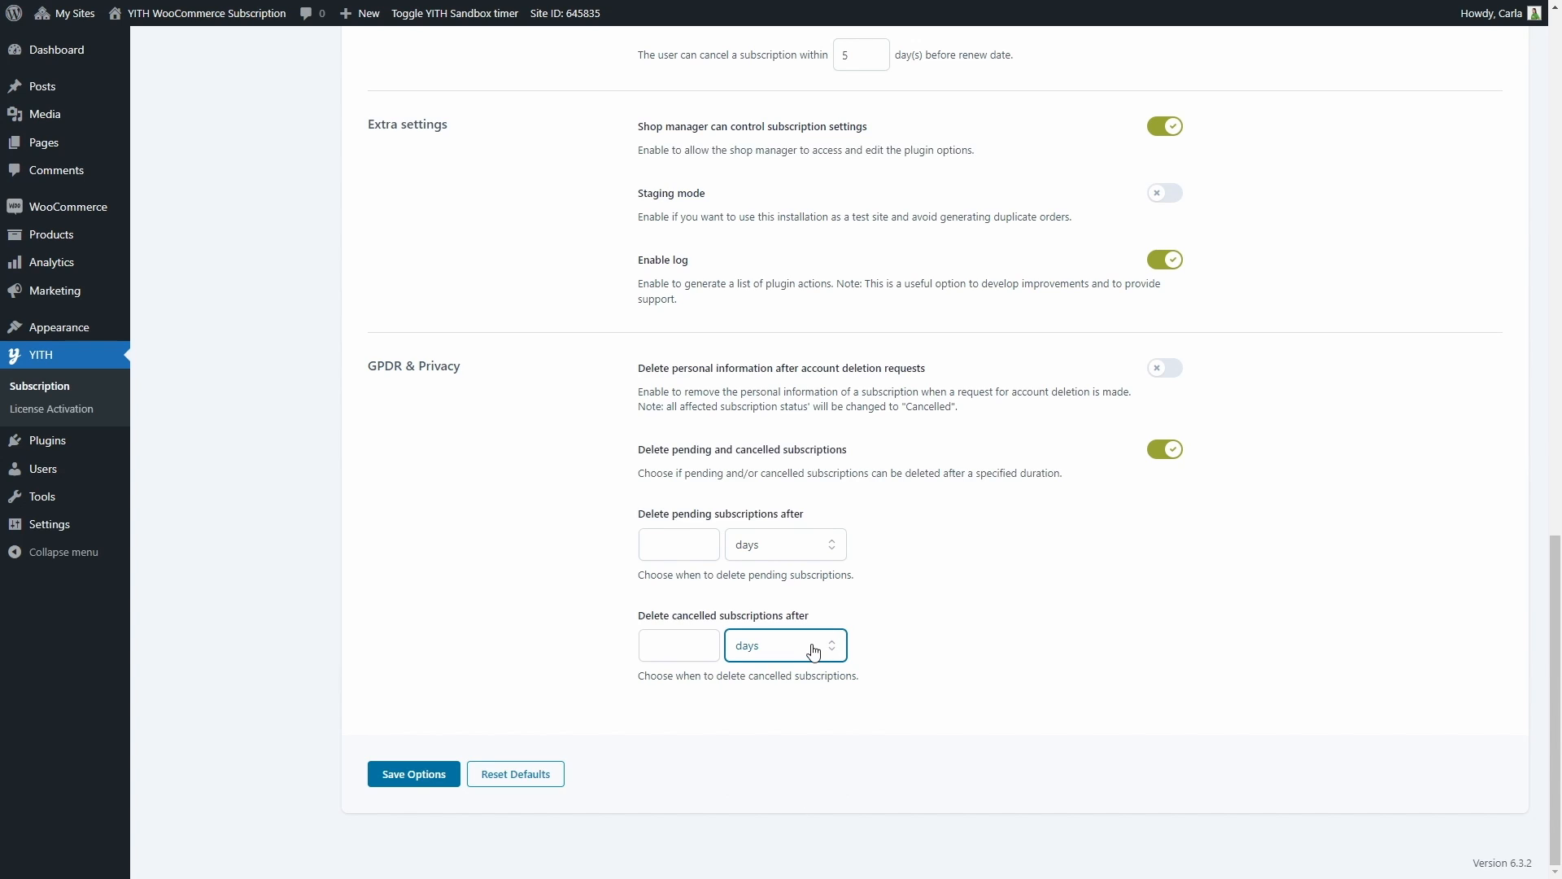
# Open the customization settings and review the product page and the cart and checkout labels, texts and colors
pyautogui.scroll(20, 813, 649)
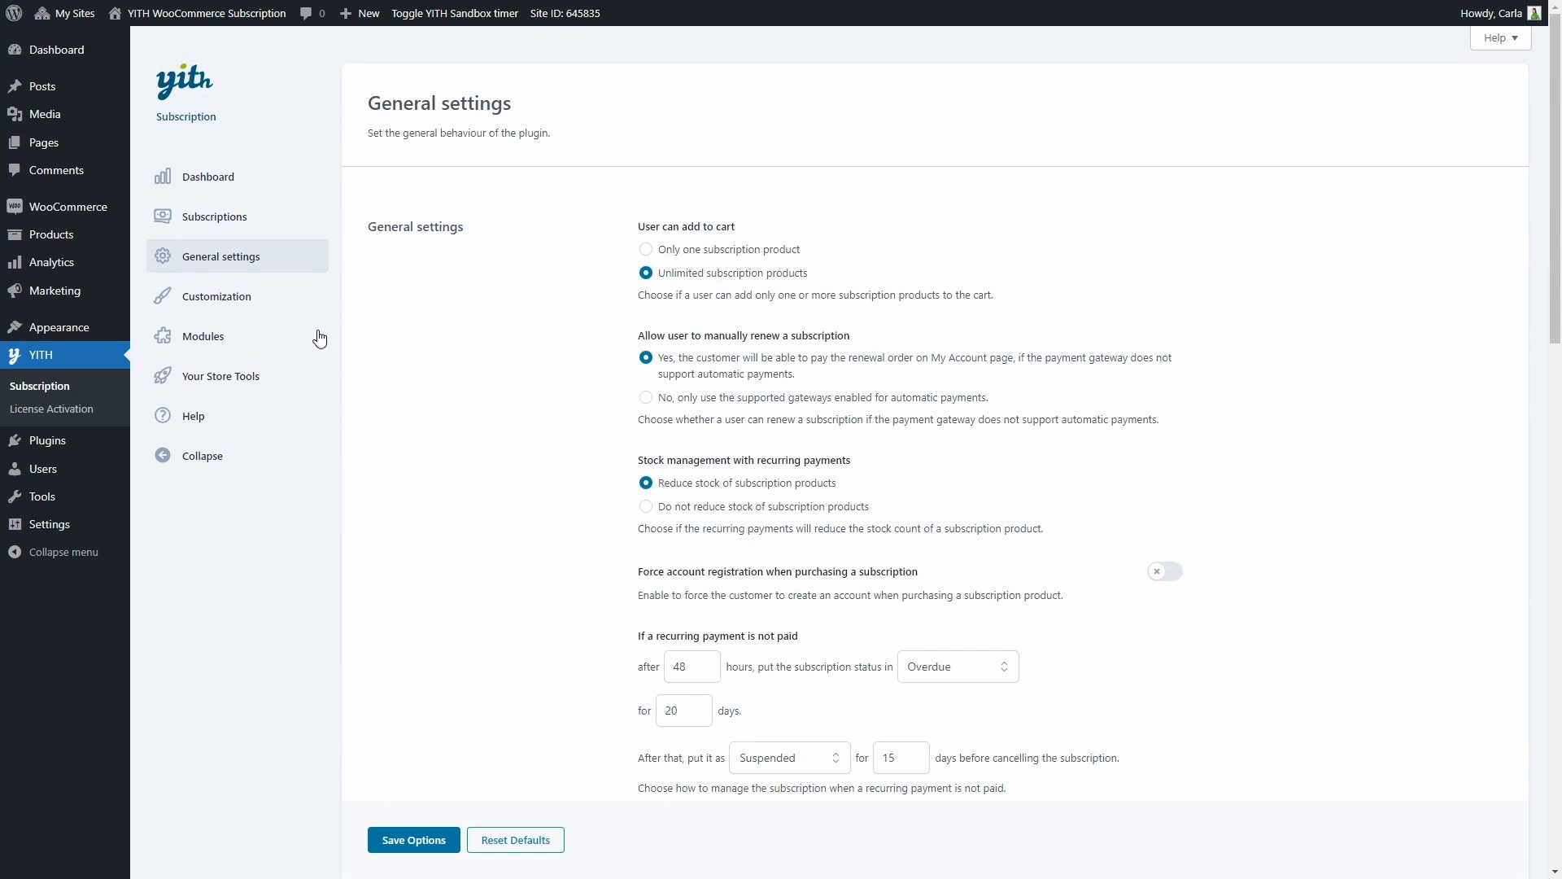
pyautogui.click(272, 304)
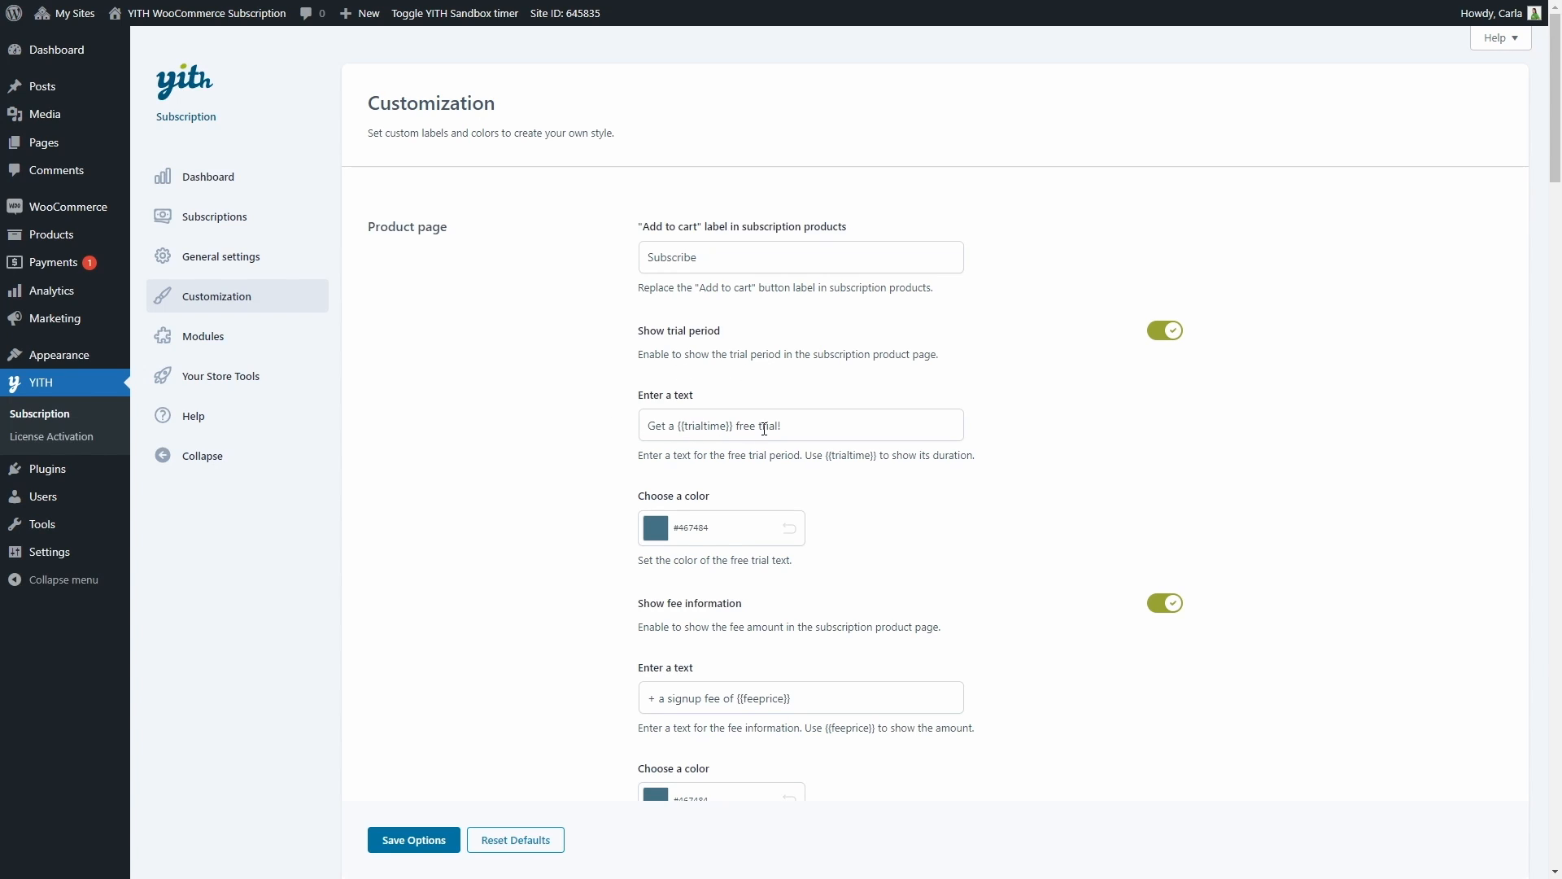
pyautogui.scroll(-3, 764, 429)
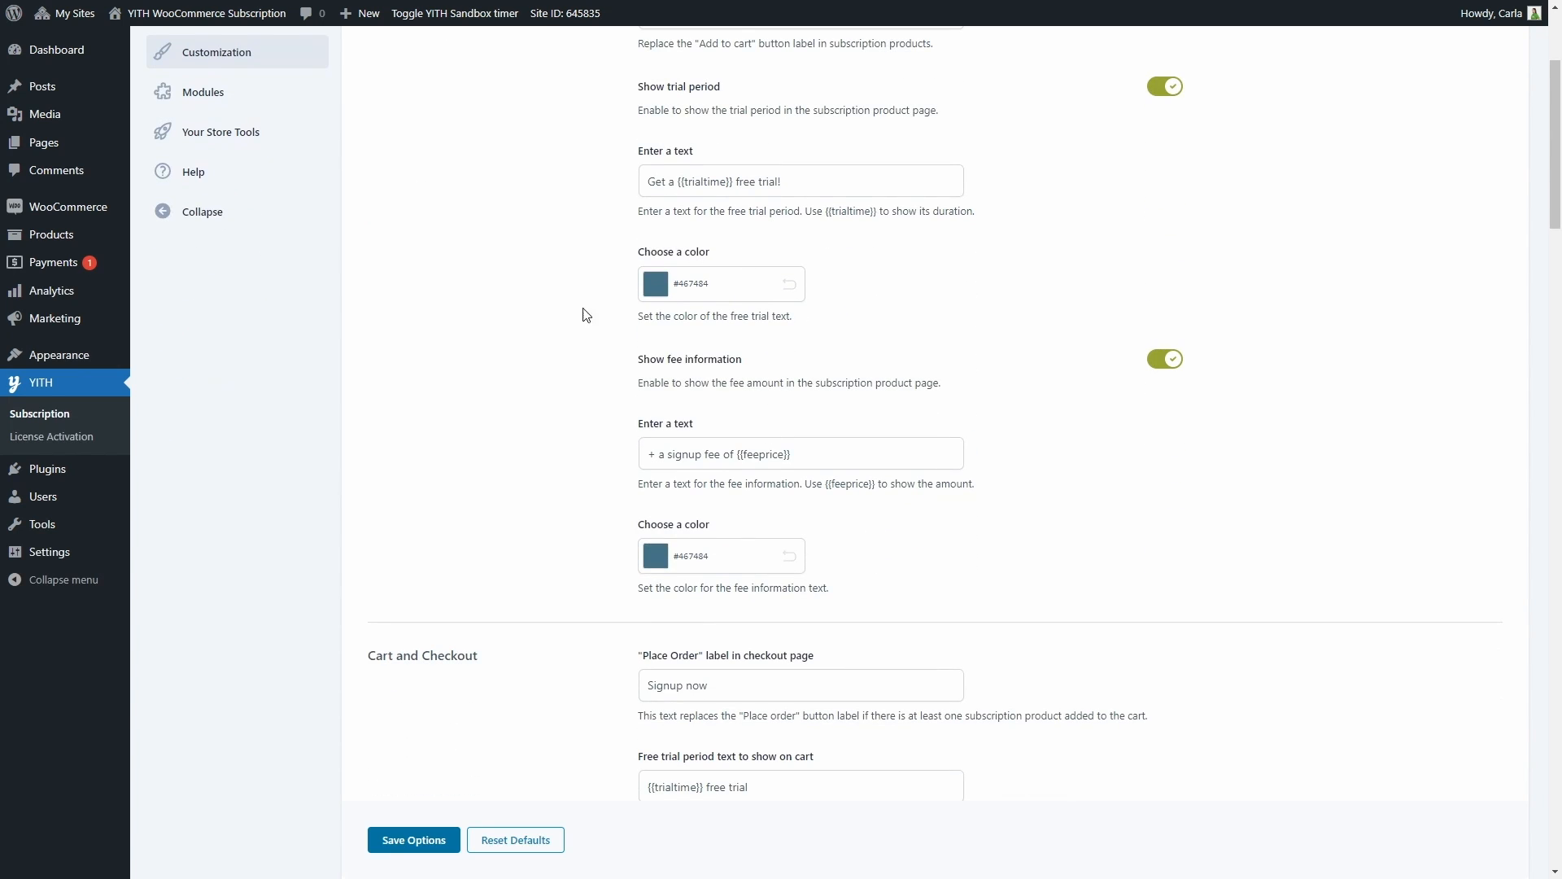
pyautogui.scroll(-1, 765, 194)
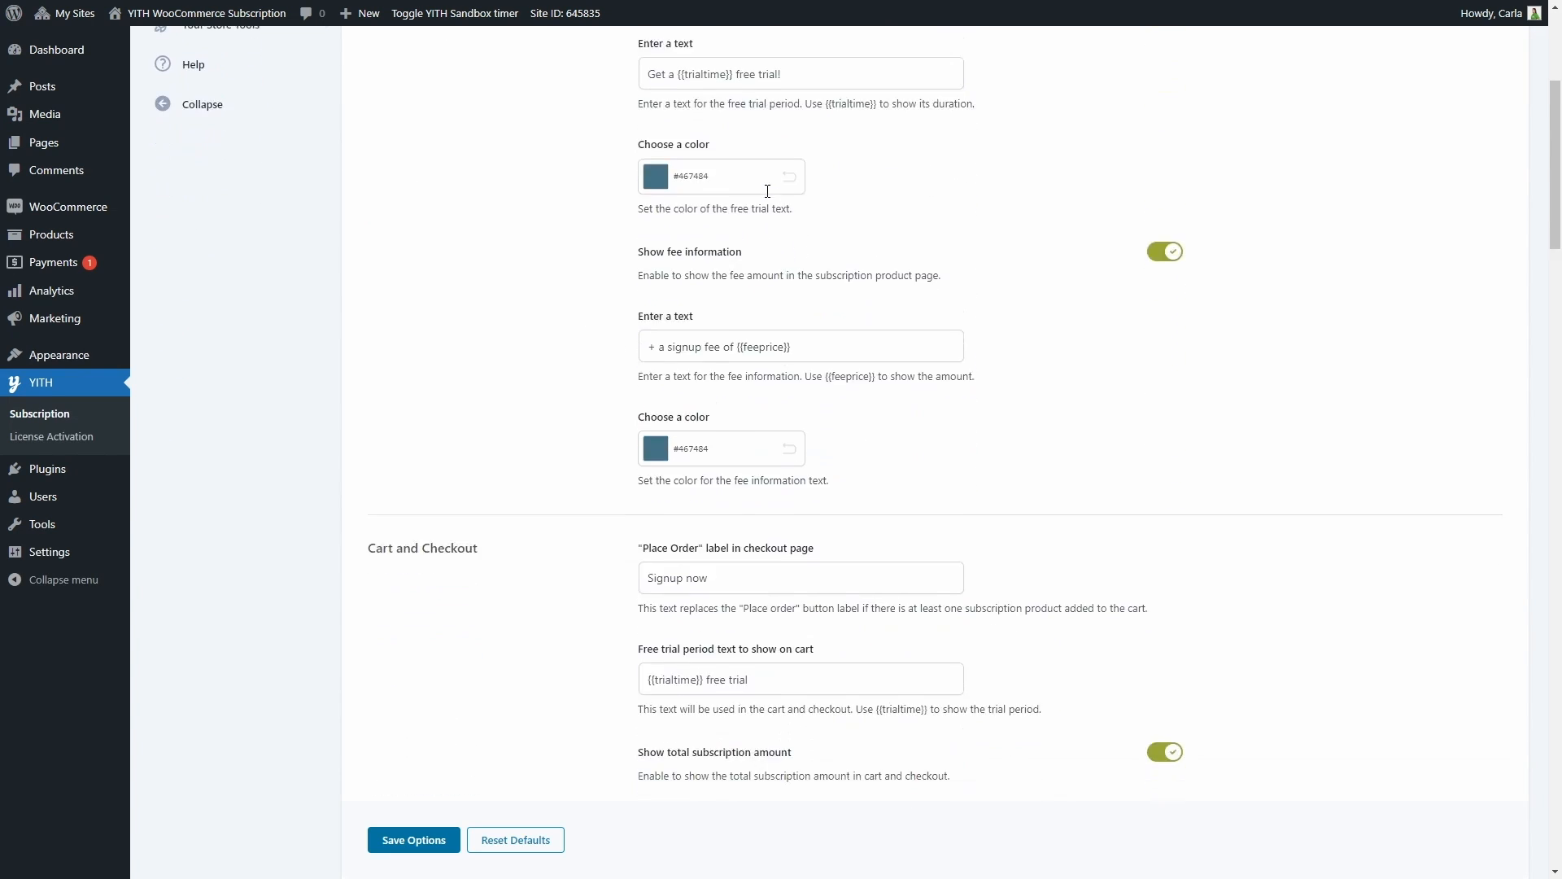
pyautogui.scroll(-1, 768, 191)
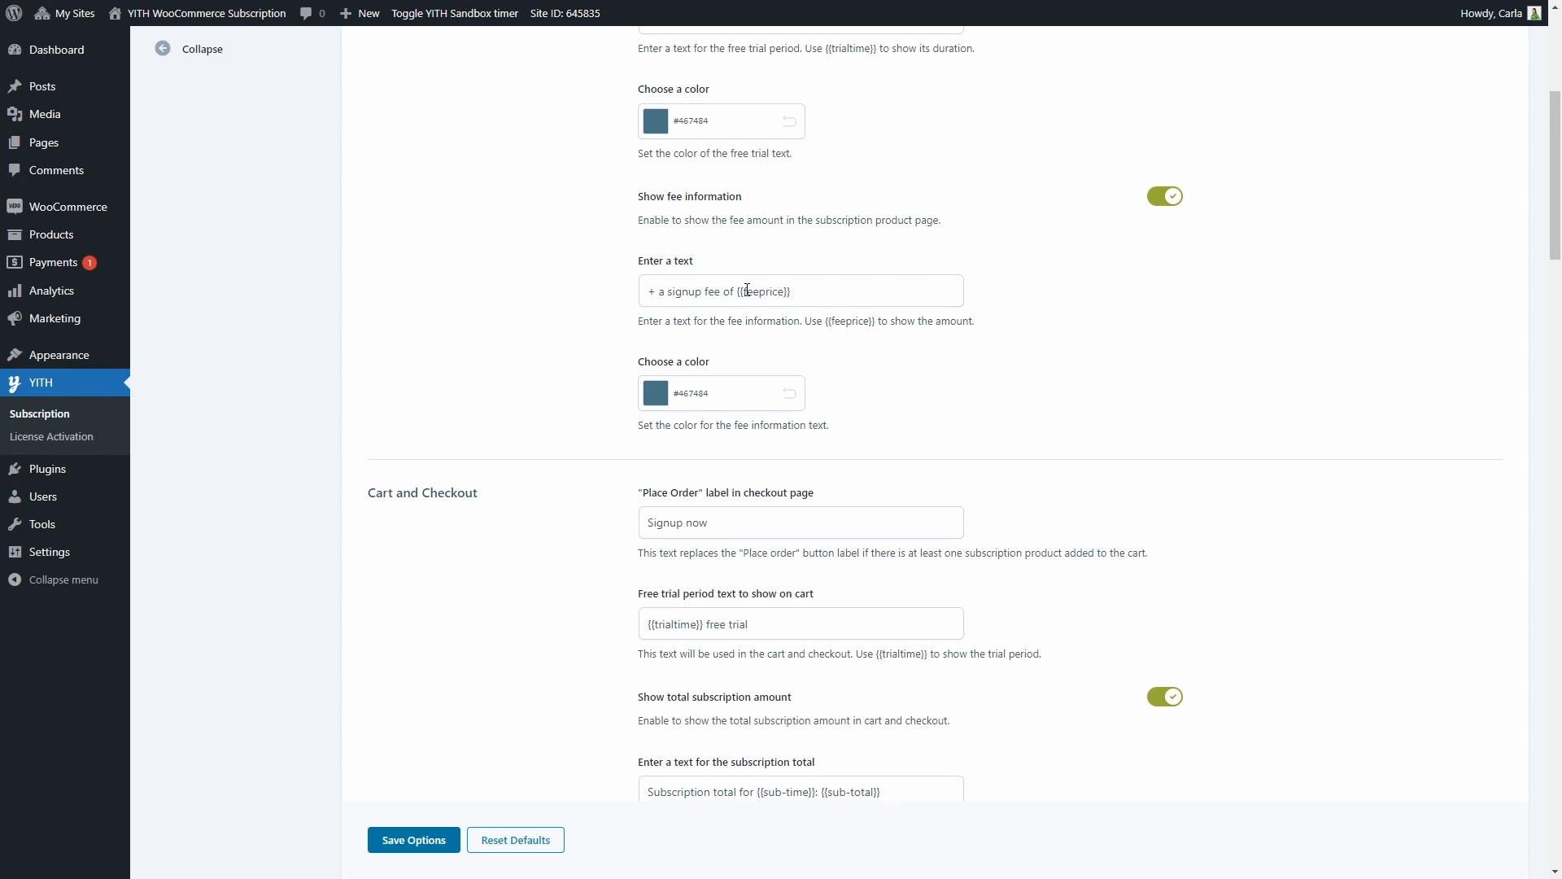
pyautogui.scroll(-4, 747, 290)
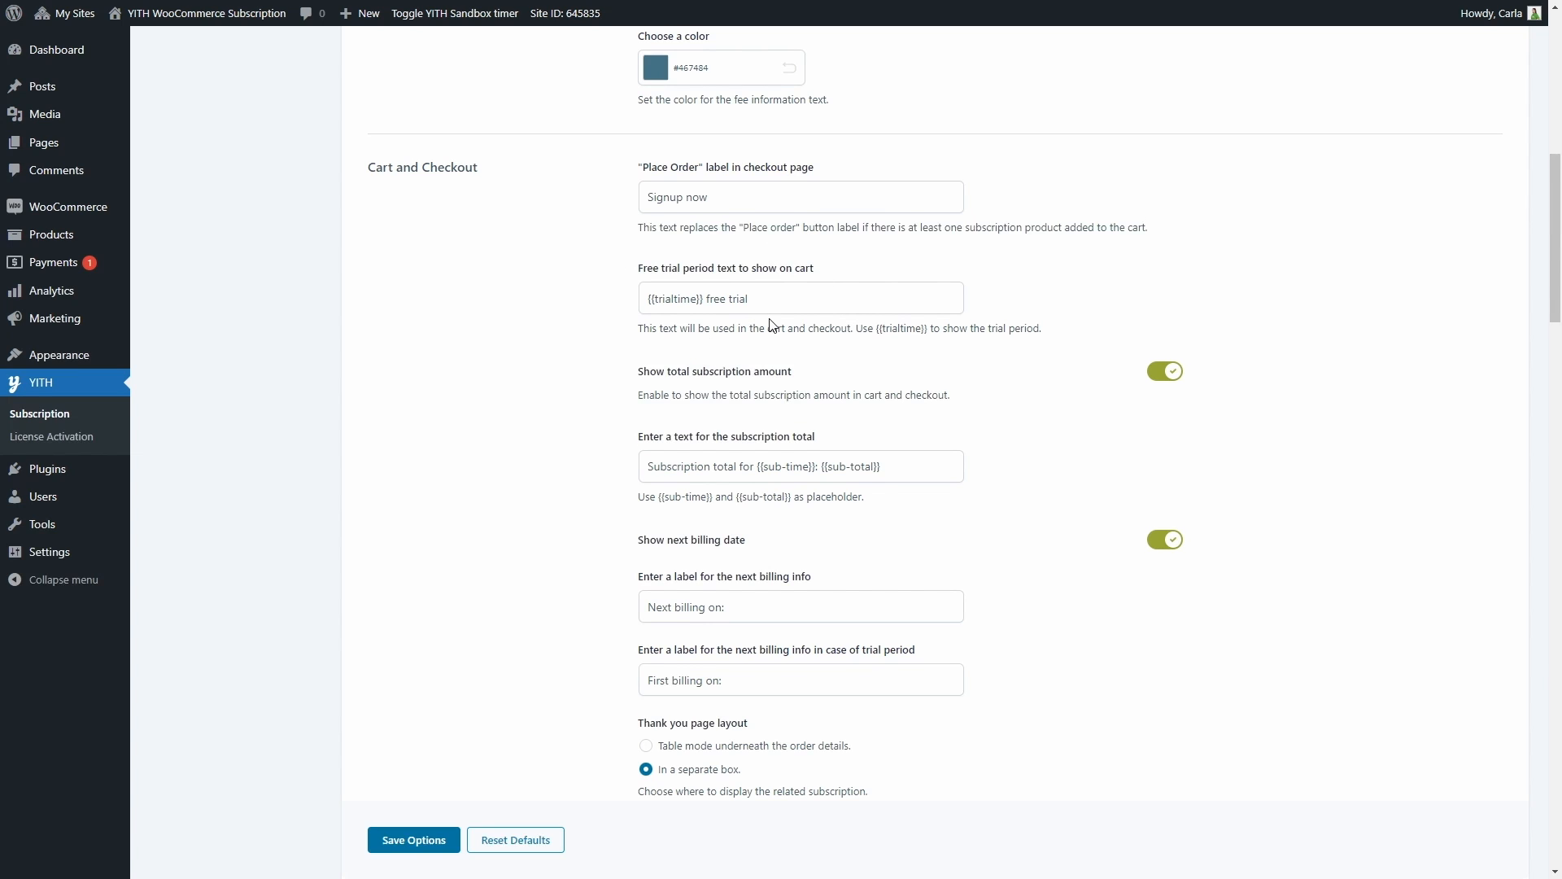
# Review the remaining cart and checkout options, the thank you page layout and the subscription status colors
pyautogui.scroll(-2, 772, 326)
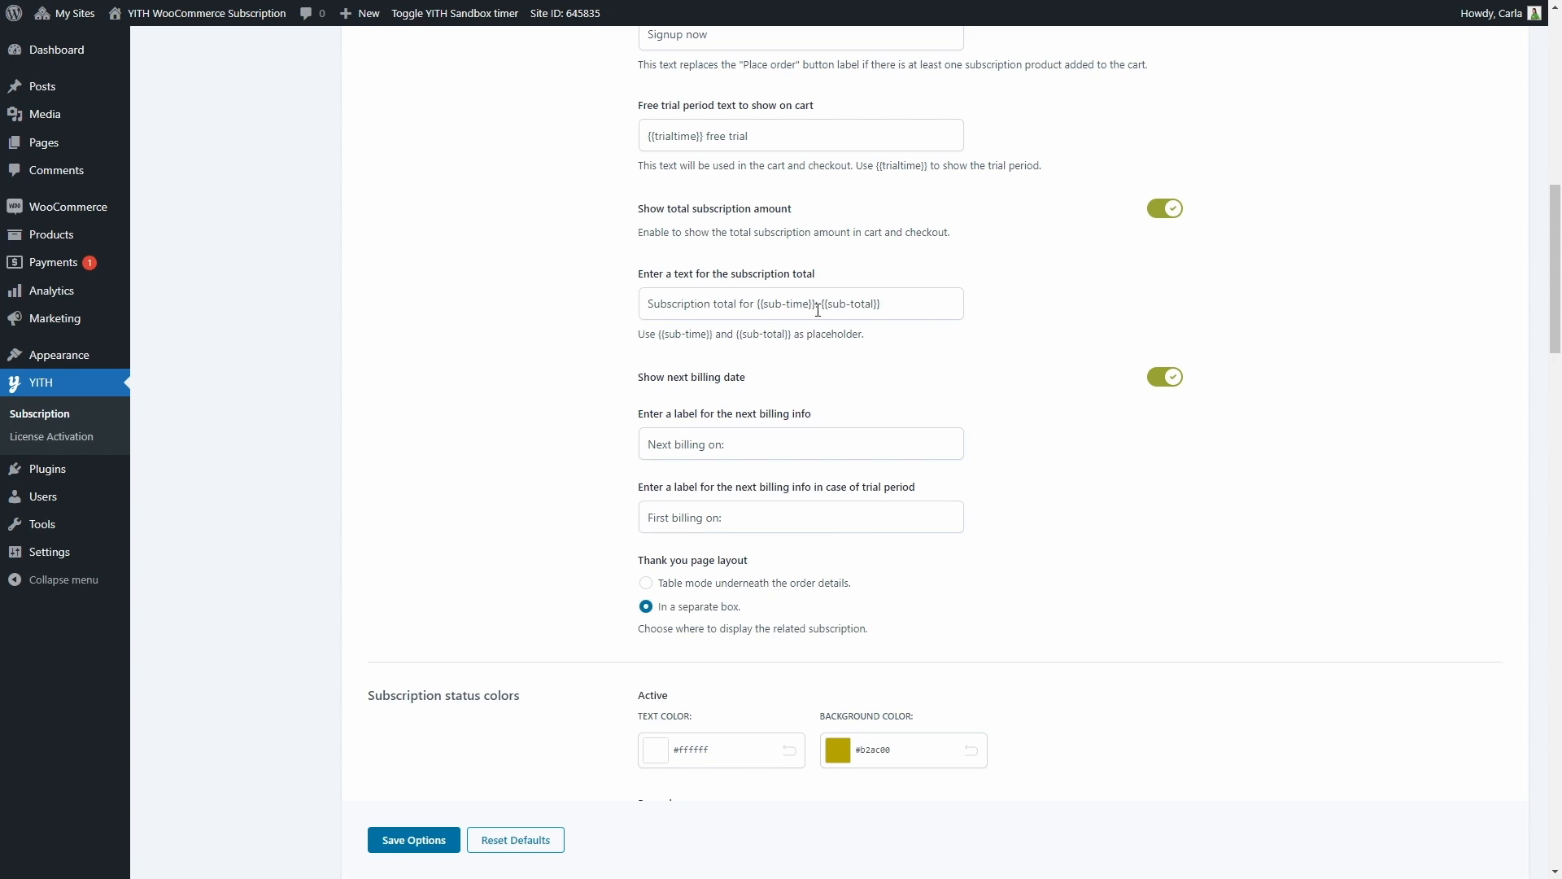
pyautogui.scroll(-2, 848, 306)
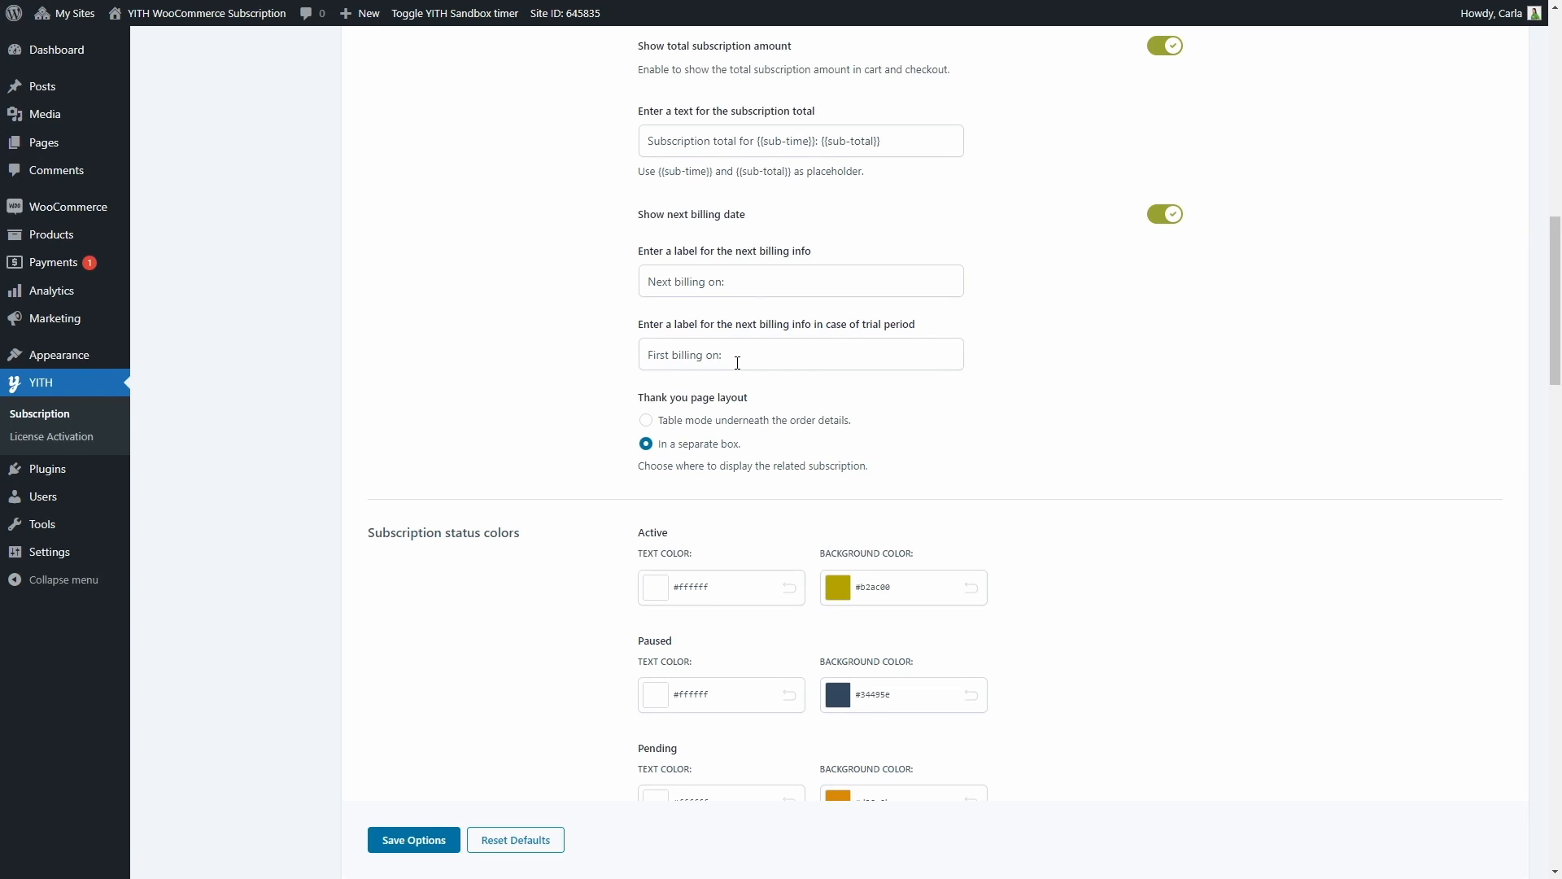
pyautogui.scroll(-2, 737, 363)
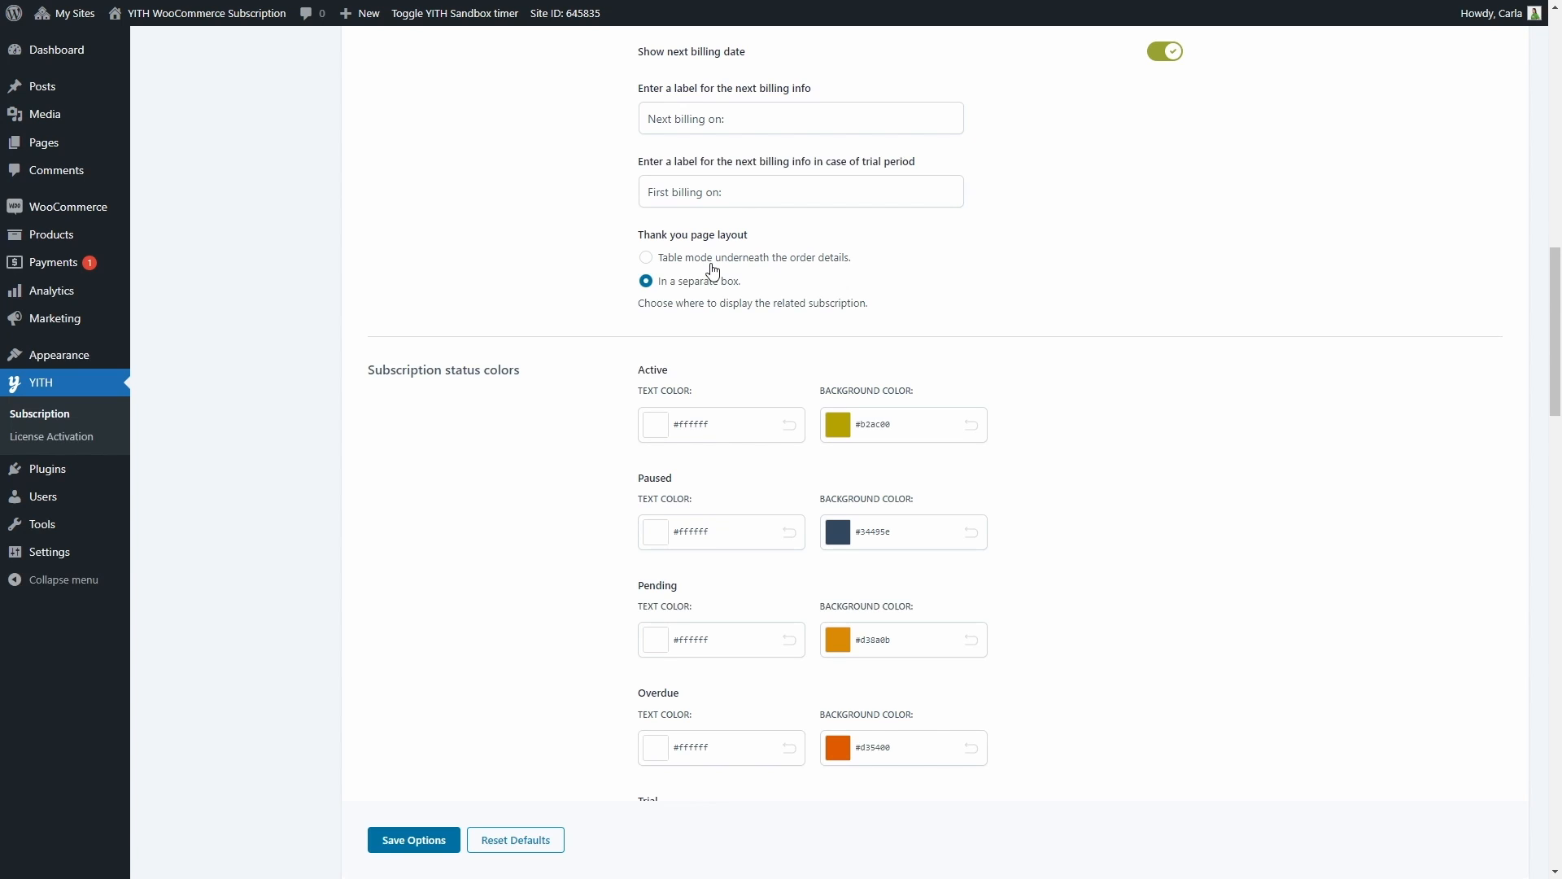
pyautogui.scroll(-1, 704, 297)
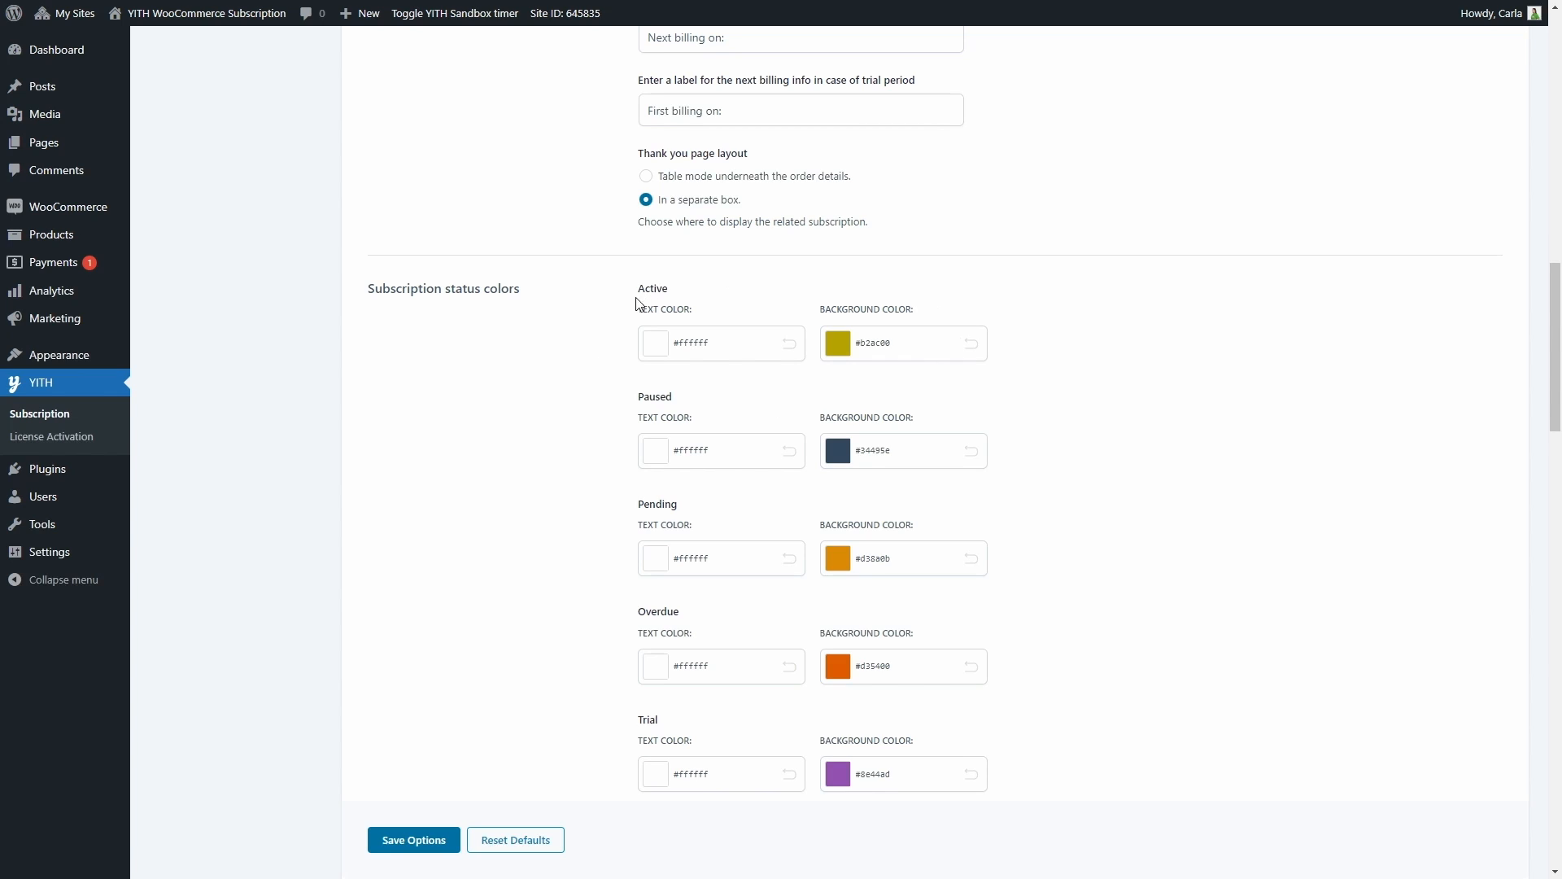
pyautogui.scroll(-3, 627, 321)
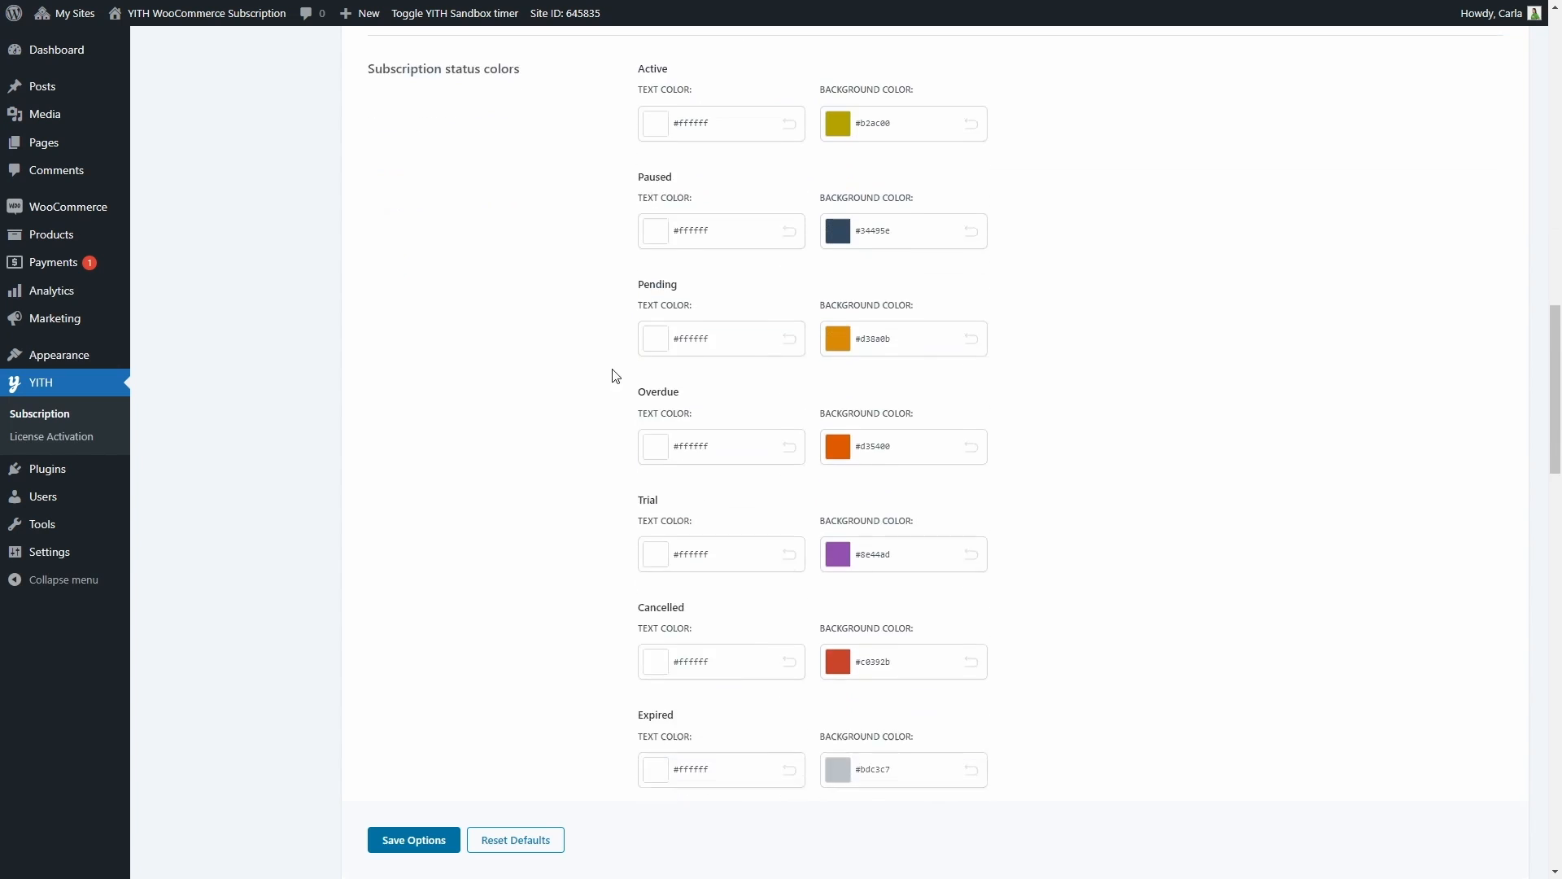
pyautogui.scroll(-3, 616, 376)
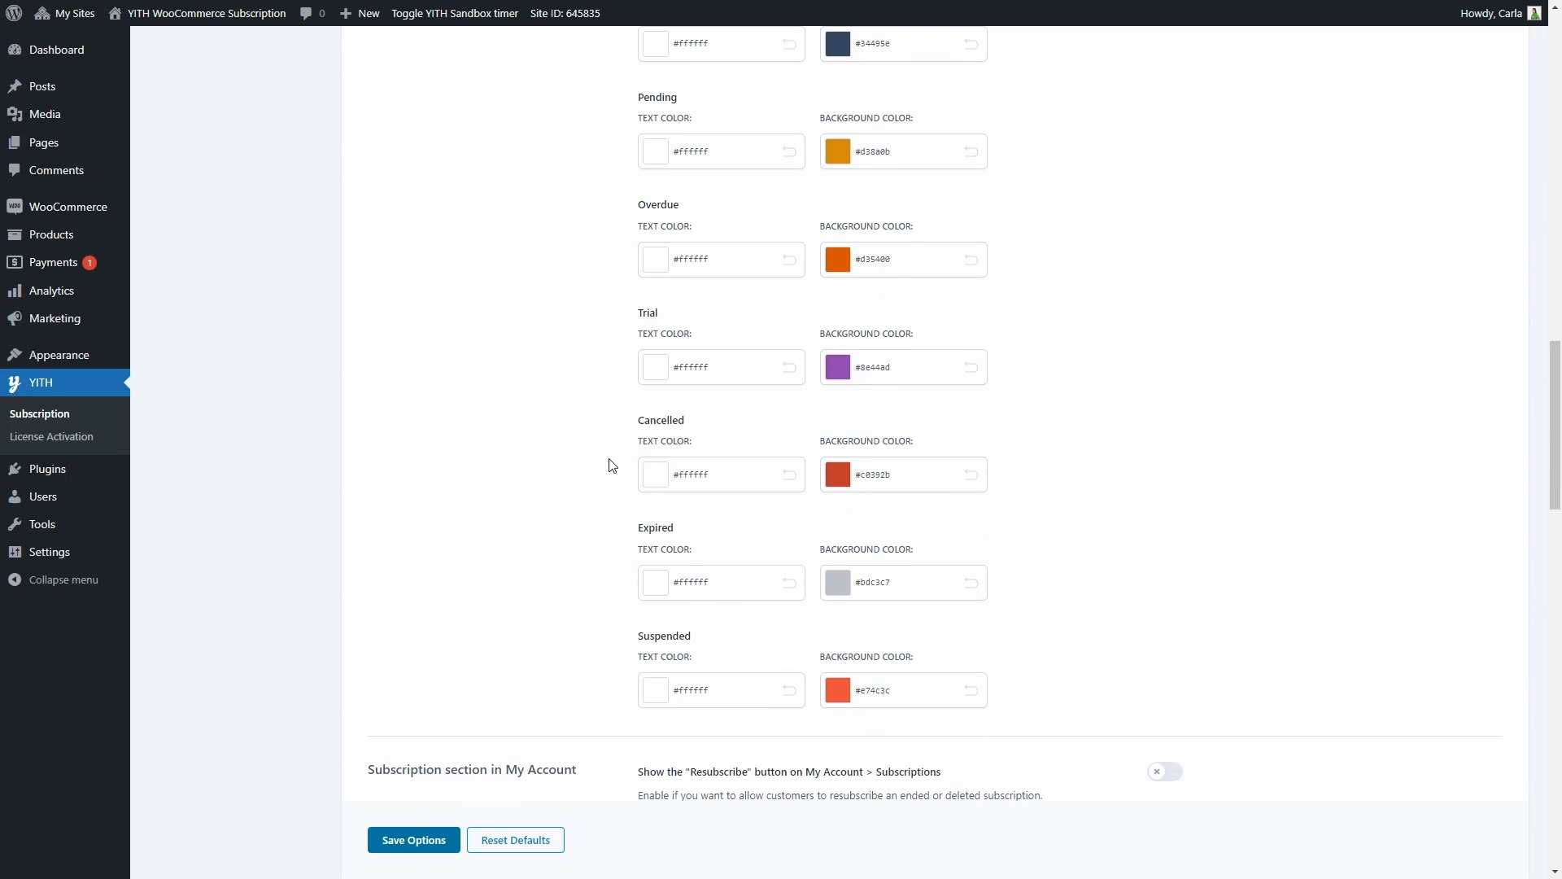
pyautogui.scroll(-1, 619, 521)
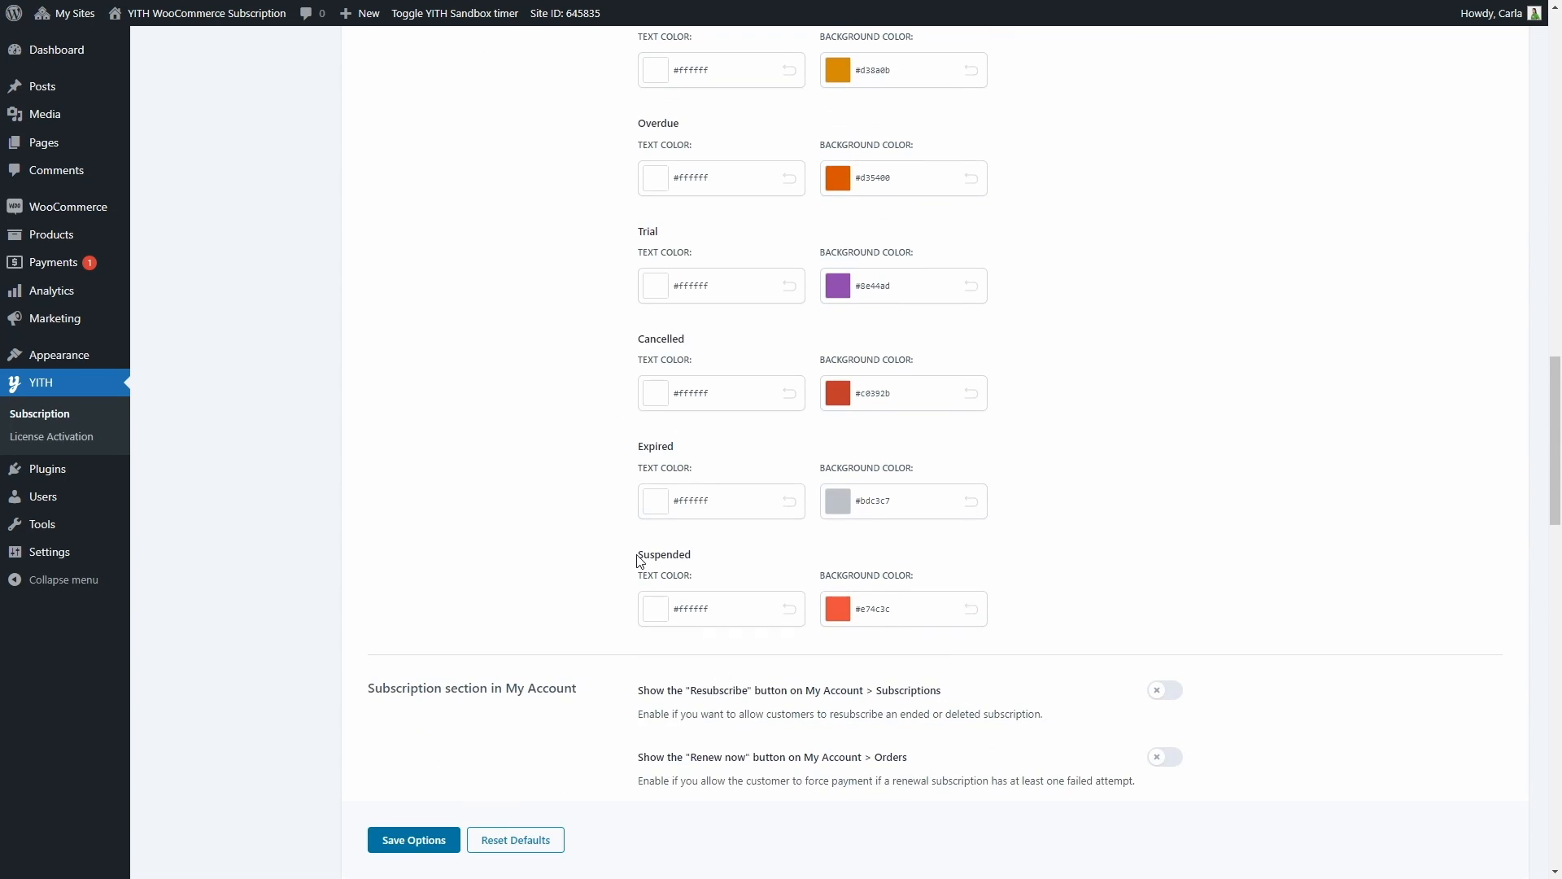
# Enable the "Resubscribe" button in My Account, maintaining the previous subscription's price, and enable the "Renew now" button on orders
pyautogui.scroll(-5, 638, 561)
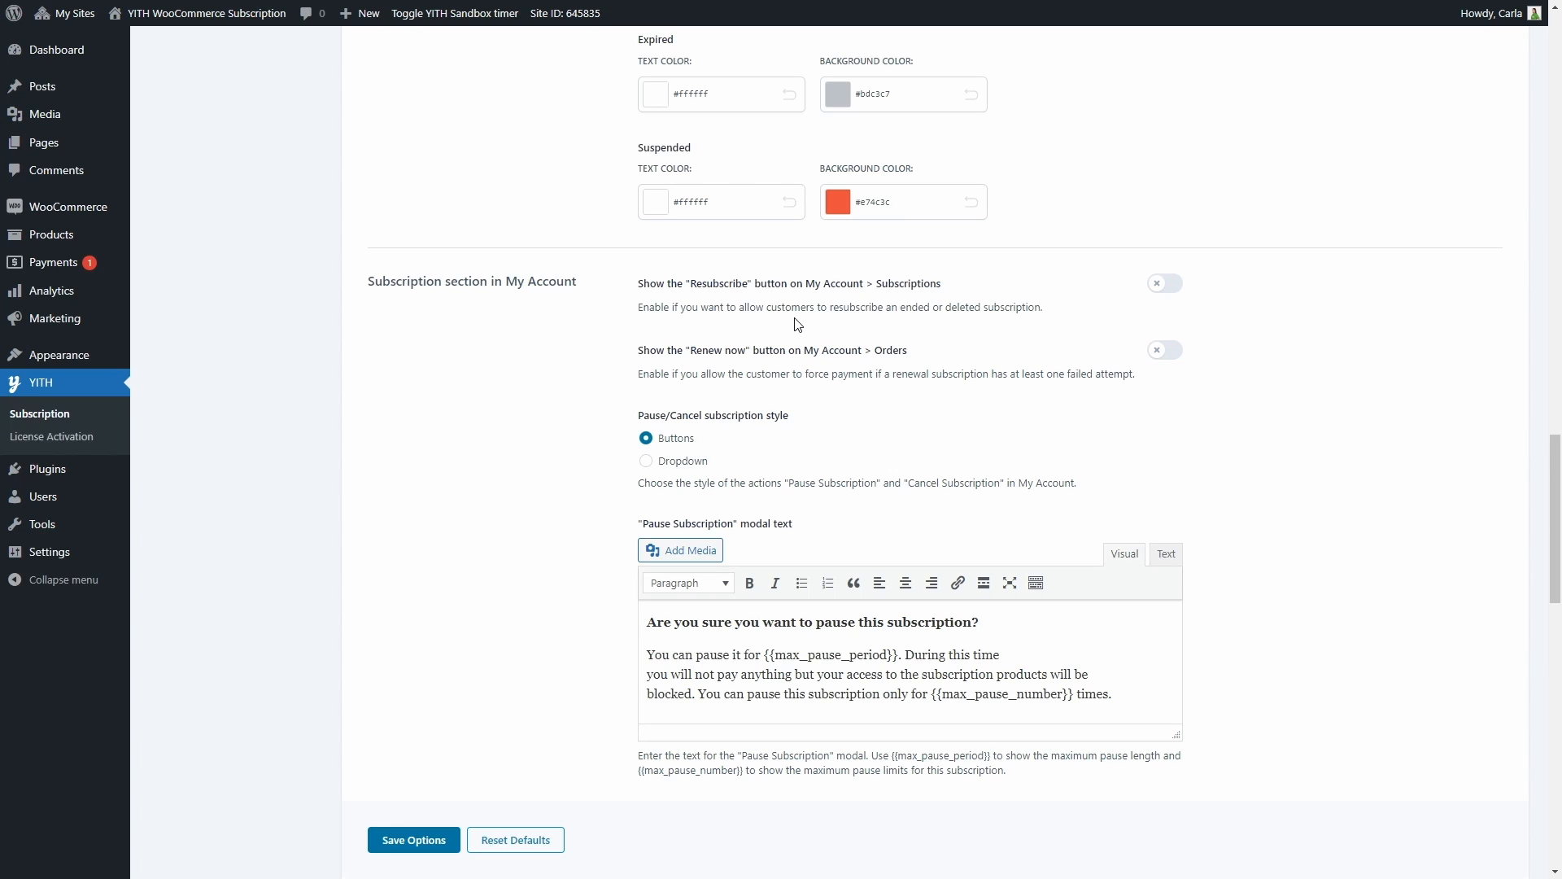
pyautogui.click(1158, 289)
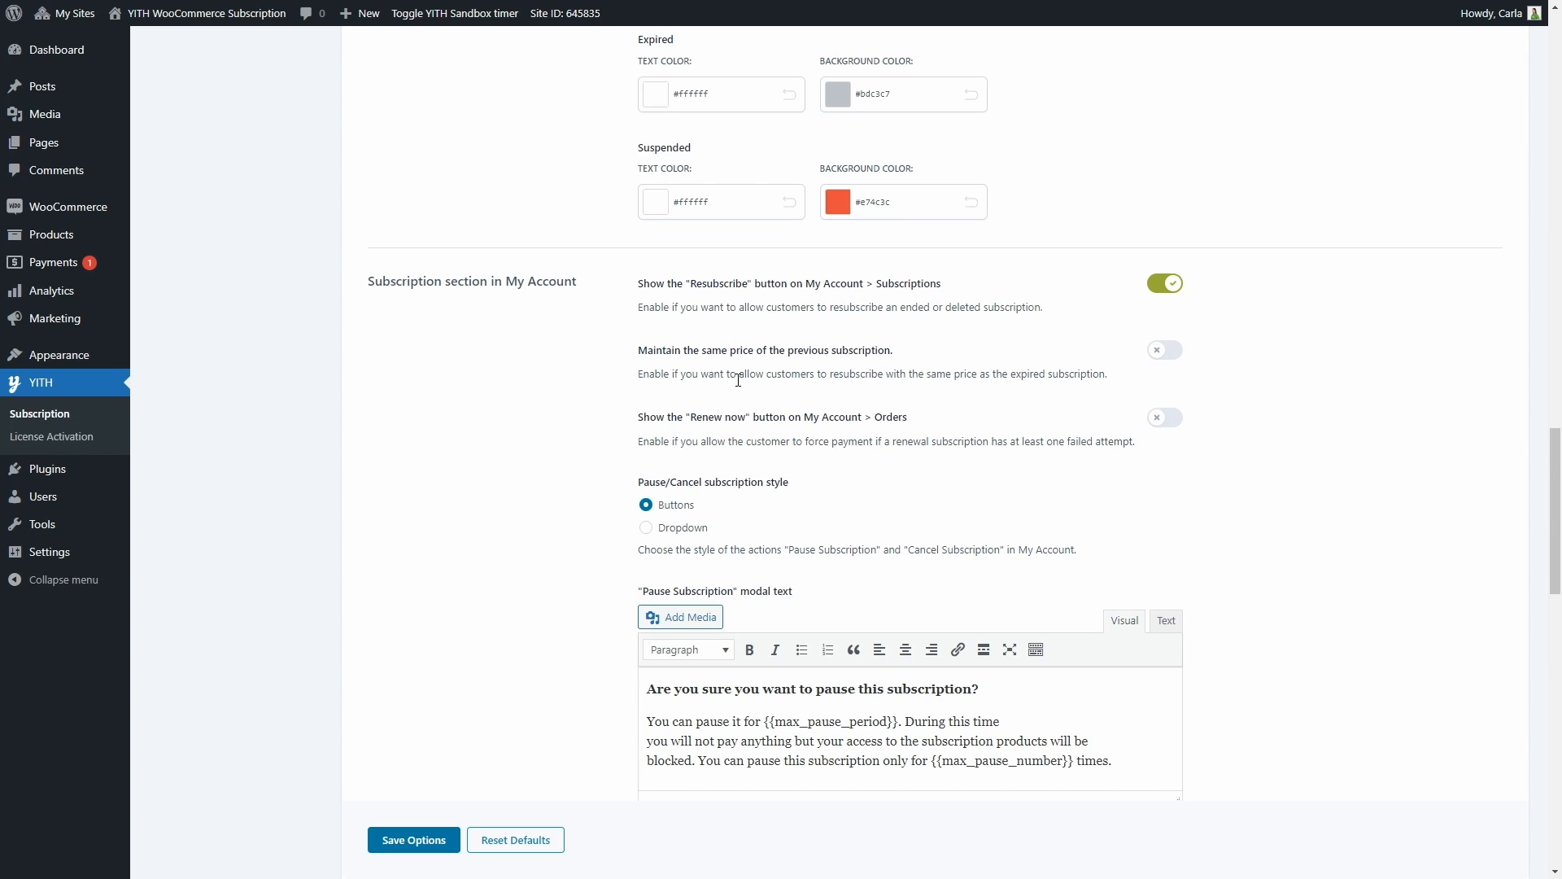
pyautogui.click(1167, 355)
pyautogui.click(1175, 421)
# Review the pause, resume, cancel and plan-switch style and texts for My Account, and save the customization options
pyautogui.scroll(-3, 662, 435)
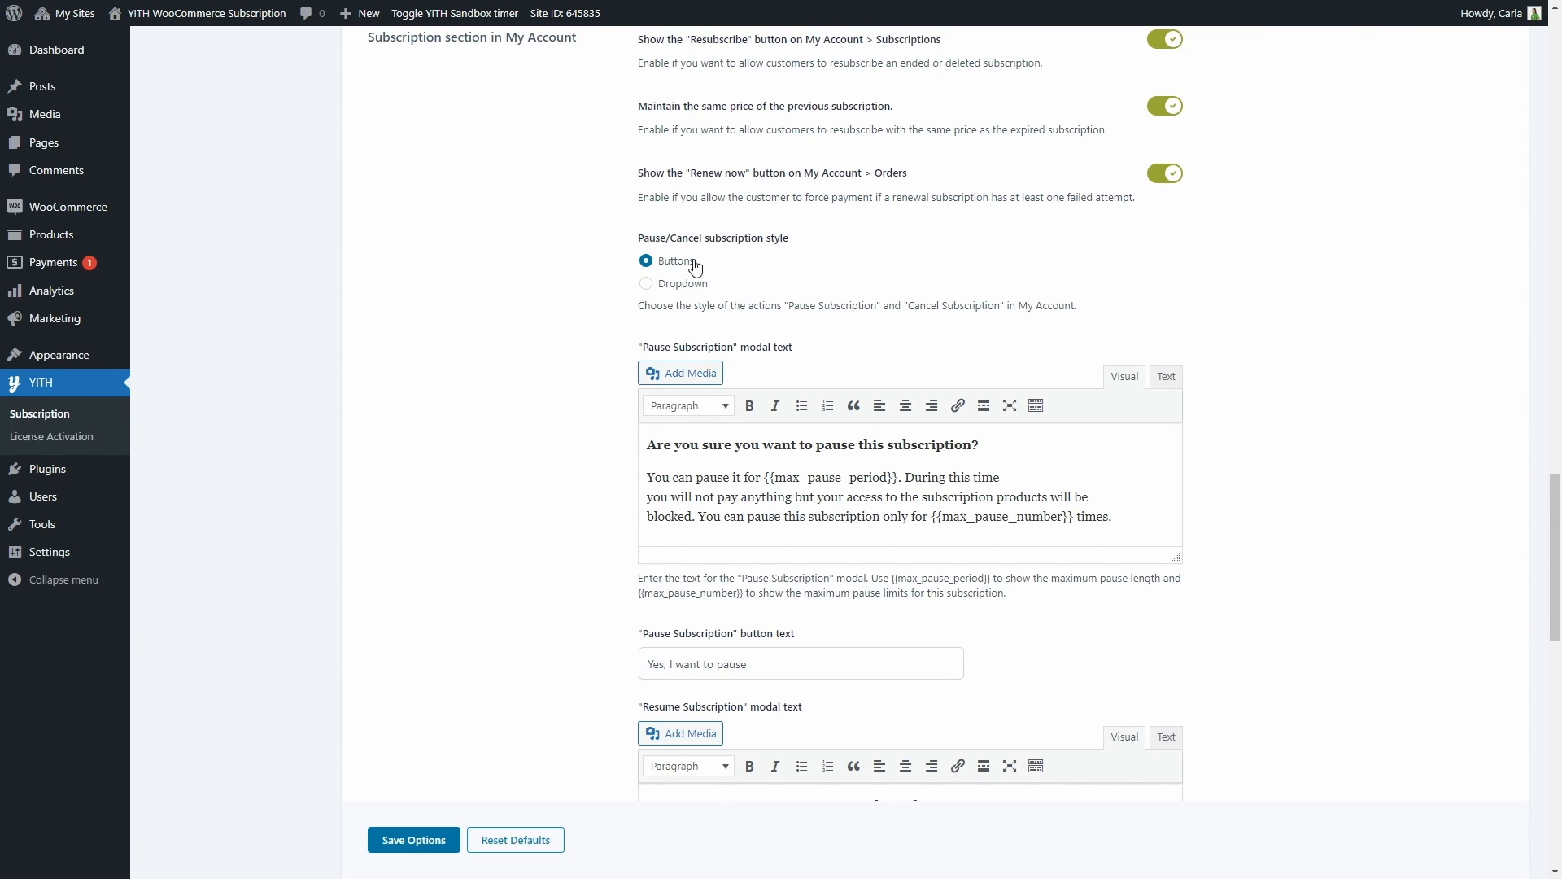
pyautogui.scroll(-2, 695, 266)
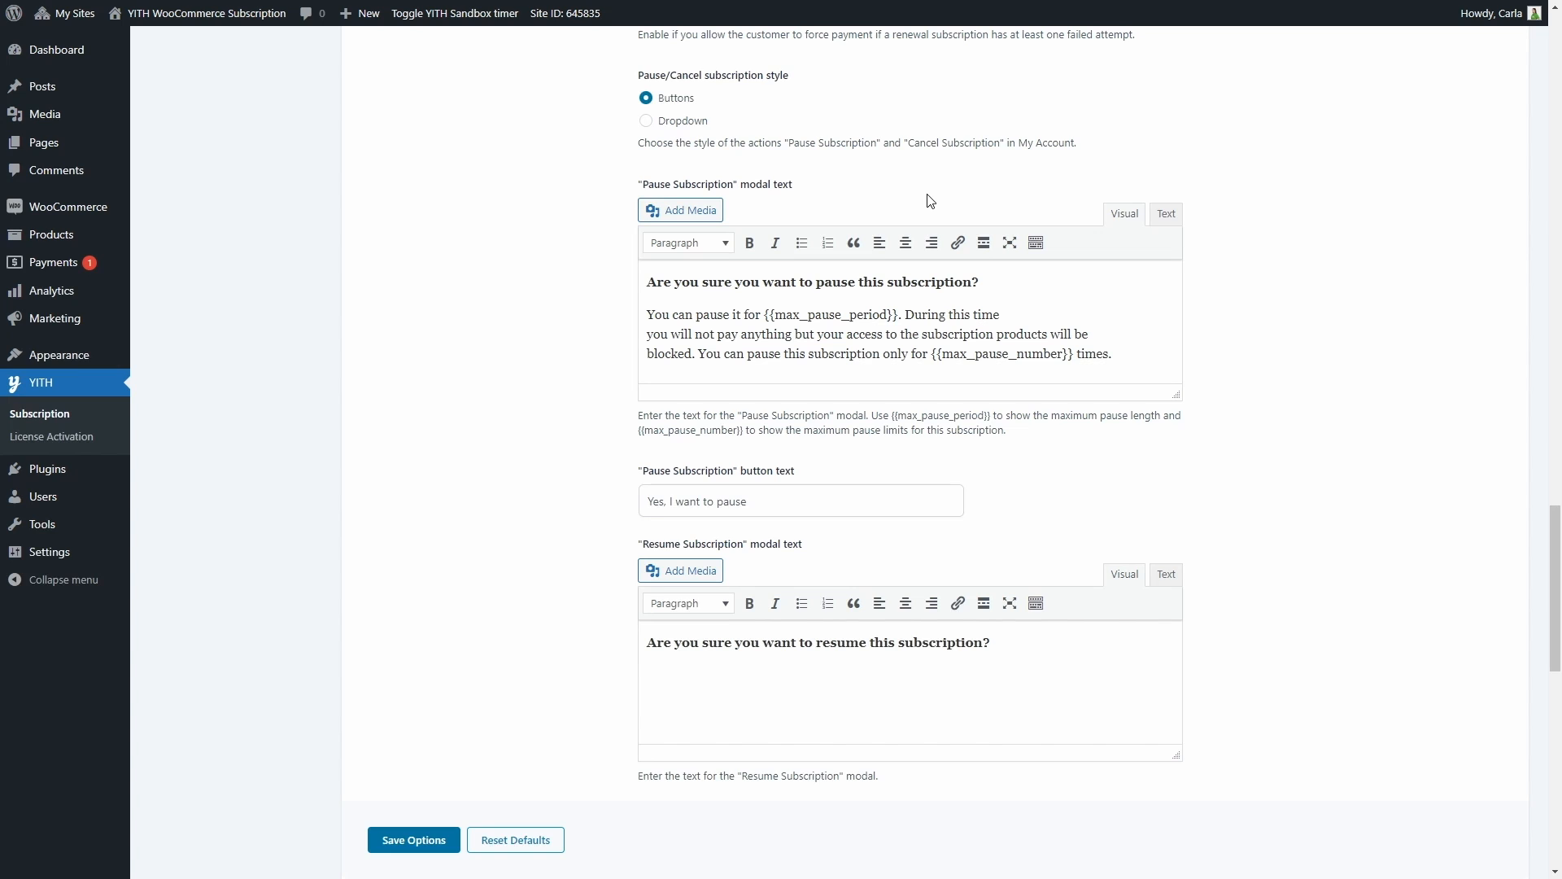
pyautogui.scroll(-3, 928, 268)
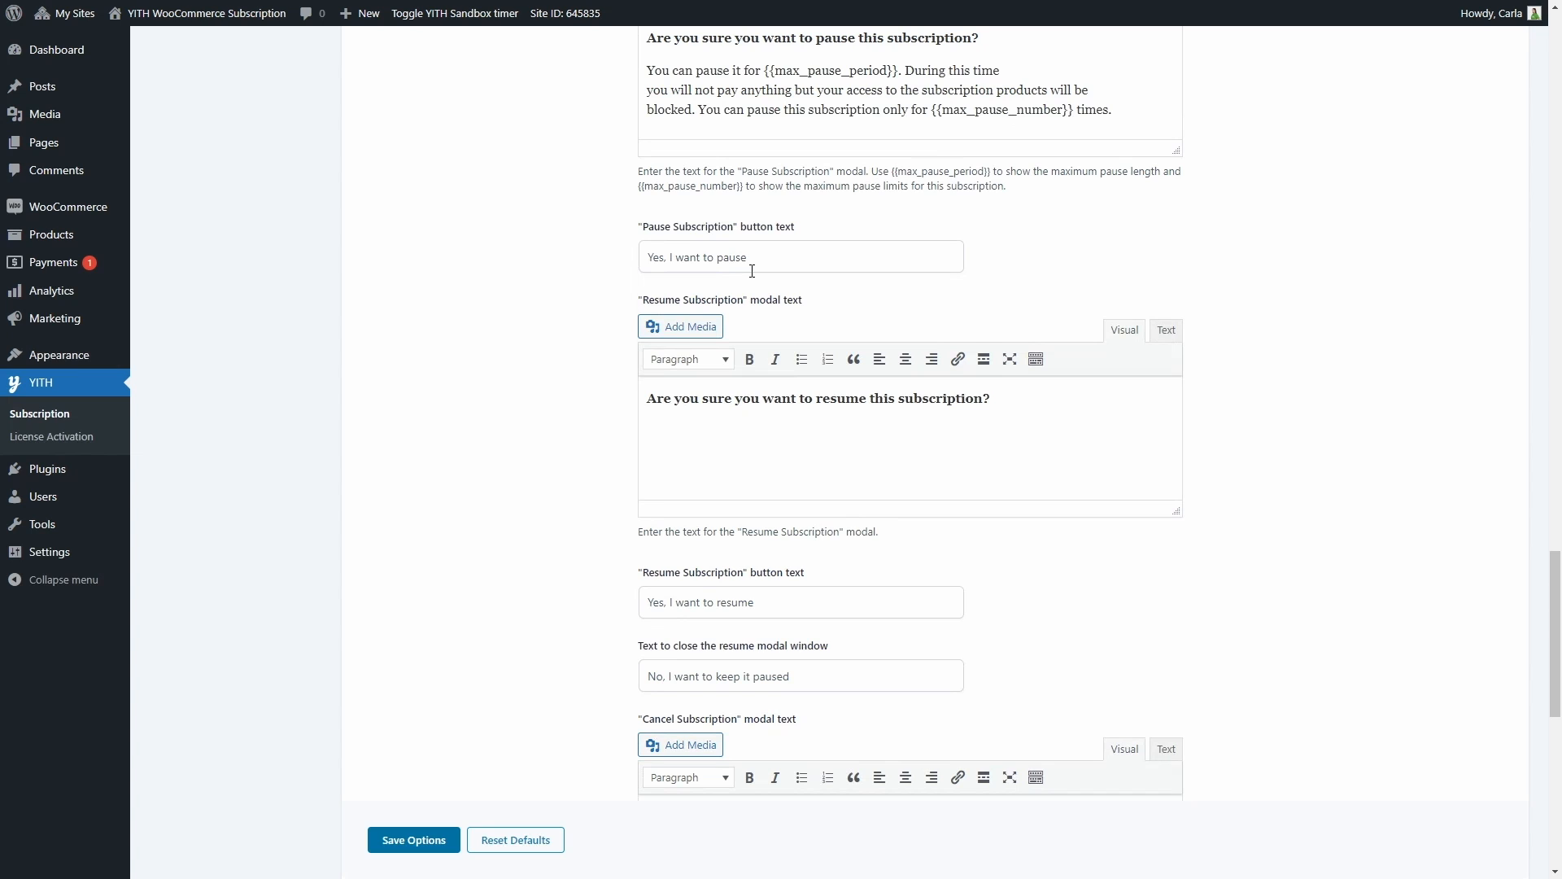
pyautogui.scroll(-3, 752, 271)
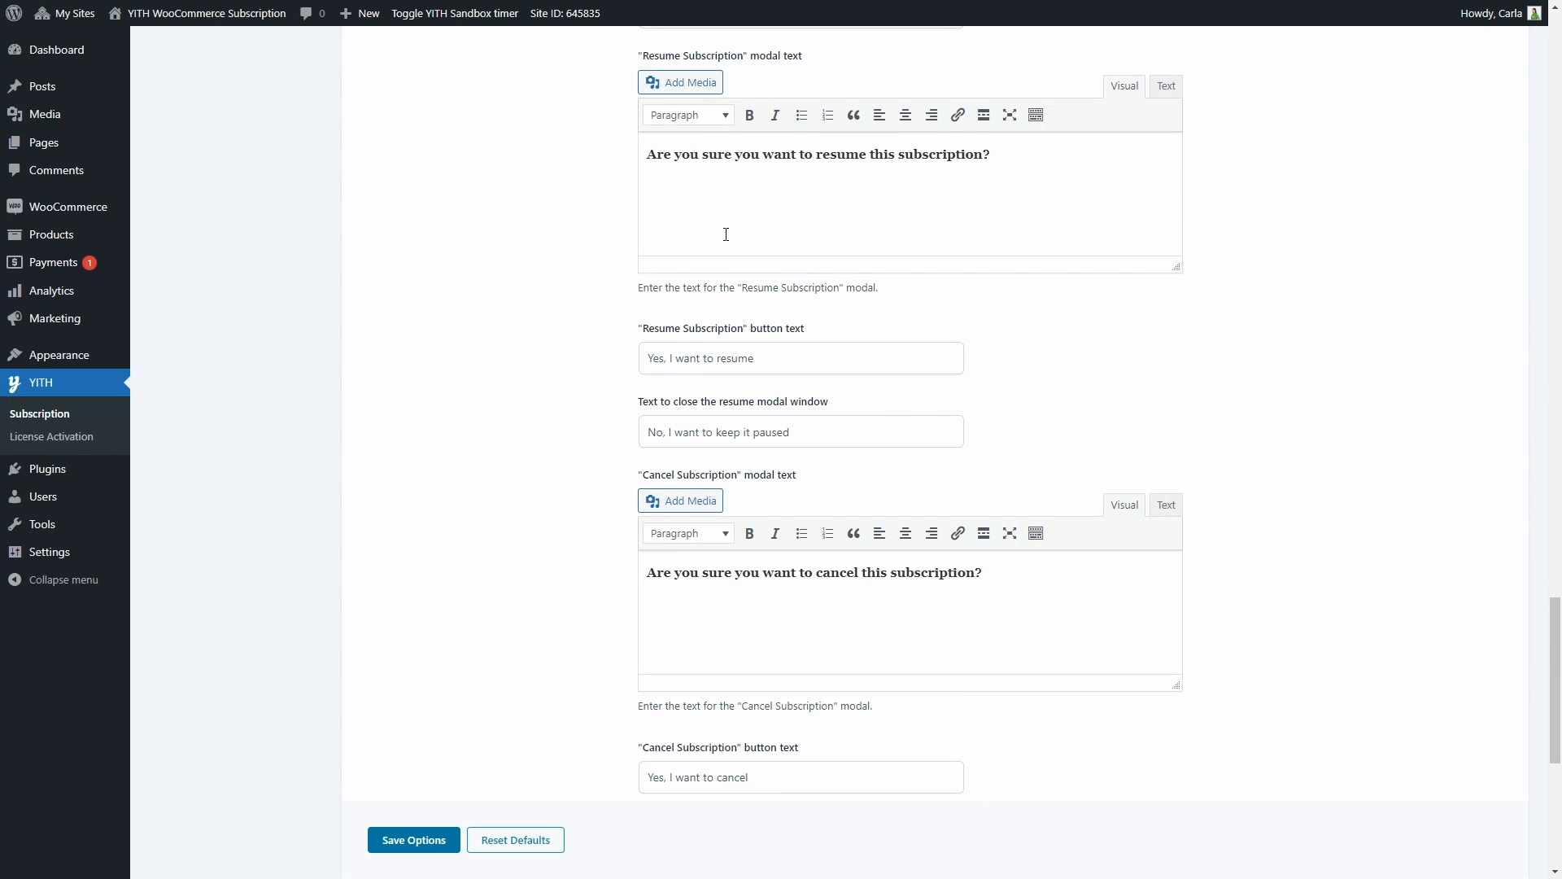
pyautogui.scroll(-3, 726, 234)
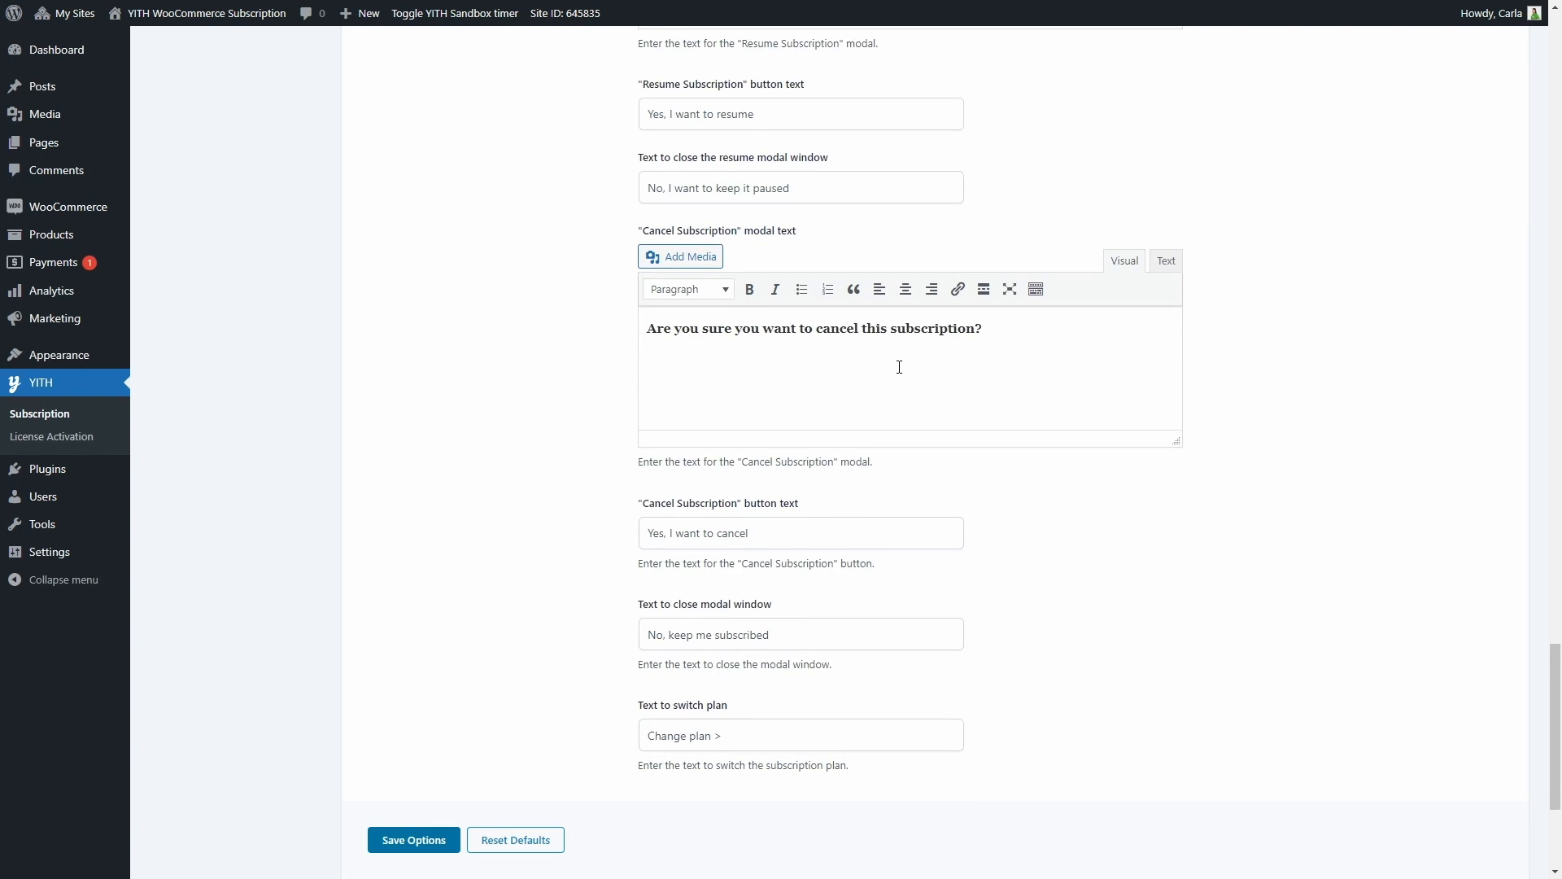
pyautogui.scroll(-4, 899, 367)
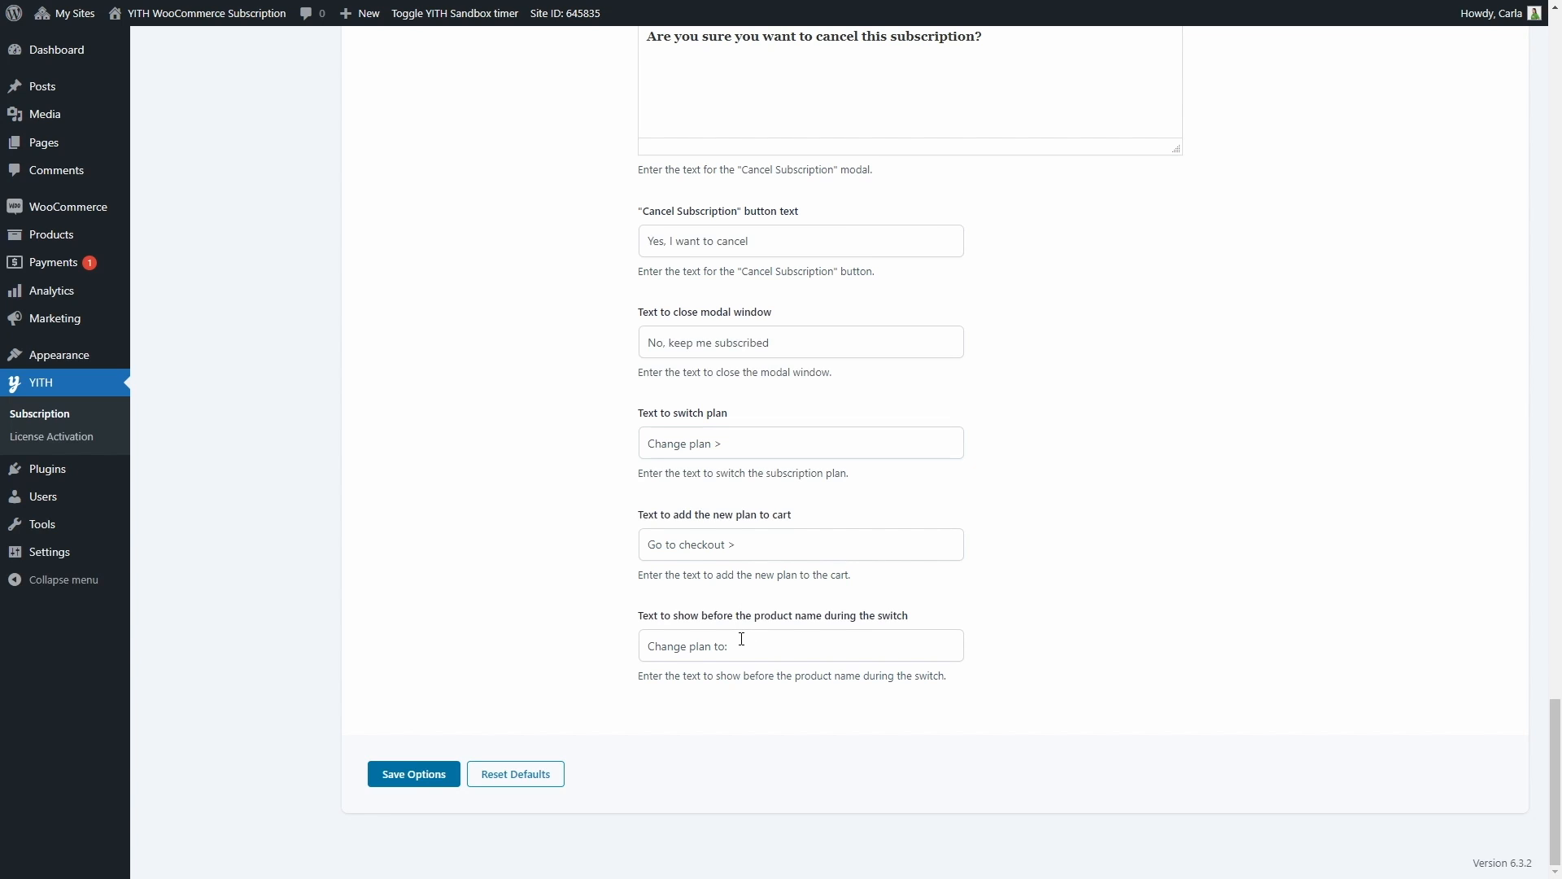
pyautogui.click(395, 779)
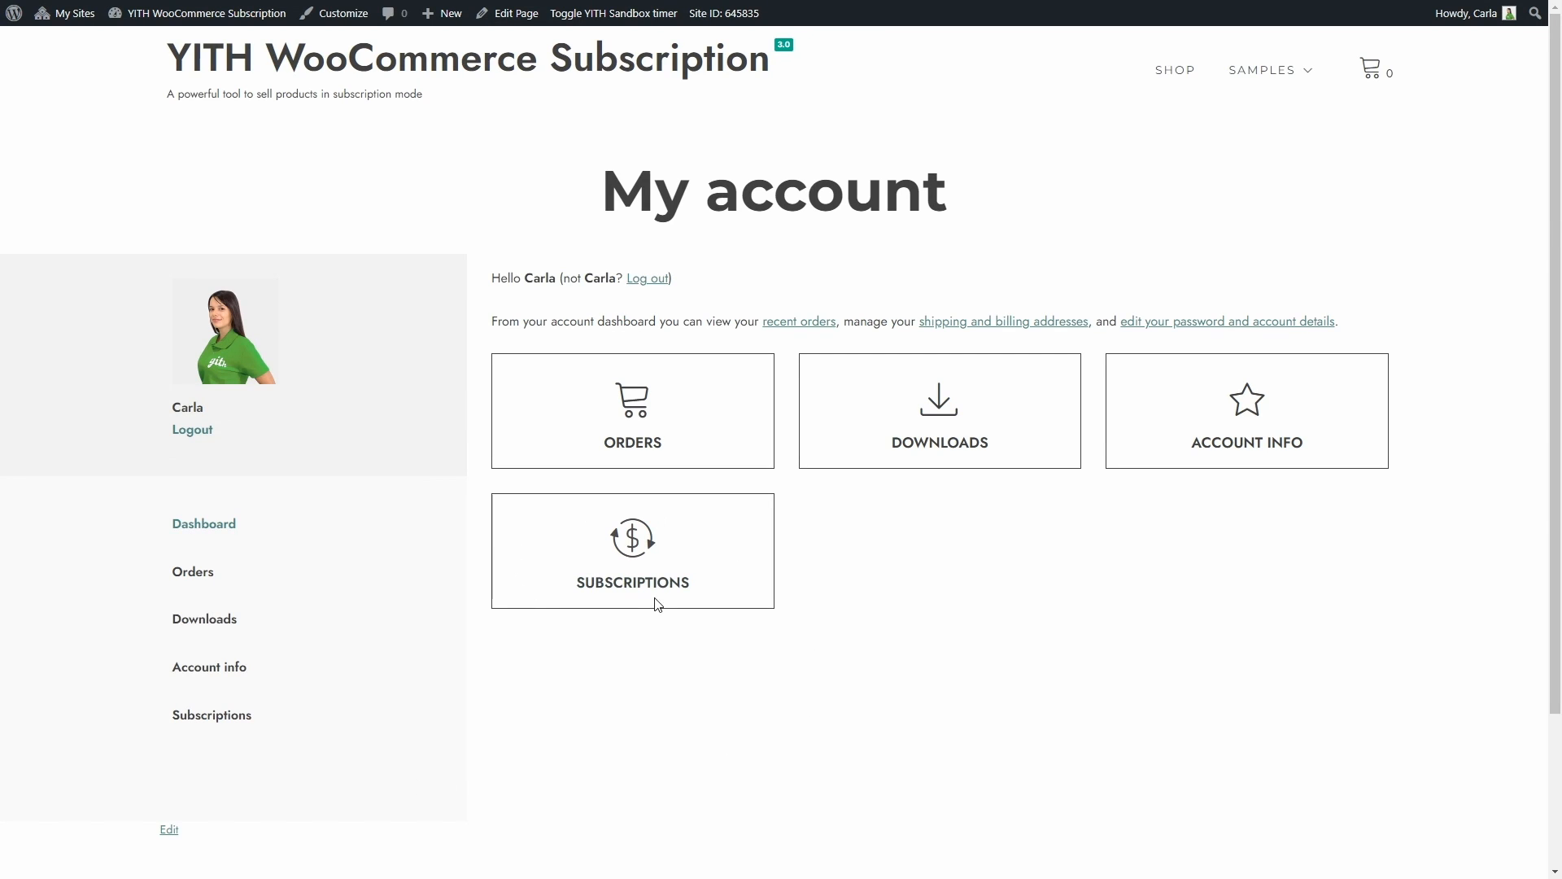
# View the Hosting plans - Gold subscription in My Account and examine its pause and cancel dialogs, keeping the subscription
pyautogui.click(636, 581)
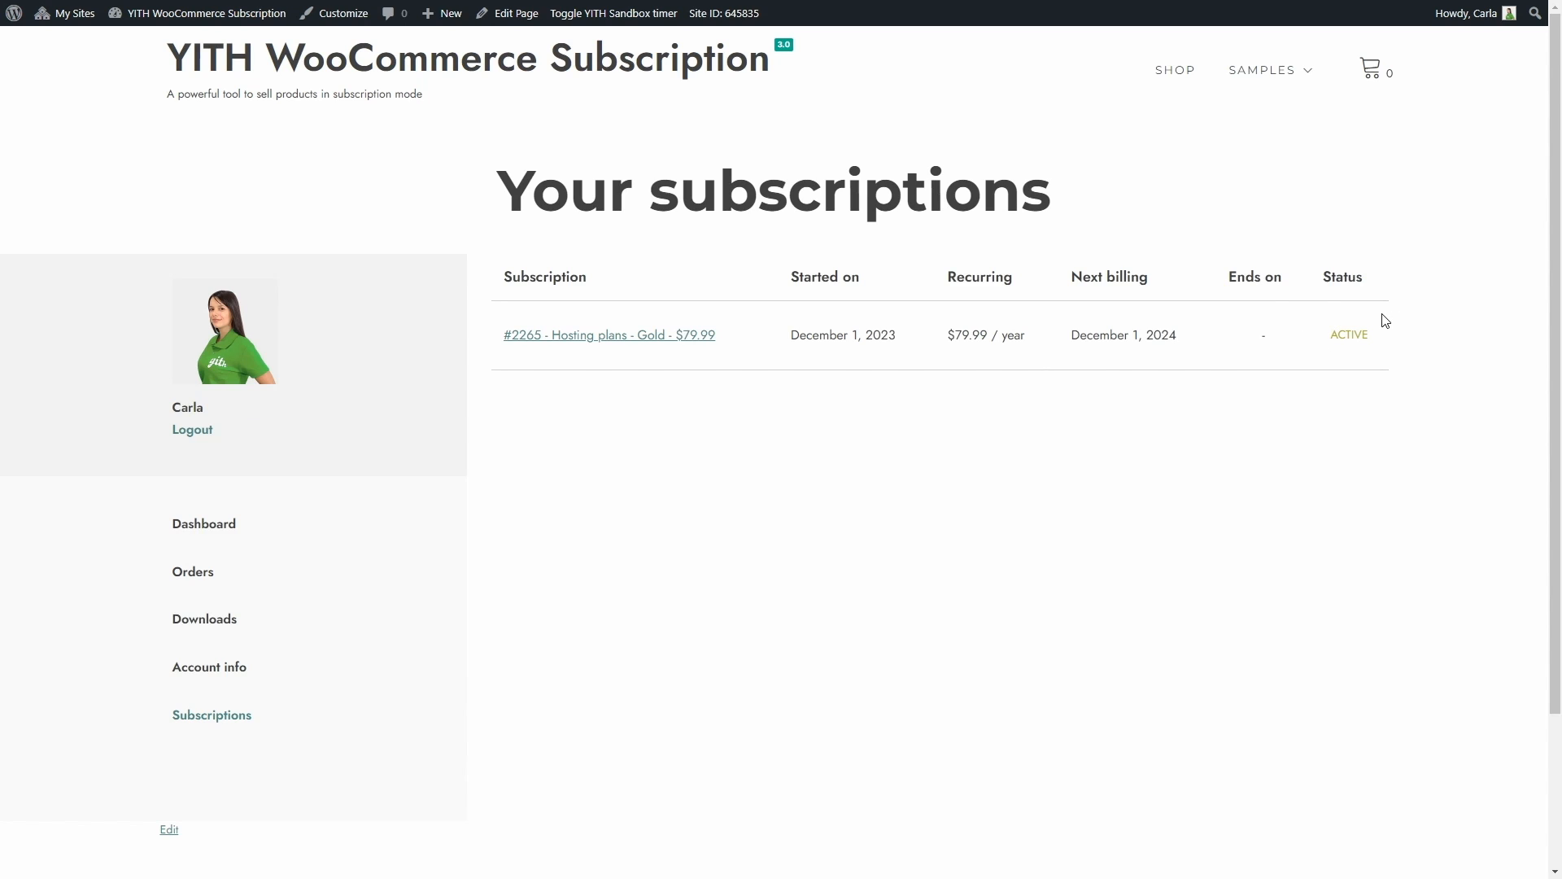
pyautogui.click(530, 337)
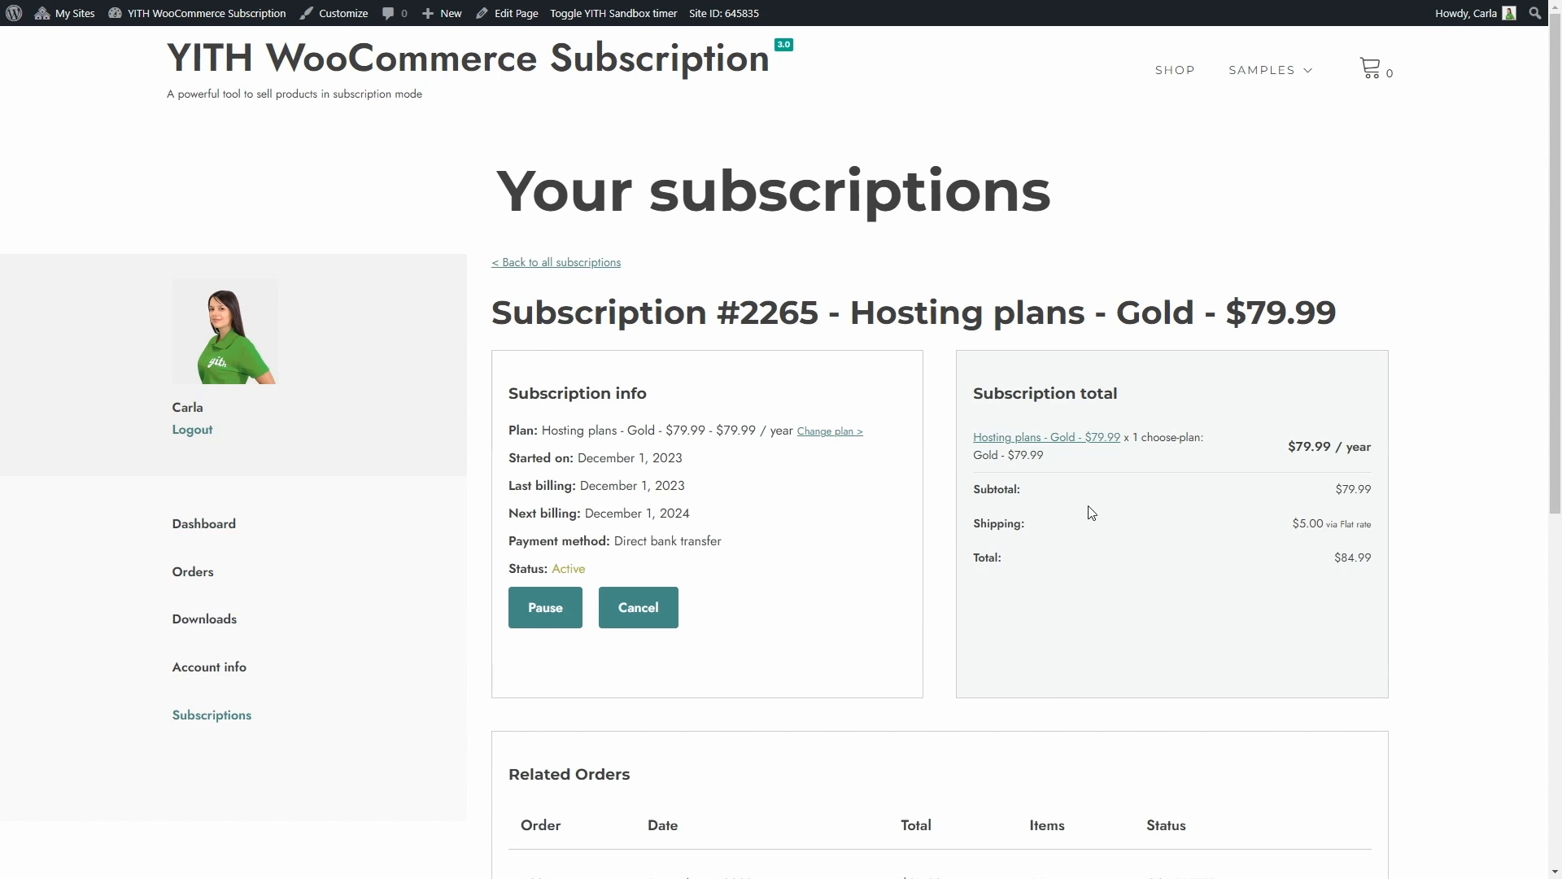
pyautogui.click(548, 597)
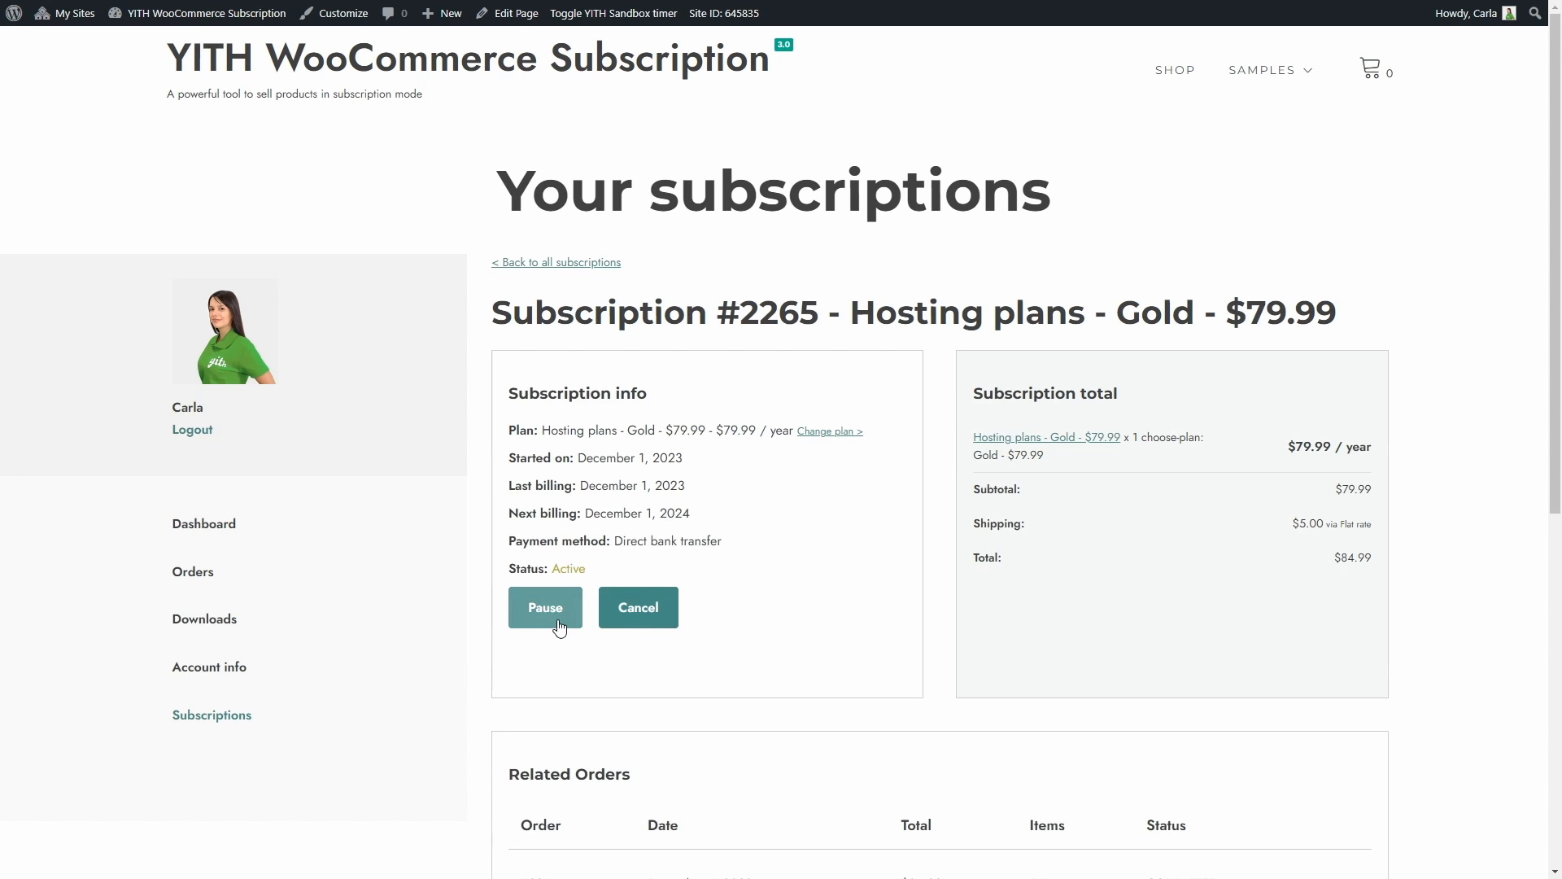
pyautogui.click(639, 624)
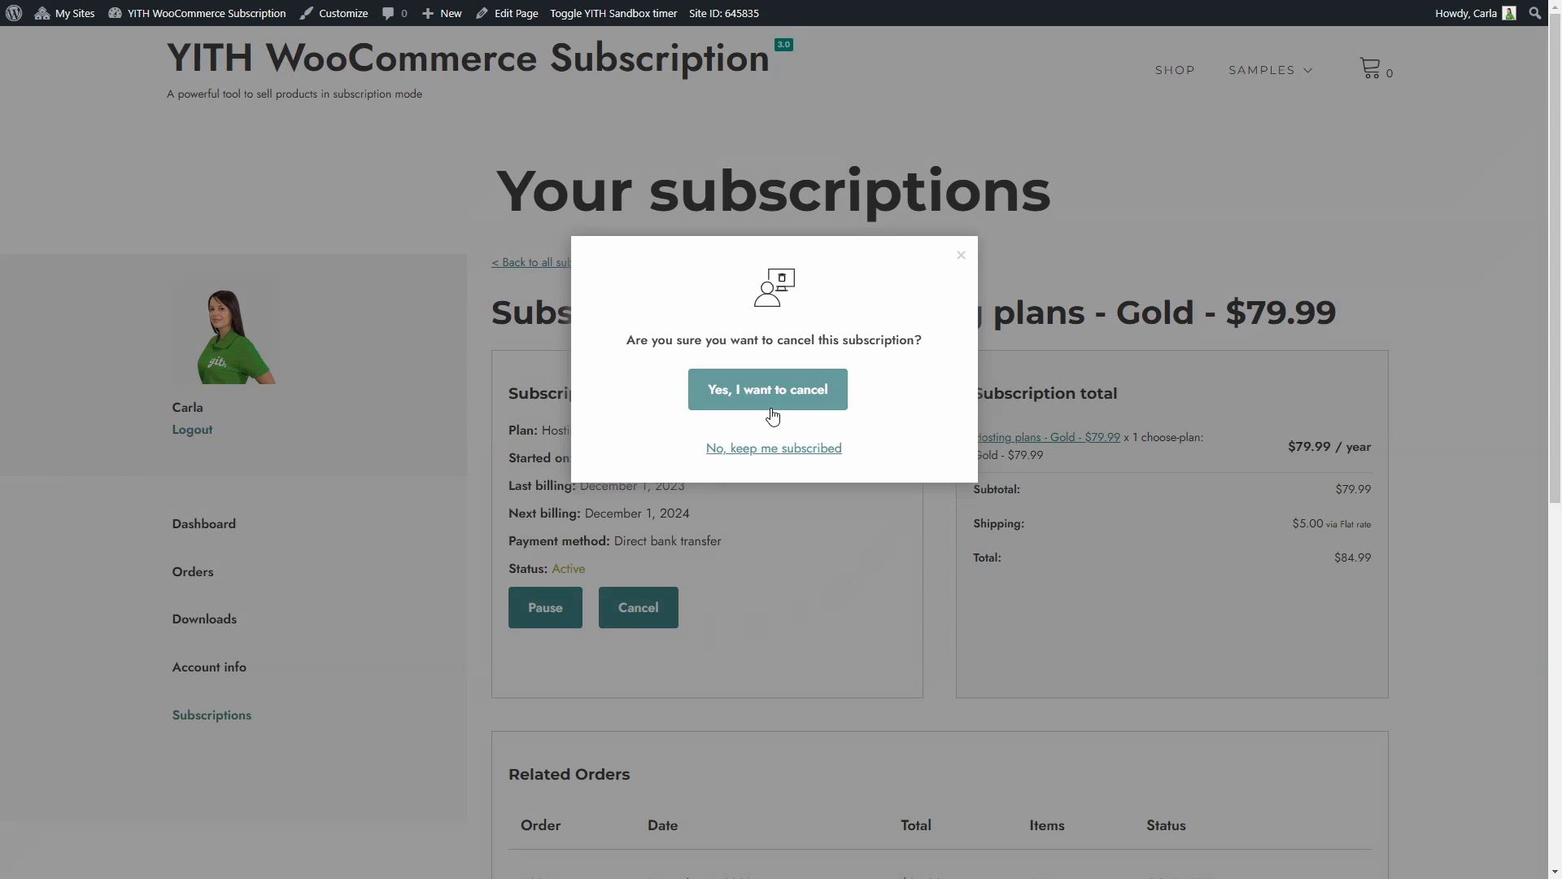
pyautogui.click(742, 453)
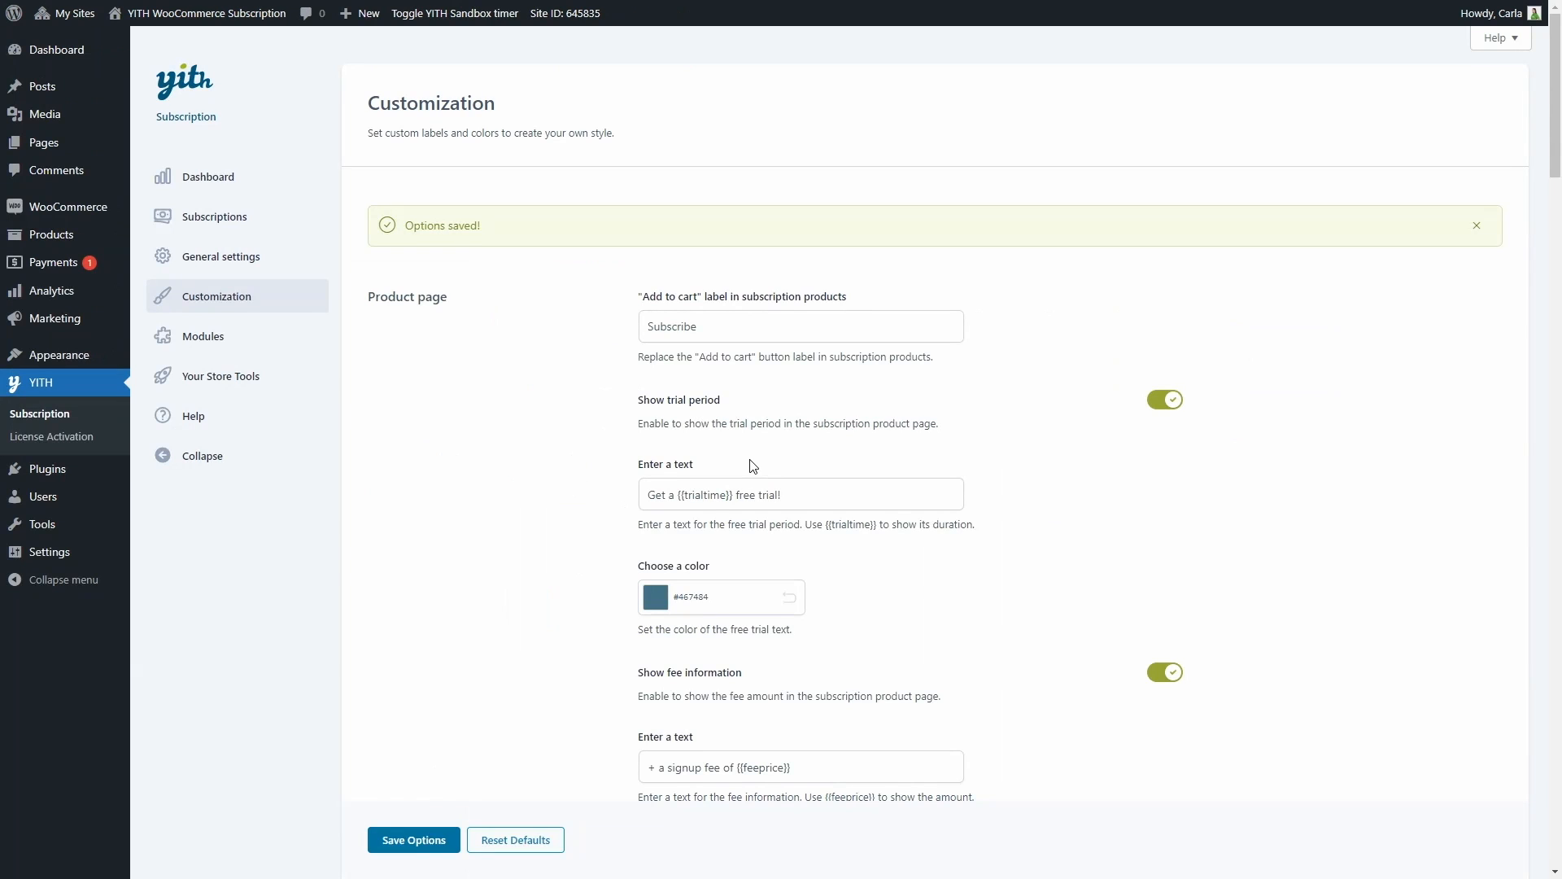
# Enable the Renewal synchronization and Delivery schedules modules
pyautogui.click(244, 345)
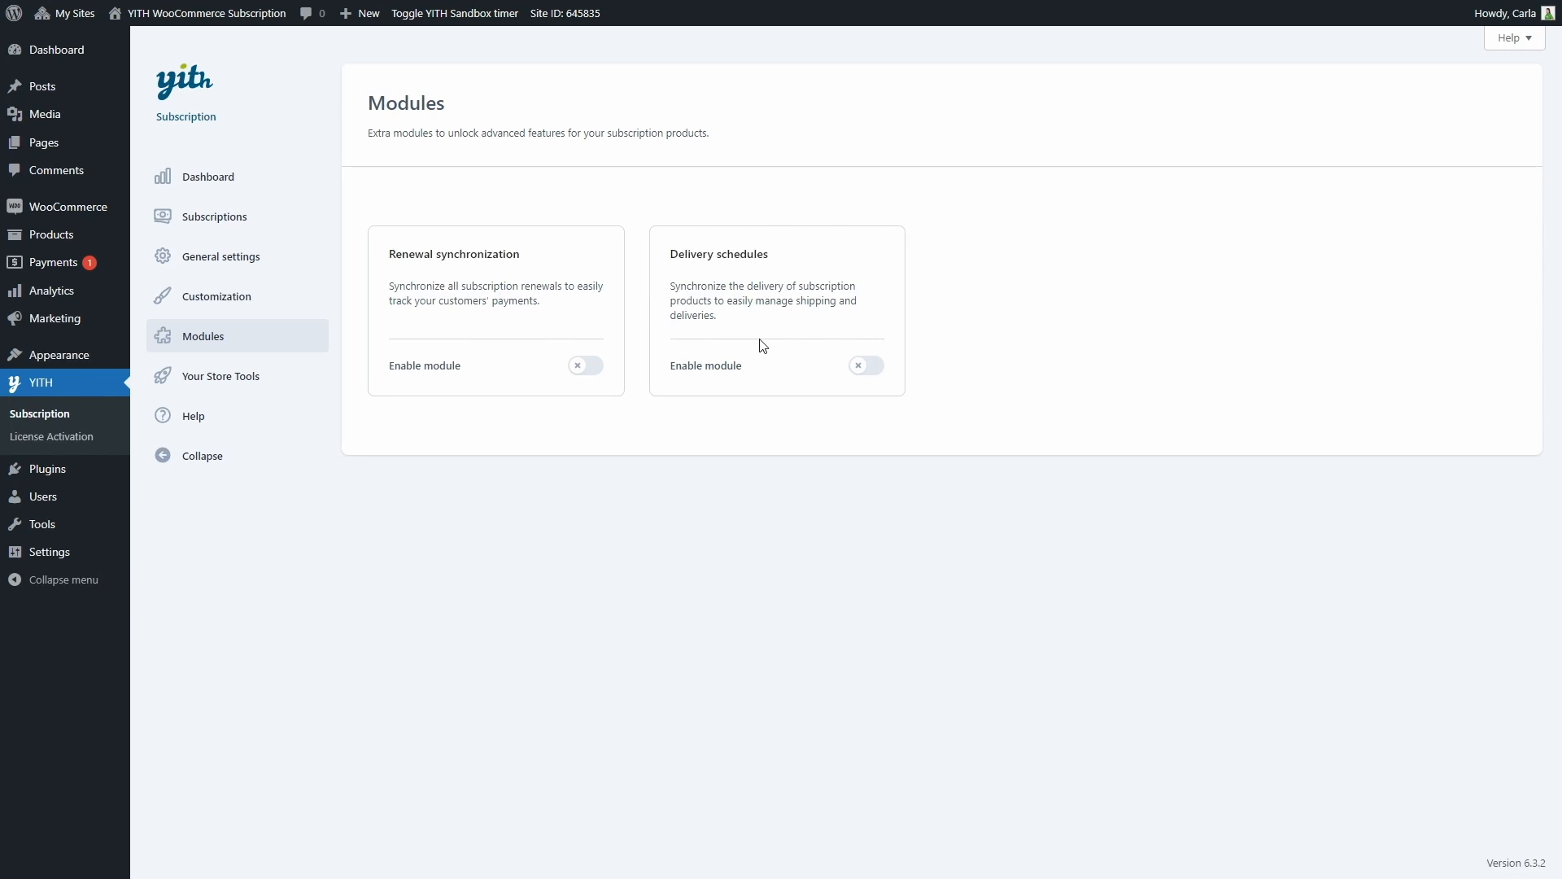
pyautogui.click(584, 365)
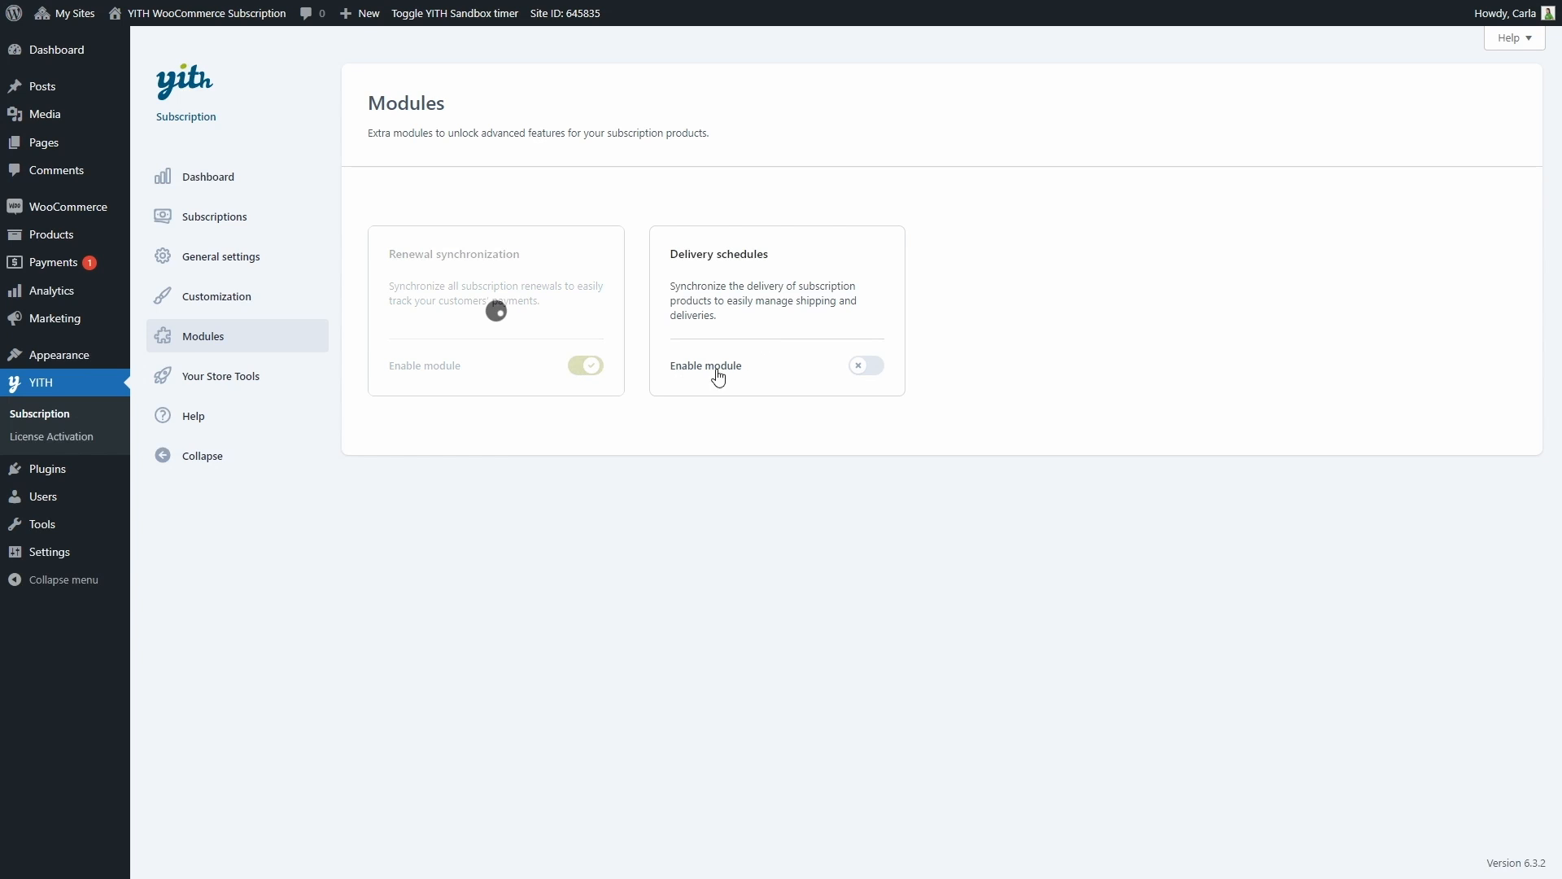
pyautogui.click(859, 365)
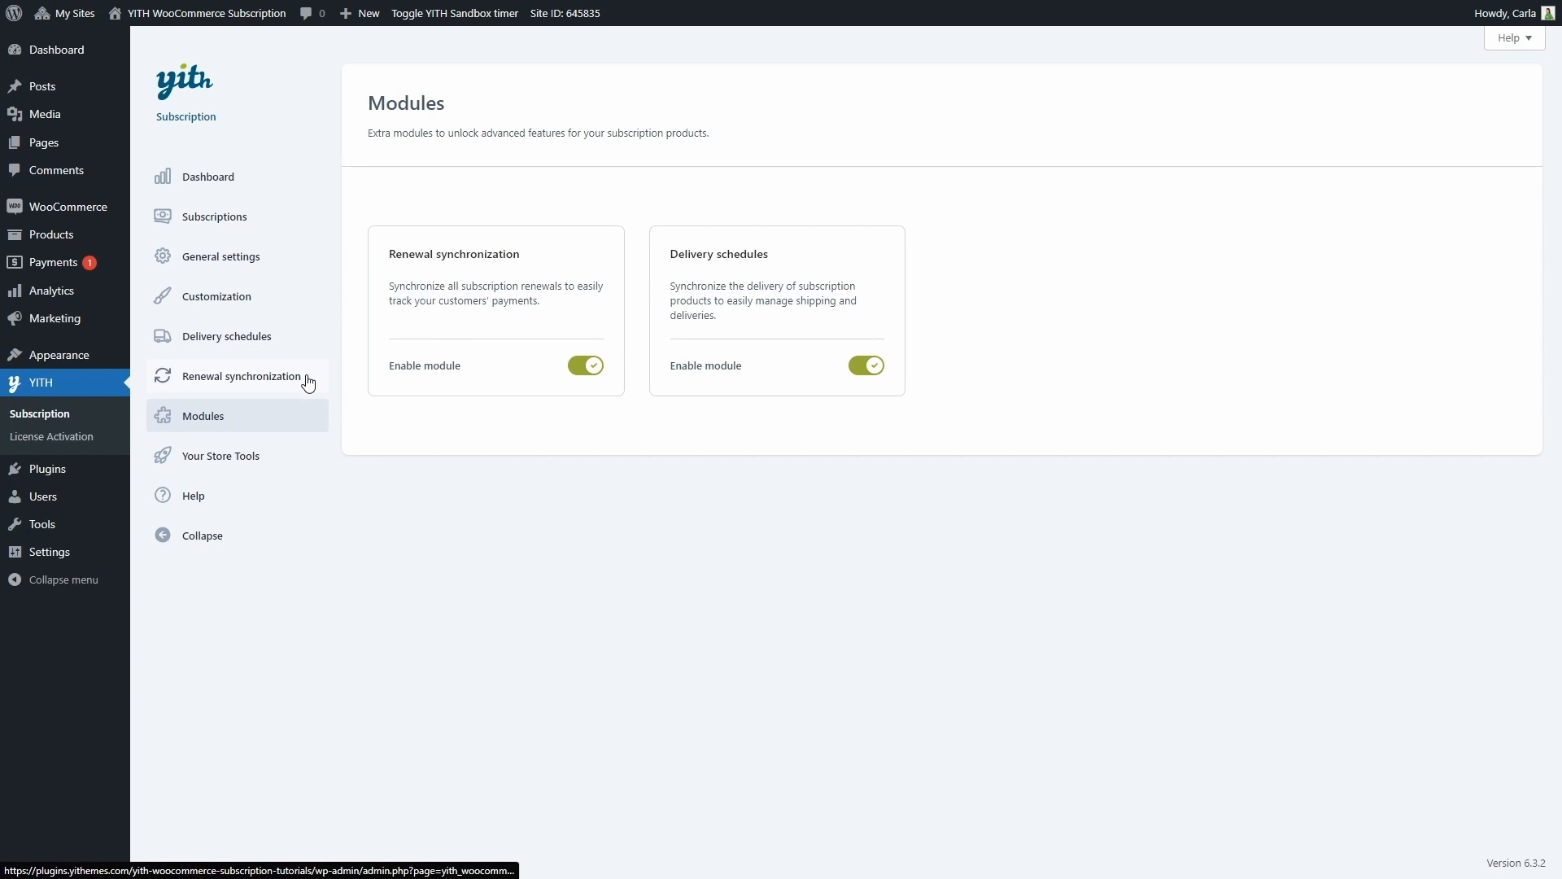
# Open the list of all delivery schedules and examine the delivery status choices for the April 19, 2021 shipment, keeping it Shipped
pyautogui.click(237, 347)
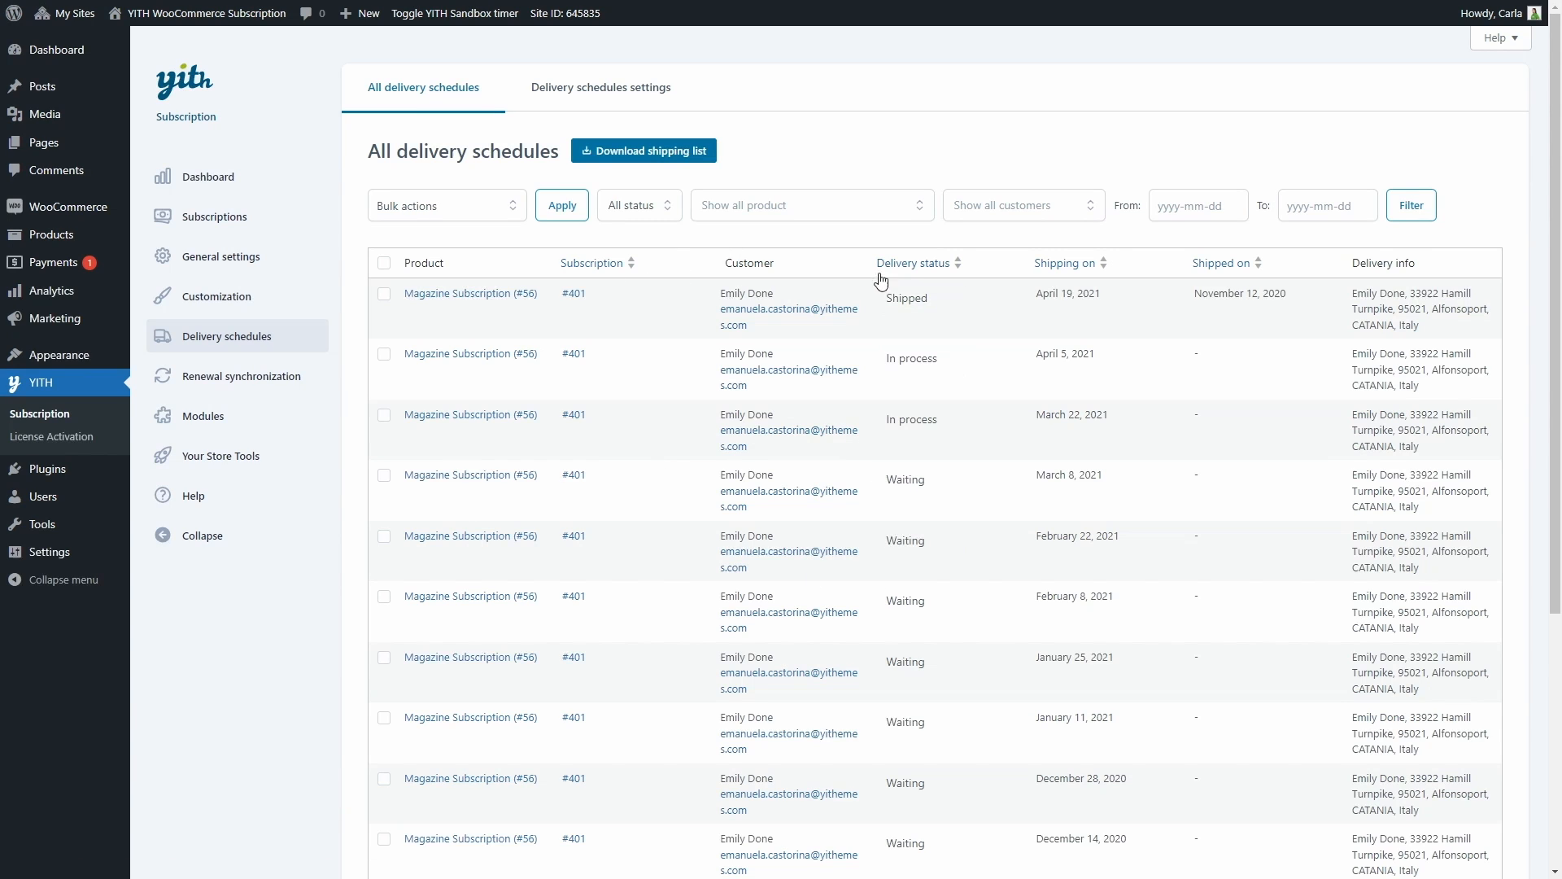
pyautogui.click(924, 312)
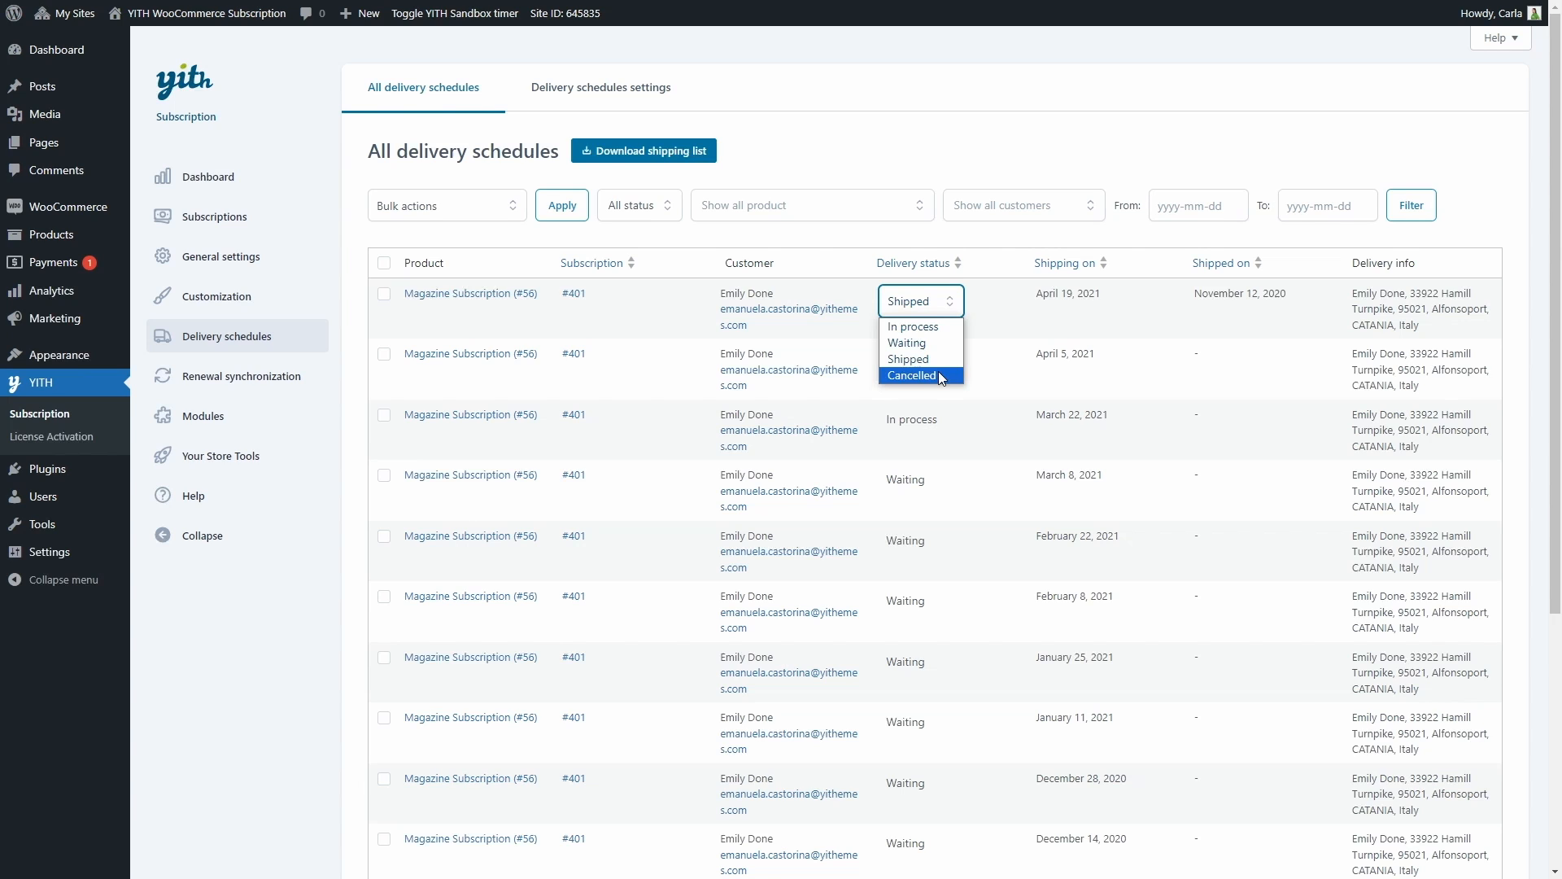
pyautogui.click(936, 359)
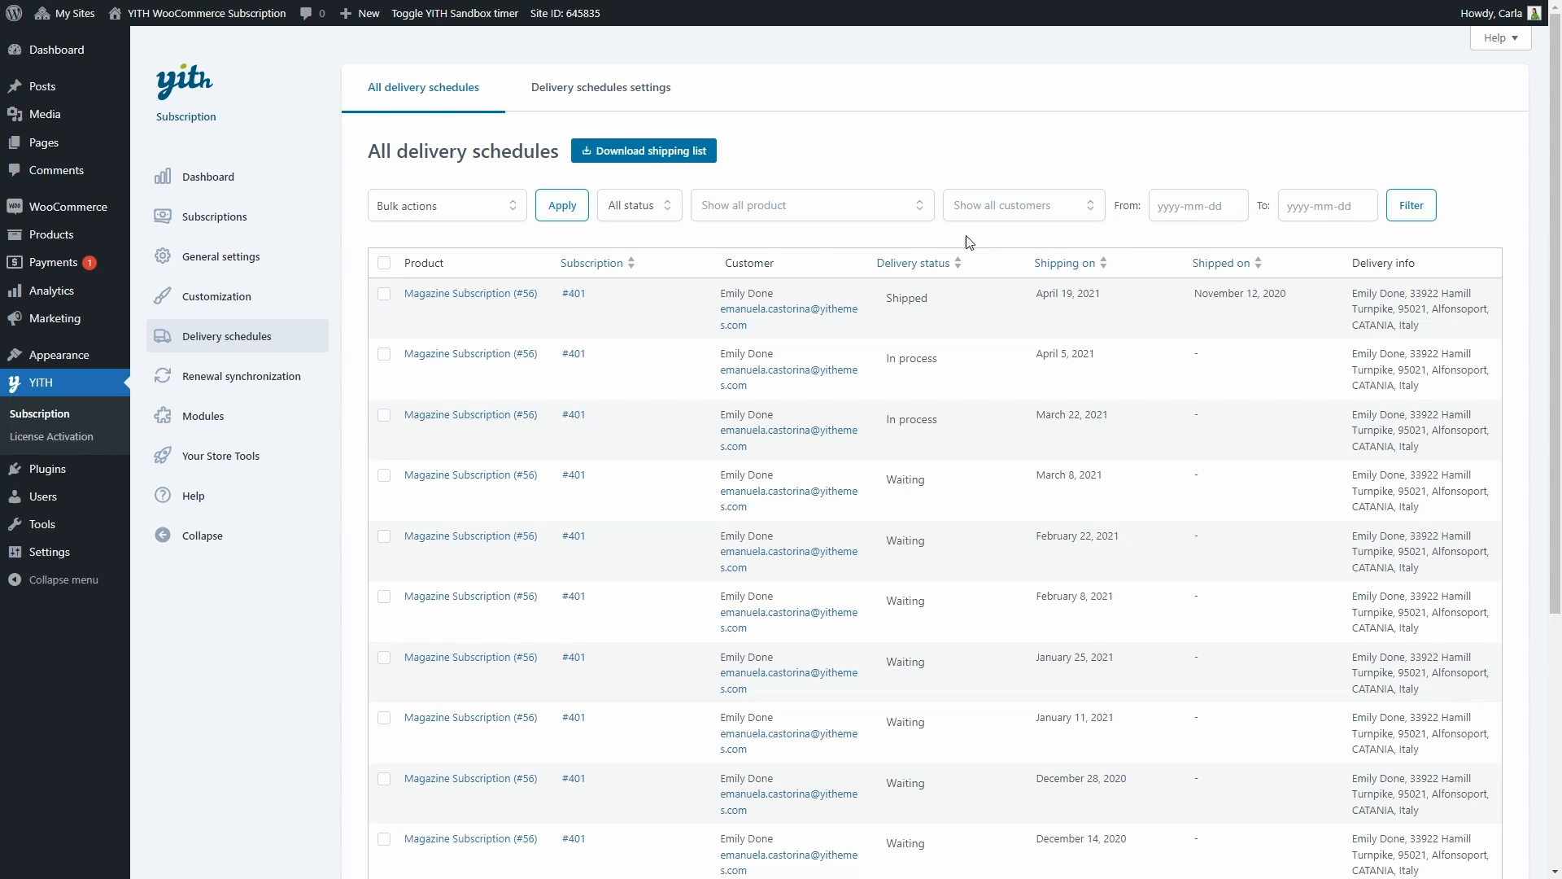
# Filter the delivery schedules by In process status and set the April 5, 2021 magazine delivery to Shipped
pyautogui.click(666, 208)
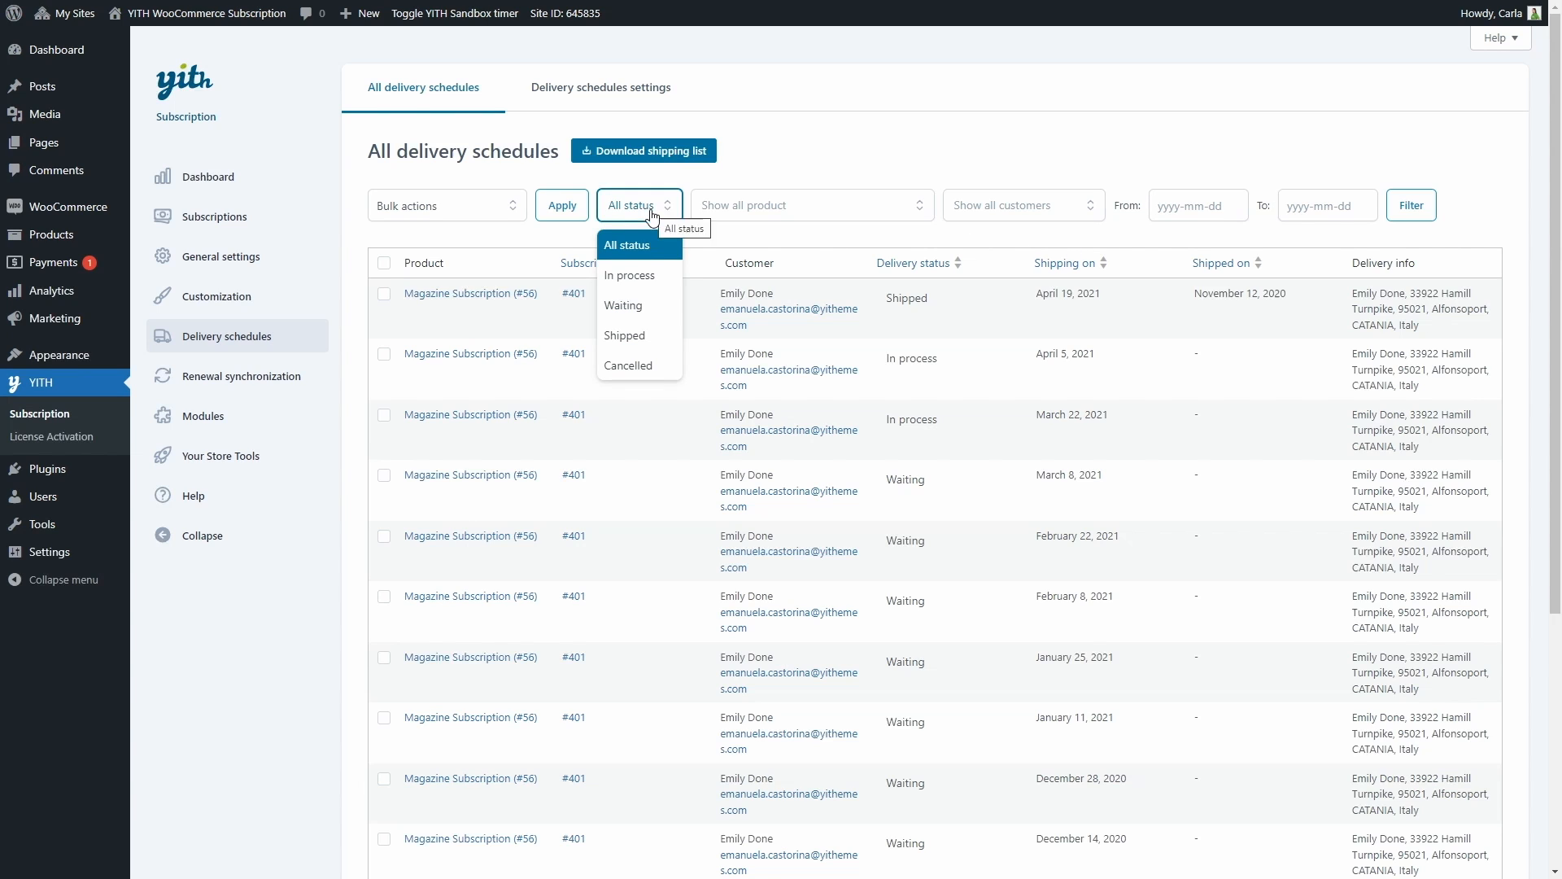
pyautogui.click(647, 275)
pyautogui.click(1412, 216)
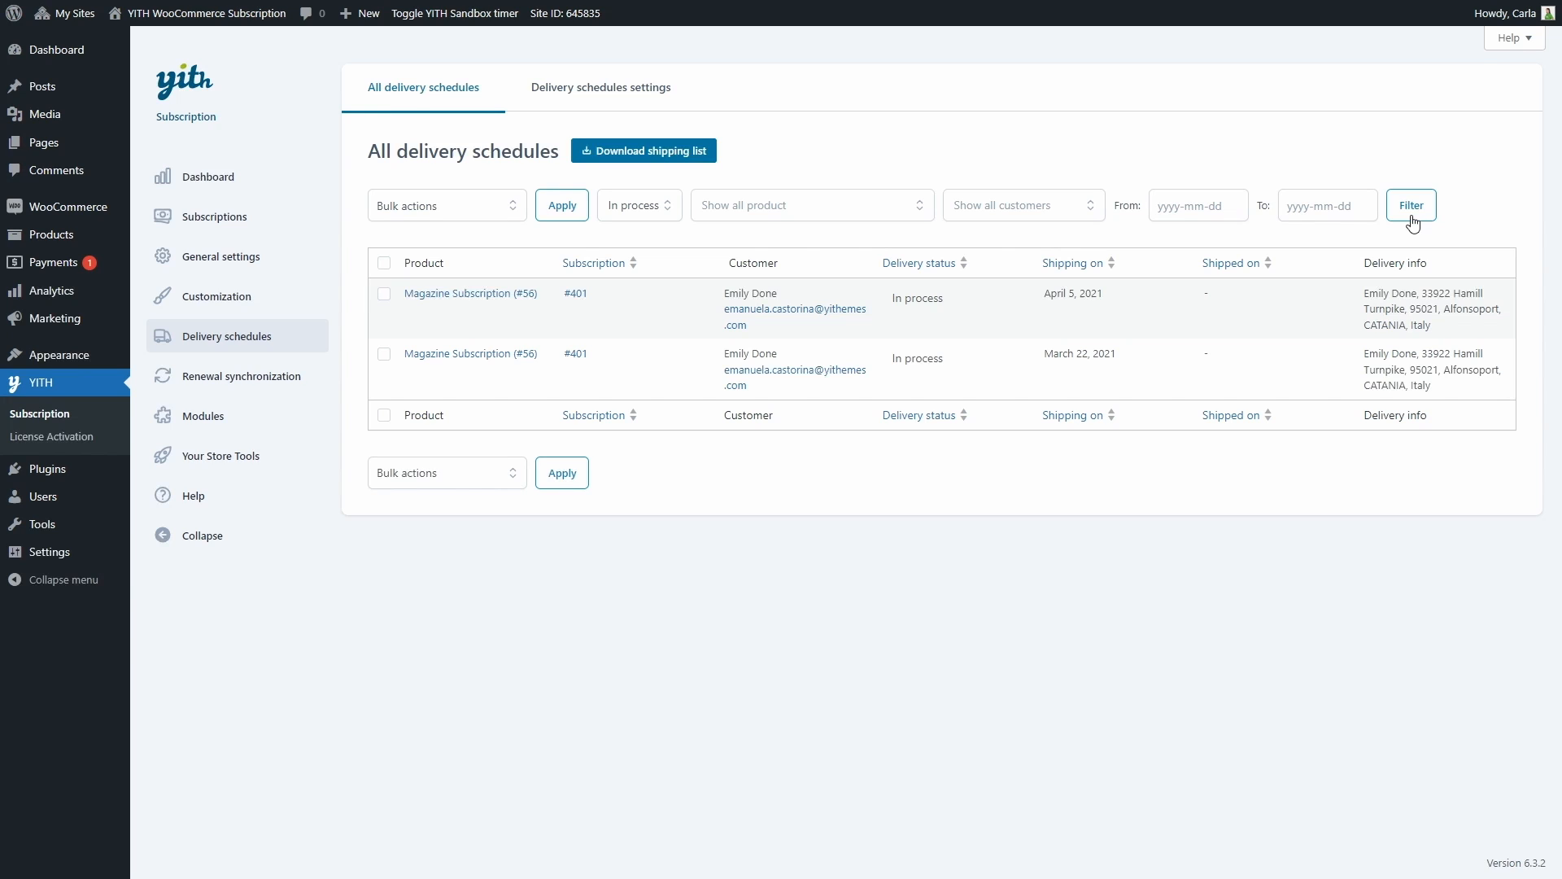
pyautogui.click(940, 302)
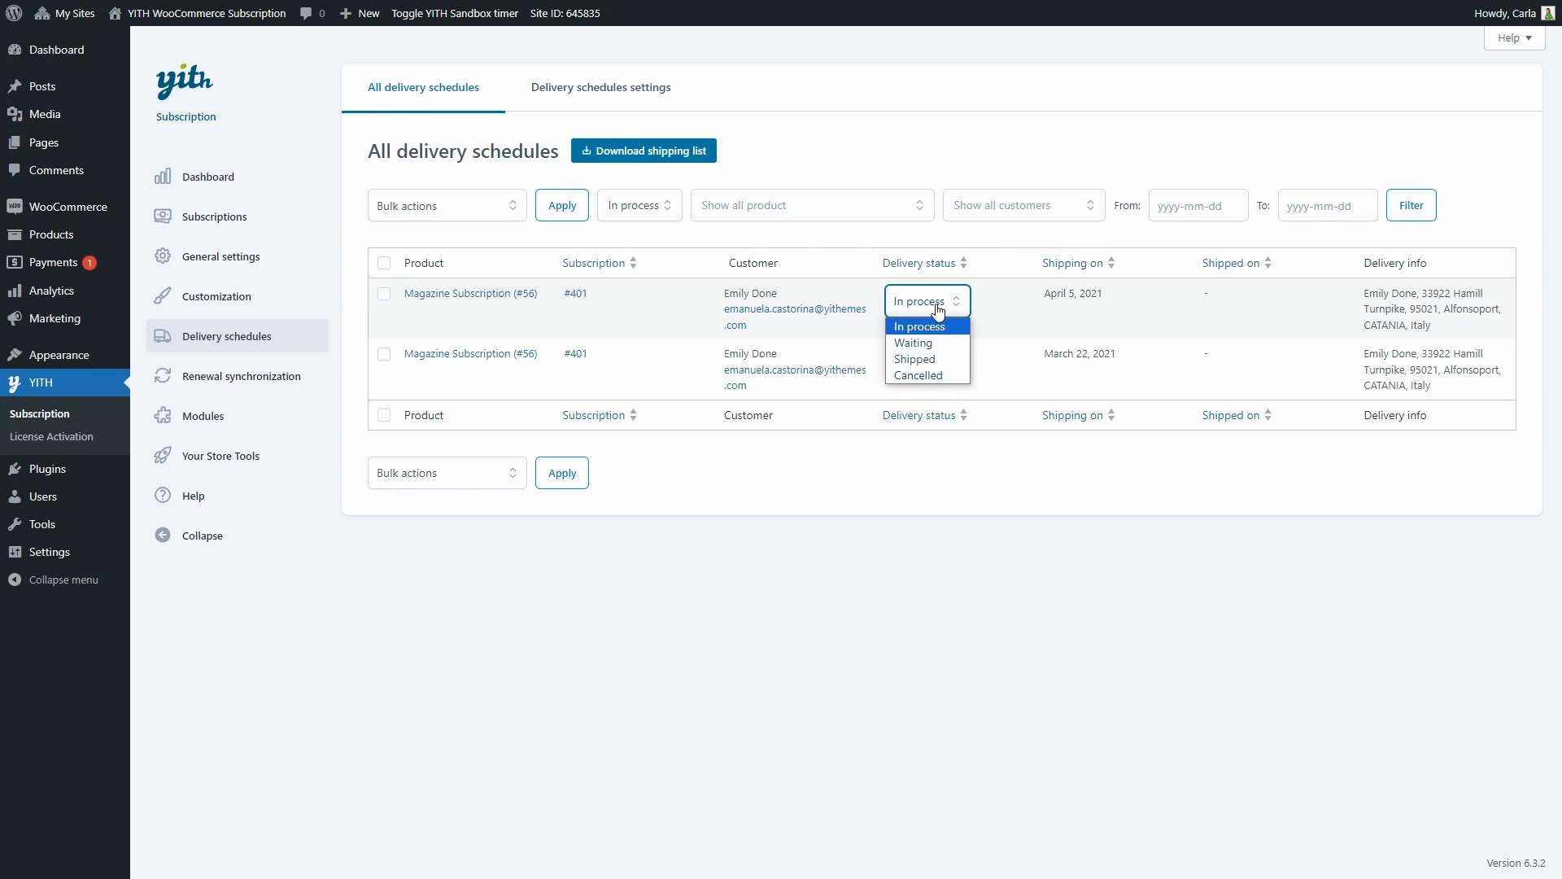
pyautogui.click(926, 358)
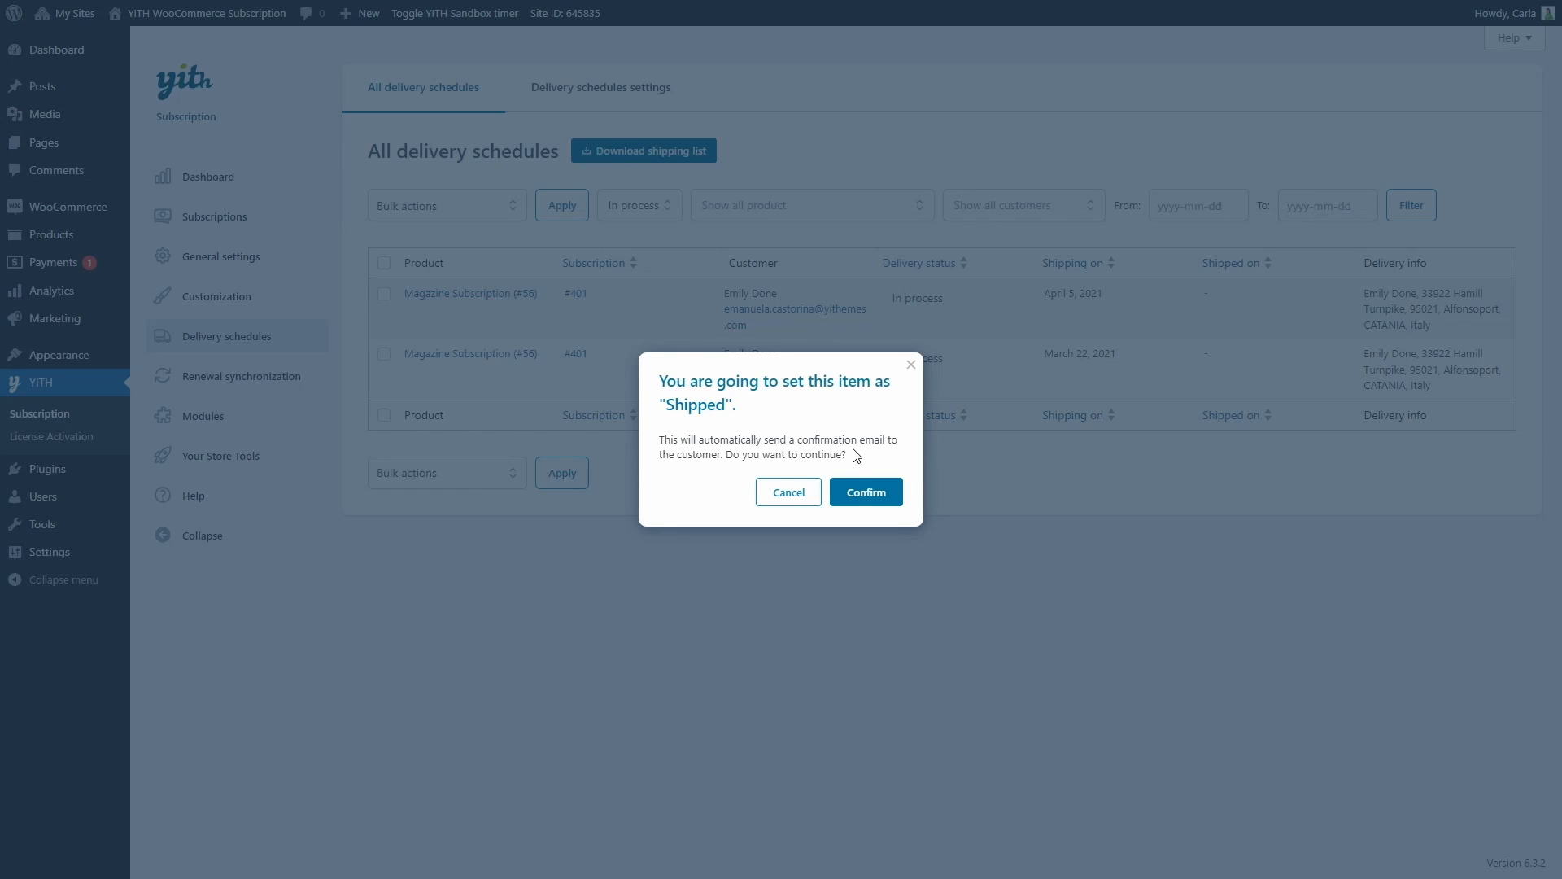
pyautogui.click(859, 492)
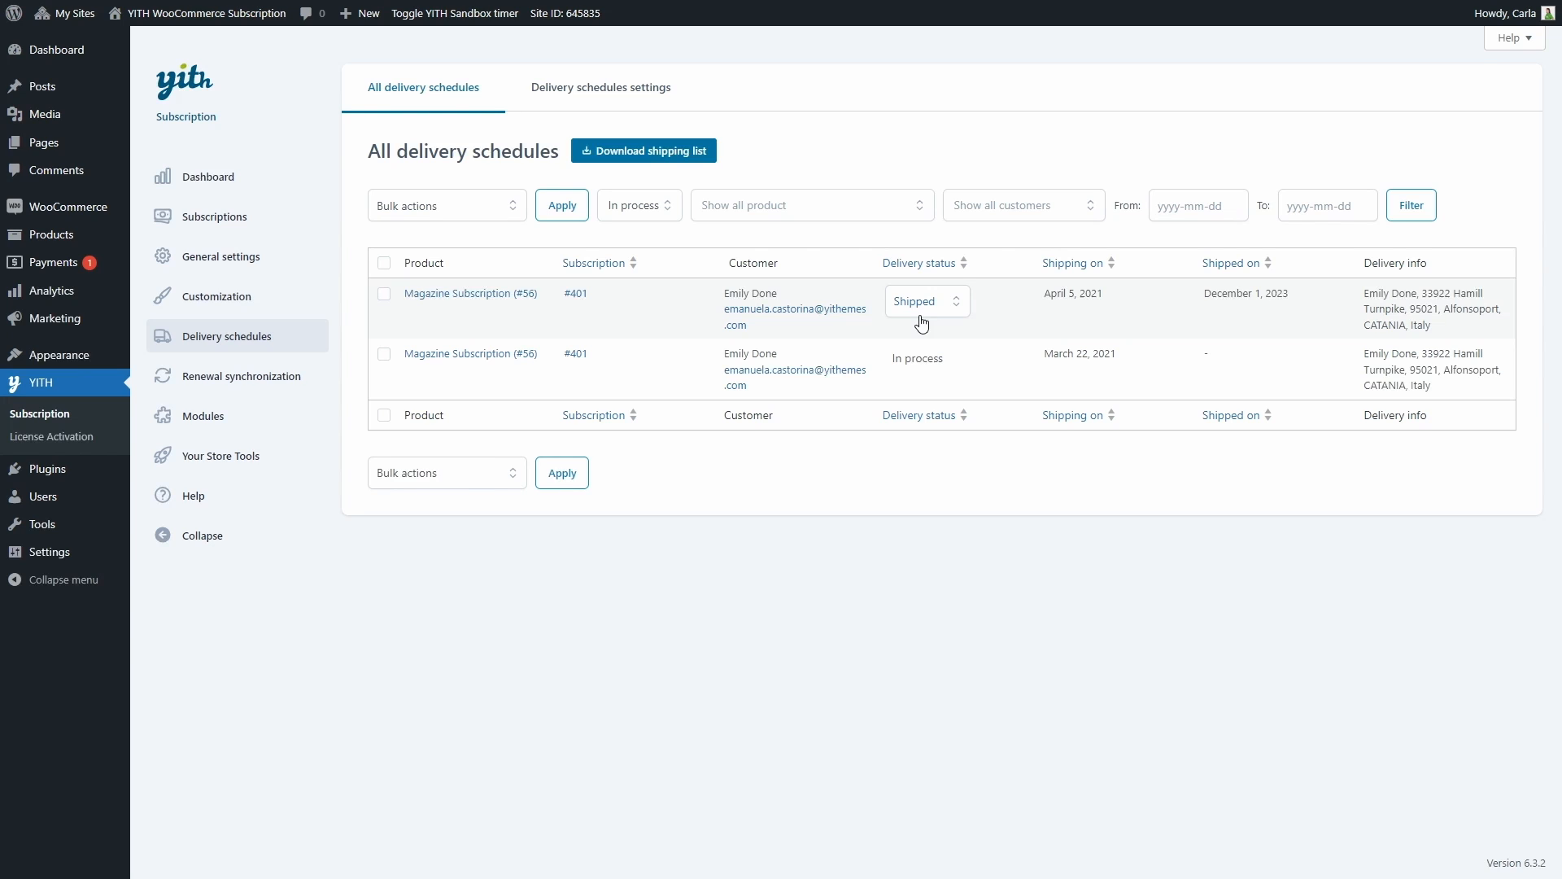
# Examine the status filter and the bulk actions available for the delivery schedules without applying any
pyautogui.click(635, 214)
pyautogui.click(638, 213)
pyautogui.click(493, 205)
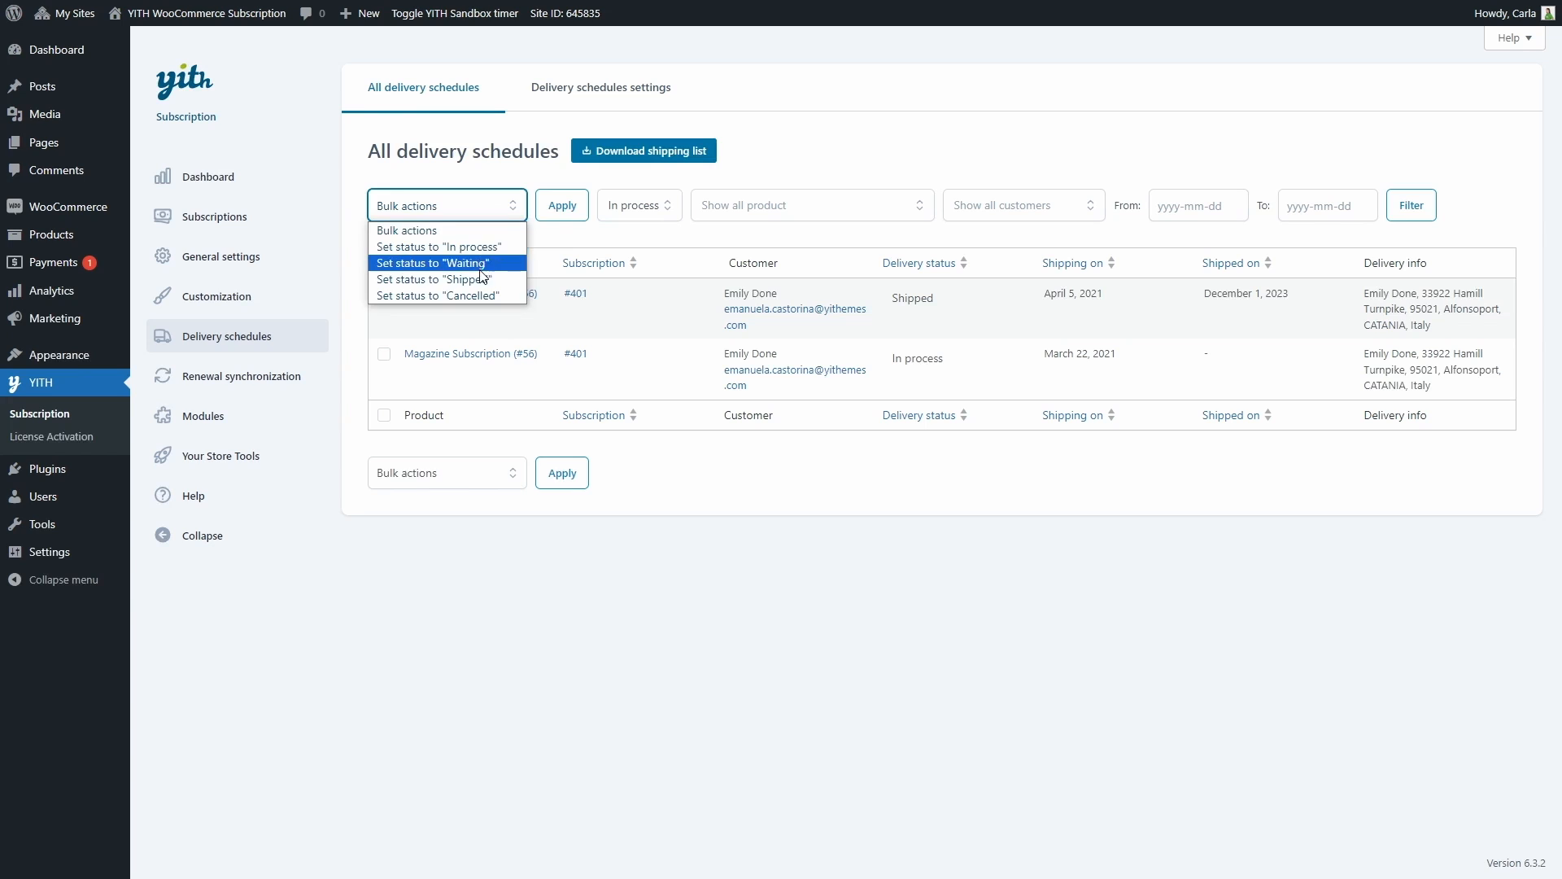
pyautogui.click(482, 214)
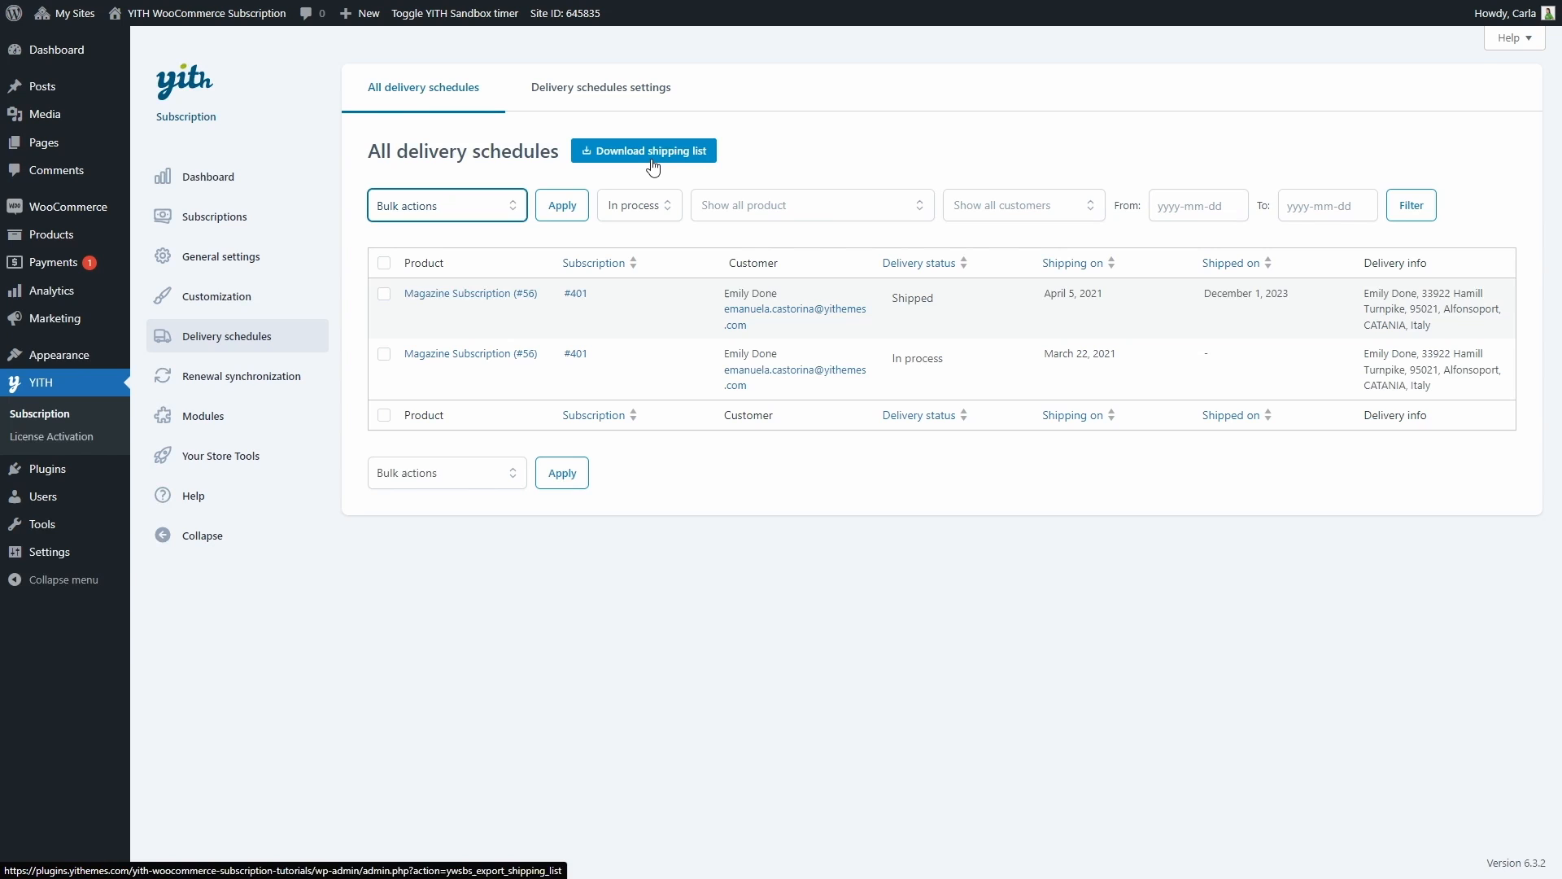
# Open the delivery schedules settings and set the default delivery schedule to every 1 month
pyautogui.click(607, 109)
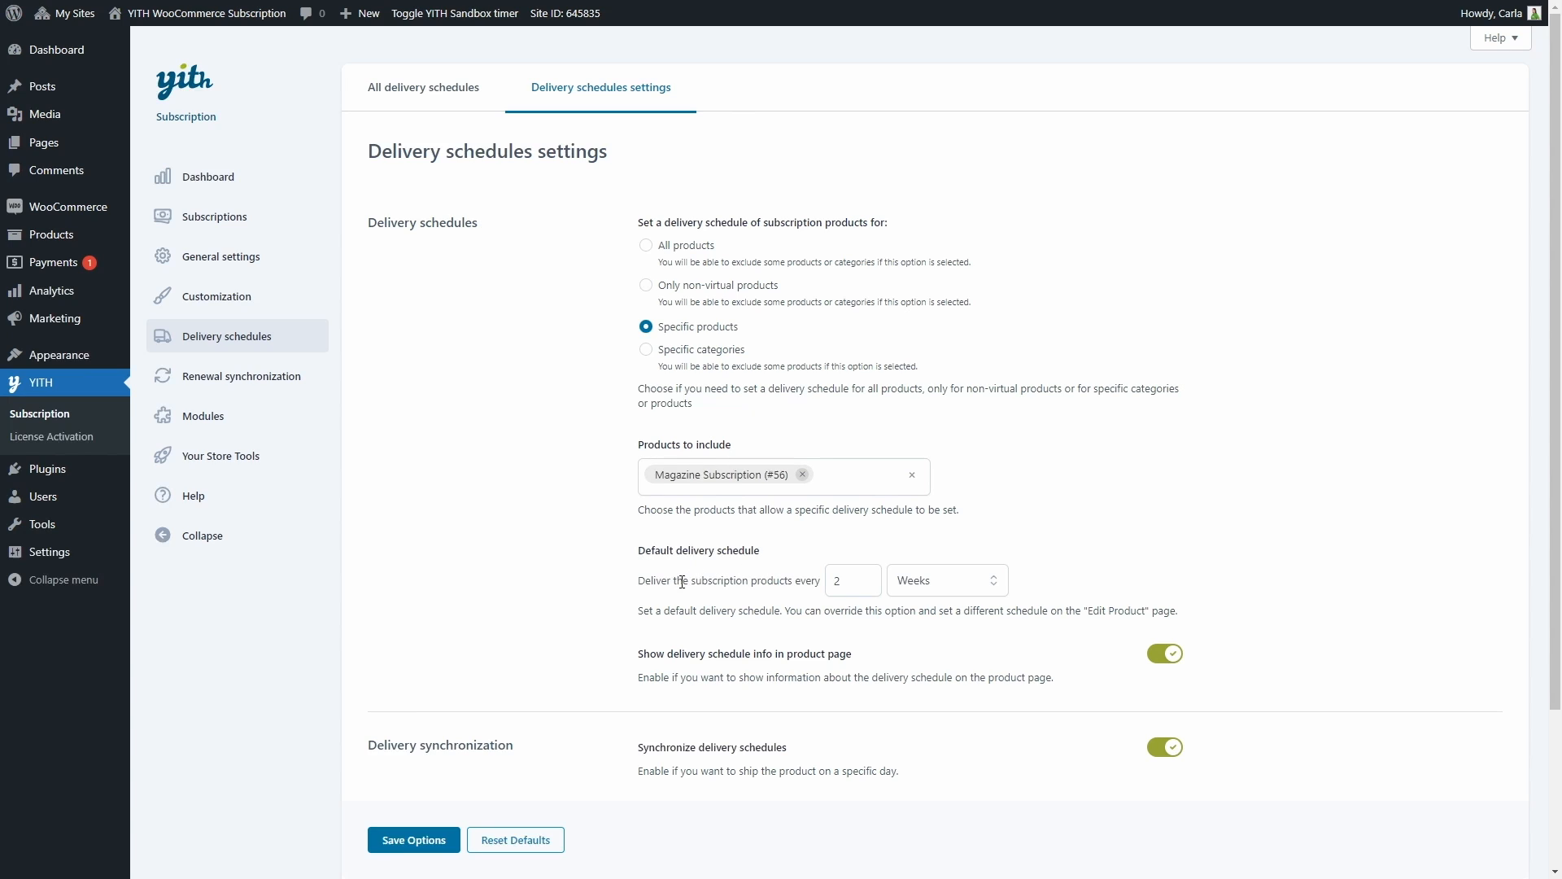
pyautogui.click(873, 586)
pyautogui.click(909, 585)
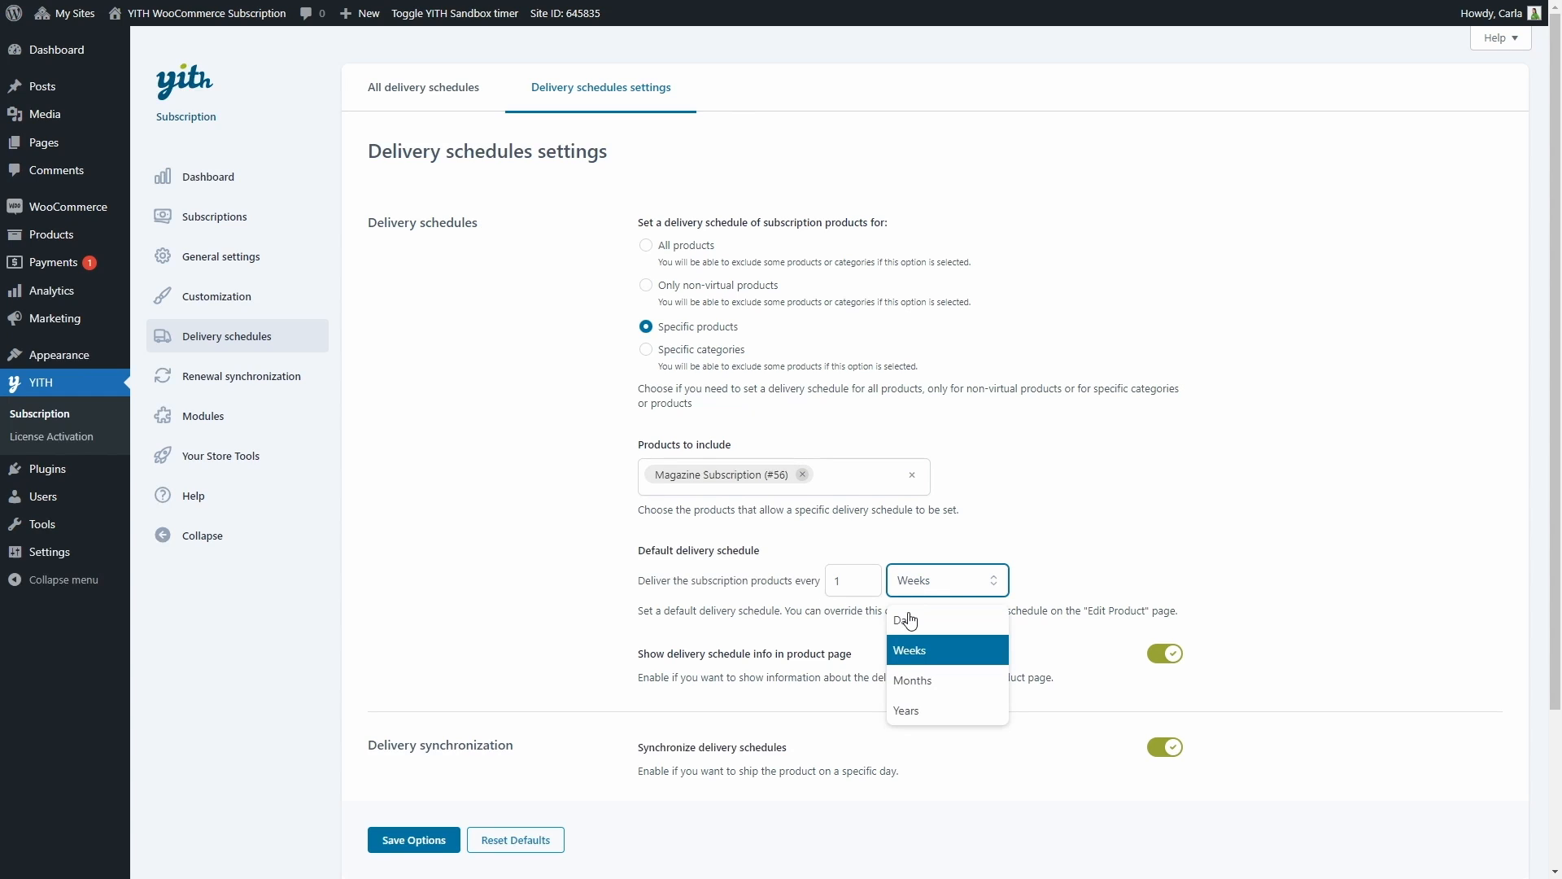
pyautogui.click(909, 684)
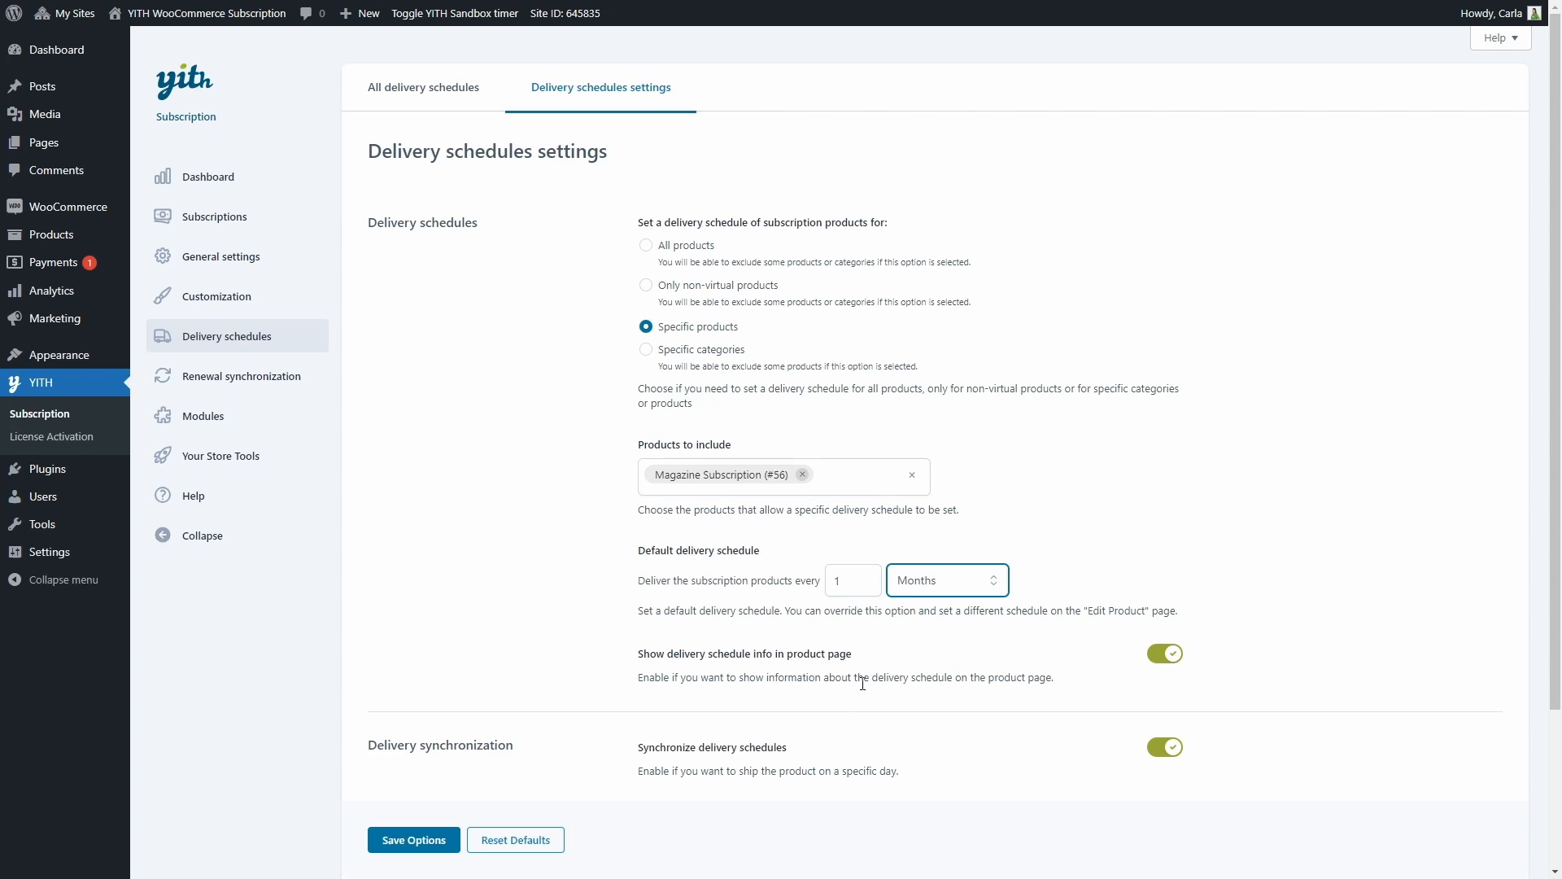
# Try Weeks and Years as the default delivery unit to examine the delivery synchronization choices each one offers
pyautogui.scroll(-3, 863, 683)
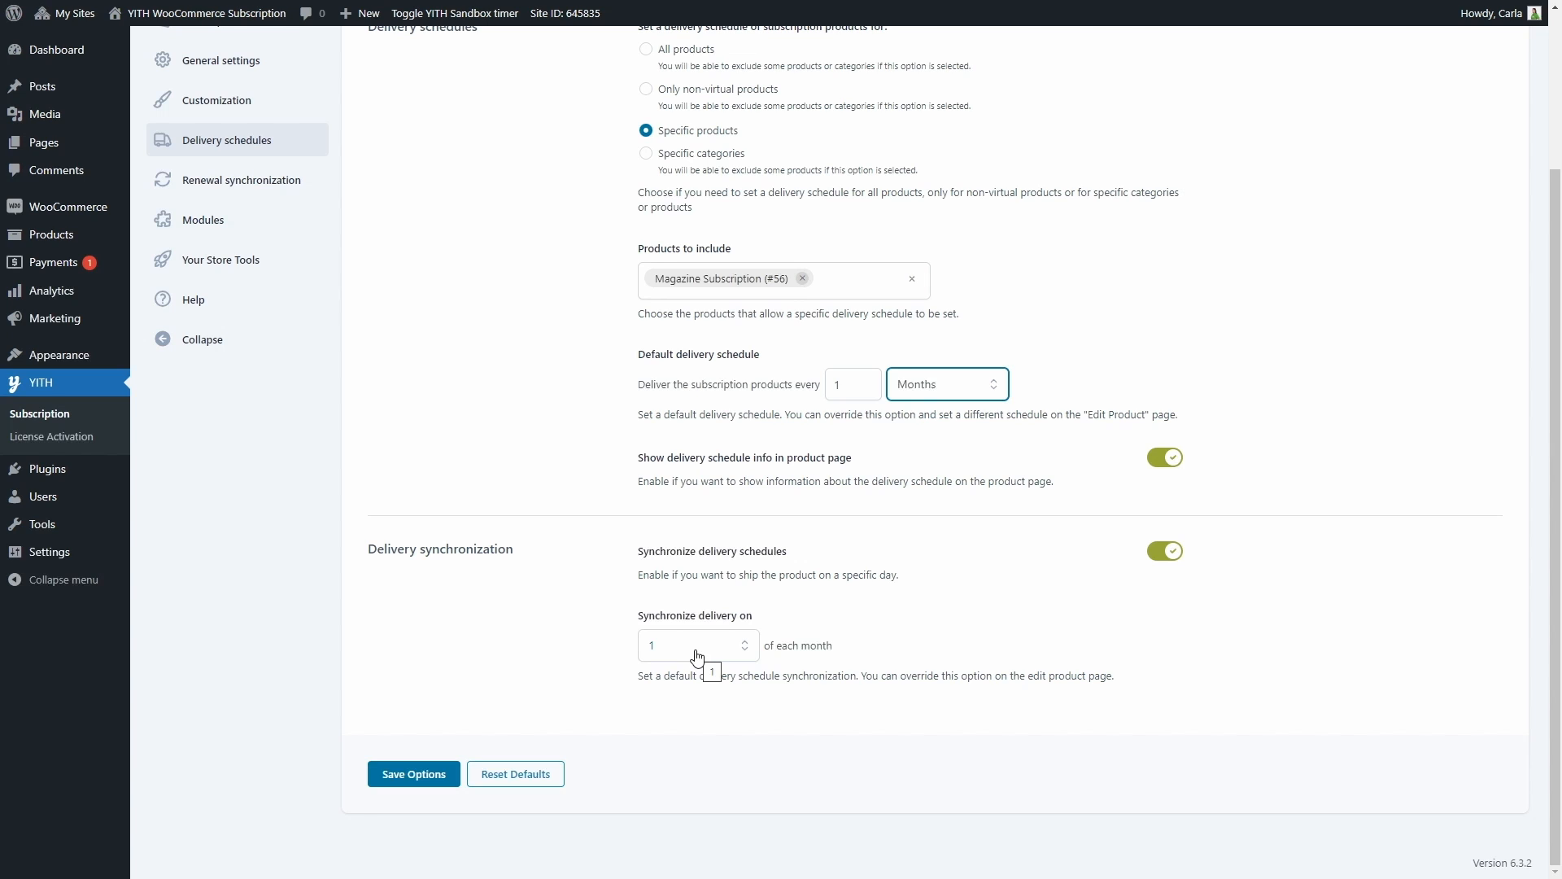
pyautogui.click(968, 394)
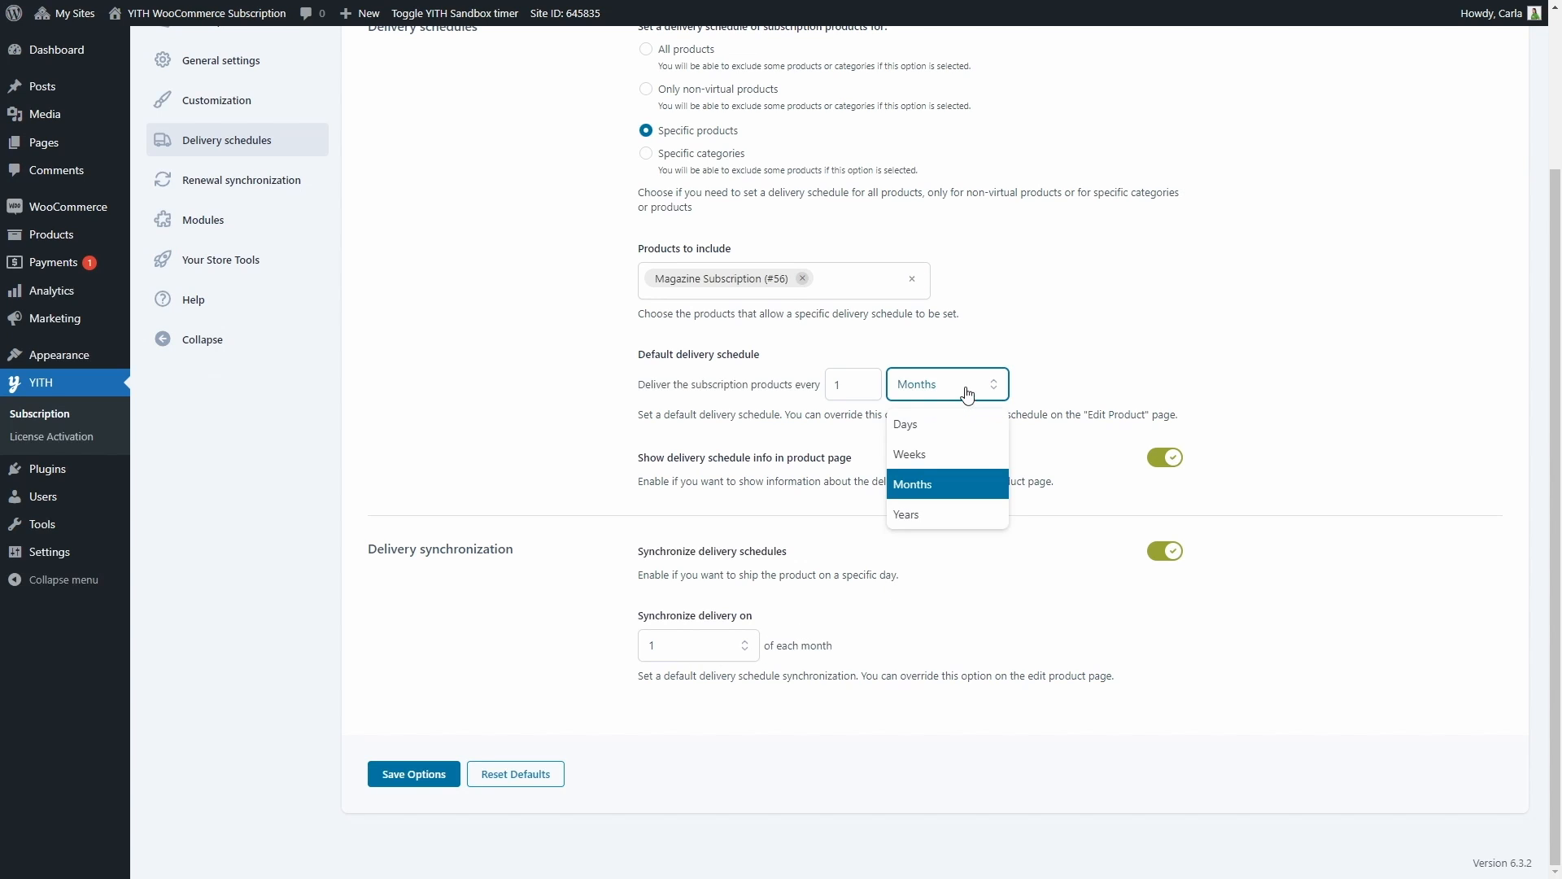
pyautogui.click(941, 456)
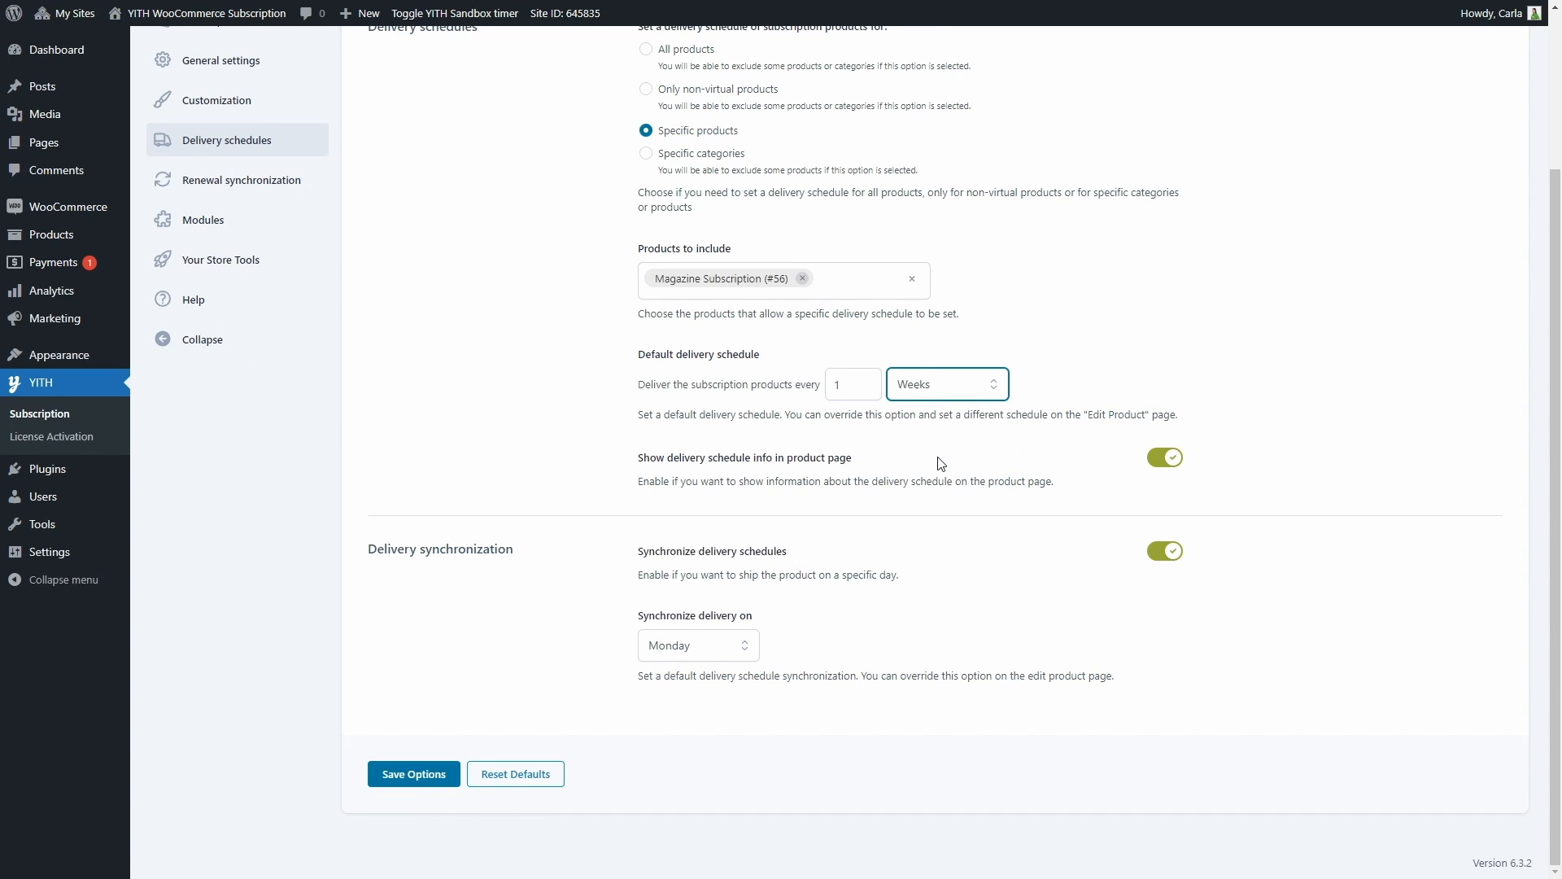
pyautogui.click(724, 648)
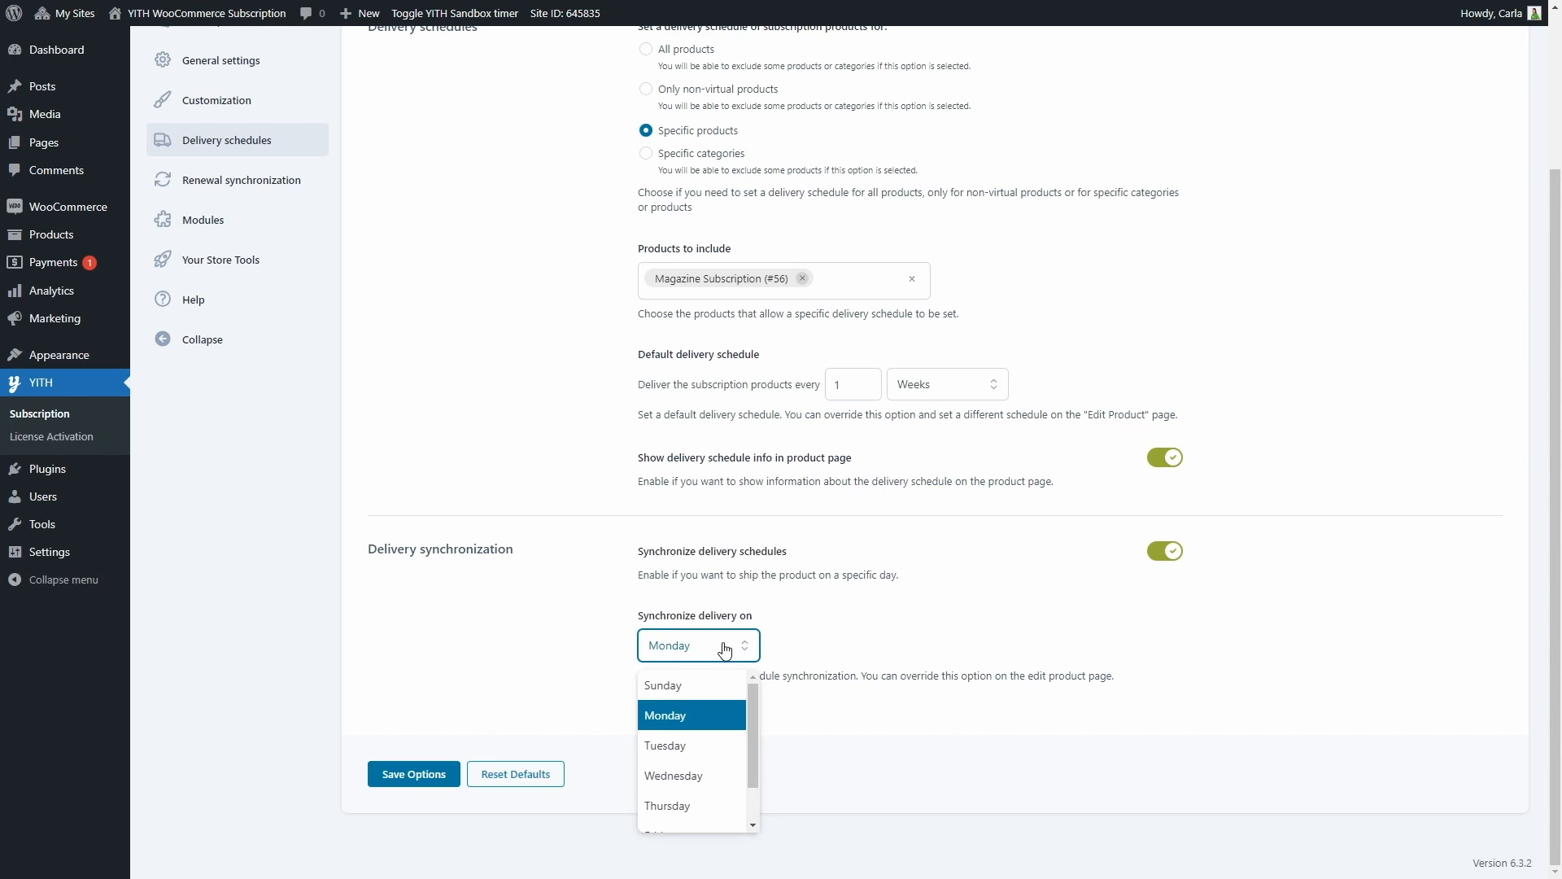
pyautogui.scroll(-2, 698, 735)
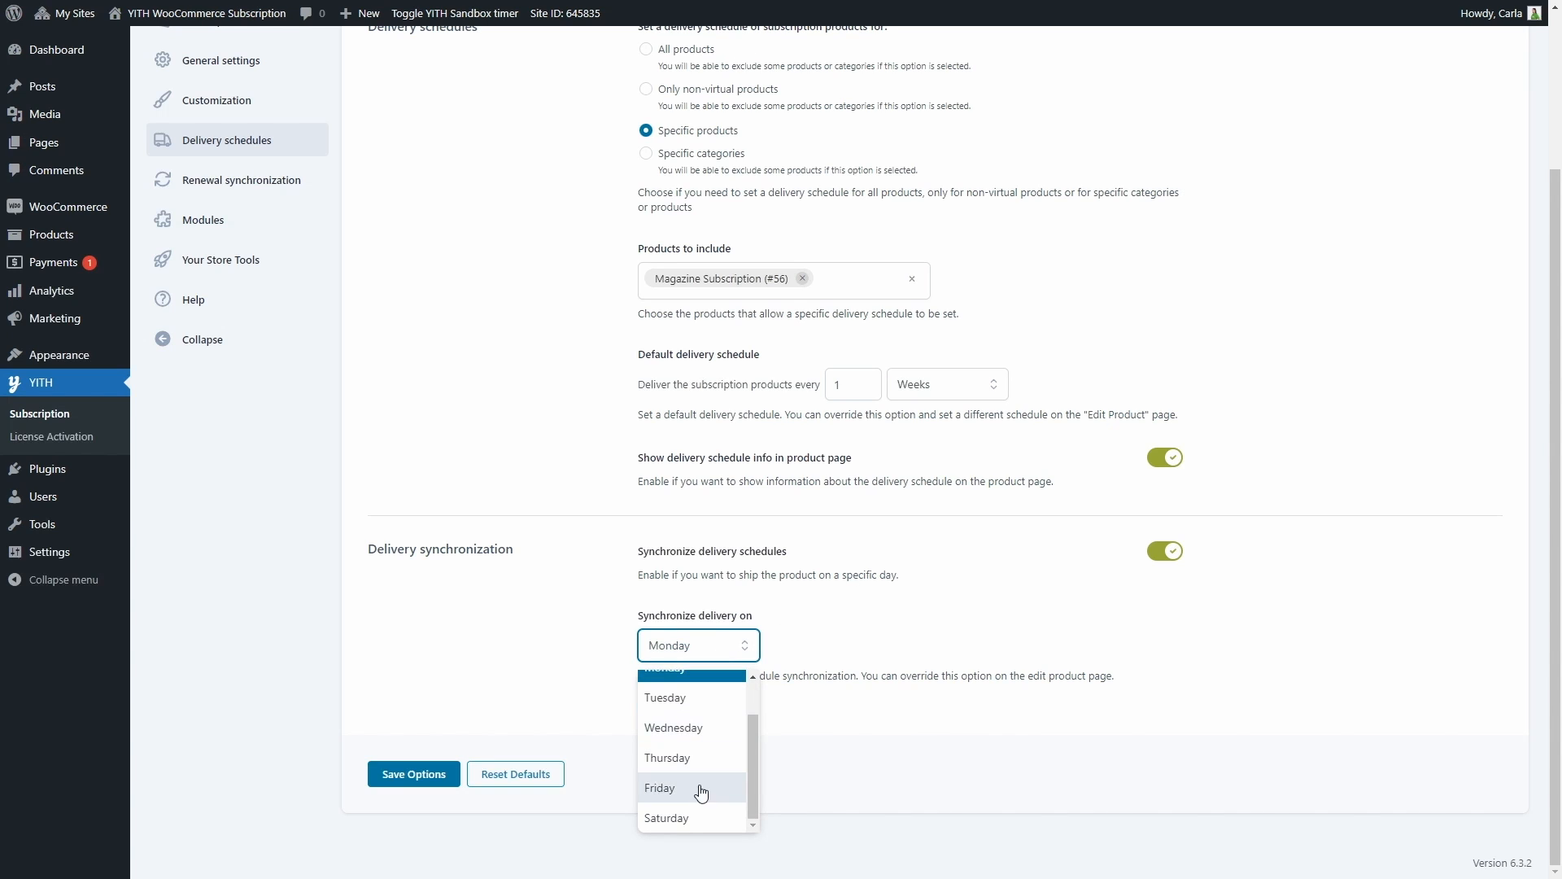
pyautogui.click(948, 392)
pyautogui.click(949, 392)
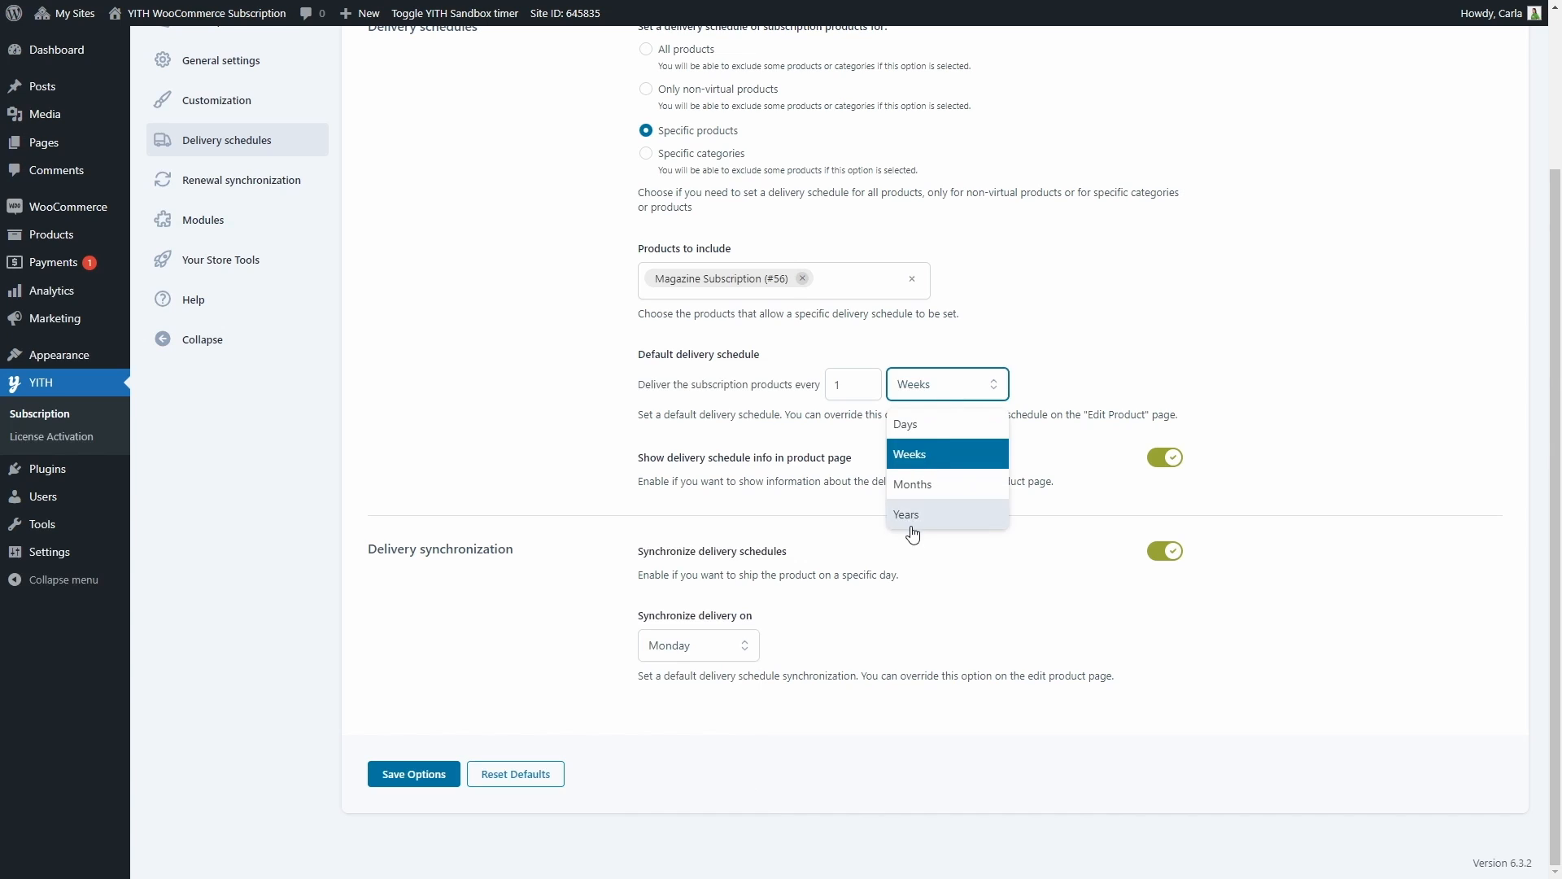
pyautogui.click(906, 515)
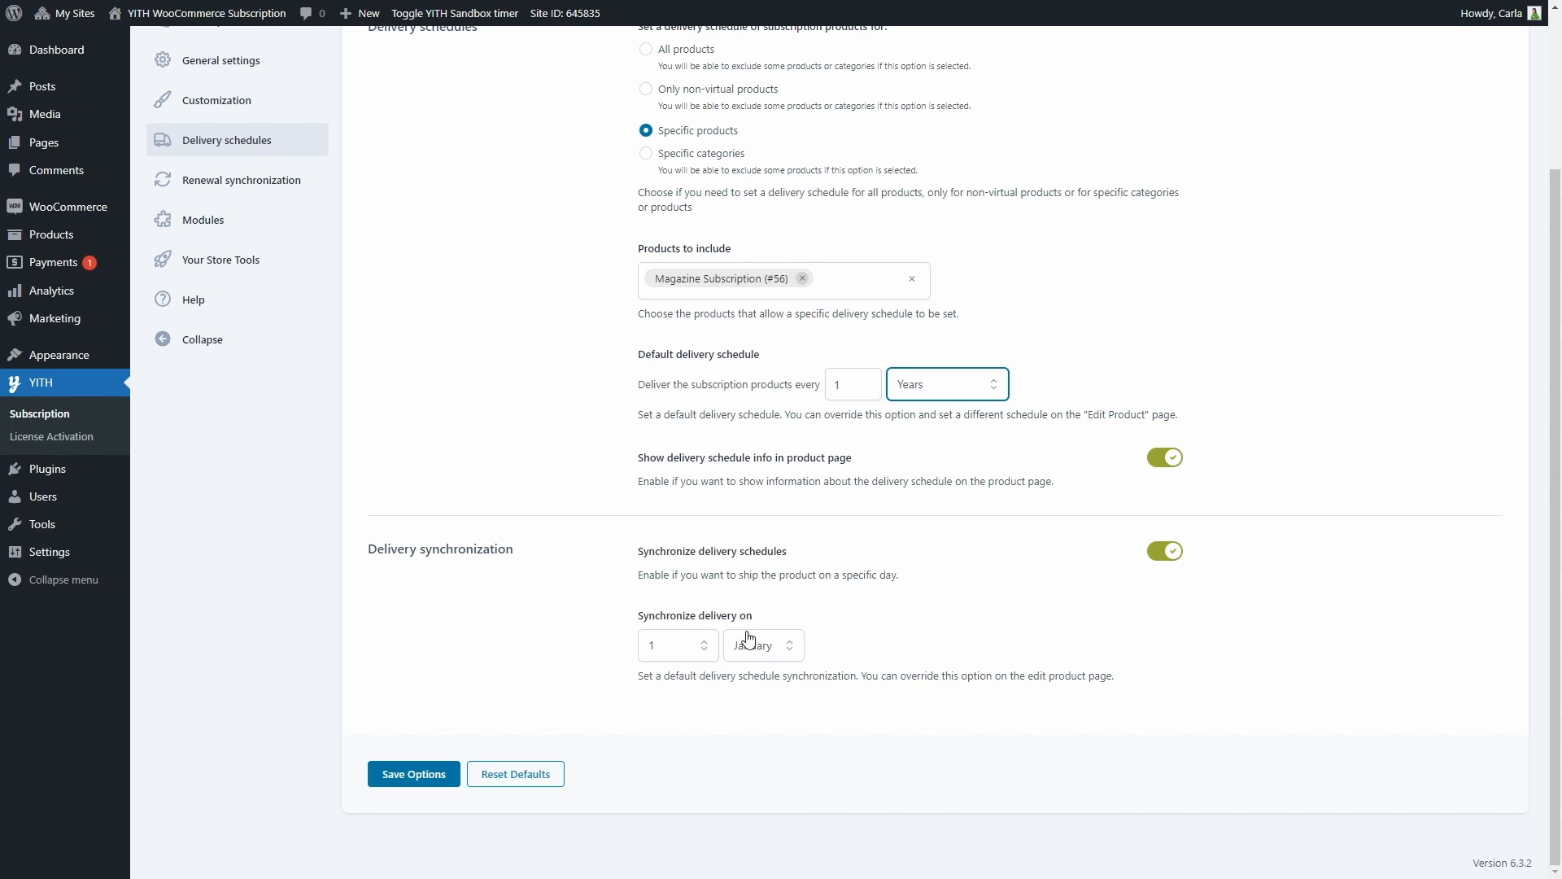
# Set the default delivery schedule unit to Months and save the delivery schedules options
pyautogui.click(969, 388)
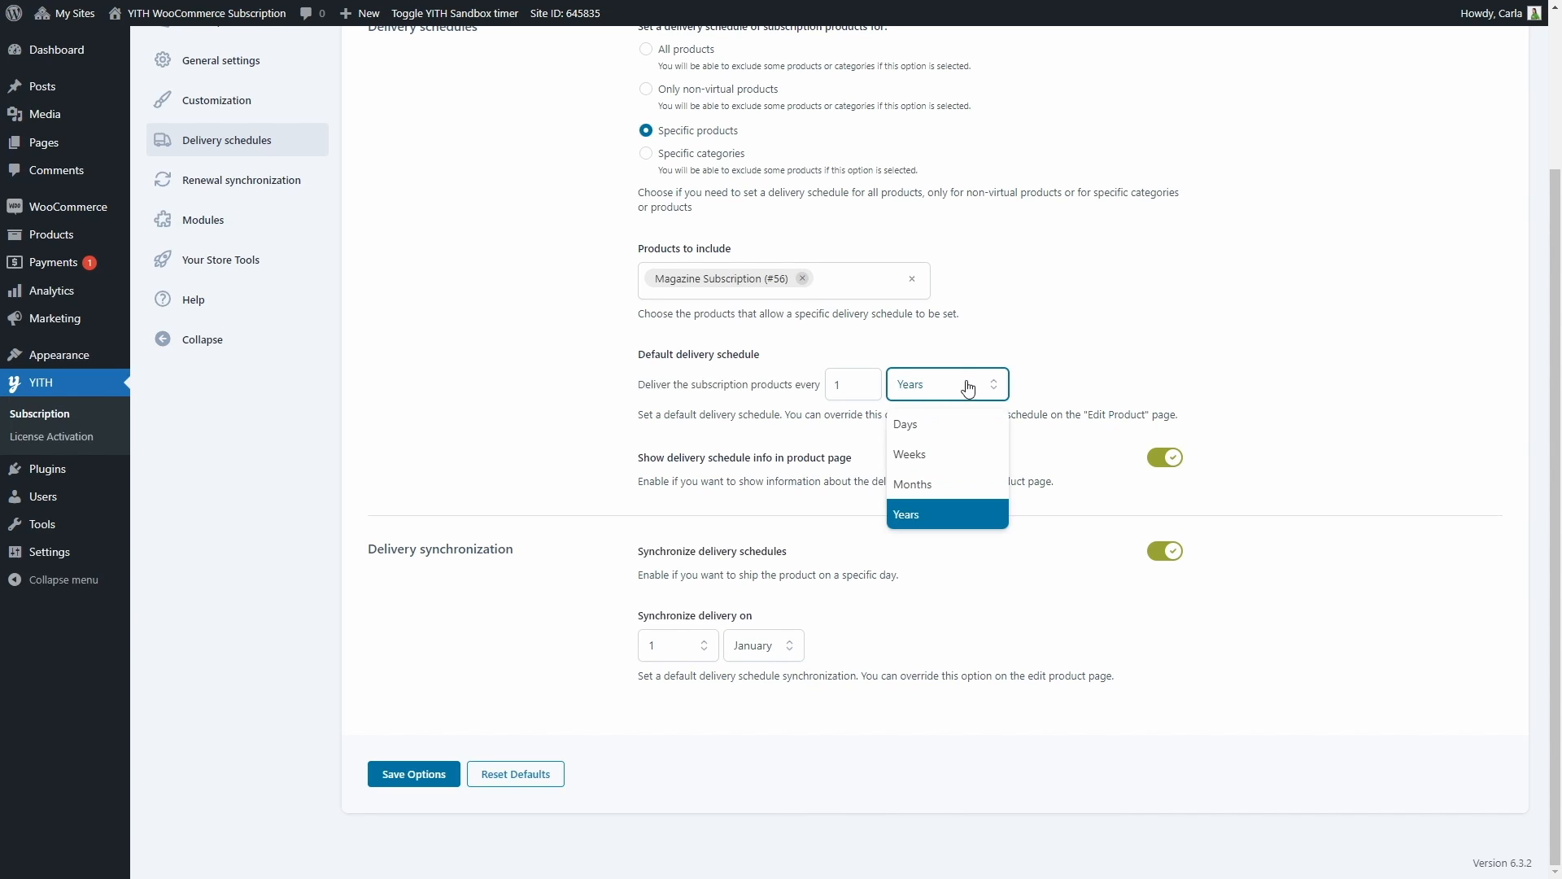
pyautogui.click(960, 485)
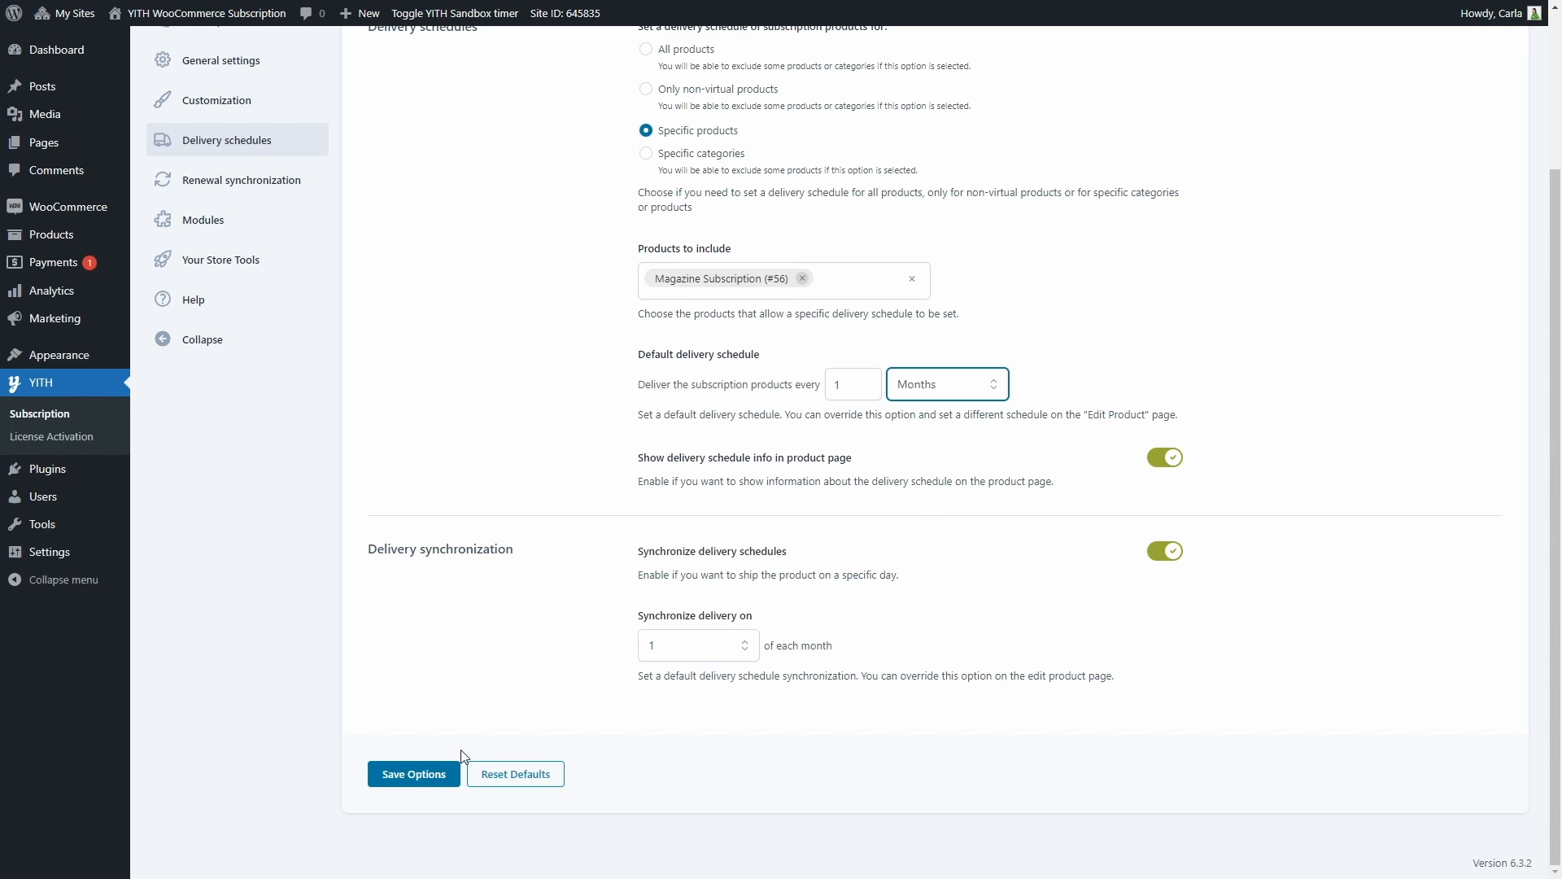
pyautogui.click(414, 774)
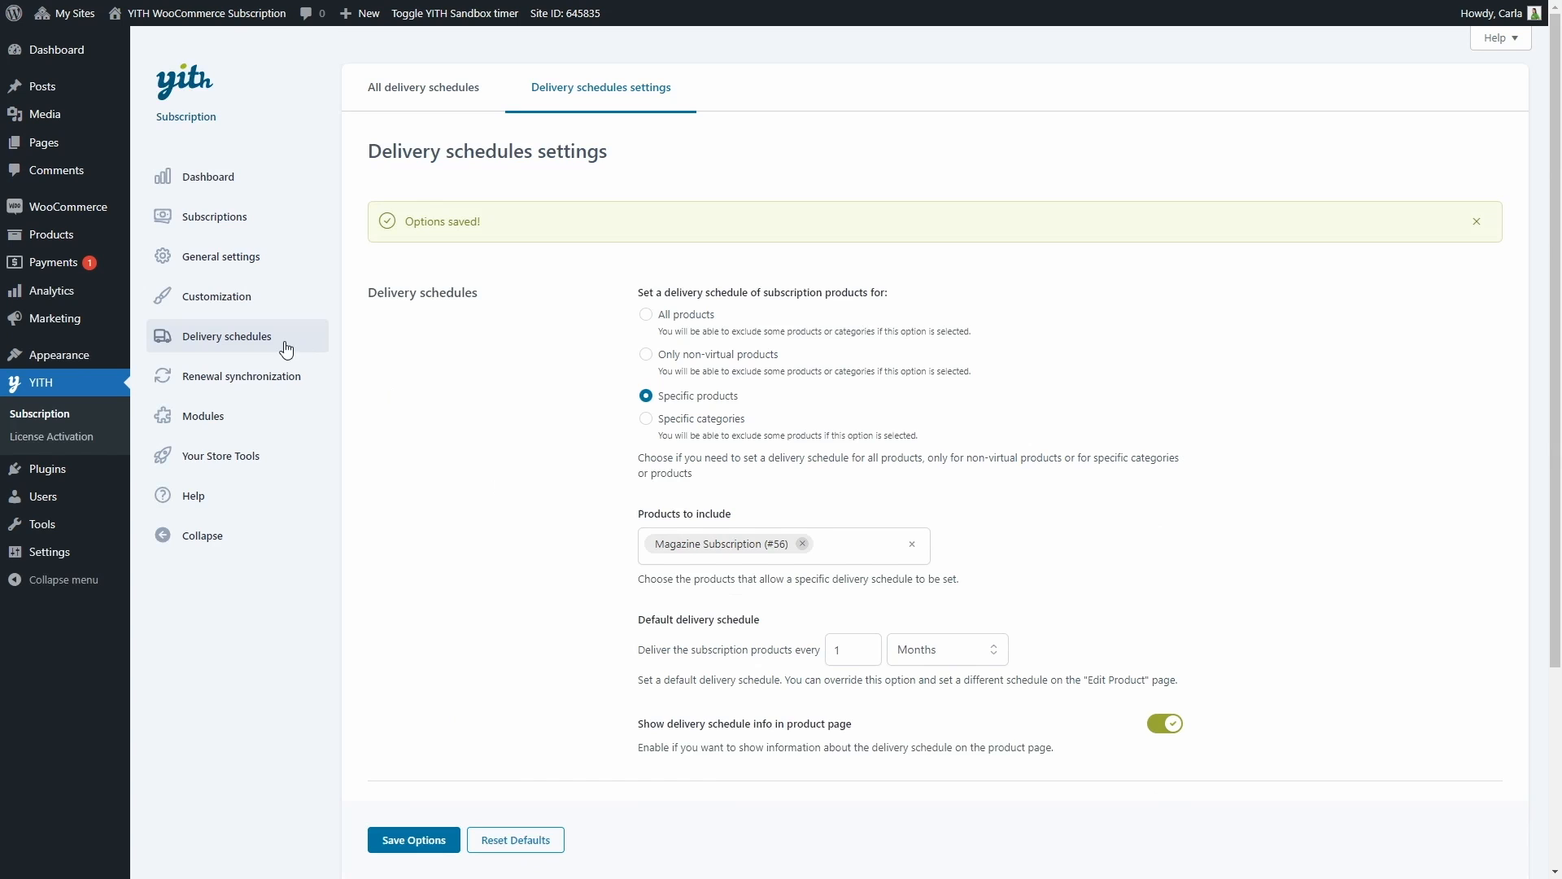
# Open the renewal synchronization settings and try charging the full recurring amount on signup without saving
pyautogui.click(242, 378)
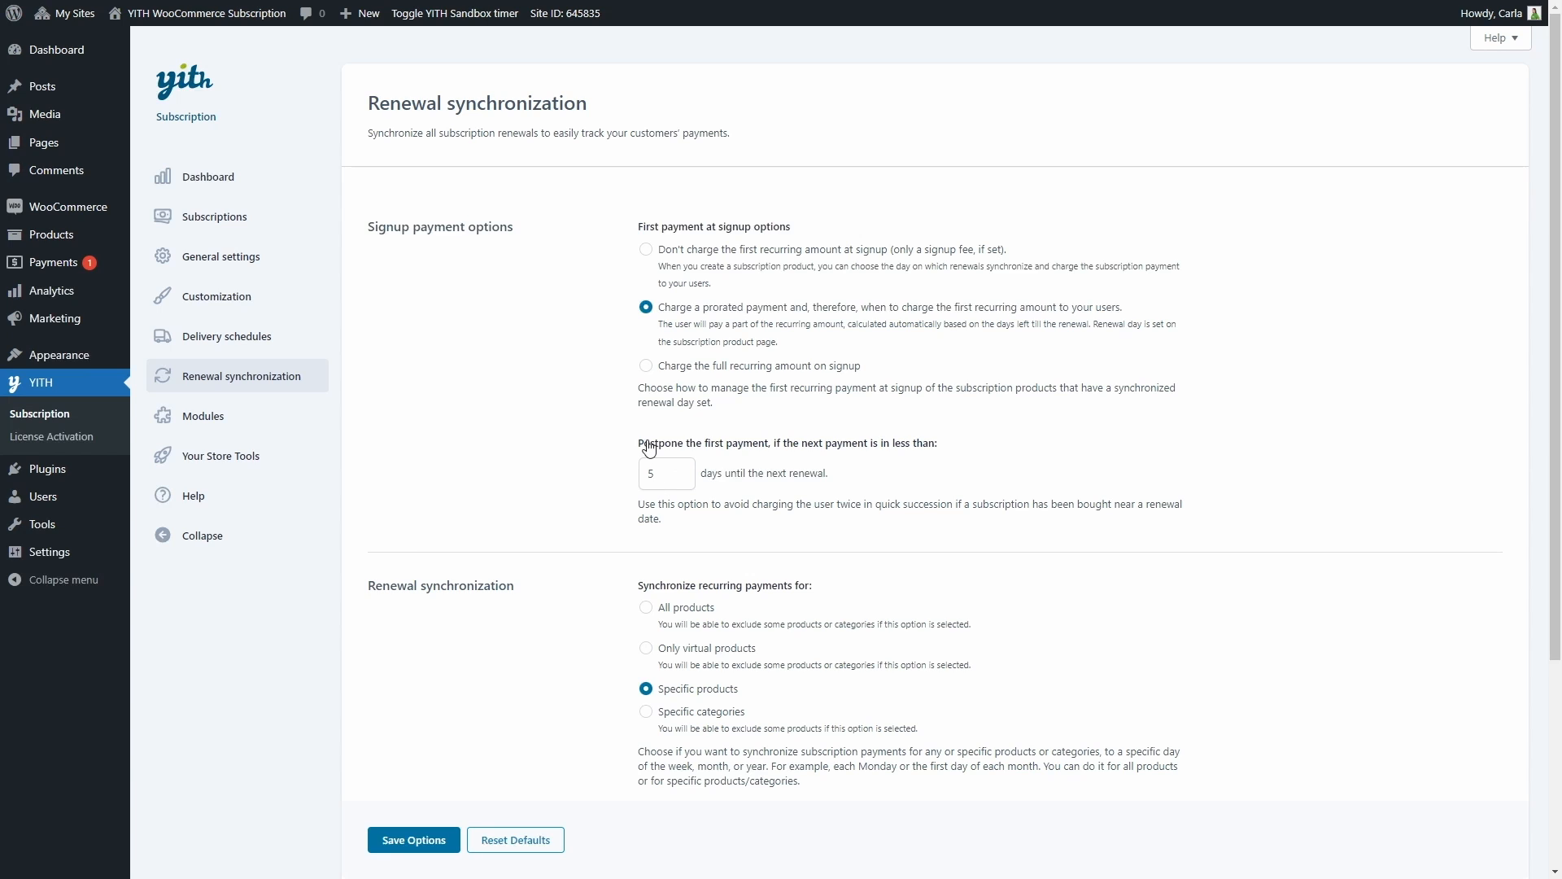
pyautogui.click(647, 367)
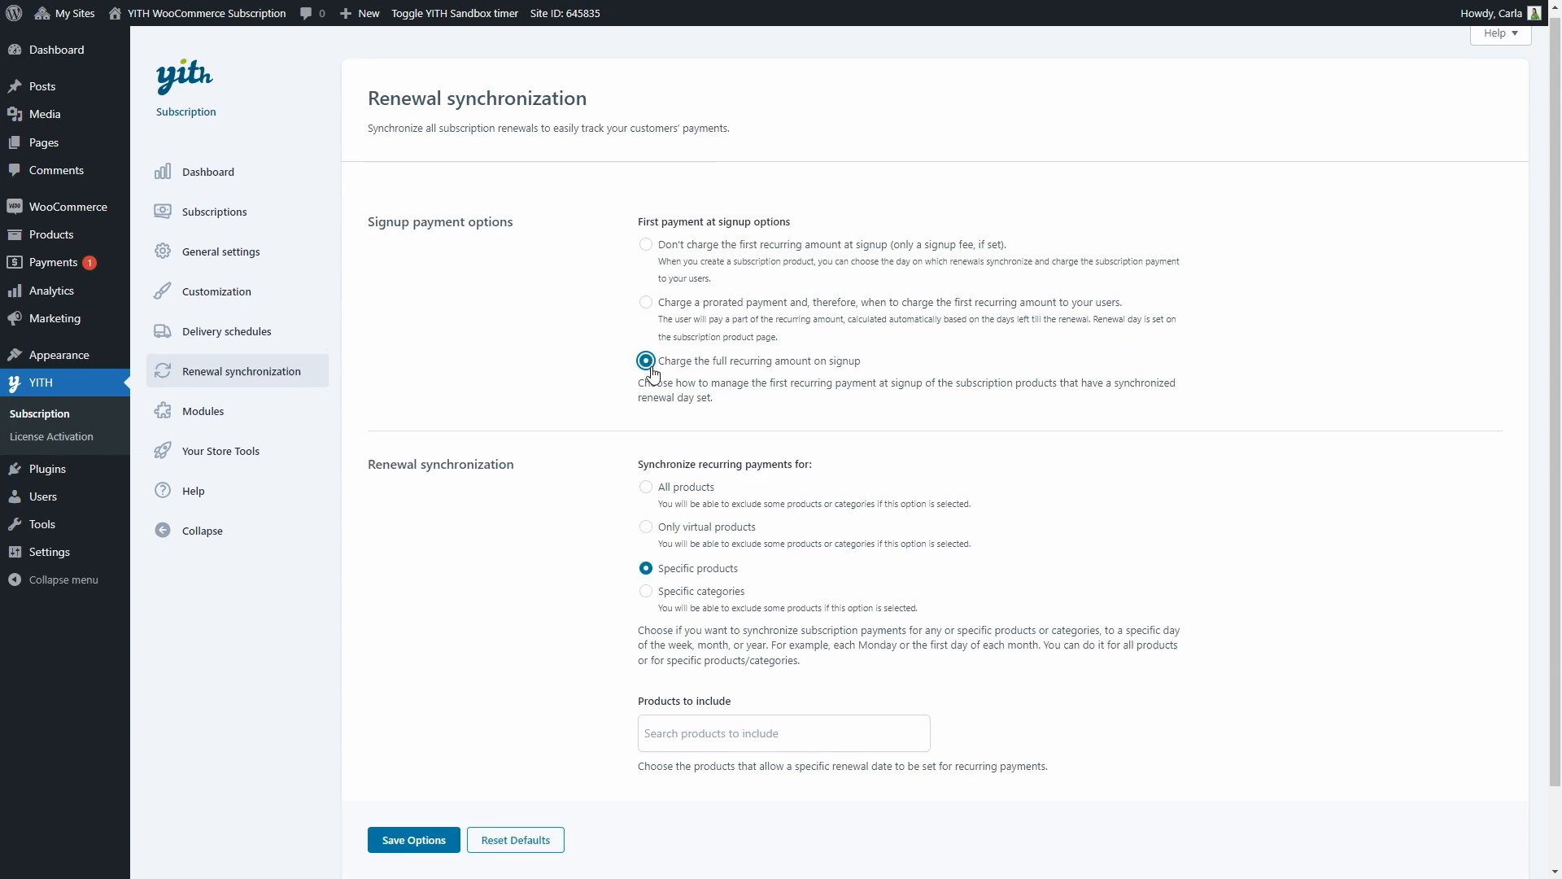
pyautogui.scroll(-2, 651, 373)
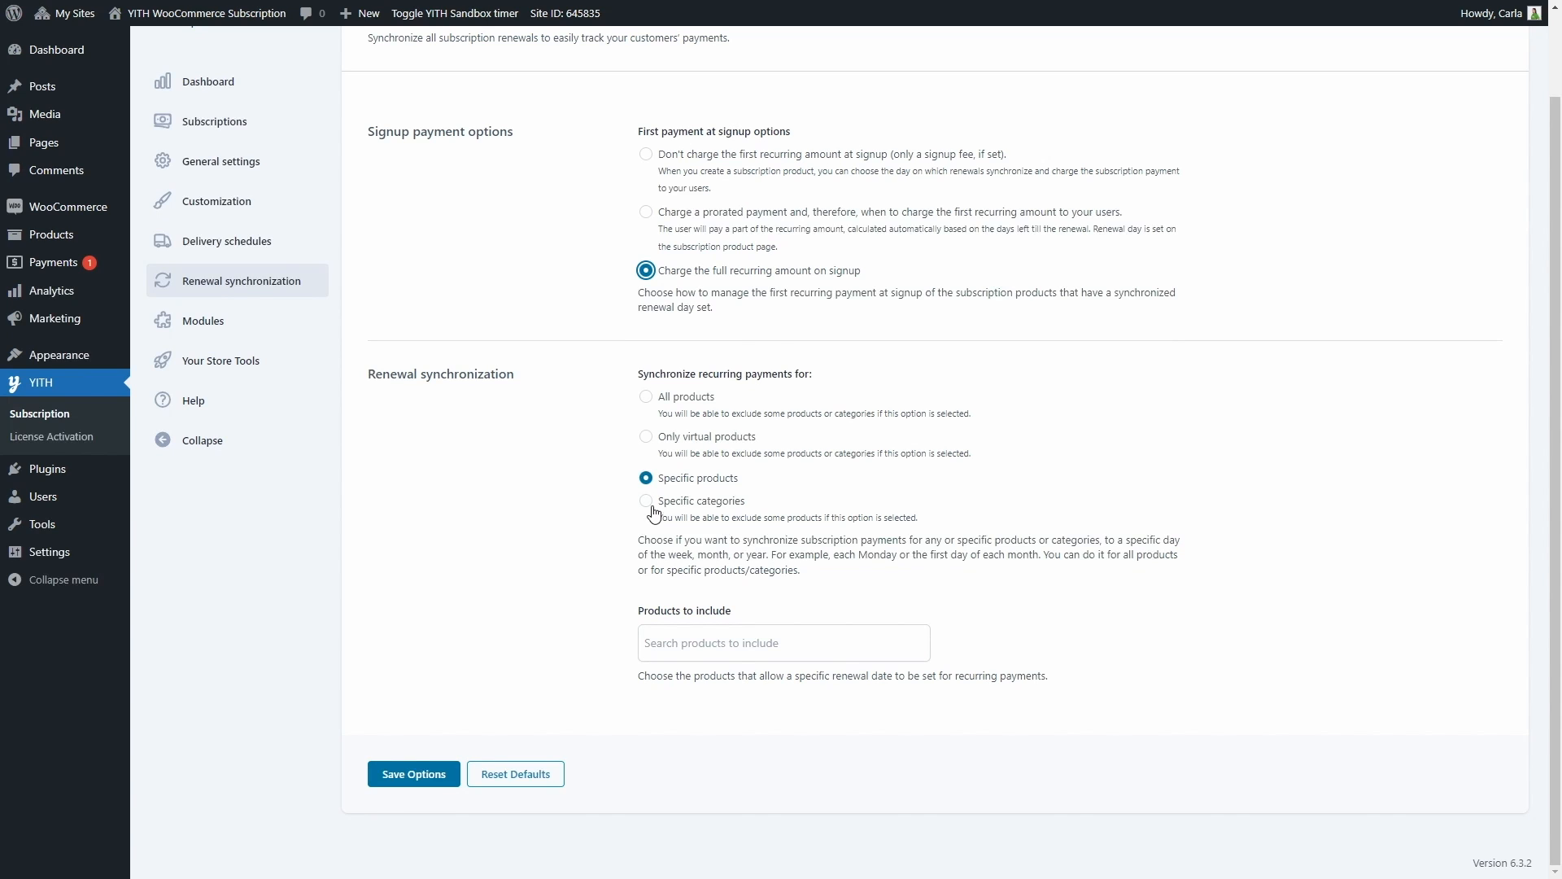
# Examine the additional store tools on offer and the plugin's help resources
pyautogui.click(258, 372)
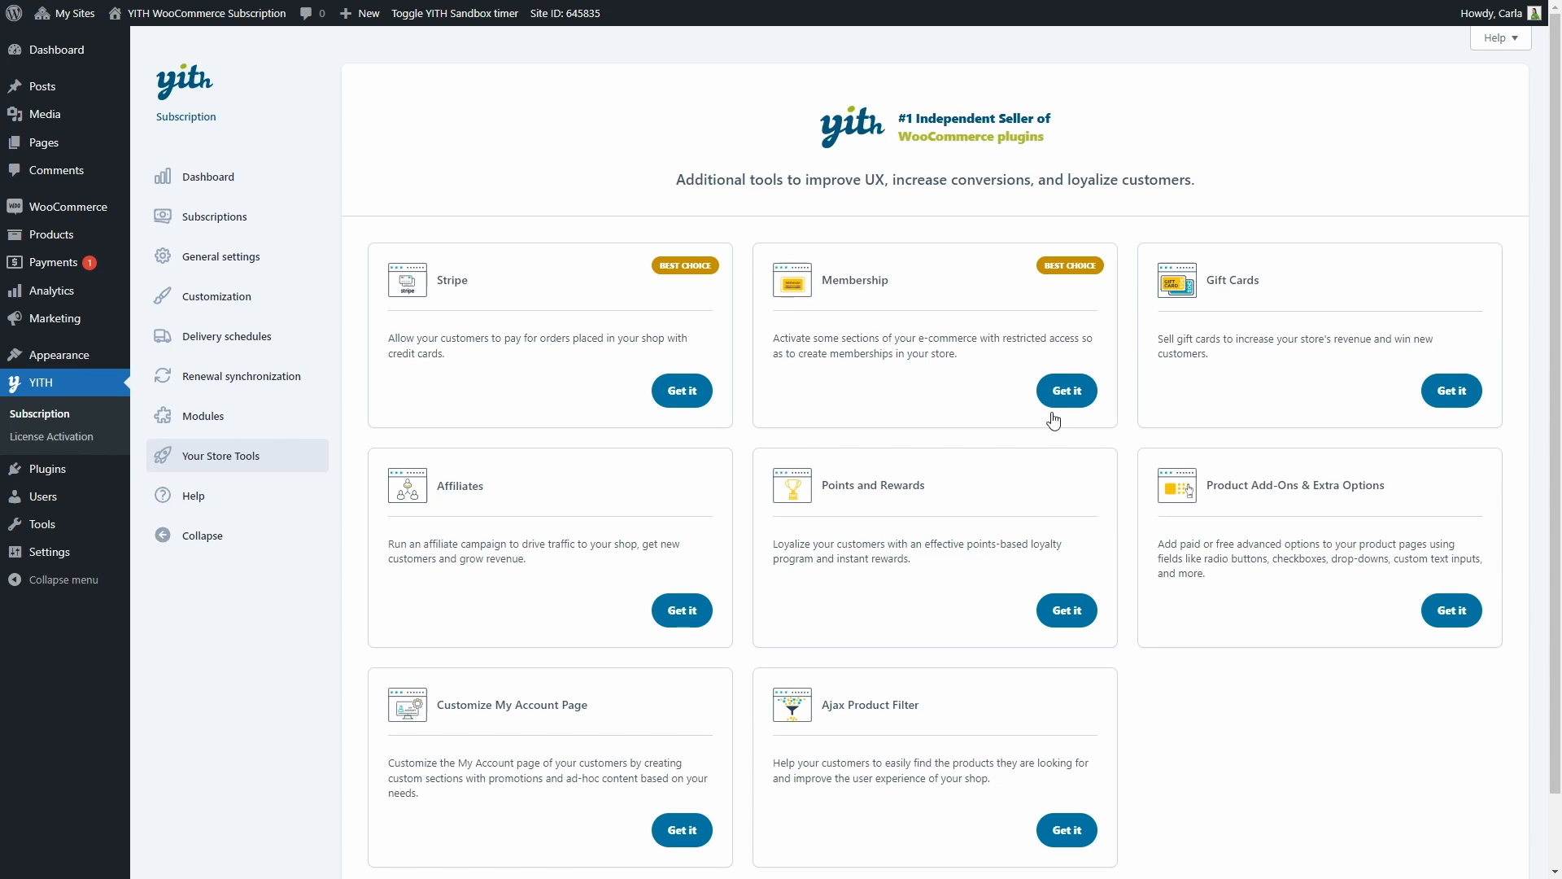
pyautogui.click(215, 507)
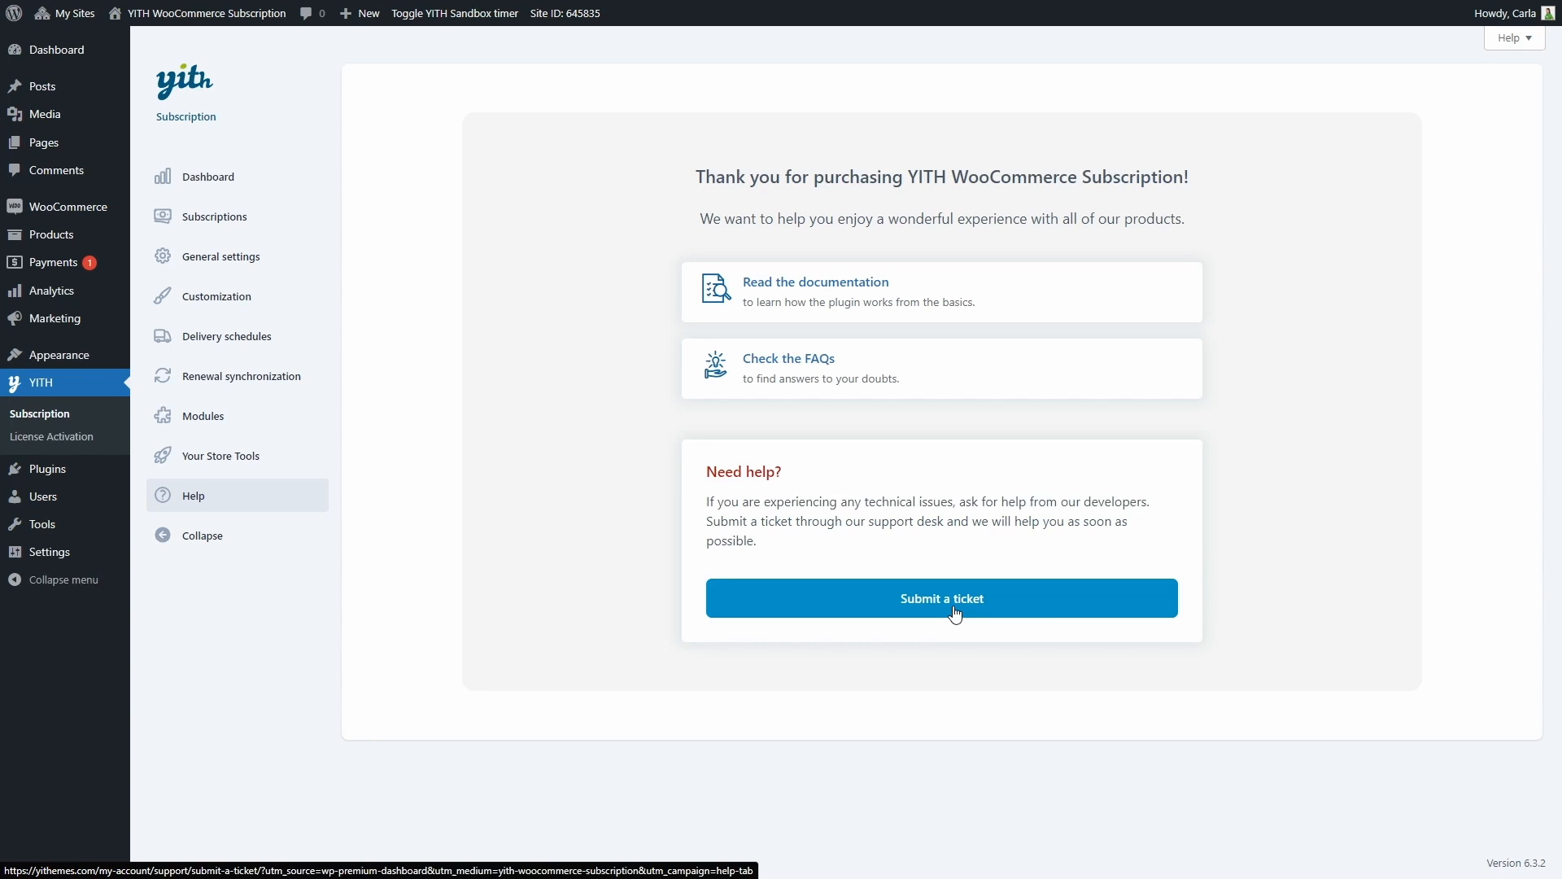
# Start a new product and name it "Monthly Candy Box"
pyautogui.moveTo(51, 234)
pyautogui.click(143, 266)
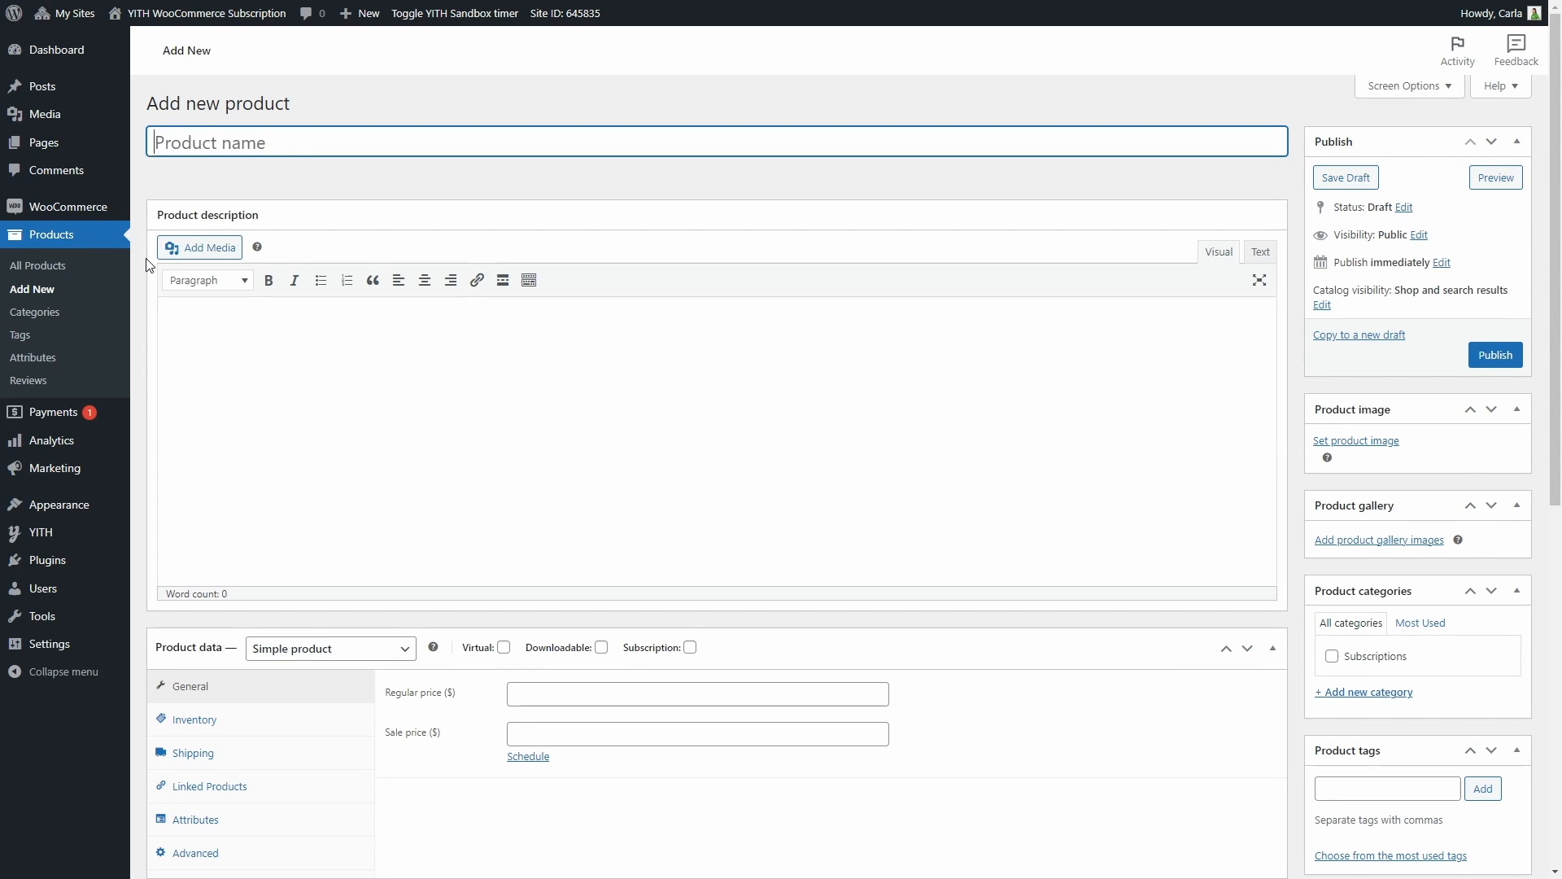
pyautogui.write('Monthly Candy Box')
pyautogui.press('Tab')
# Keep the product type as Simple product, mark it as a subscription, and set its regular price to $25
pyautogui.scroll(-4, 246, 339)
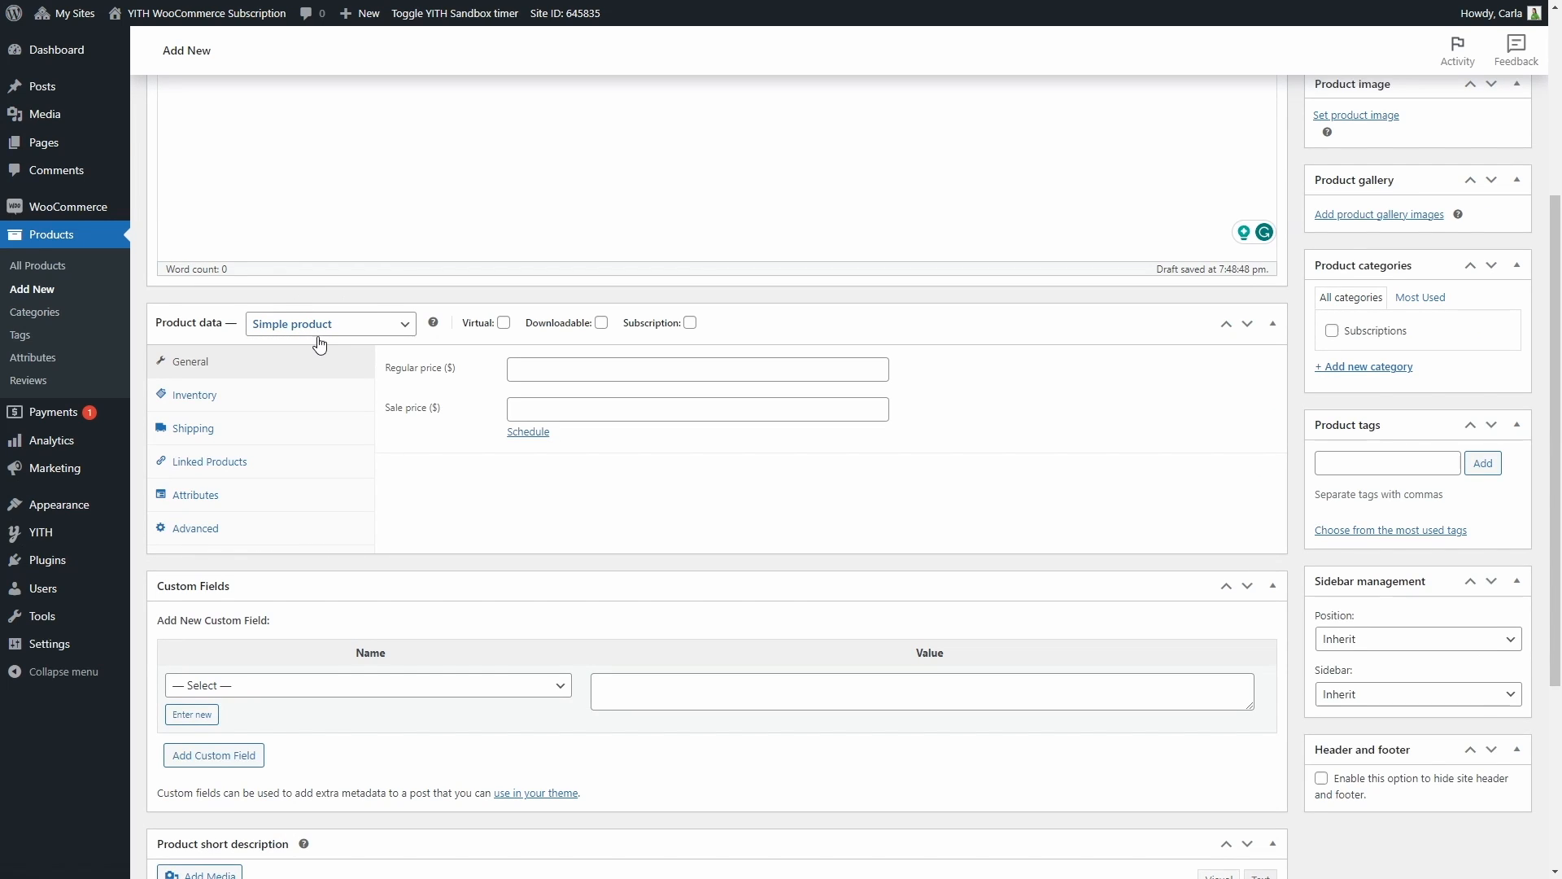
pyautogui.click(338, 325)
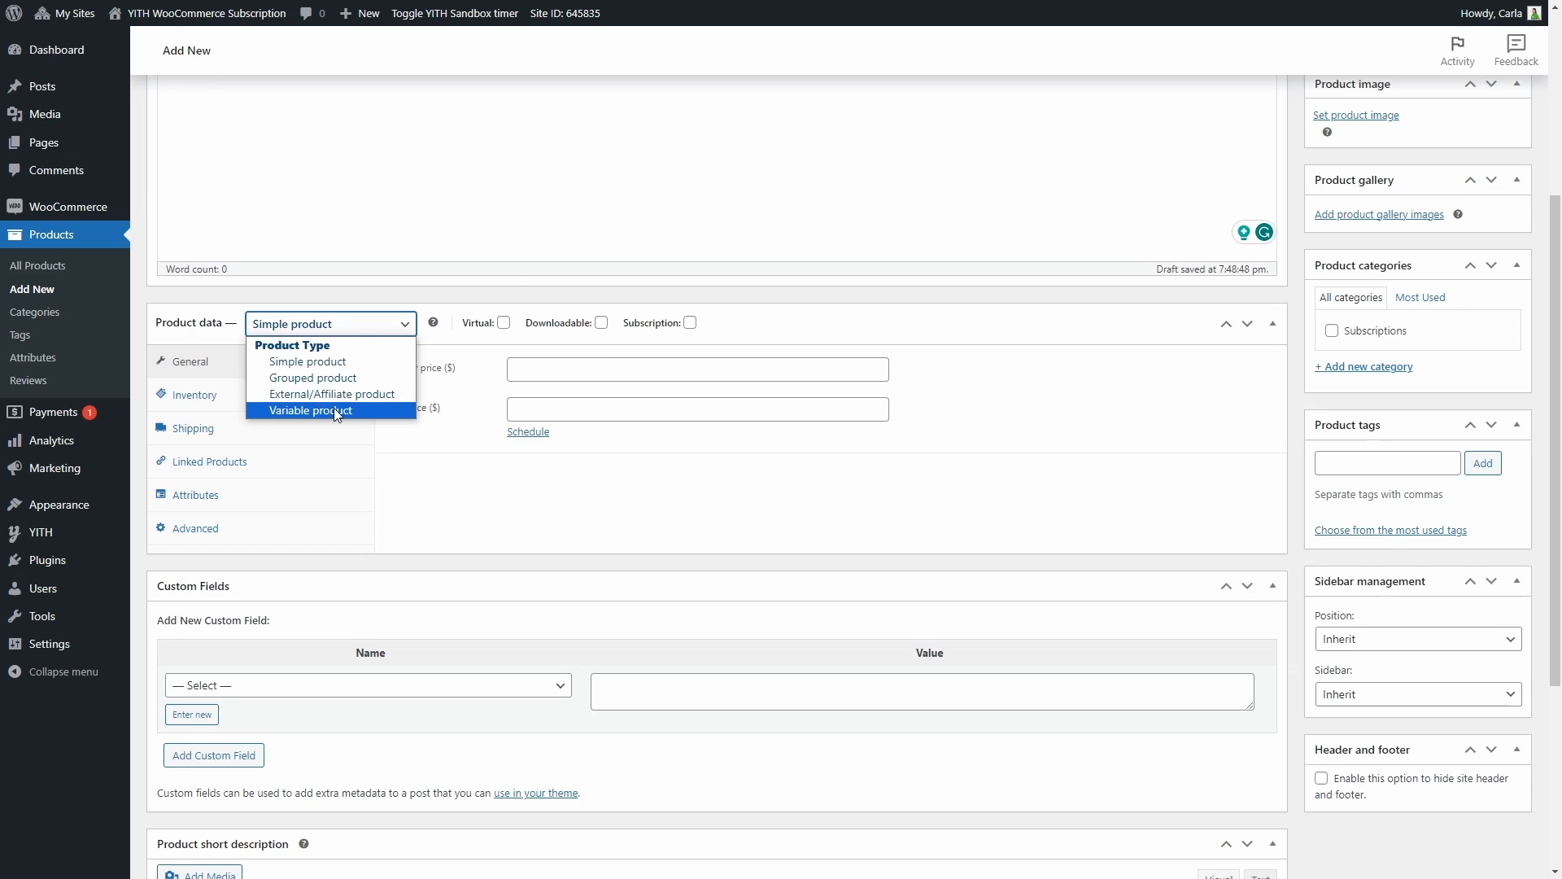
pyautogui.click(333, 326)
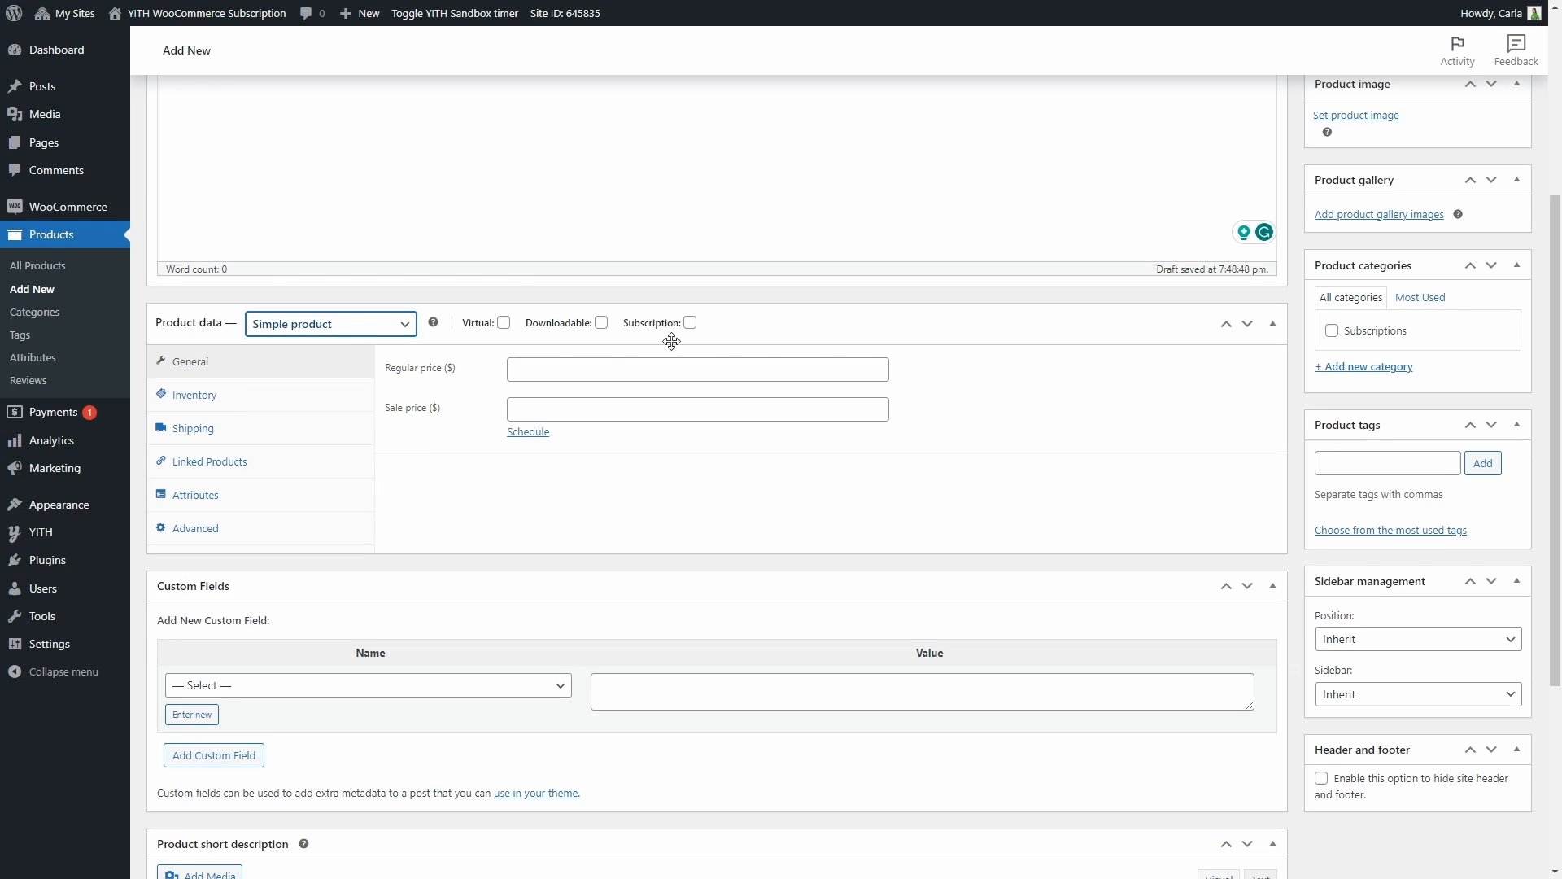
pyautogui.click(690, 323)
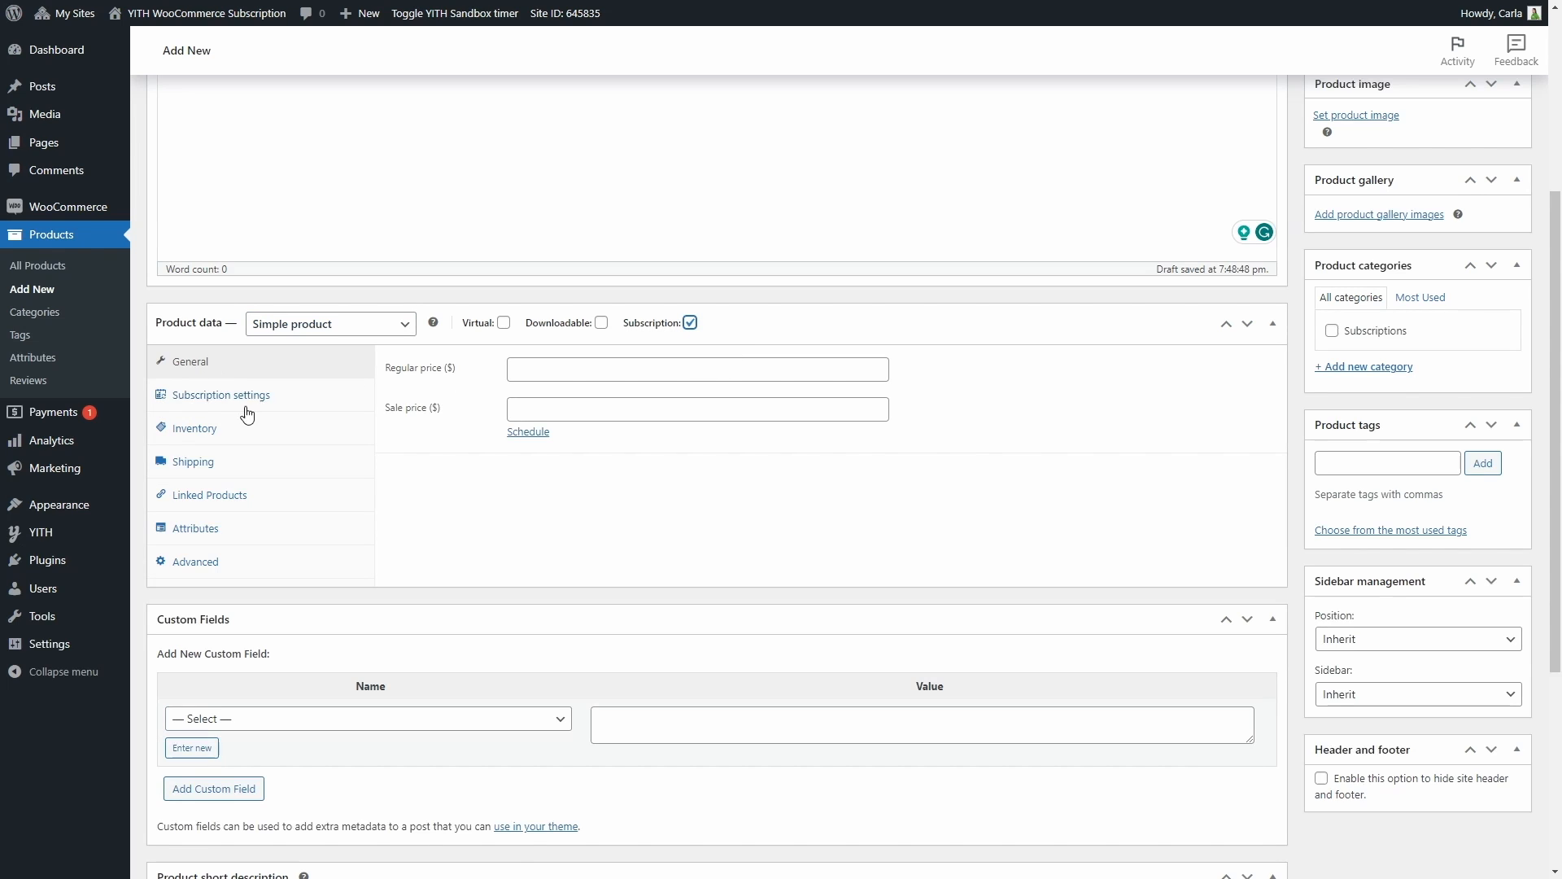
pyautogui.click(519, 365)
pyautogui.write('25')
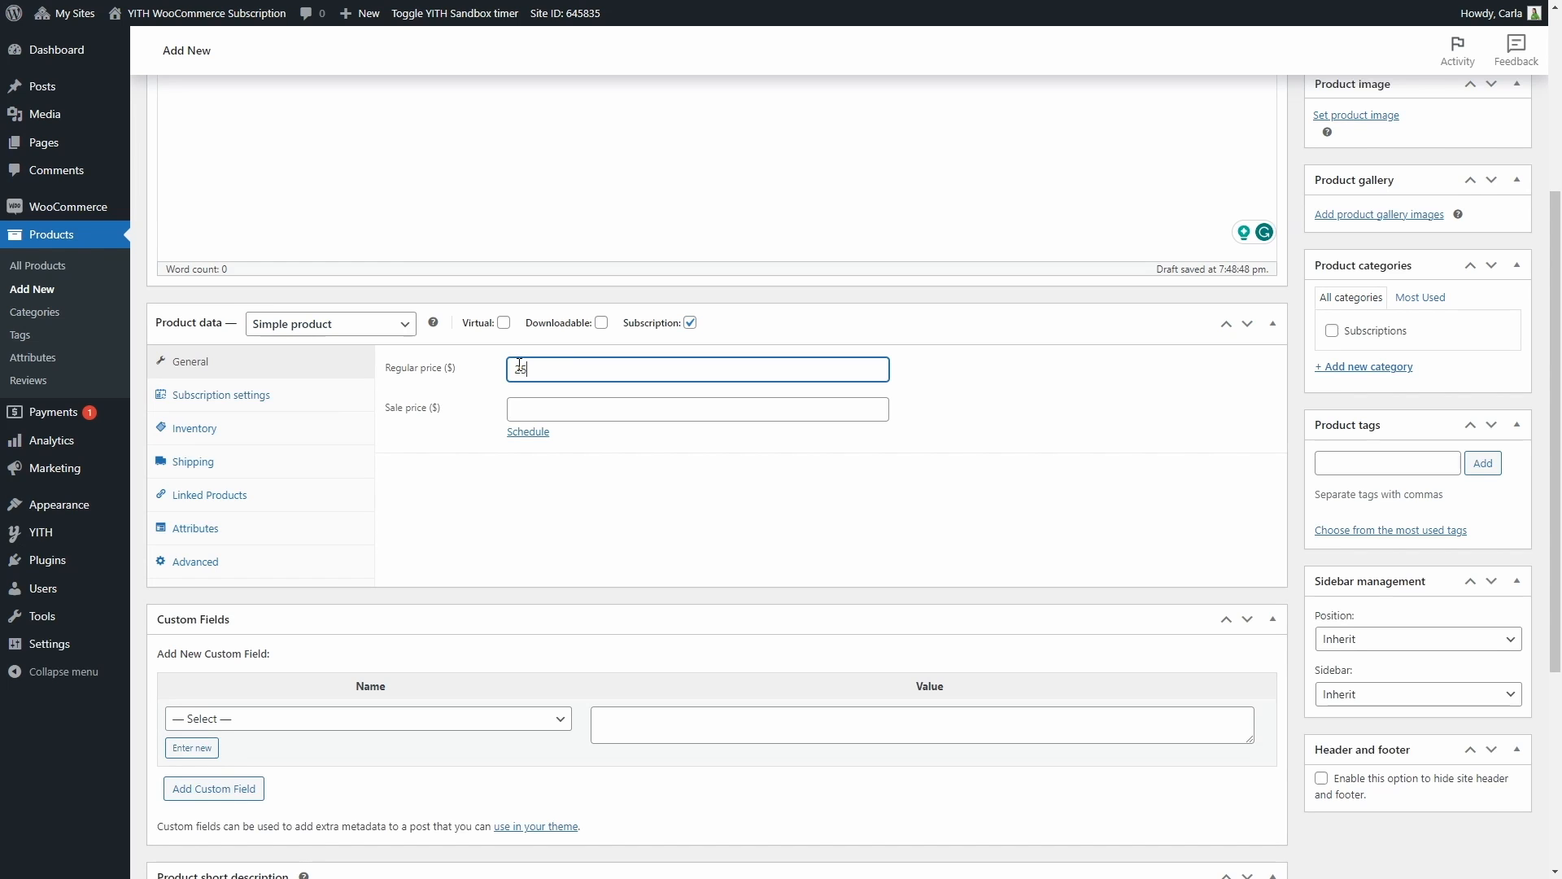
# In the product's subscription settings, make users pay every 1 month
pyautogui.click(325, 407)
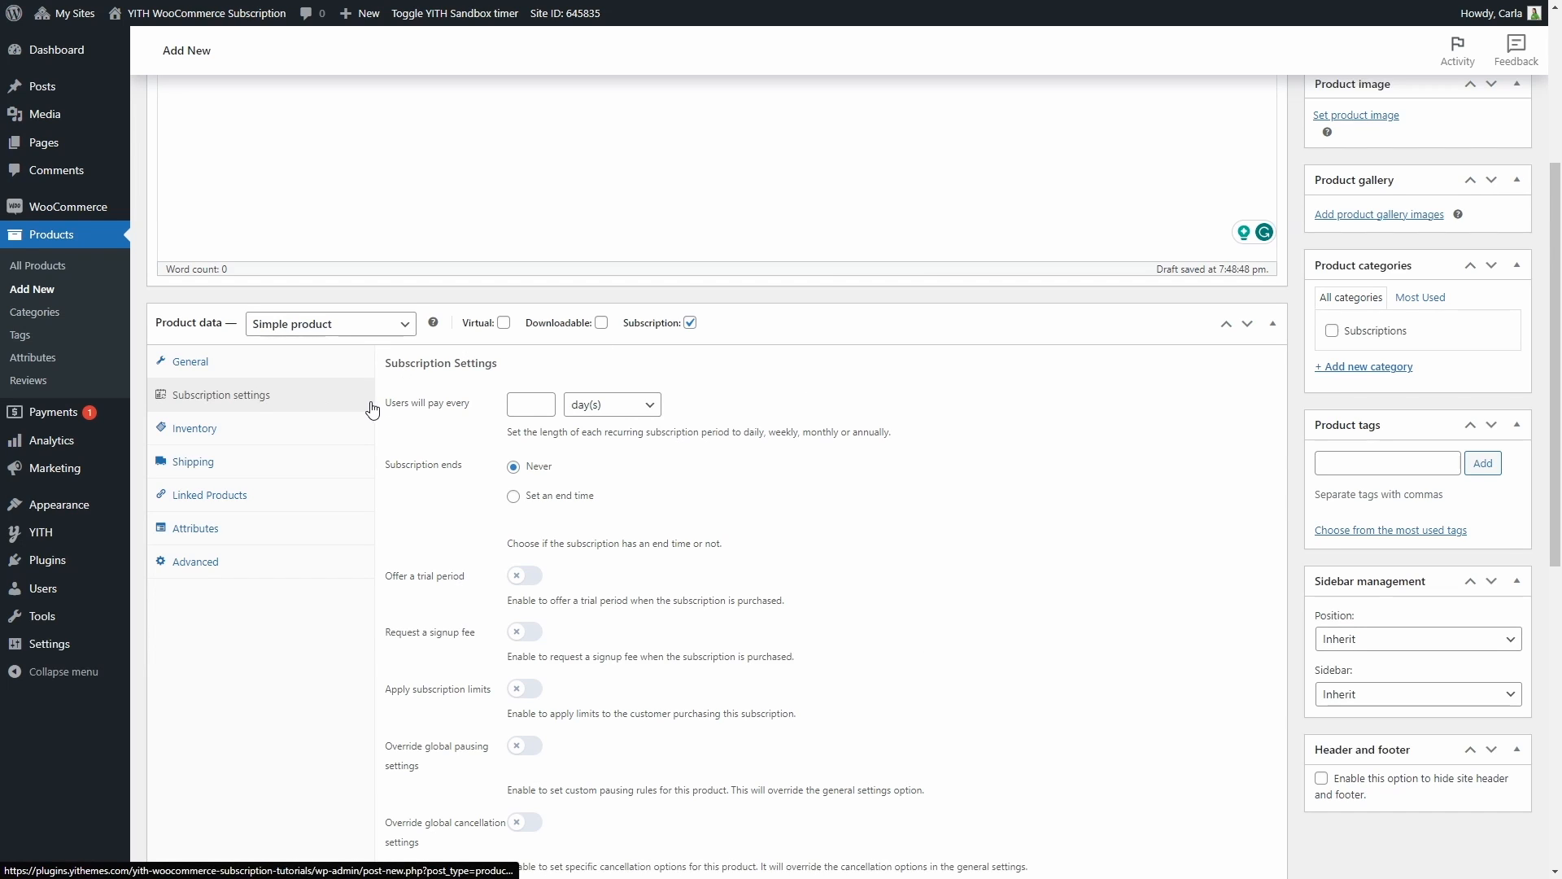
pyautogui.click(519, 405)
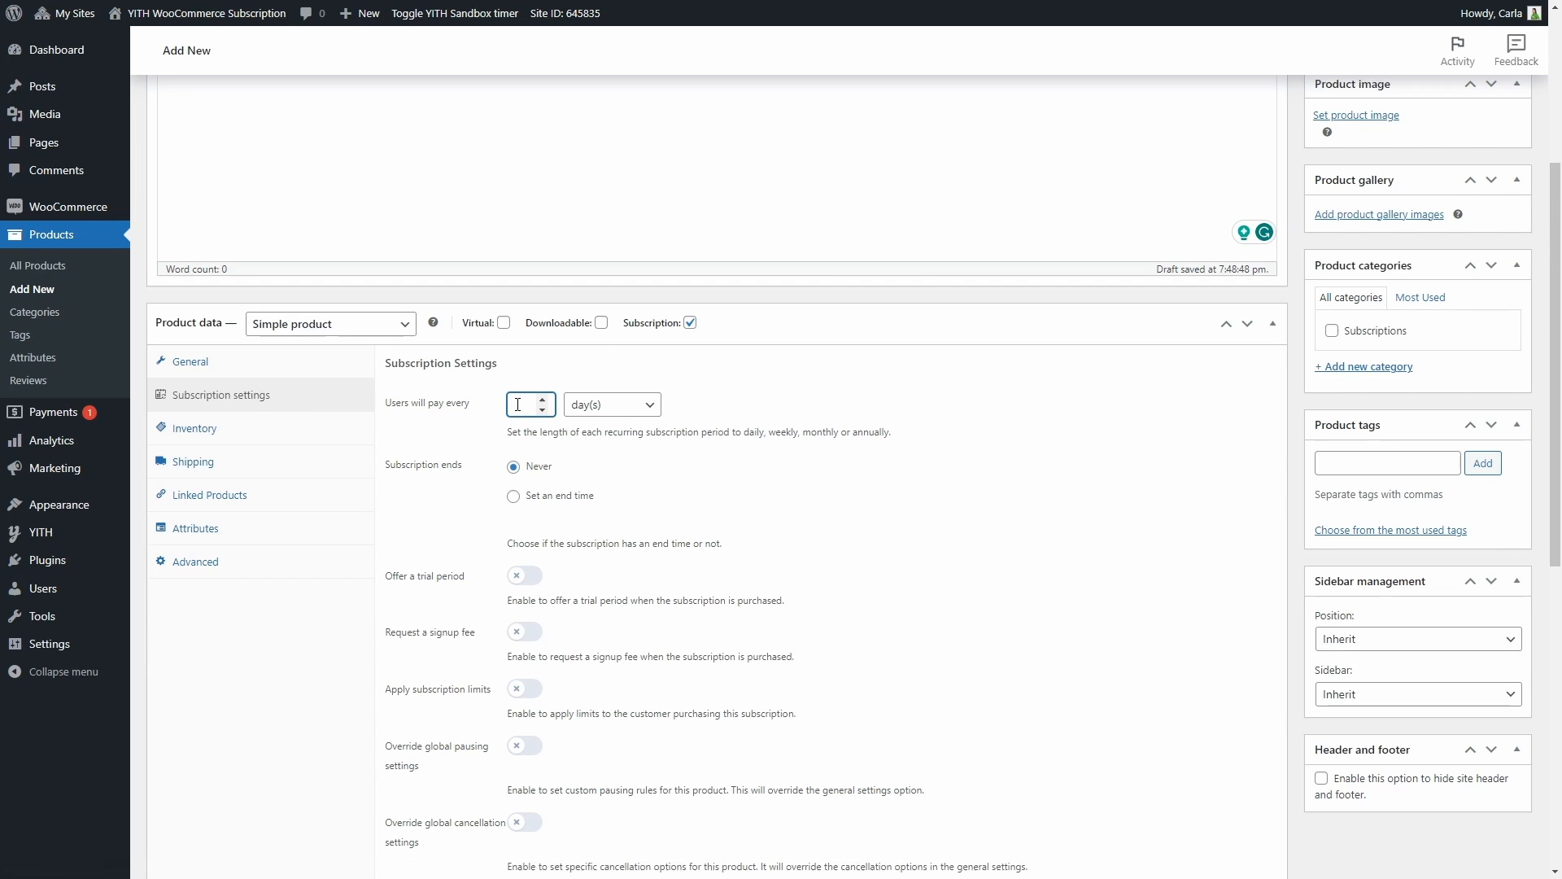
pyautogui.click(648, 406)
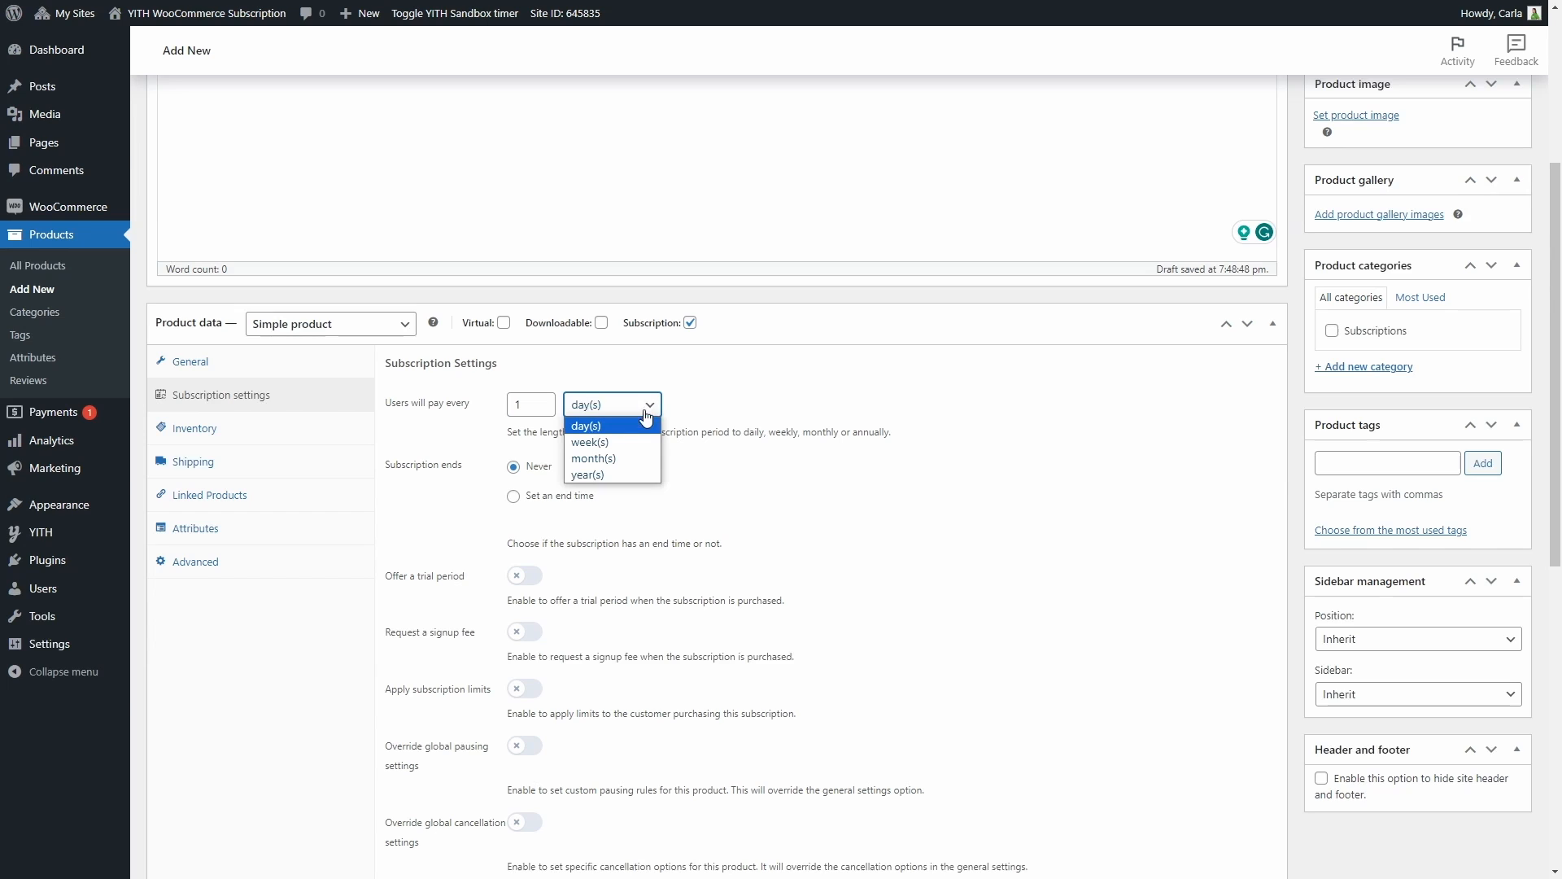
pyautogui.click(613, 460)
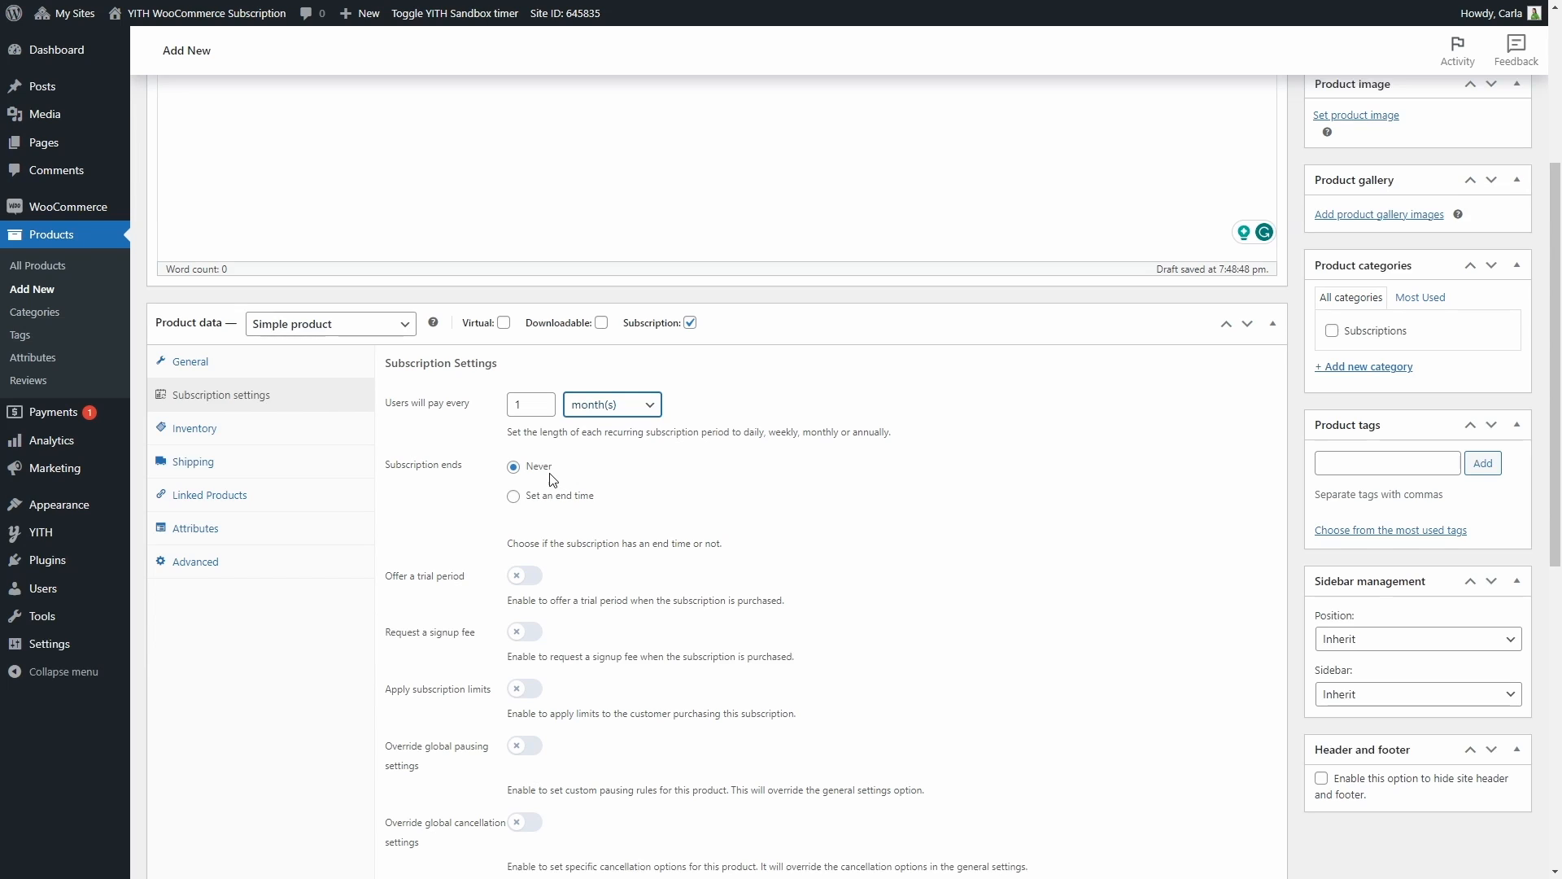
# Try the subscription end time and trial period options, then restore Never and turn the trial off
pyautogui.click(514, 497)
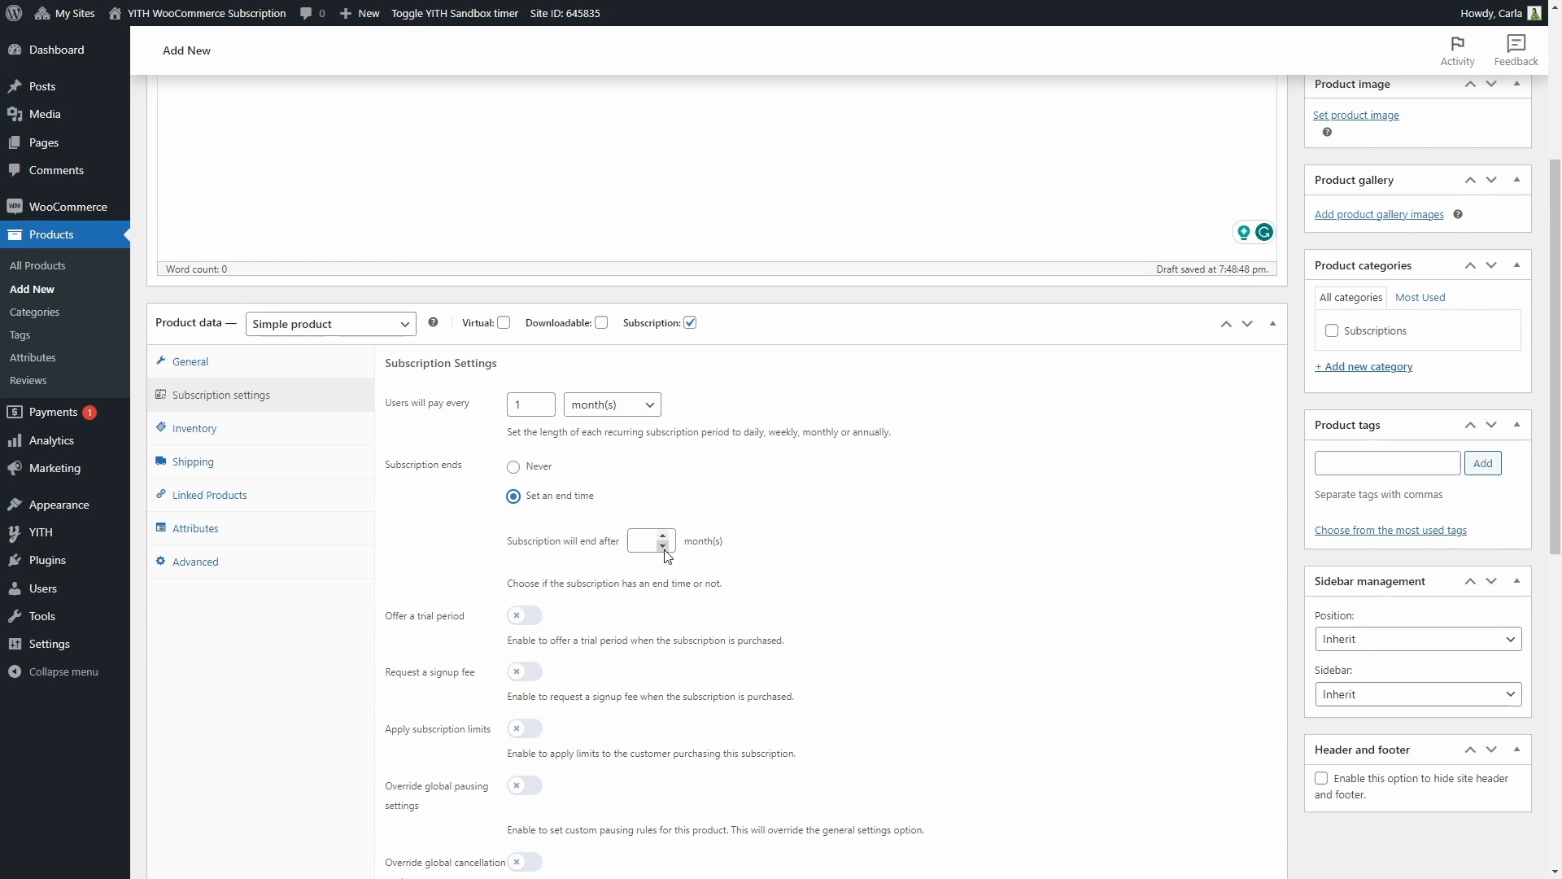
pyautogui.click(538, 469)
pyautogui.scroll(-2, 544, 501)
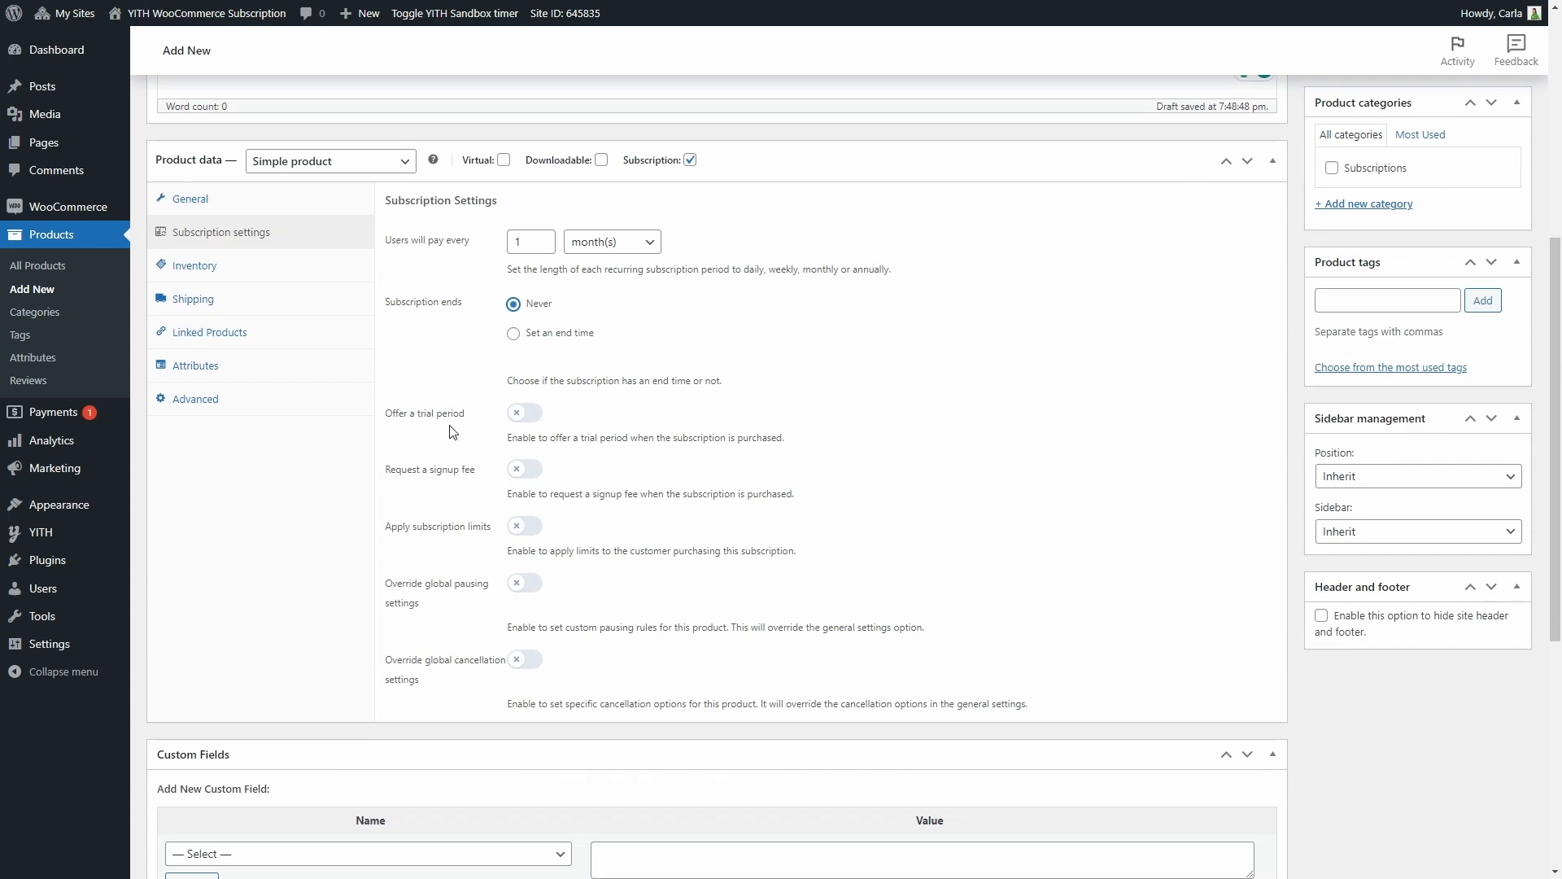
pyautogui.click(523, 414)
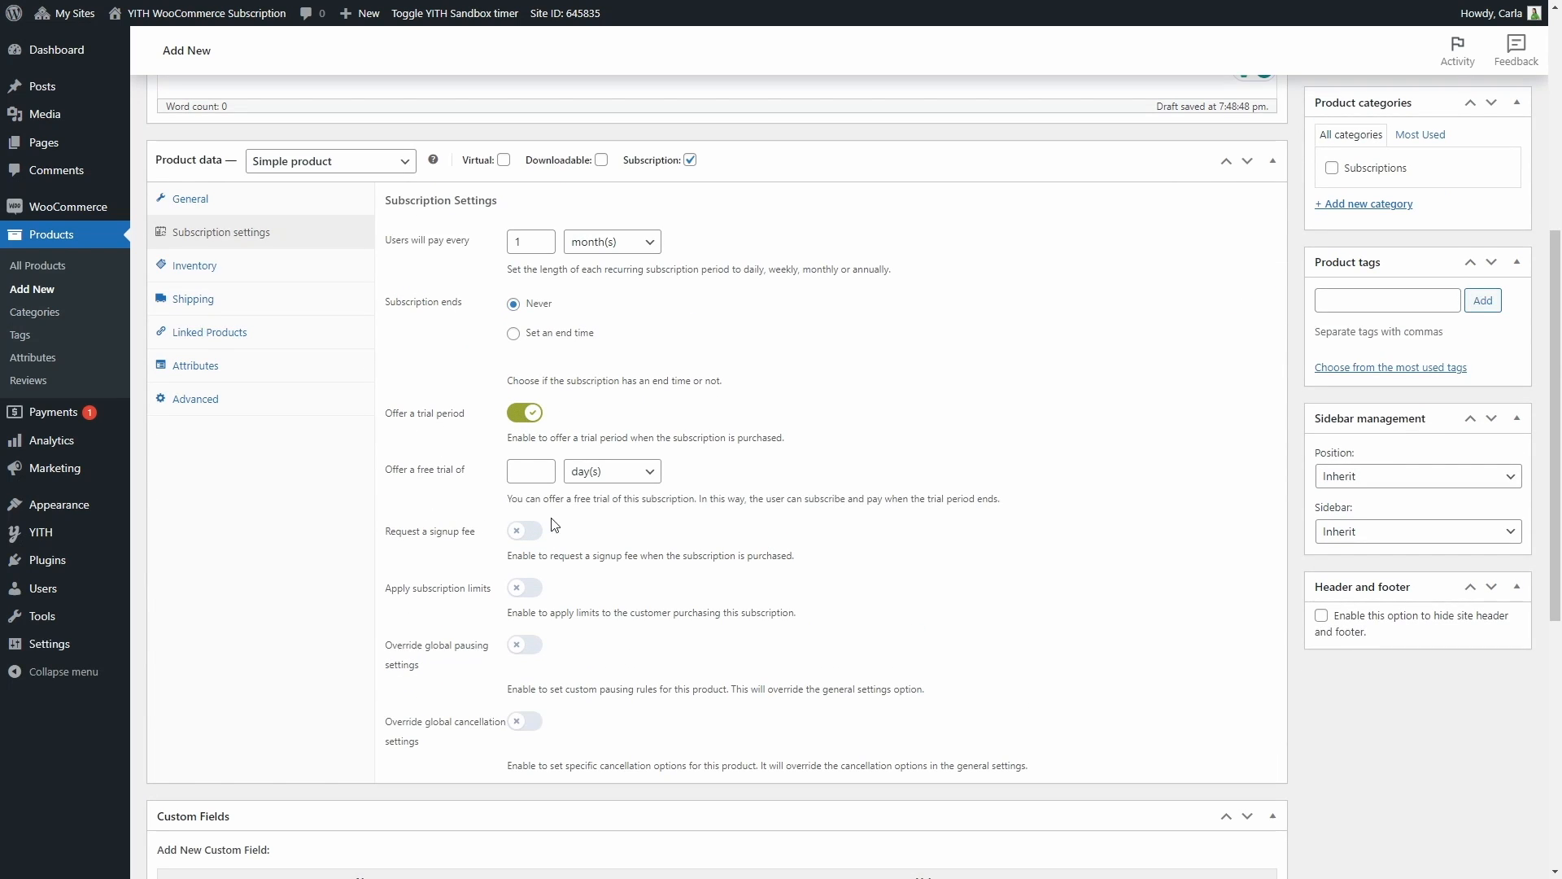
pyautogui.click(540, 421)
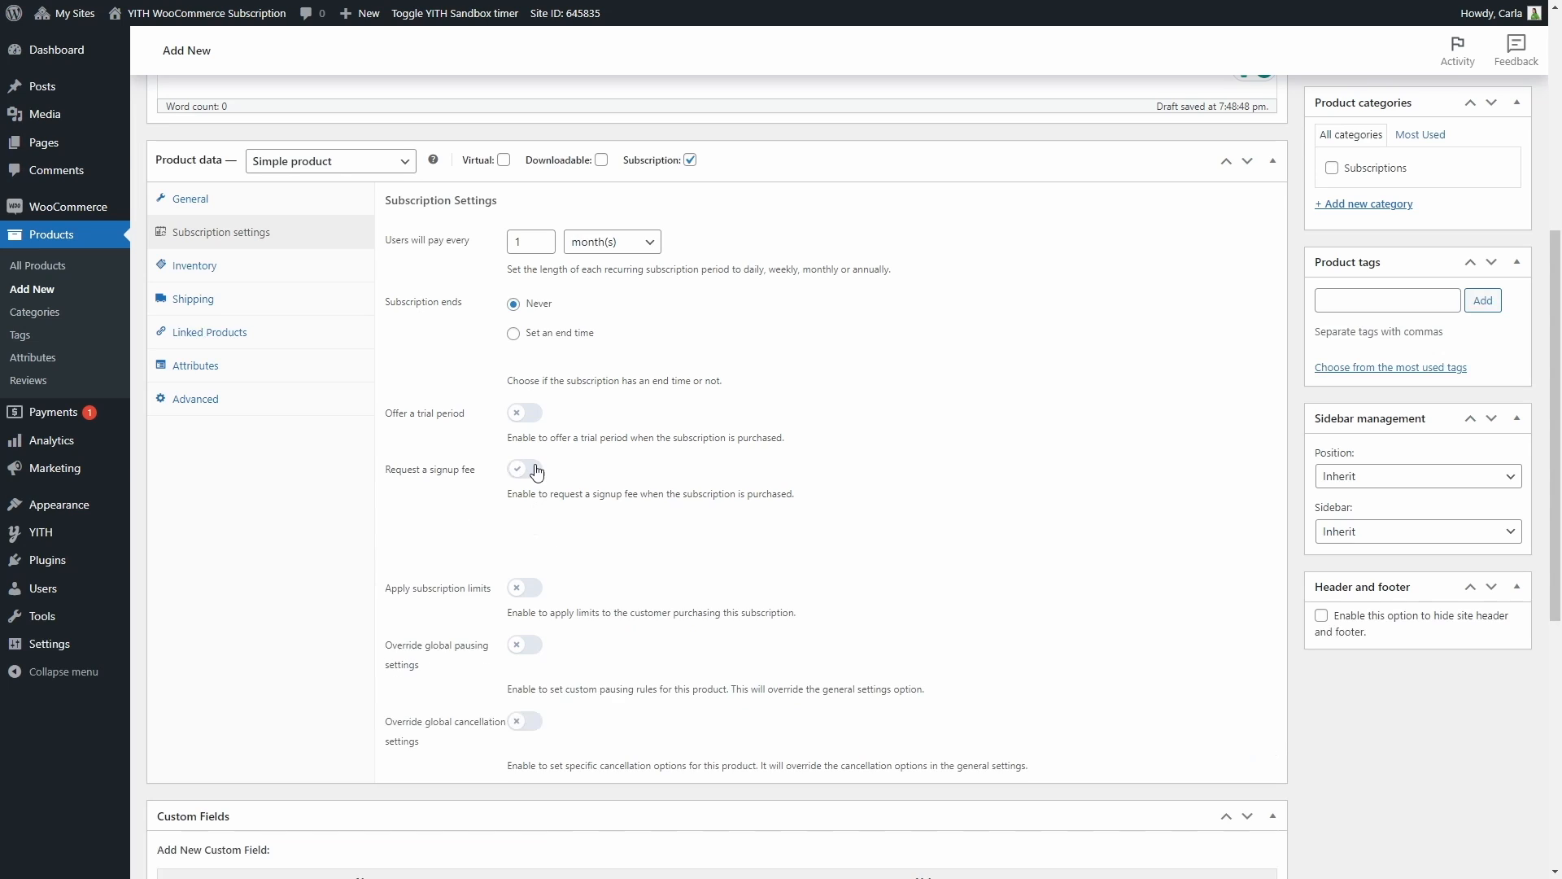
# Request a signup fee of $5 for the subscription product
pyautogui.click(534, 471)
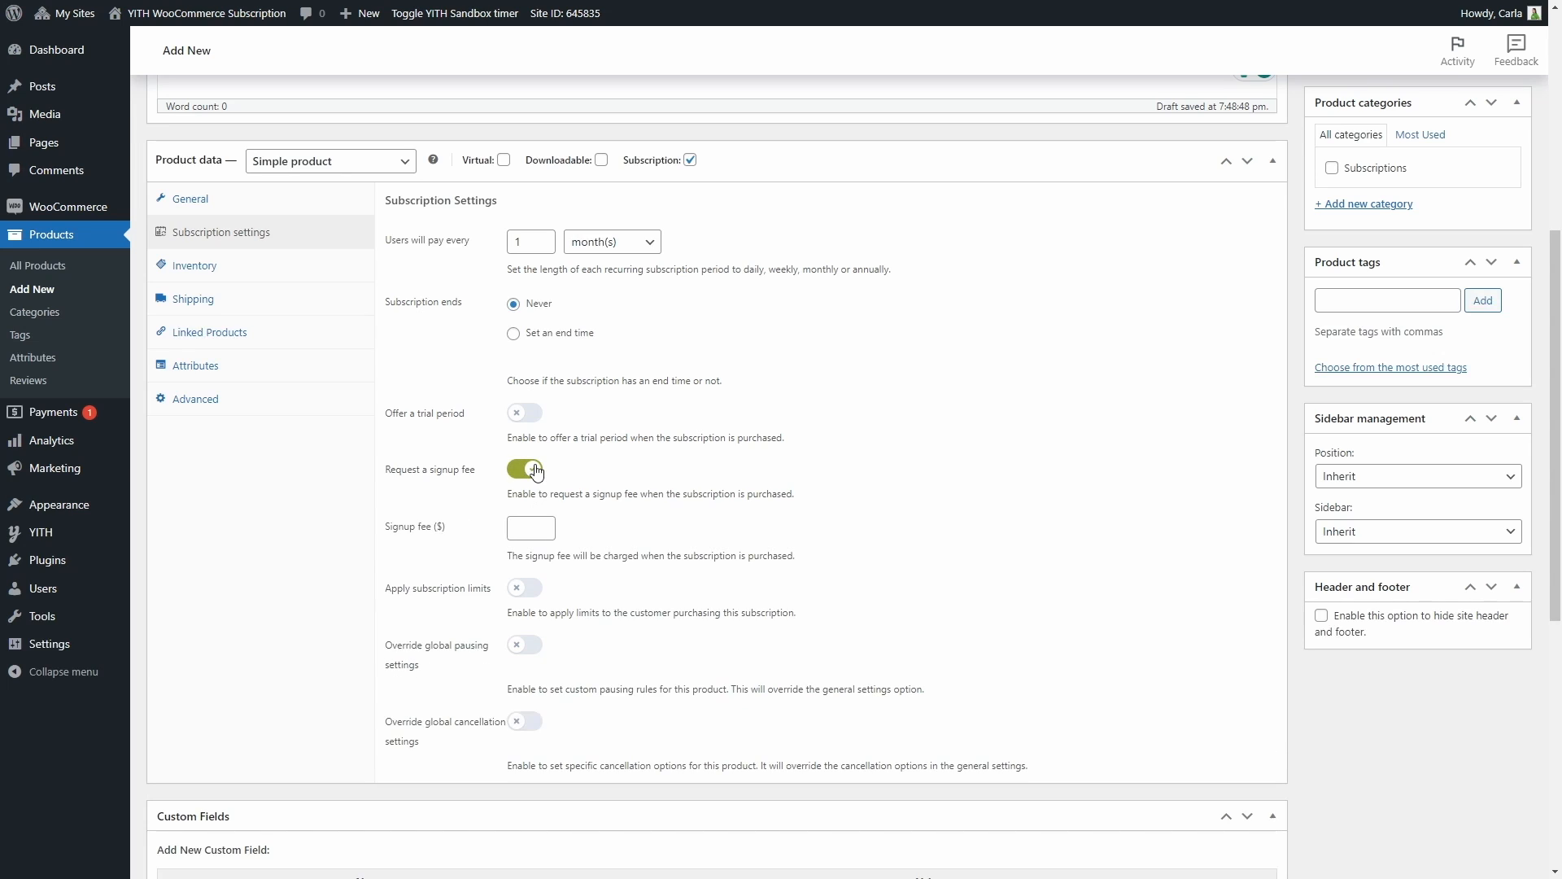
pyautogui.click(527, 526)
pyautogui.write('5')
# Enable the subscription limits to examine the available choices, then disable them again
pyautogui.click(524, 591)
pyautogui.scroll(-2, 523, 594)
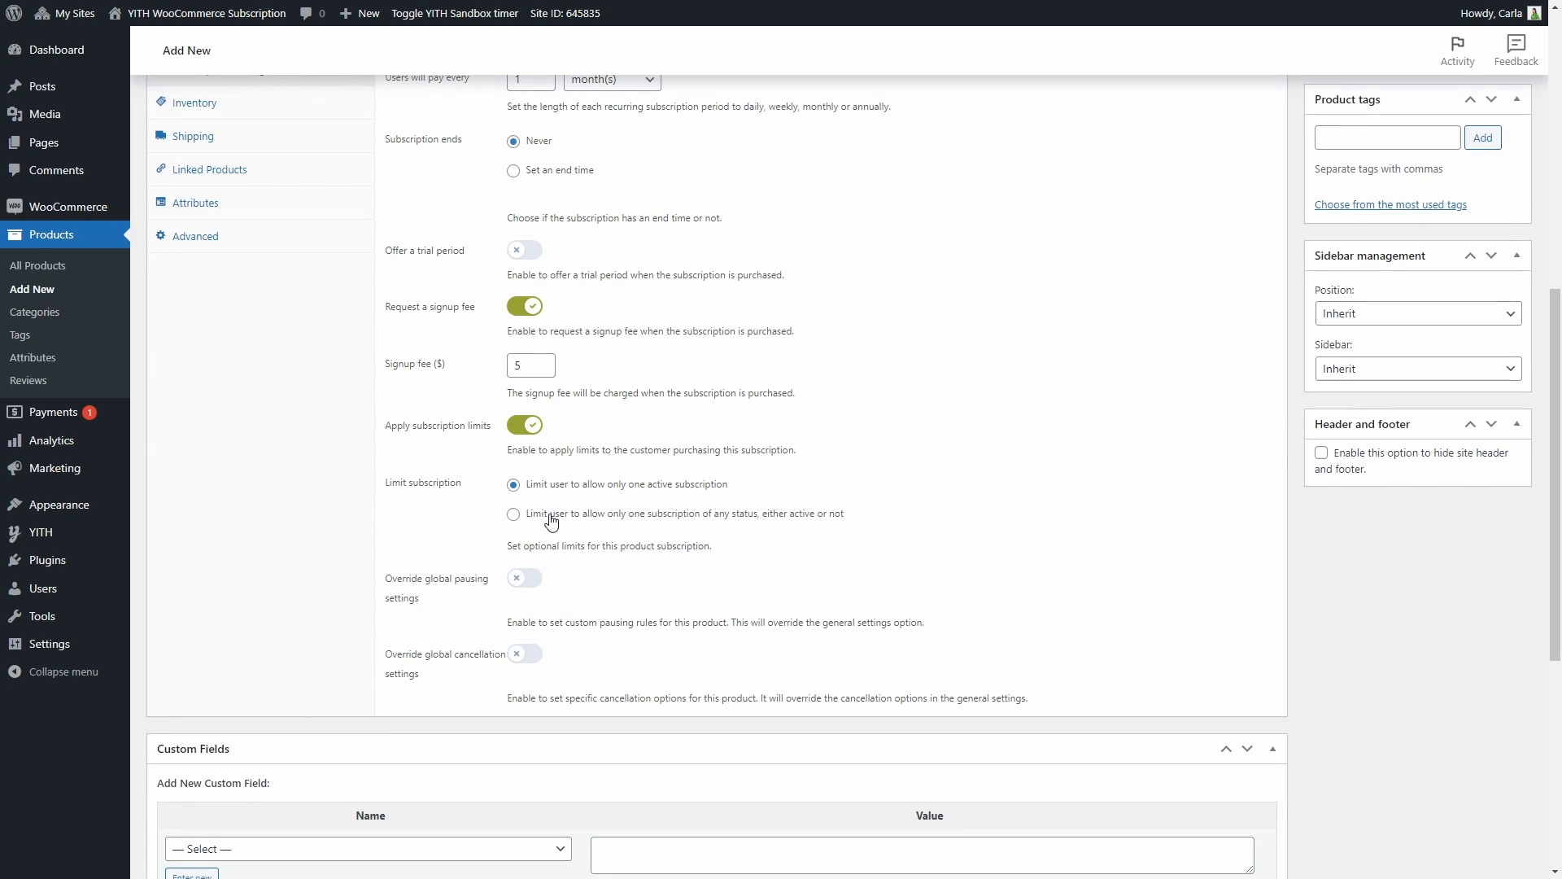
pyautogui.click(526, 428)
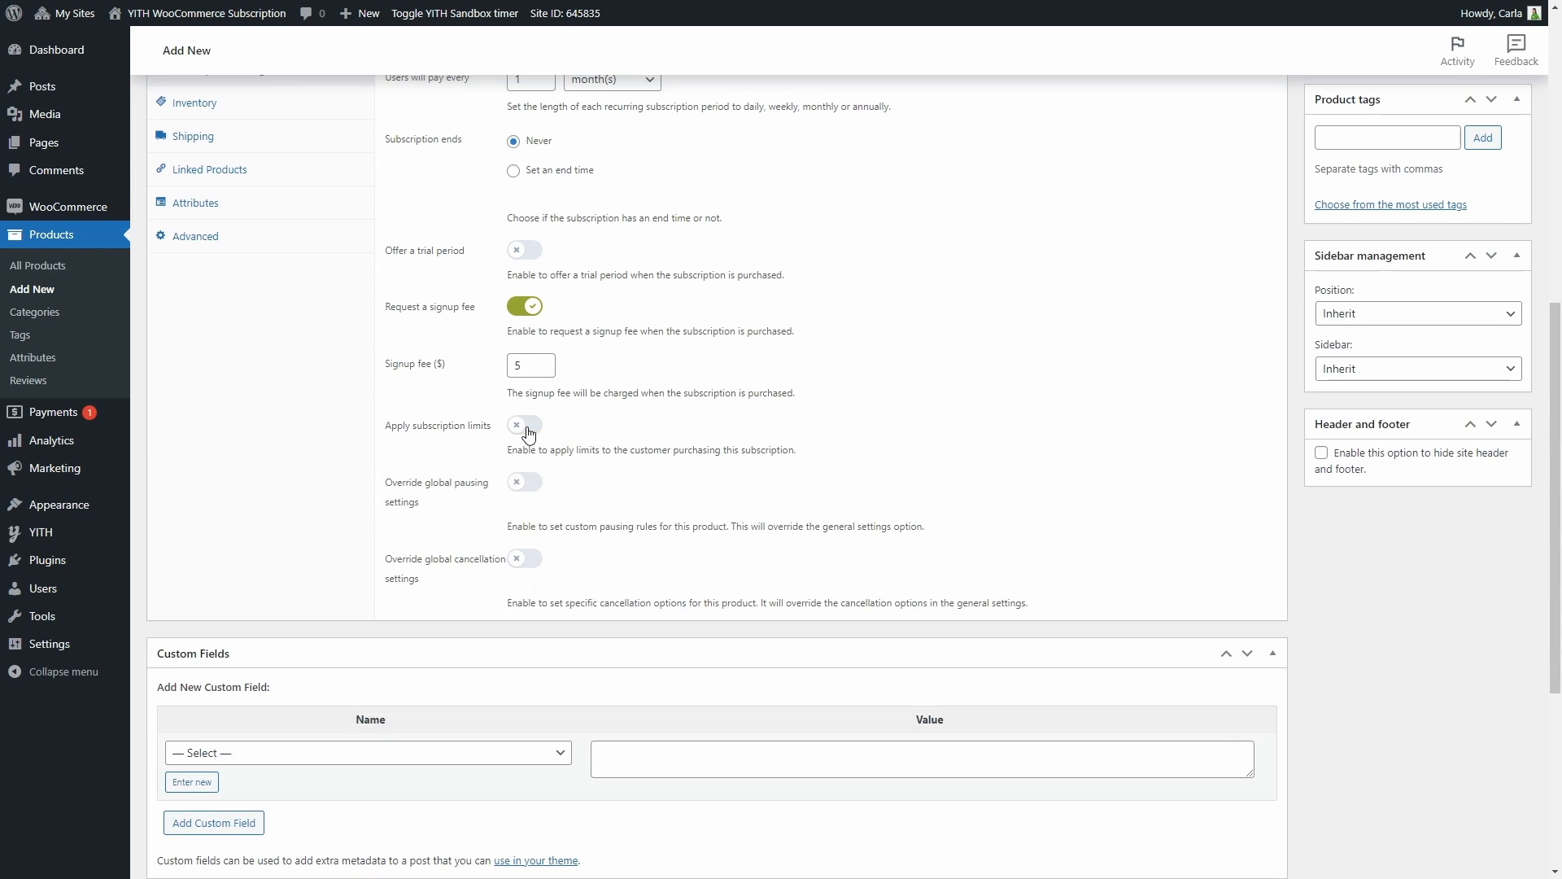
# Override the global pausing settings for this product and allow the user to pause the subscription without limits
pyautogui.click(522, 483)
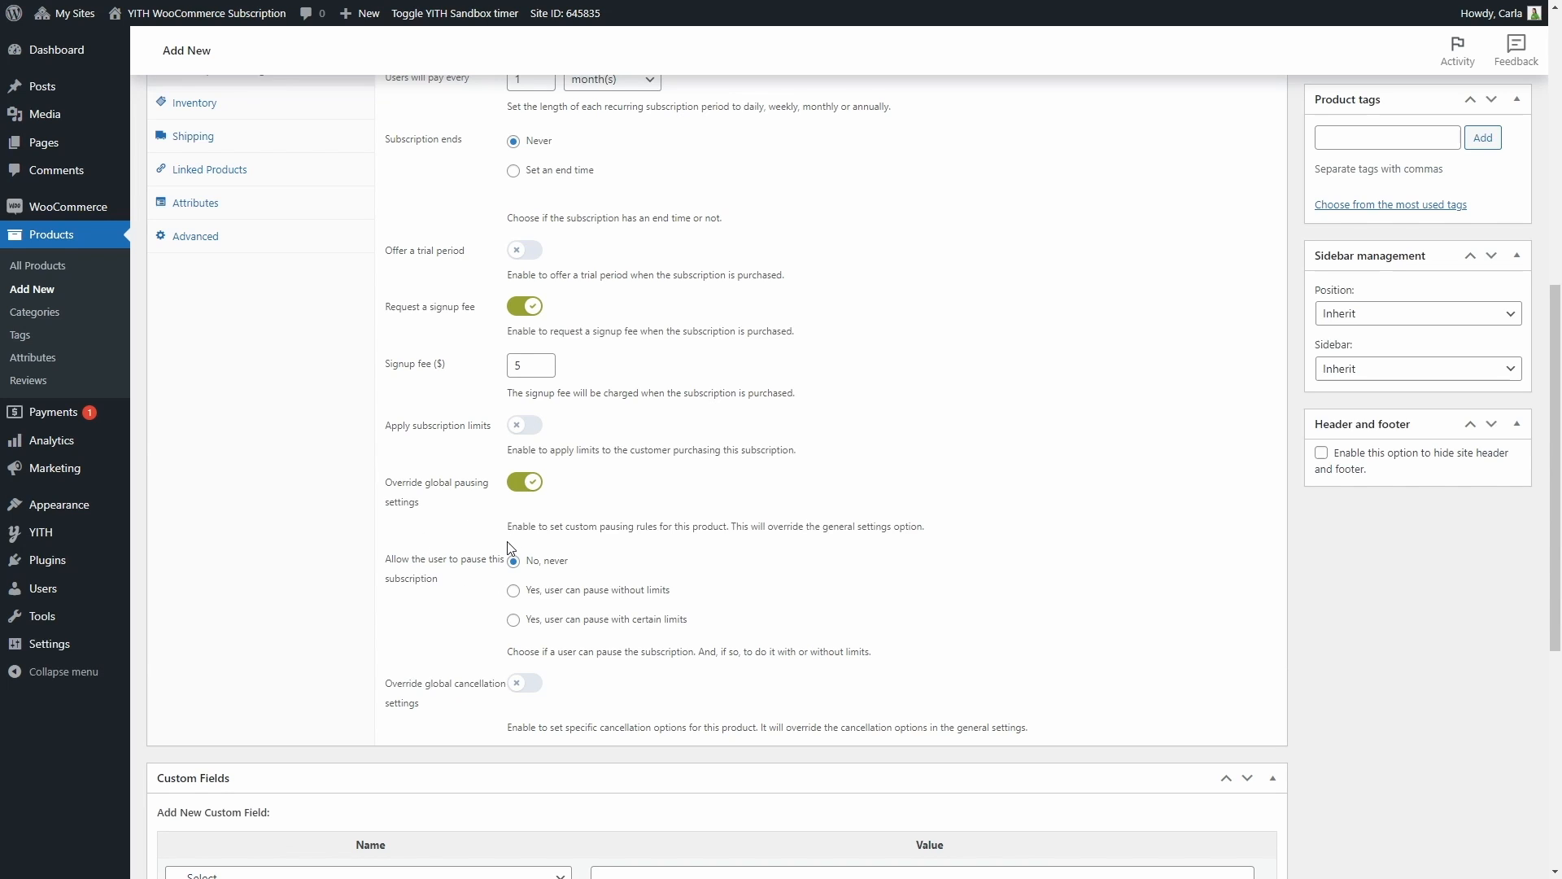
pyautogui.click(513, 592)
pyautogui.click(512, 621)
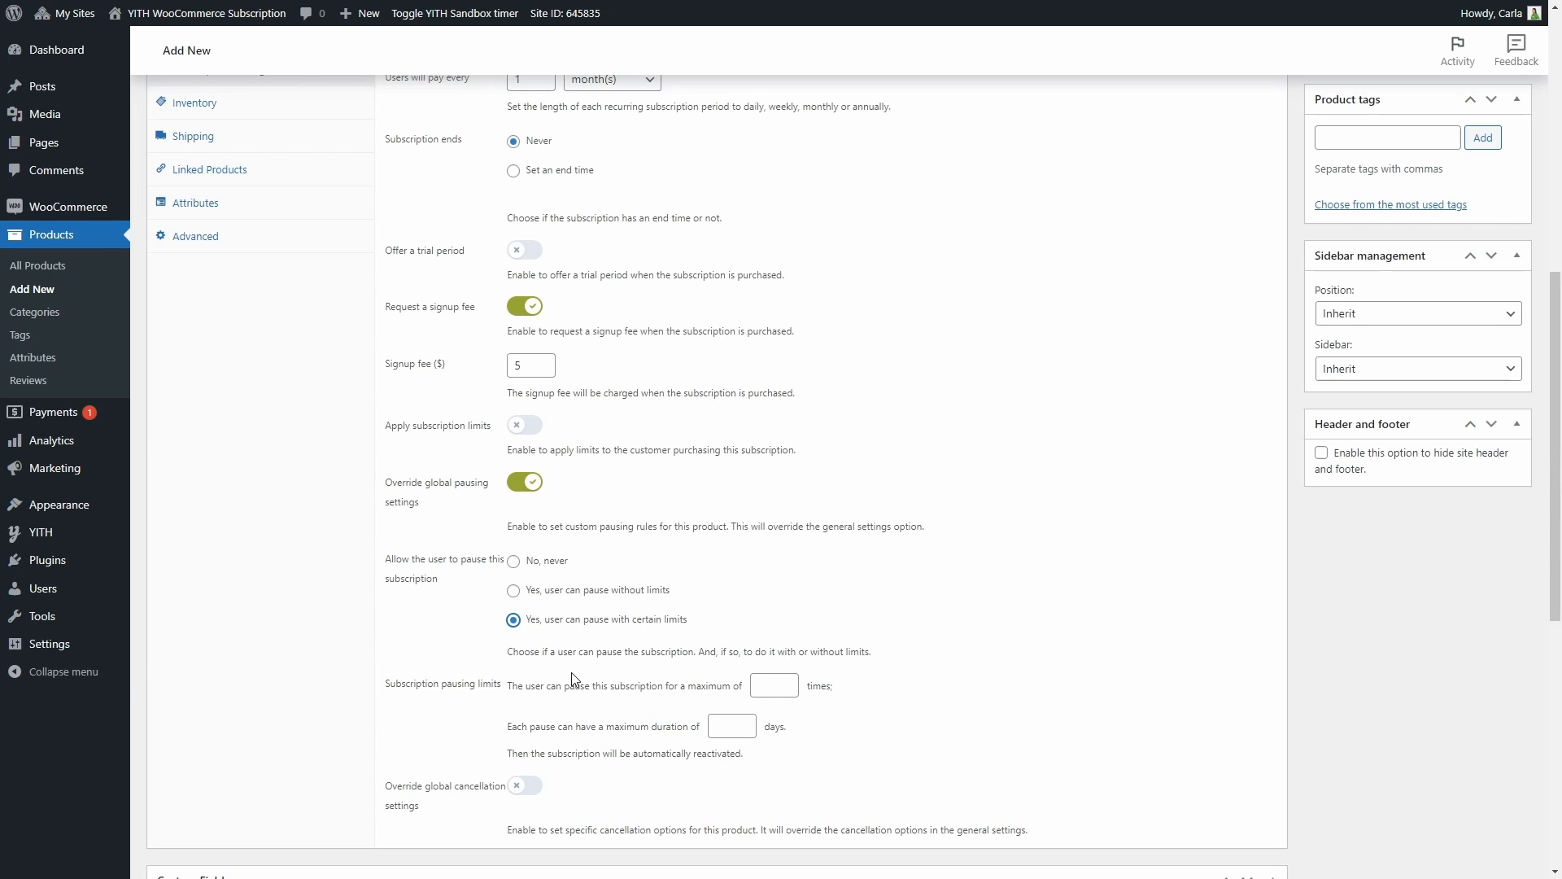
pyautogui.click(515, 591)
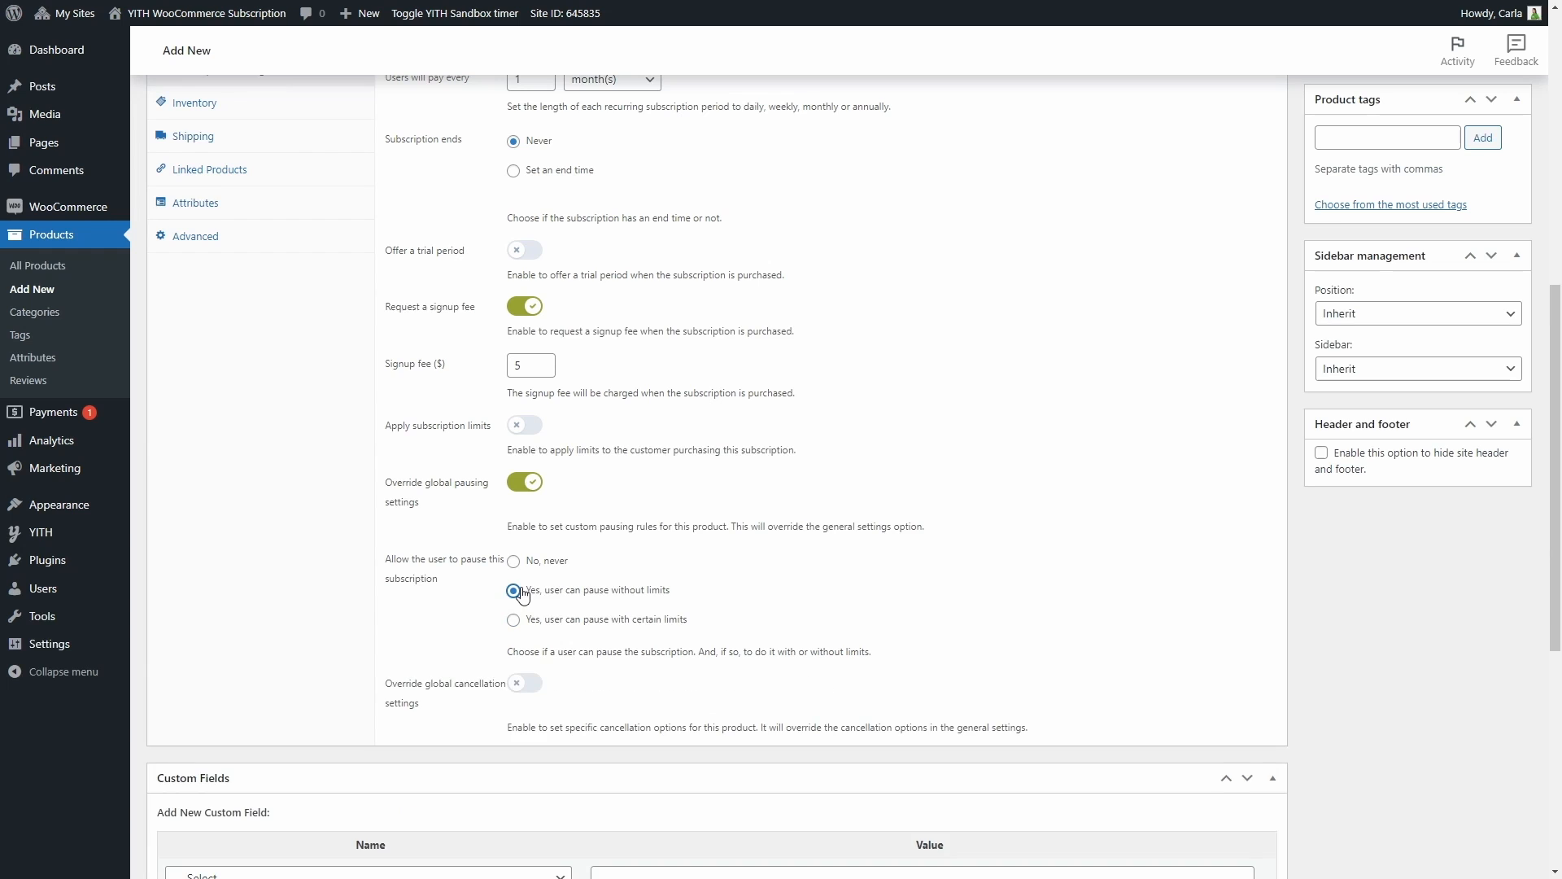
# Override the global cancellation settings, allowing cancellation with certain limits: 120 days after creation and within 5 days before the renew date
pyautogui.scroll(-2, 521, 594)
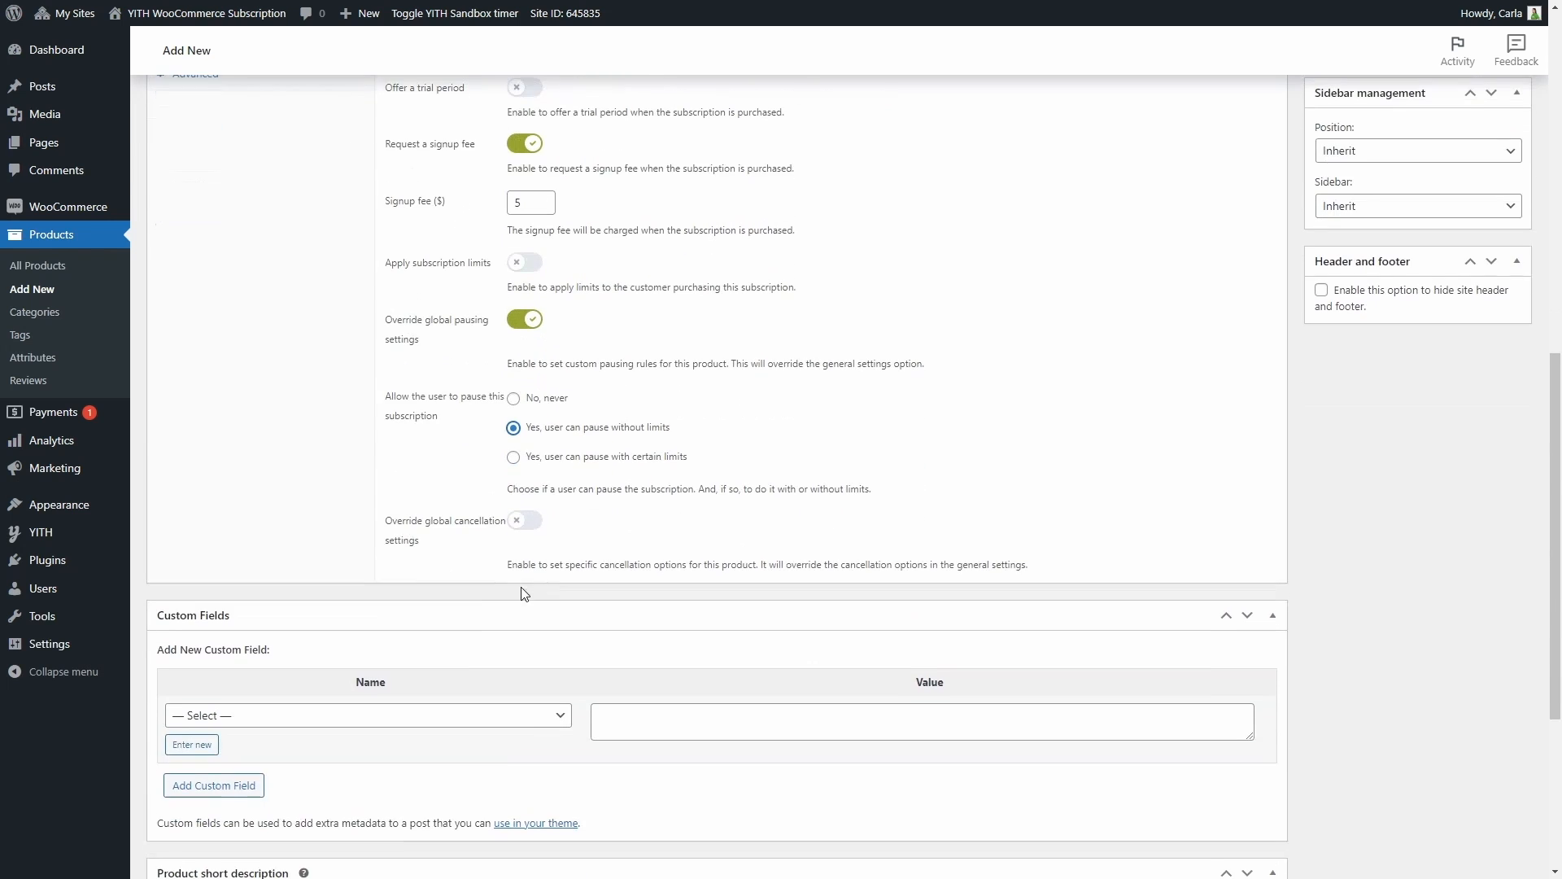
pyautogui.click(522, 525)
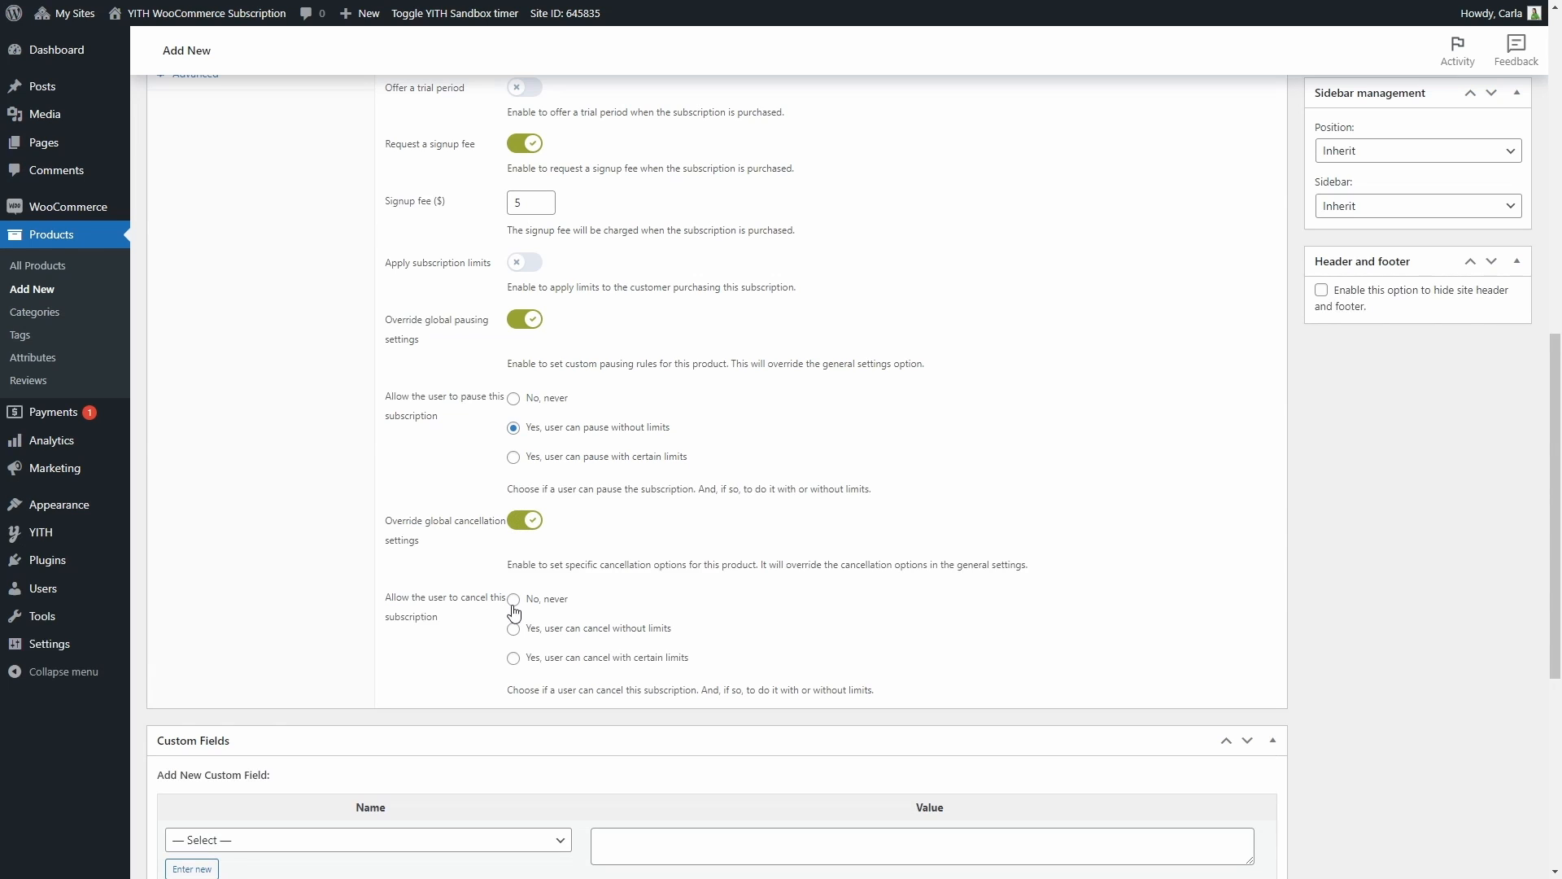
pyautogui.click(515, 666)
pyautogui.scroll(-2, 513, 659)
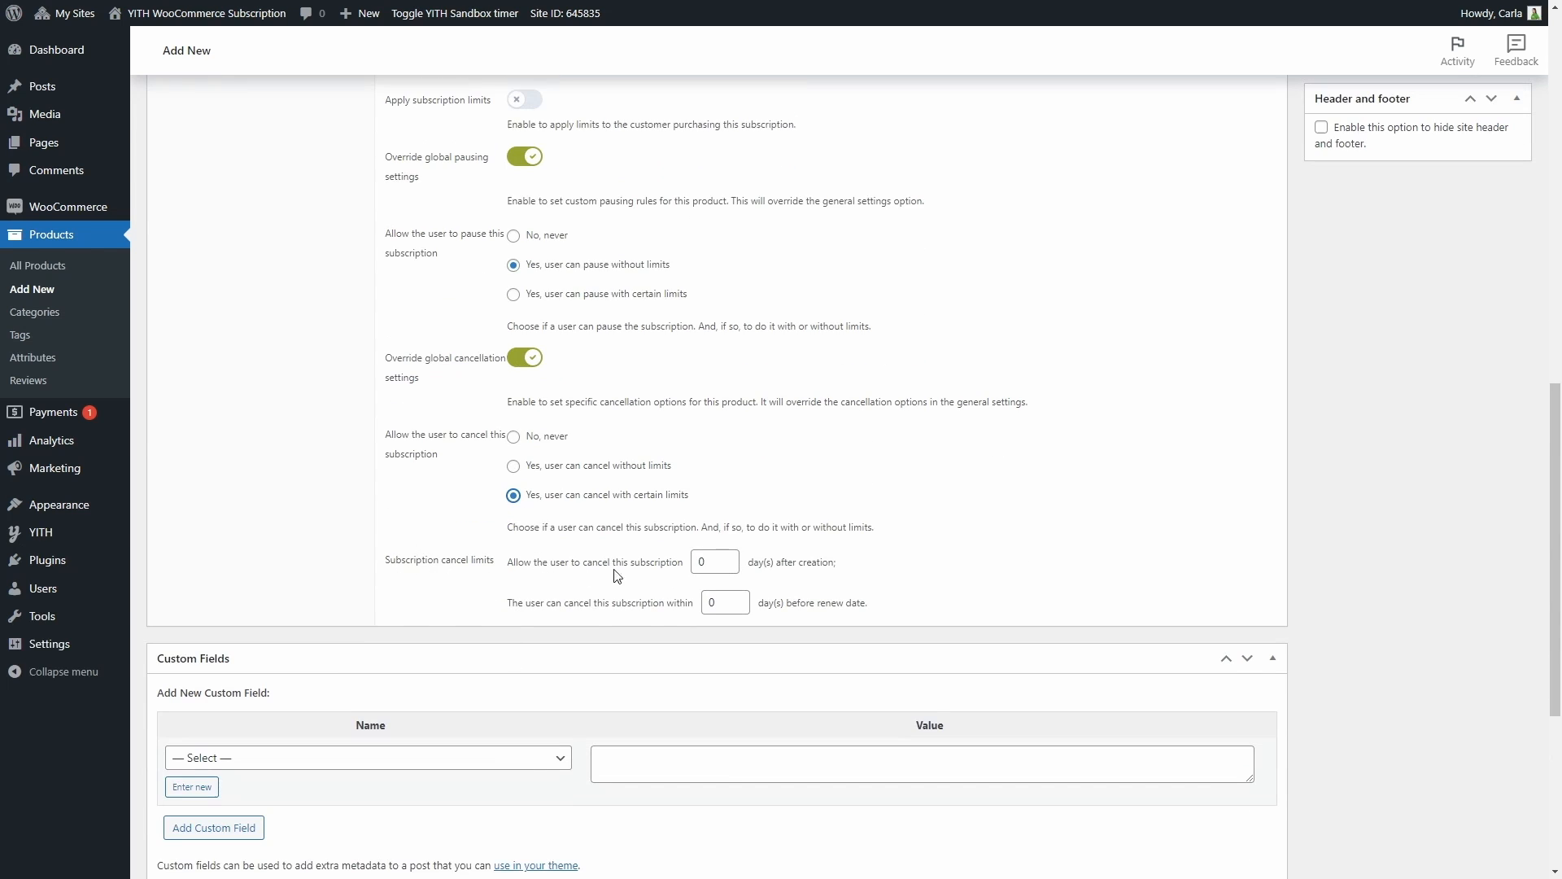
pyautogui.doubleClick(710, 562)
pyautogui.write('120')
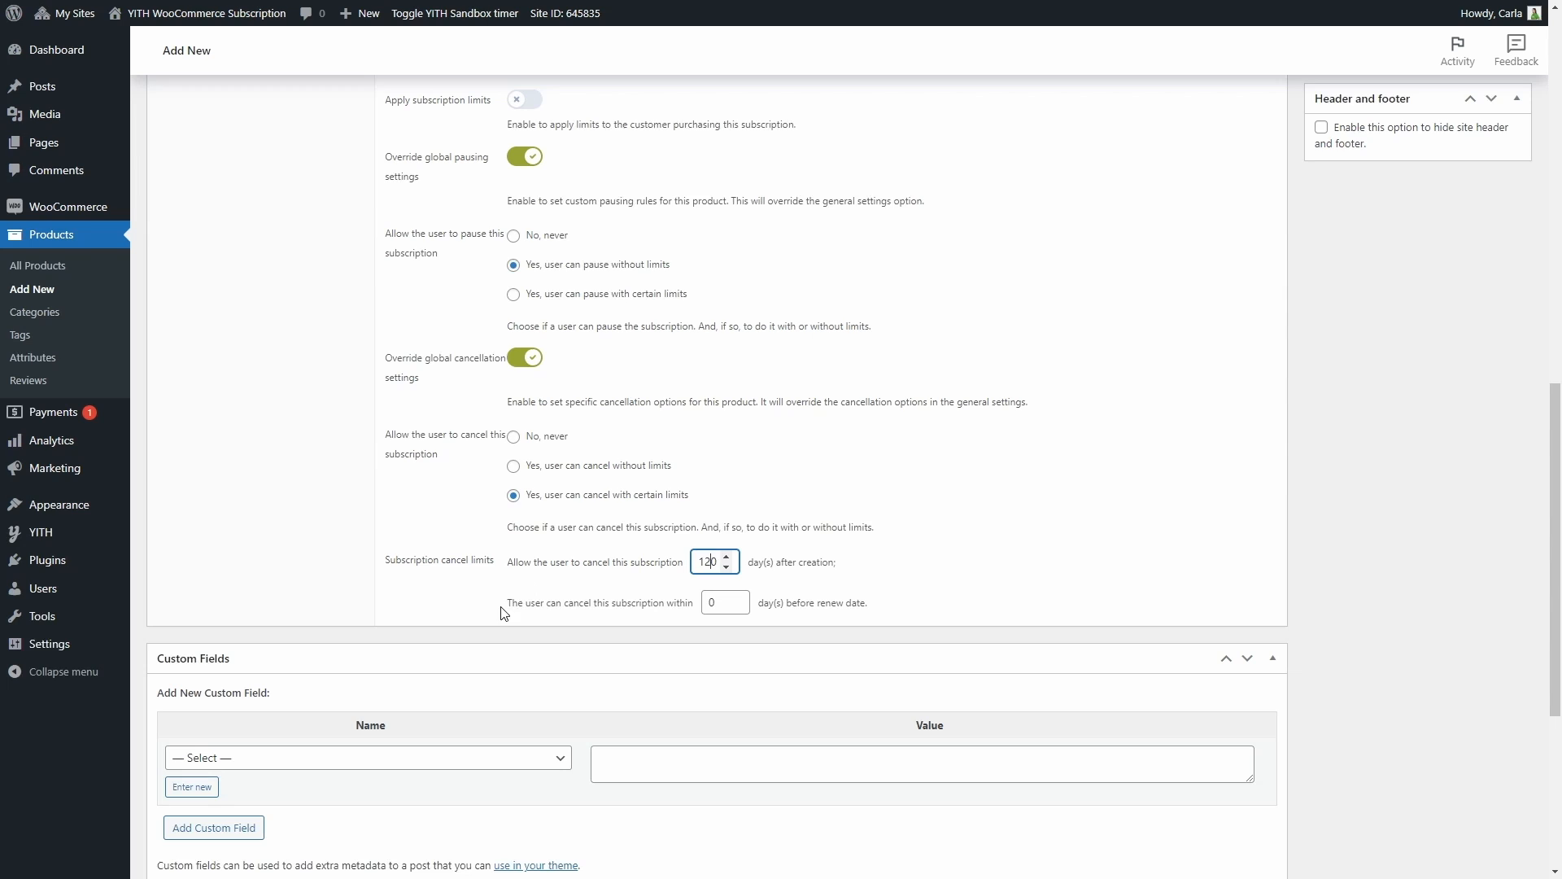
pyautogui.doubleClick(718, 603)
pyautogui.write('7')
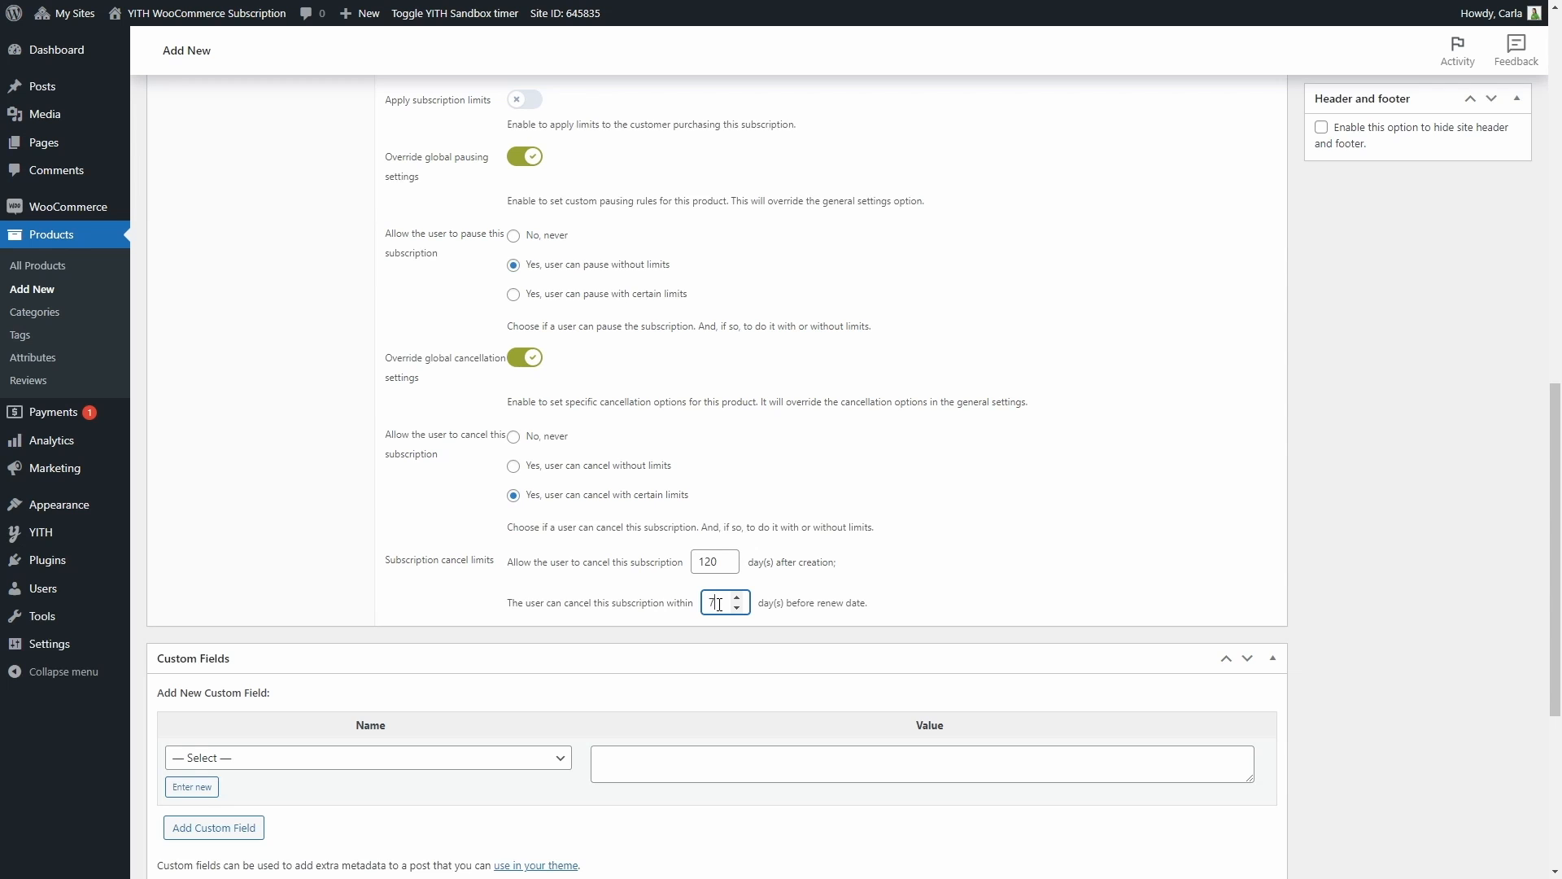
# Add the short description "Love candies? Sugar addicted? Get a box of amazing candies delivered at your home each month! Choose the best plan for you and subscribe."
pyautogui.scroll(-6, 719, 604)
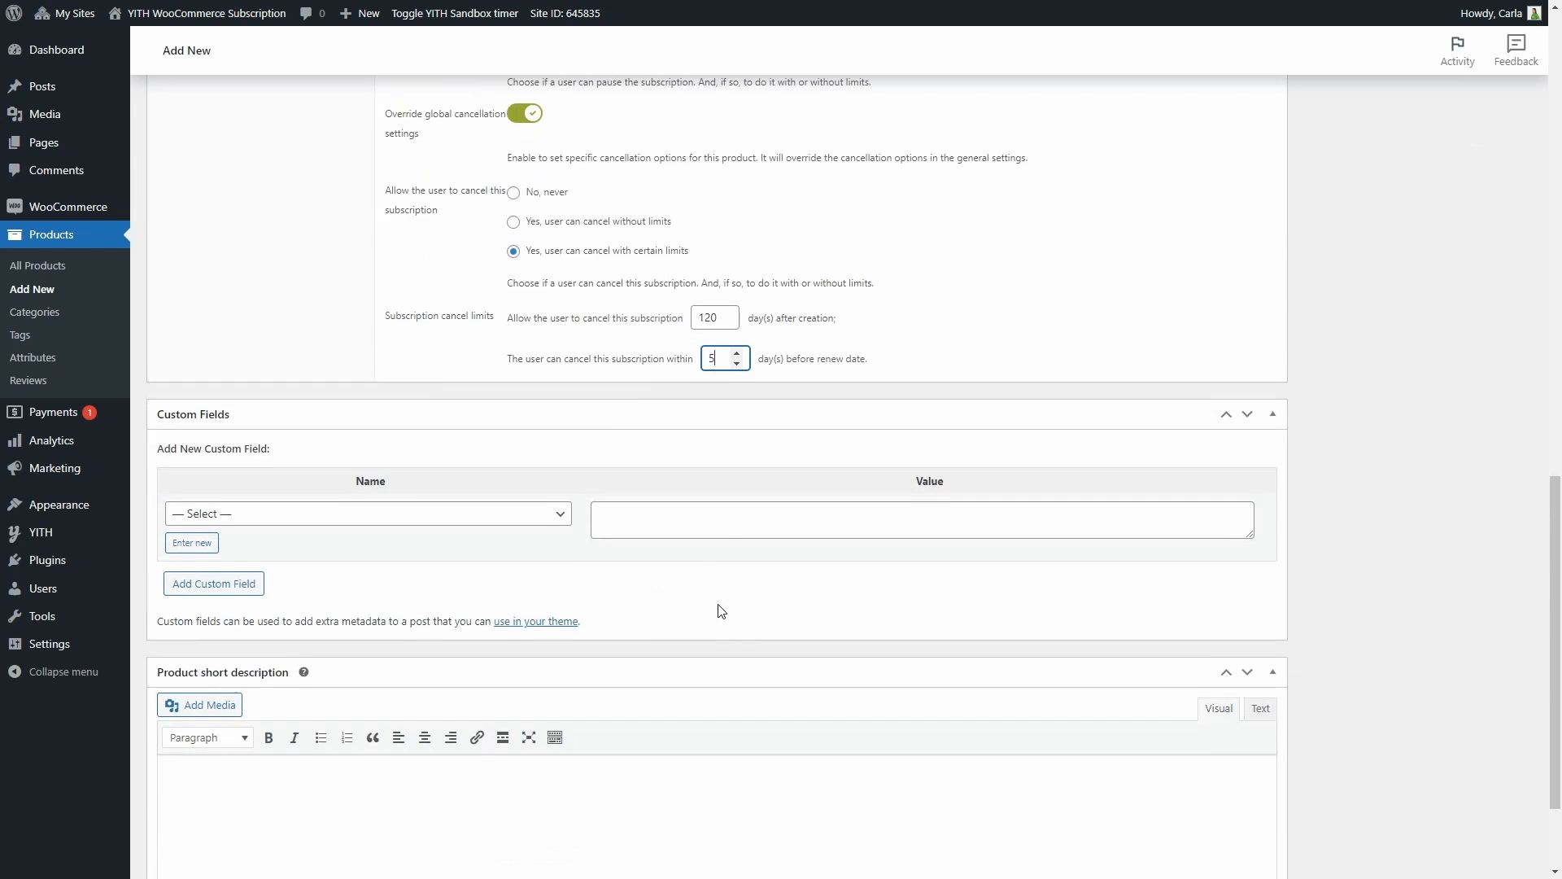
pyautogui.click(718, 627)
pyautogui.write('Love candies? Sugar addicted? Get a box of amazing candies delivered at your home each month!  Choose the best plan for you and subscribe.')
# Set the Sweet & Candy Monthly Box picture from the media library as the product image
pyautogui.scroll(3, 717, 626)
pyautogui.scroll(12, 719, 632)
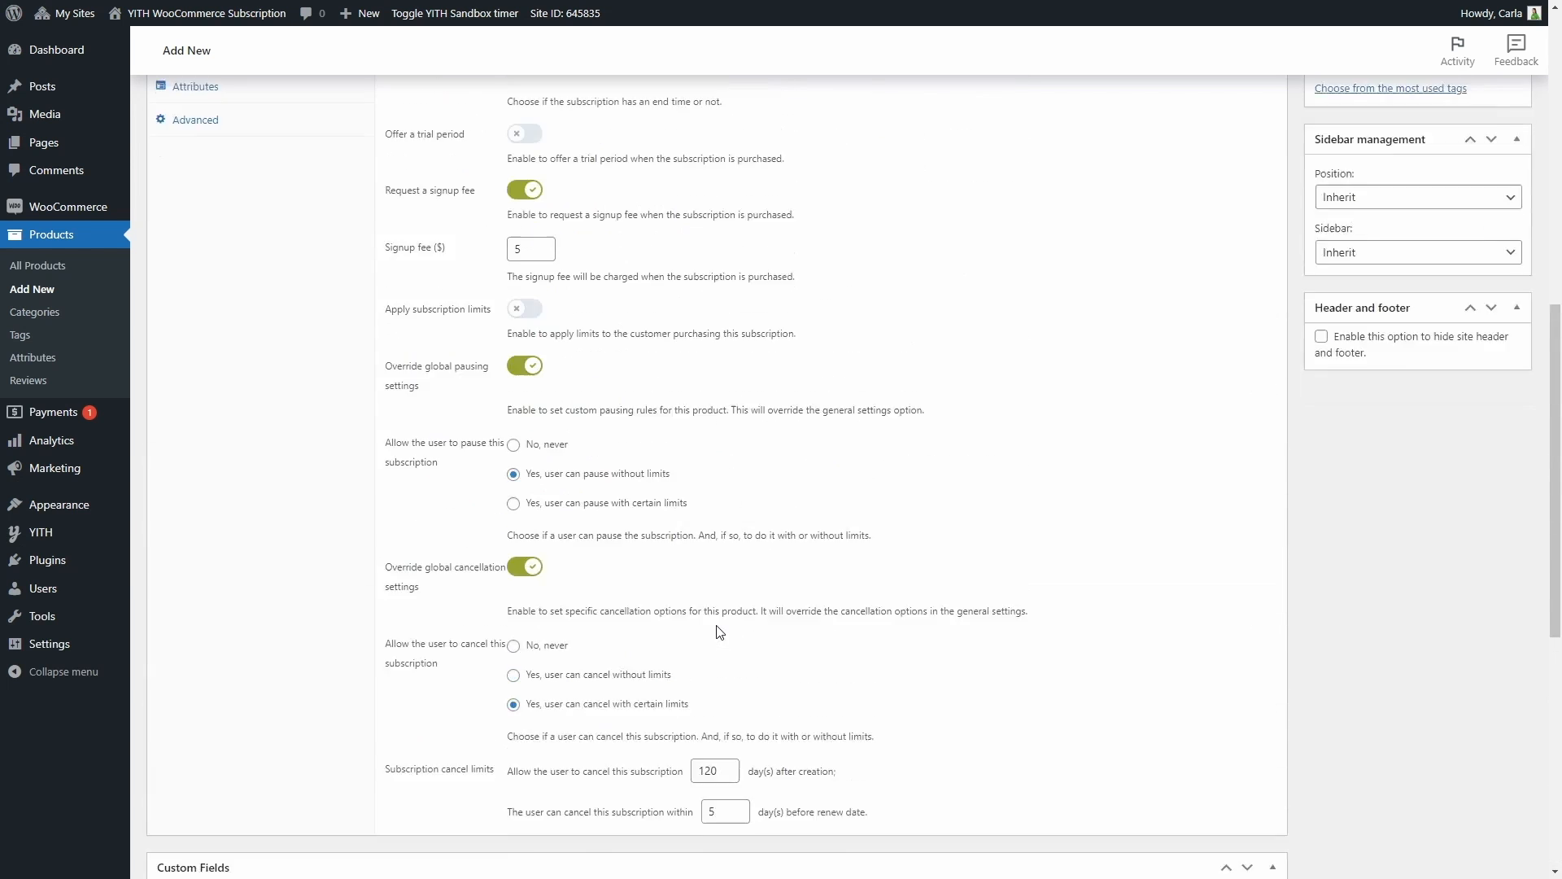
pyautogui.click(1355, 293)
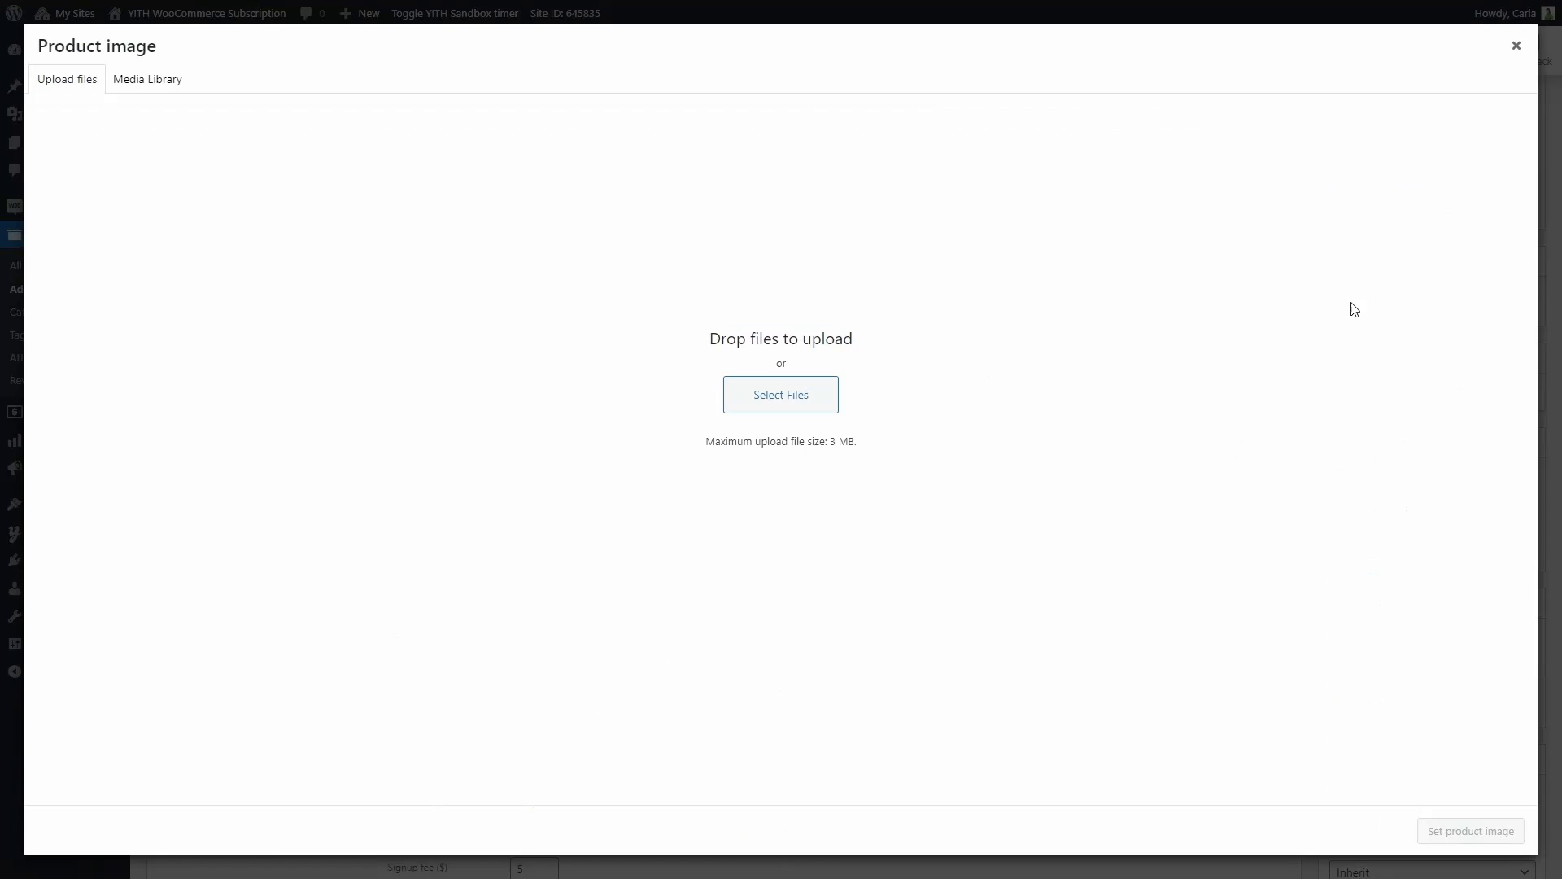
pyautogui.click(146, 79)
pyautogui.click(45, 329)
pyautogui.click(1474, 830)
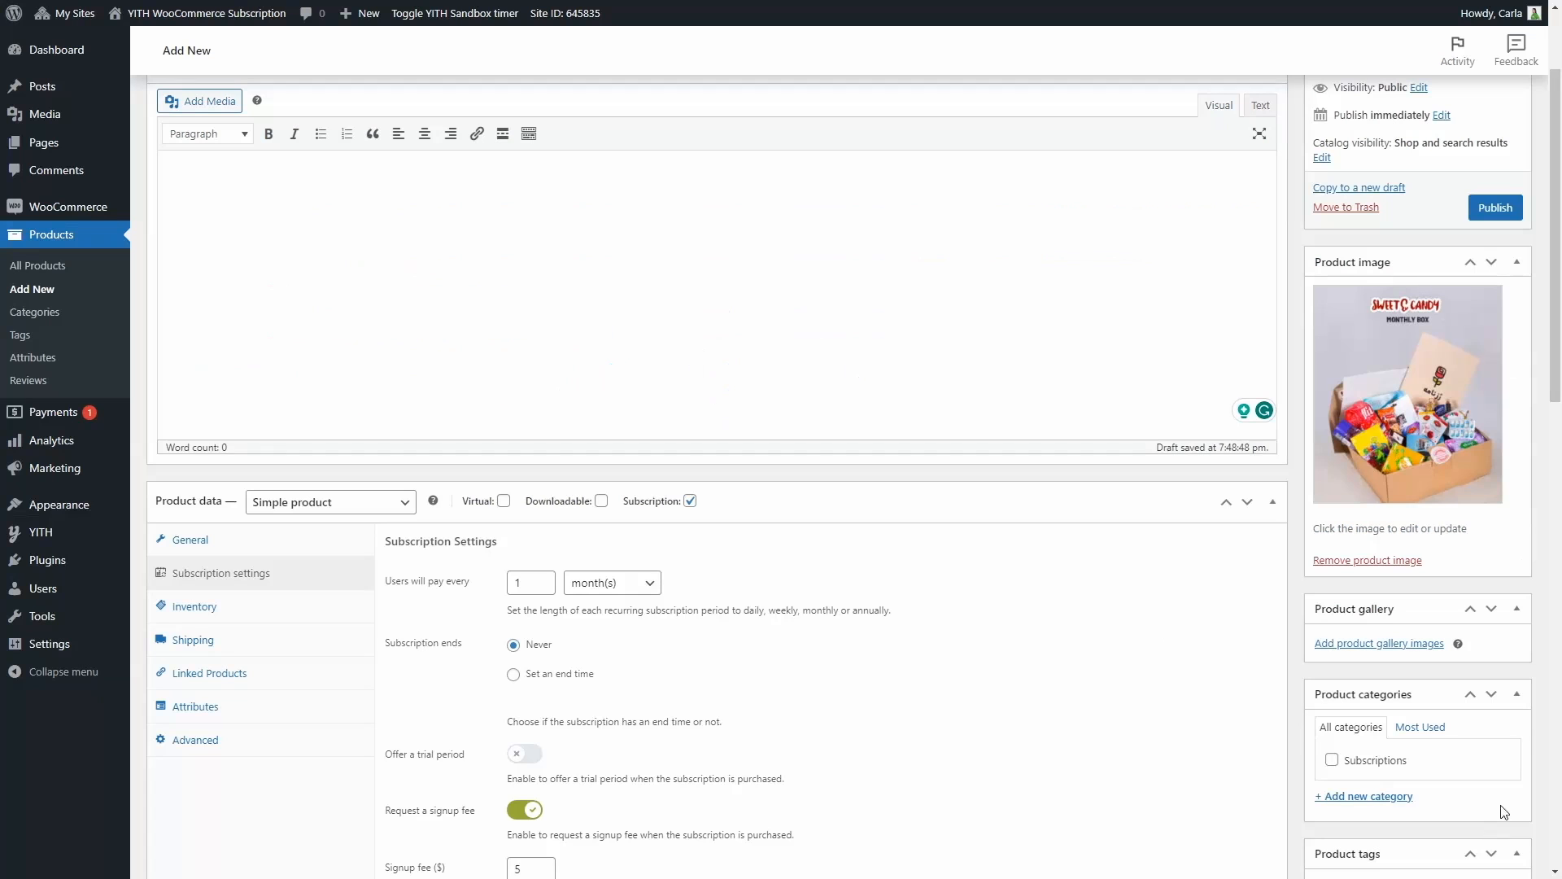
# Publish the Monthly Candy Box product and open its page in the shop
pyautogui.click(1496, 210)
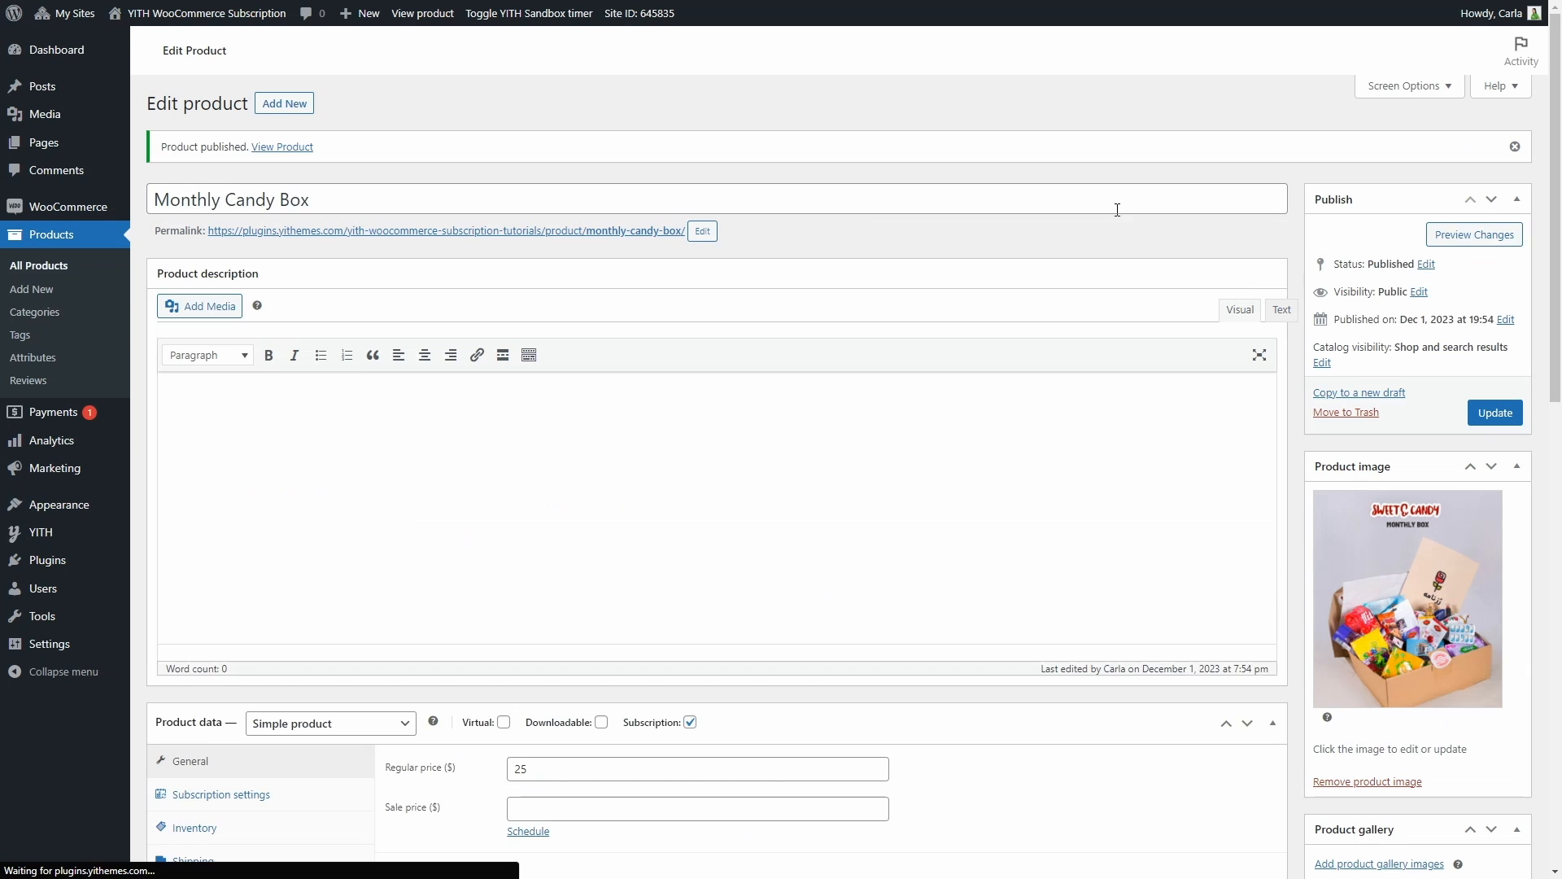
pyautogui.click(468, 232)
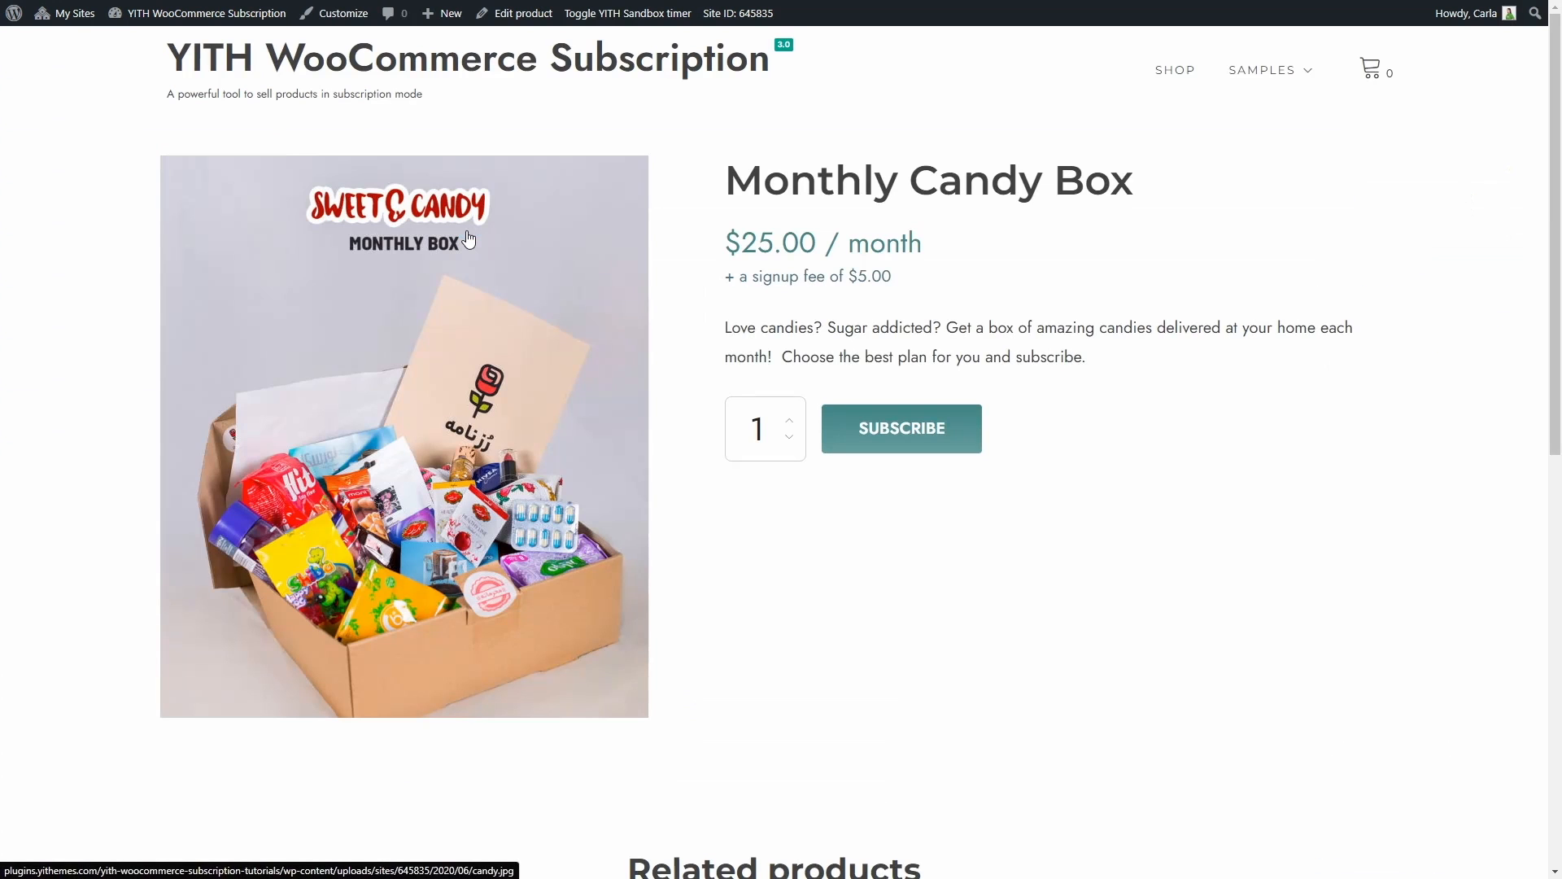